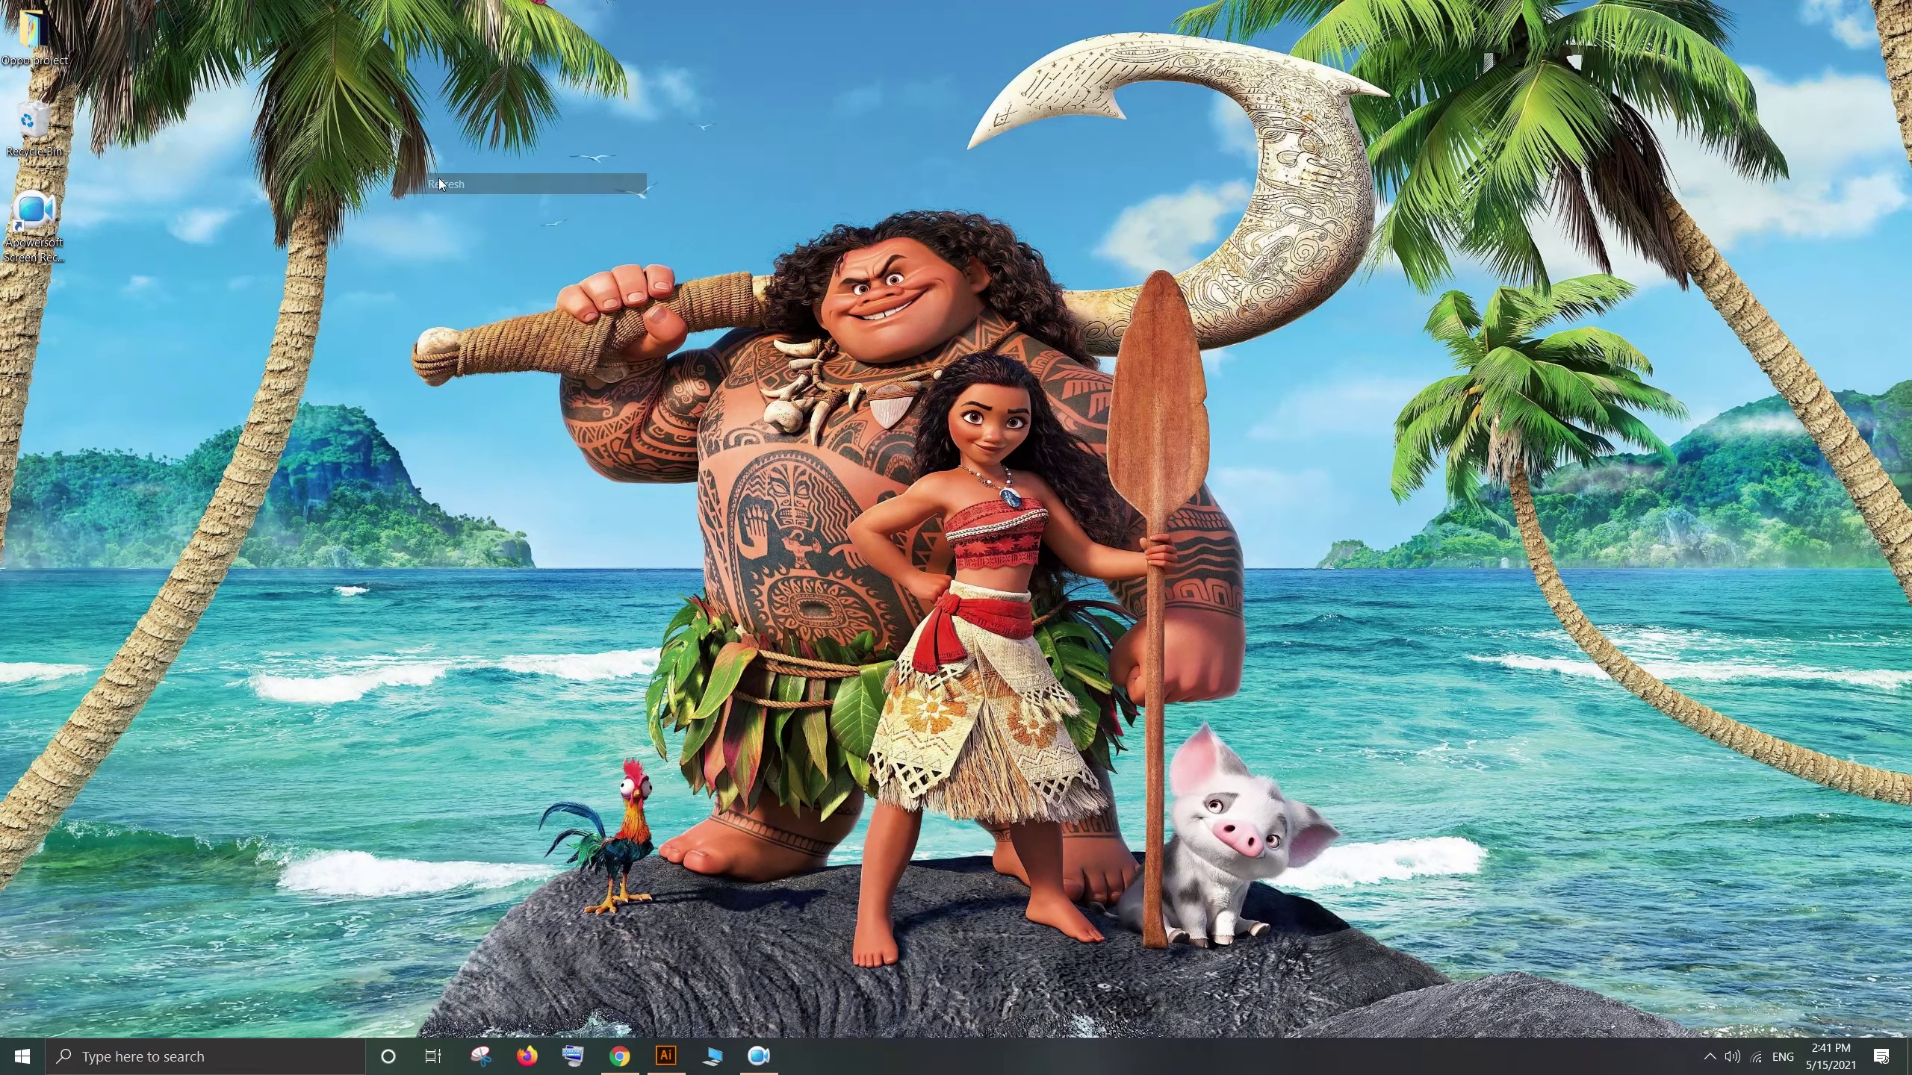
pyautogui.rightClick(439, 183)
pyautogui.click(475, 242)
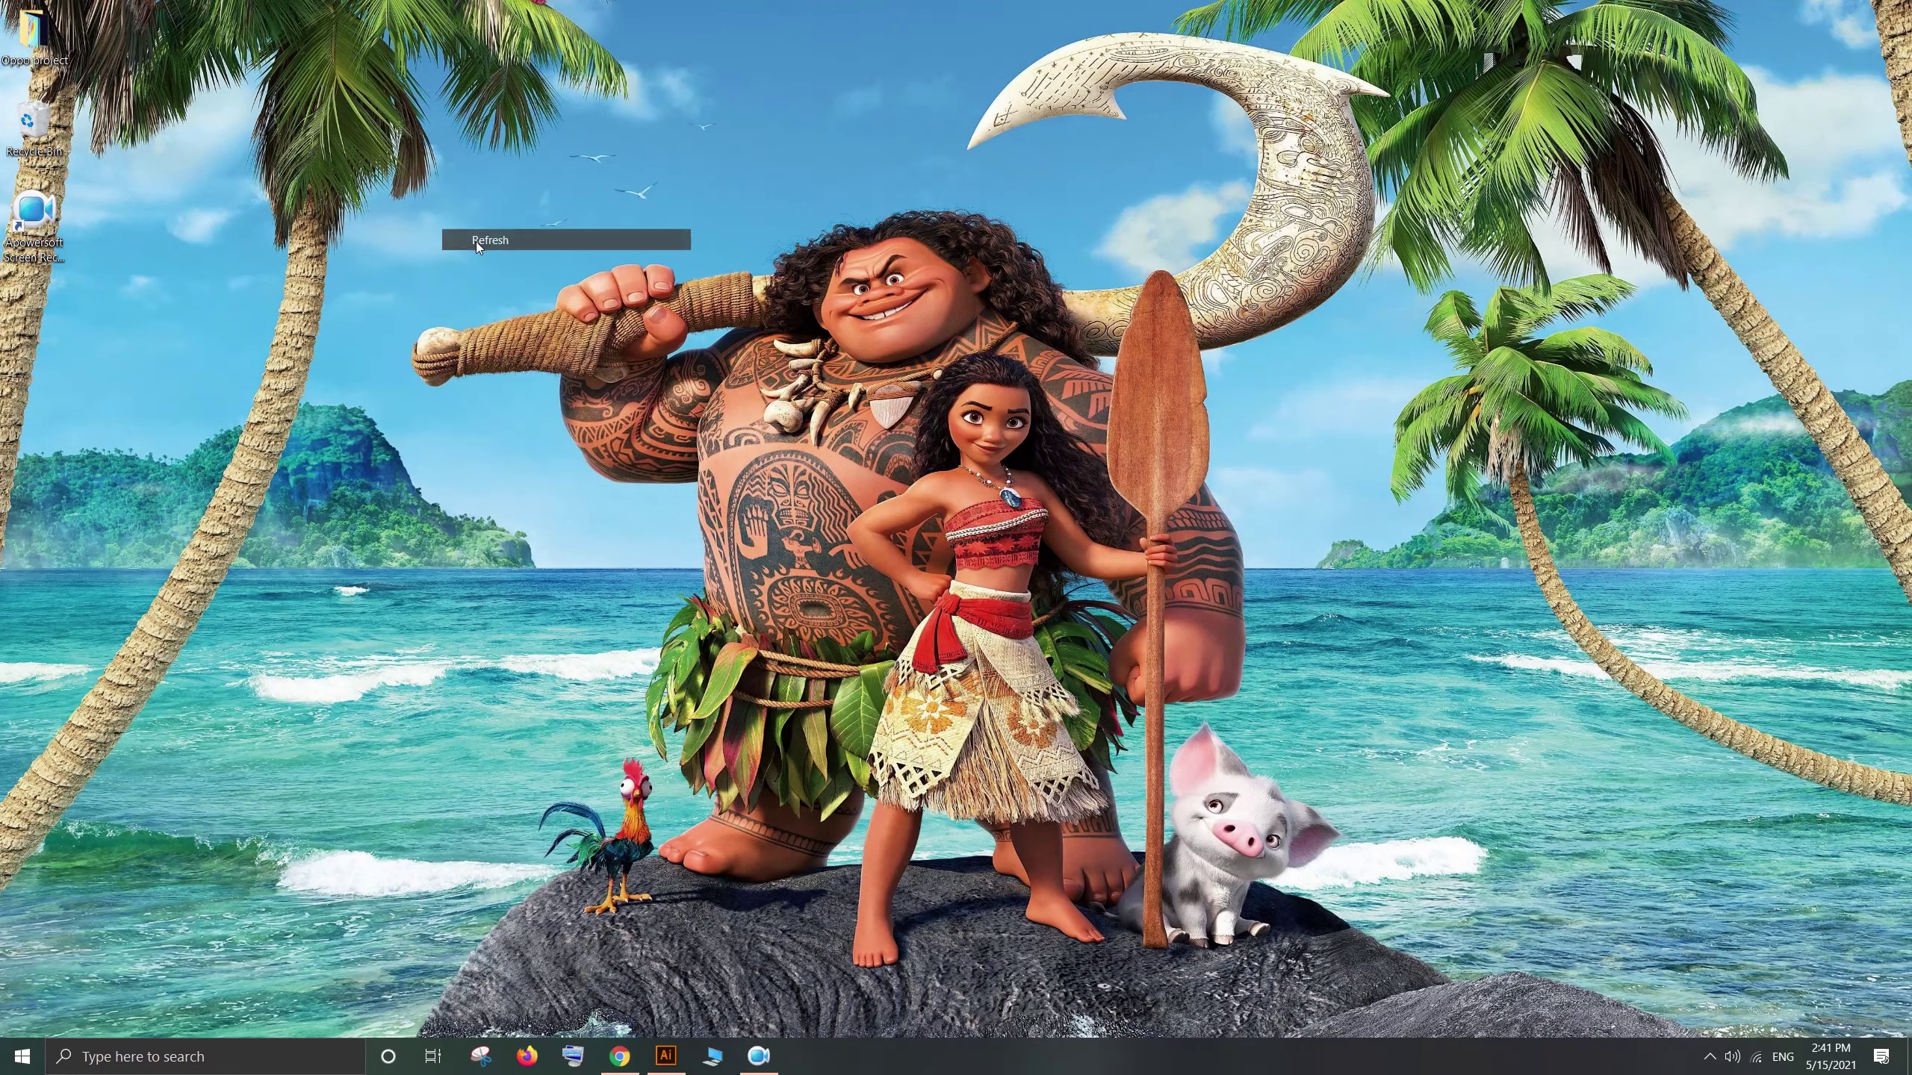
# Step: Switch to Illustrator and create a new 960 x 960 px document named "Oppo"
pyautogui.click(672, 1064)
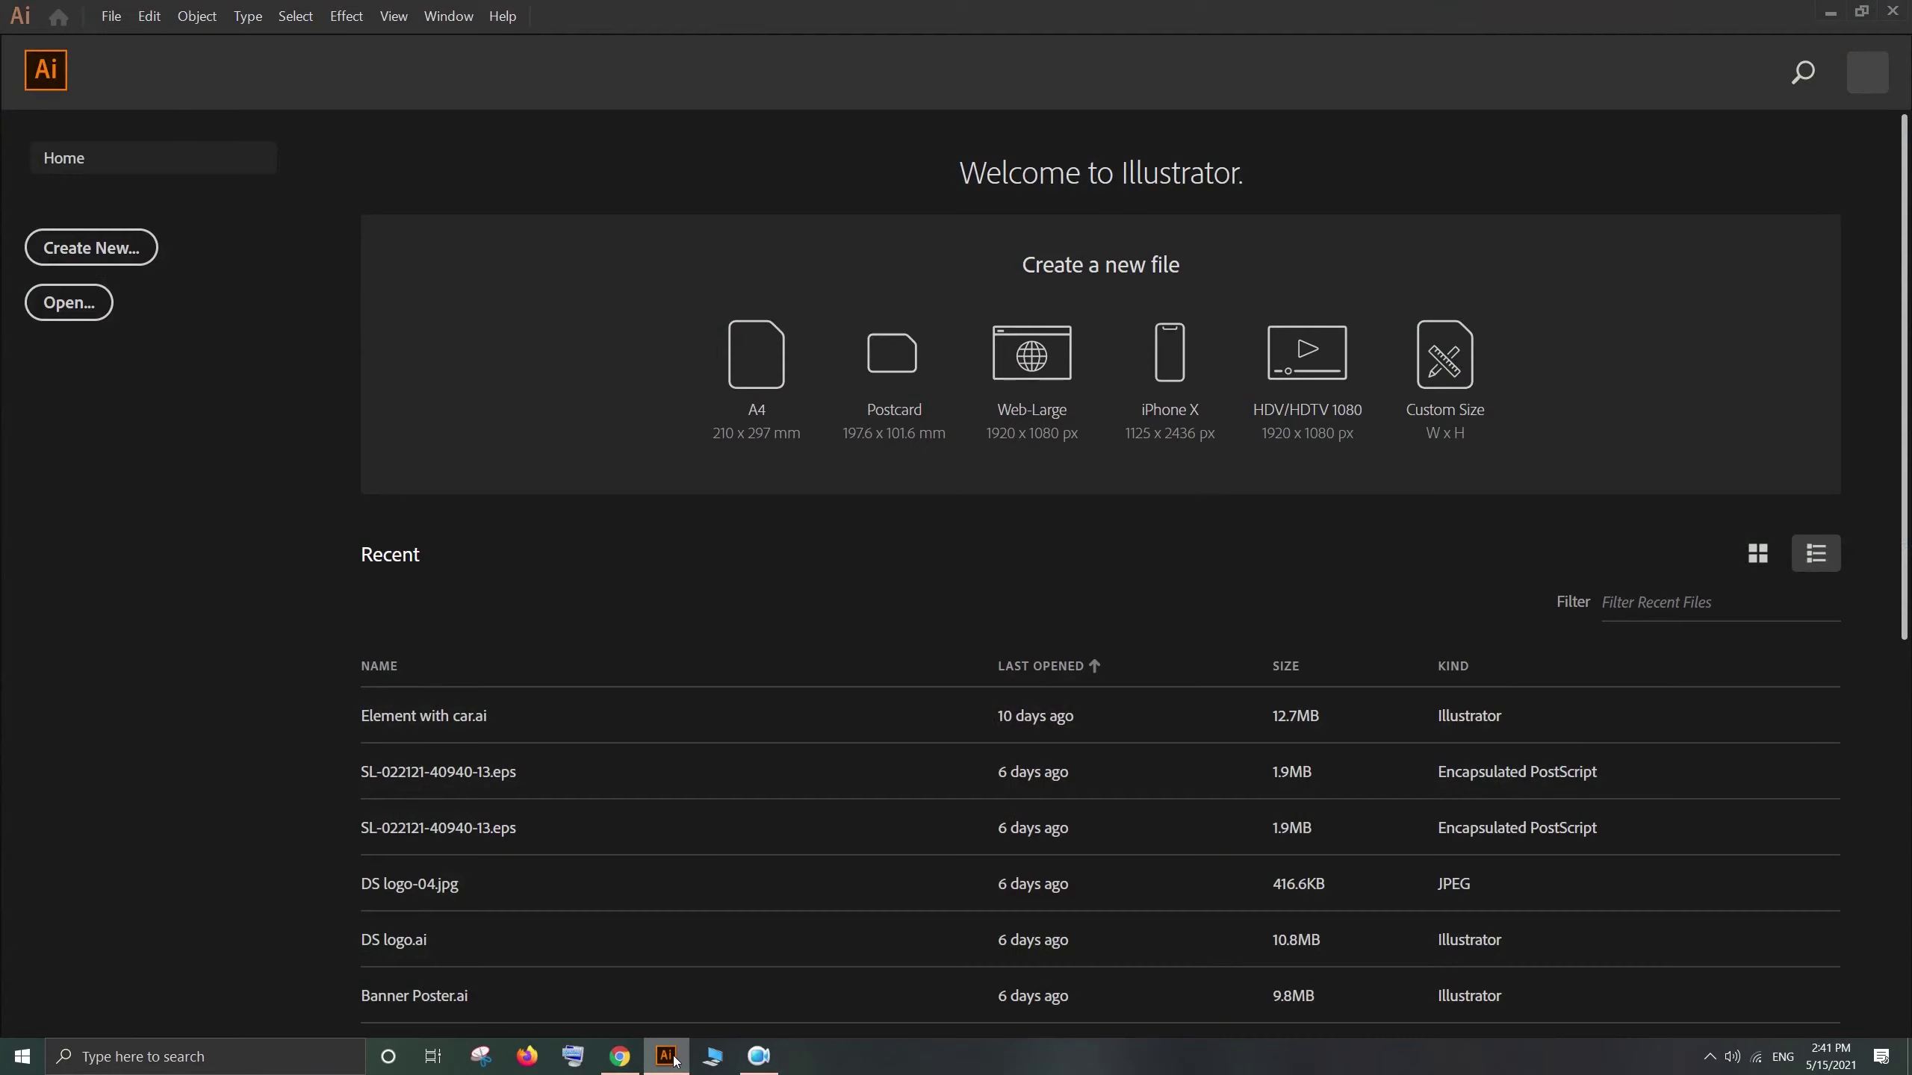
pyautogui.click(91, 250)
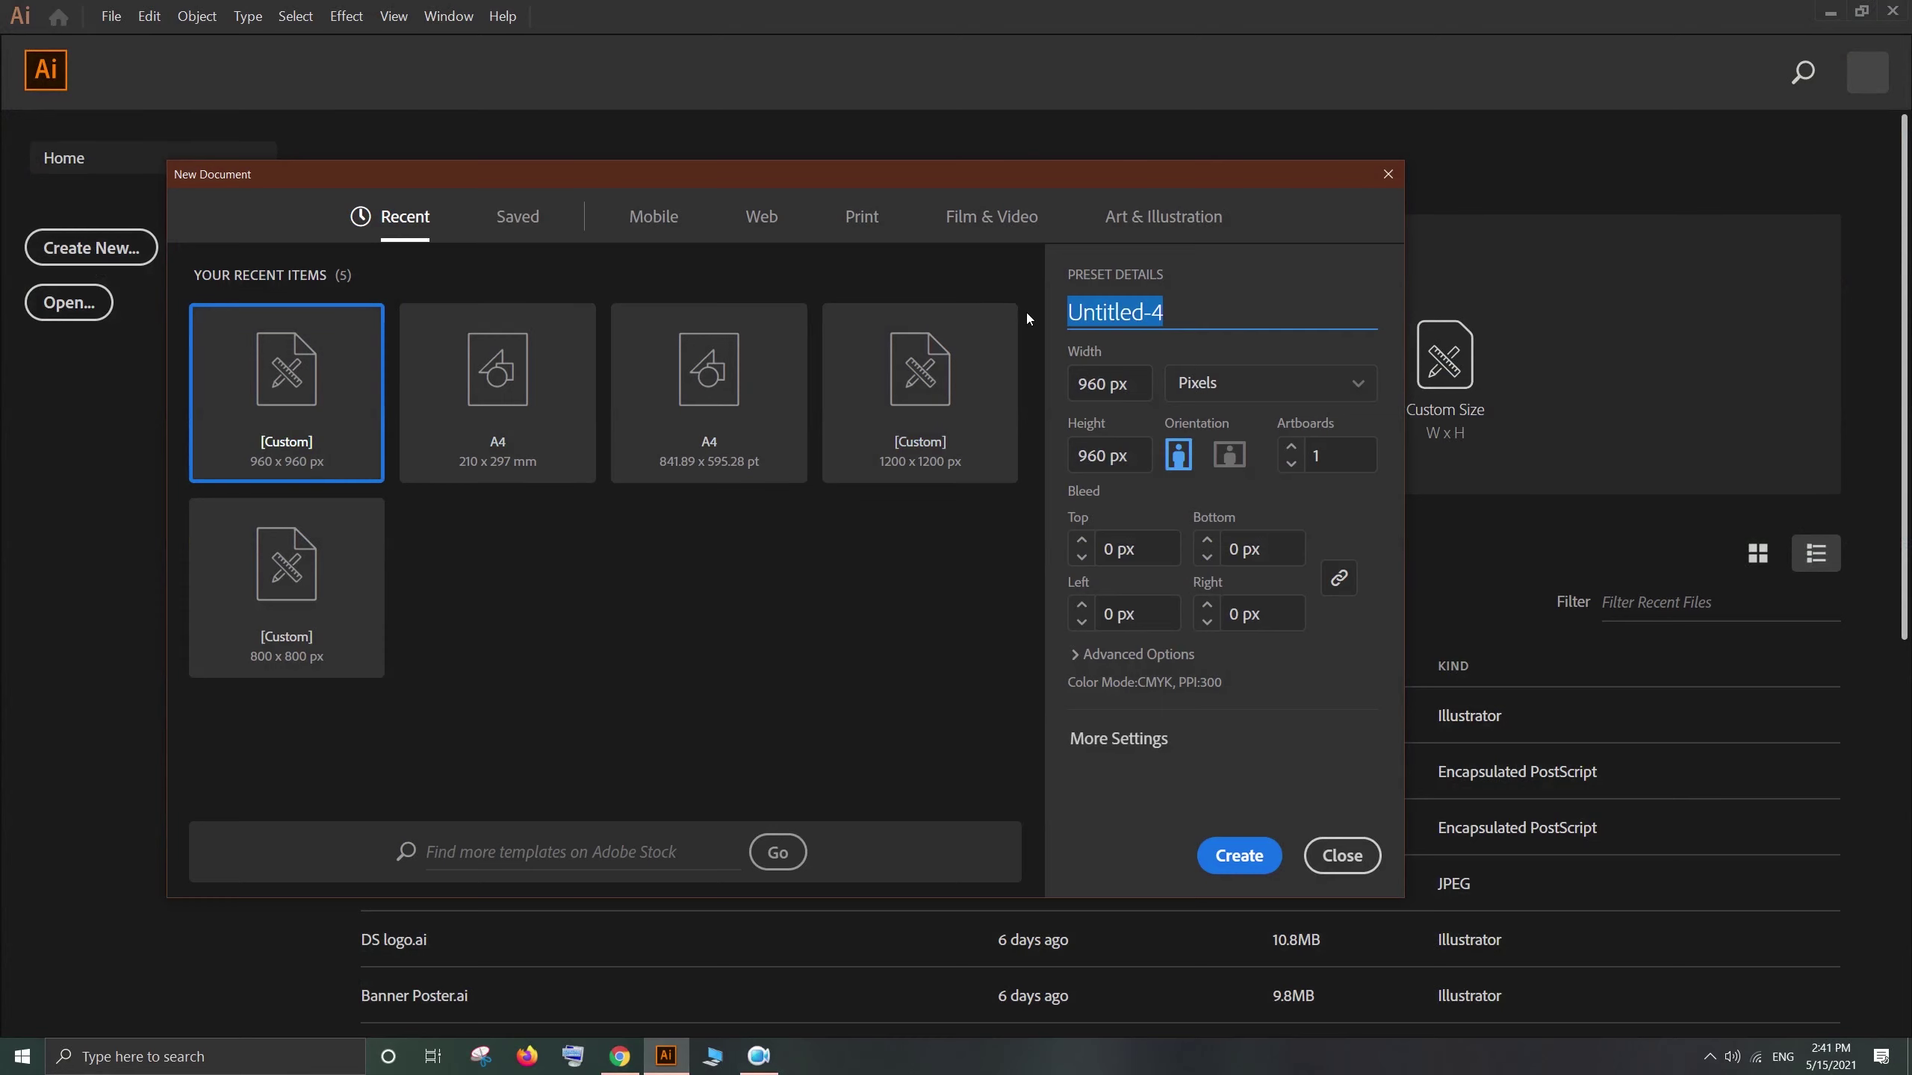
pyautogui.write('Oppo')
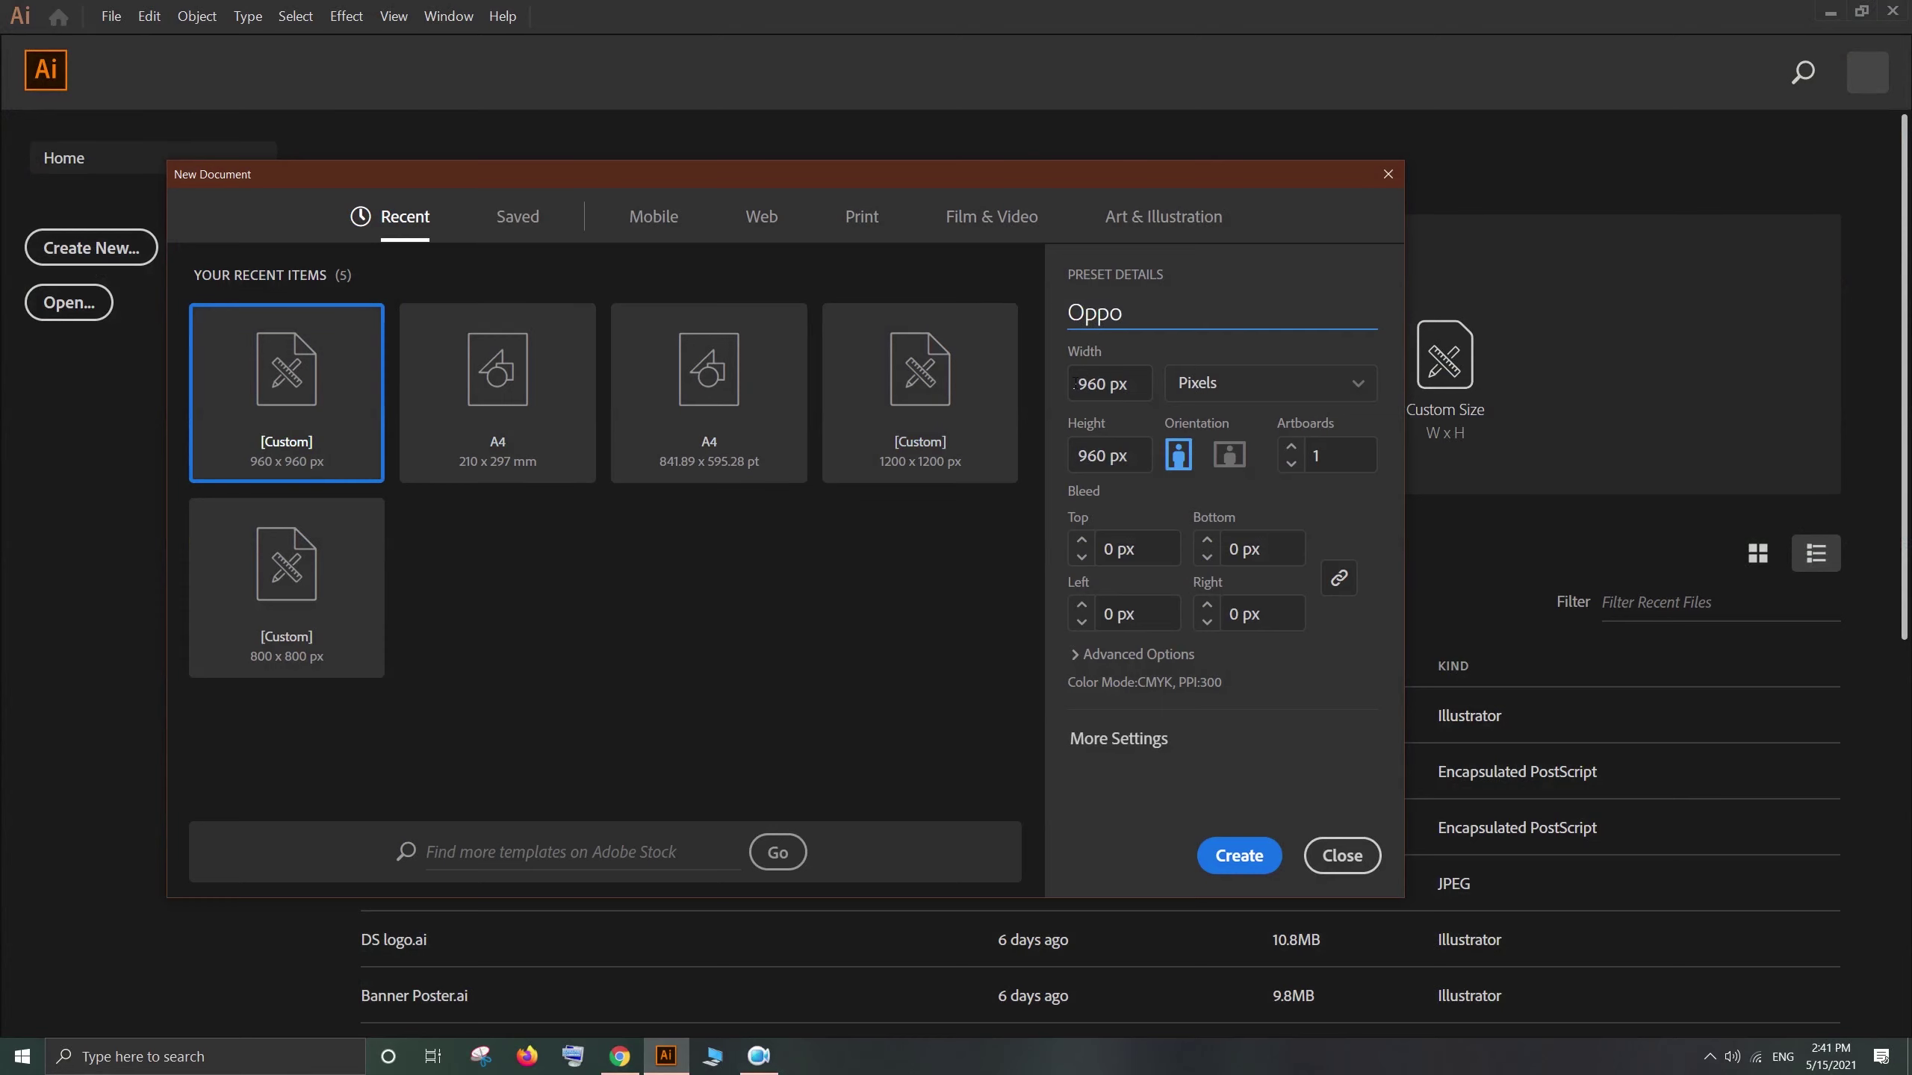
pyautogui.click(1109, 386)
pyautogui.click(1106, 462)
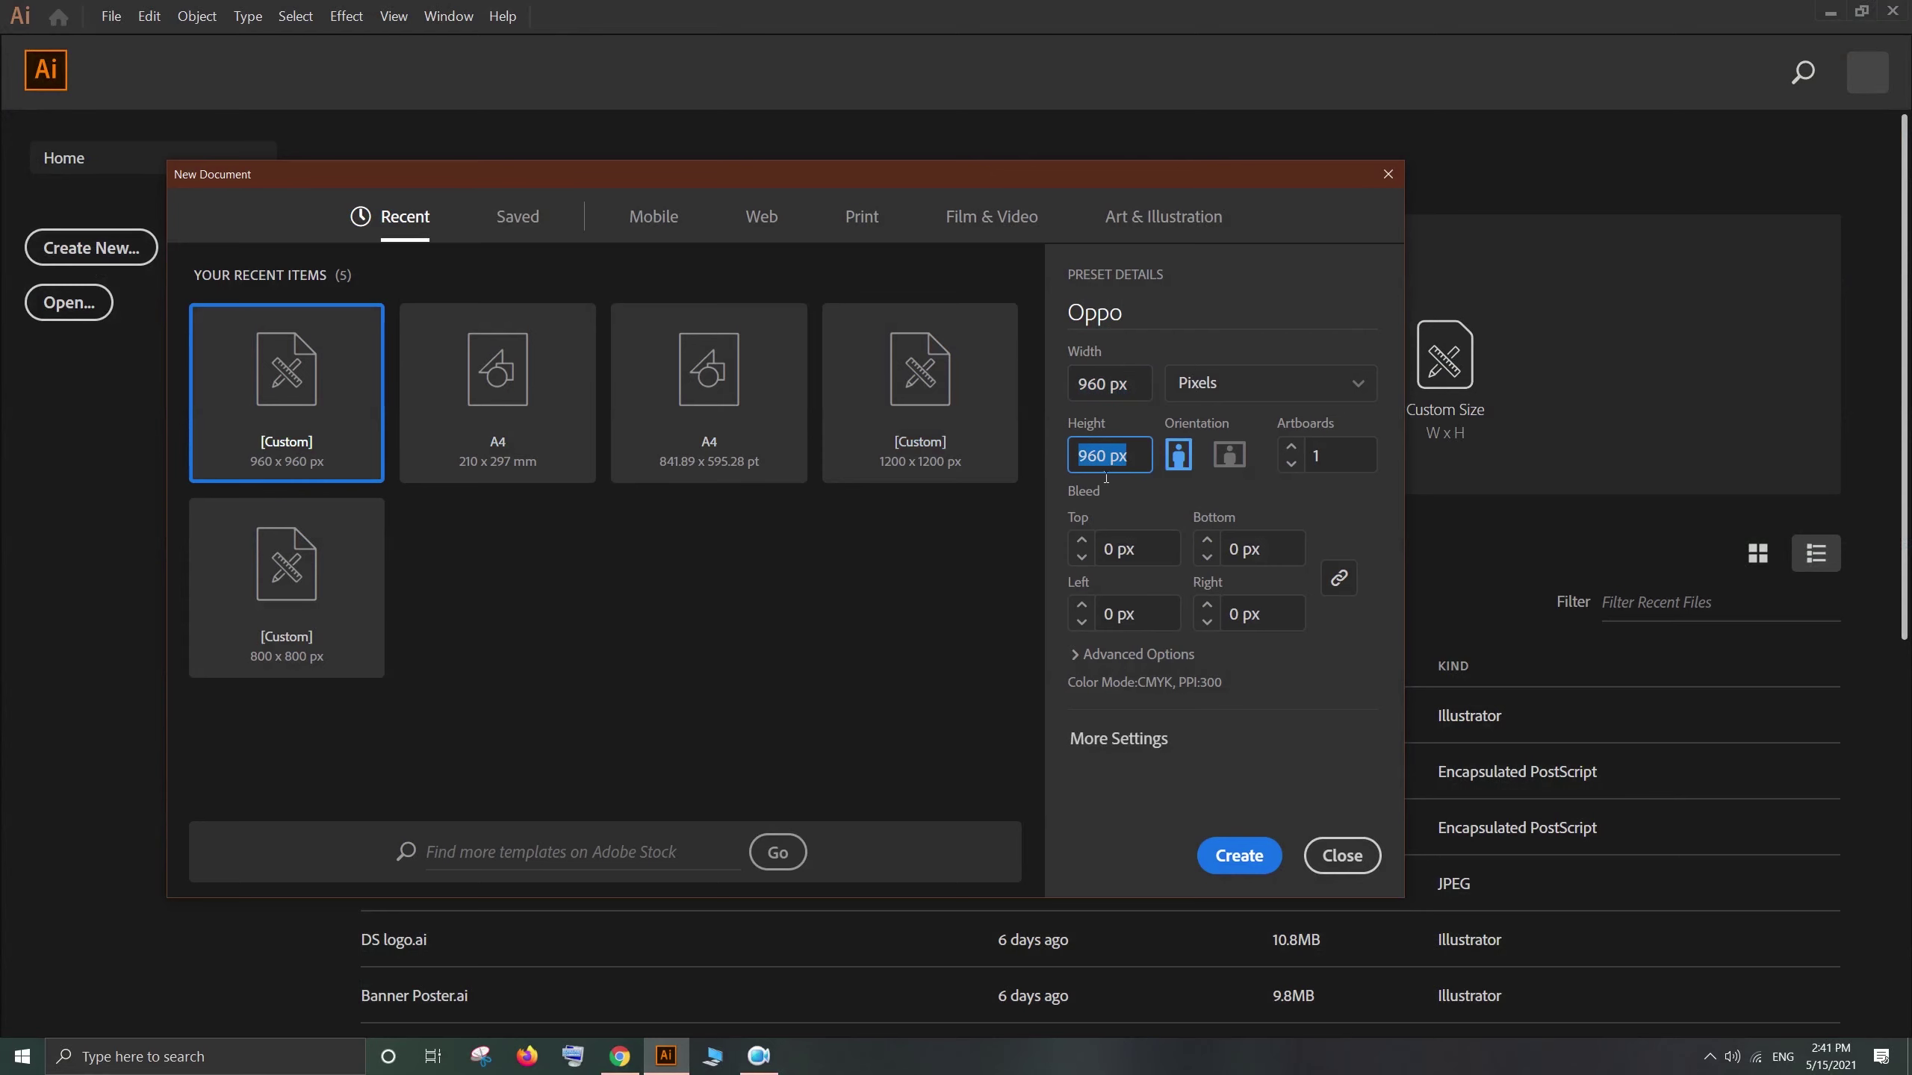
pyautogui.click(1239, 857)
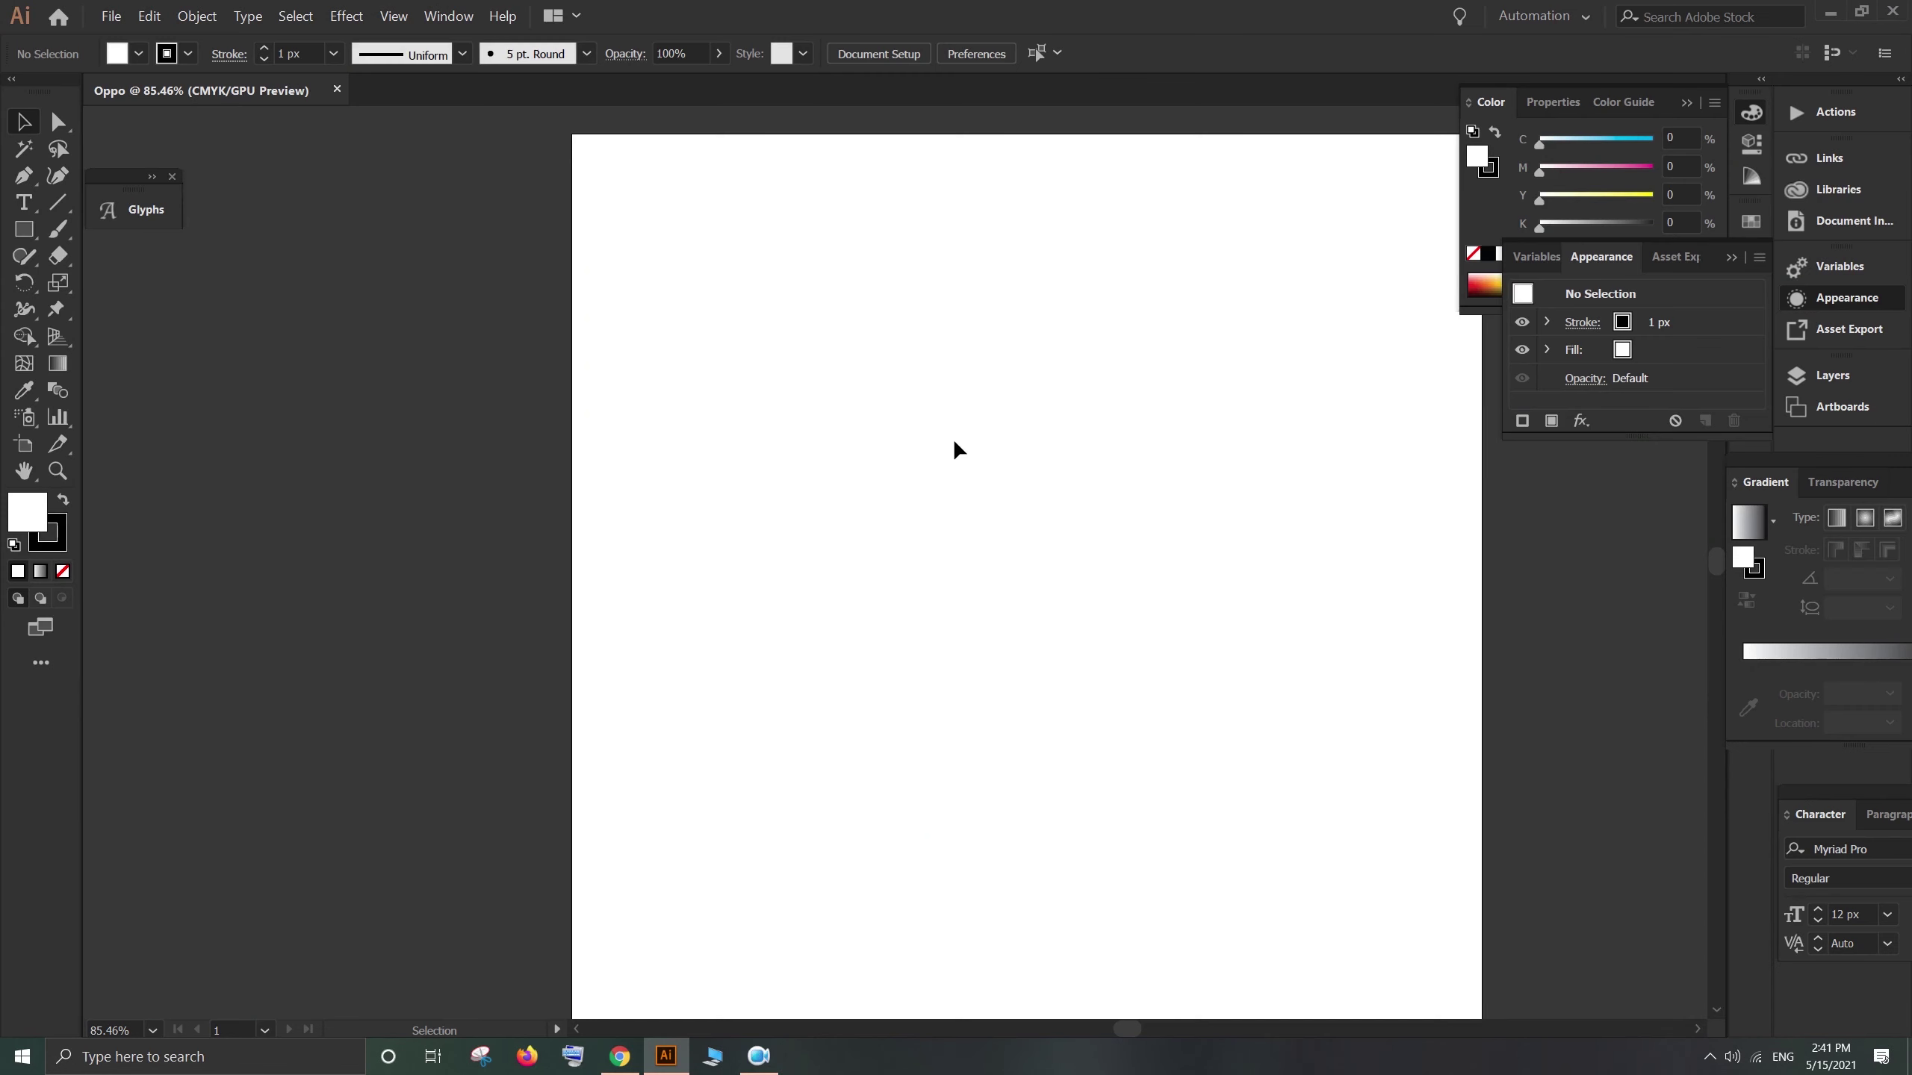
# Step: Draw a 960 x 960 px rectangle covering the whole artboard and fill it with a very dark navy
pyautogui.moveTo(1027, 428); pyautogui.dragTo(792, 381)
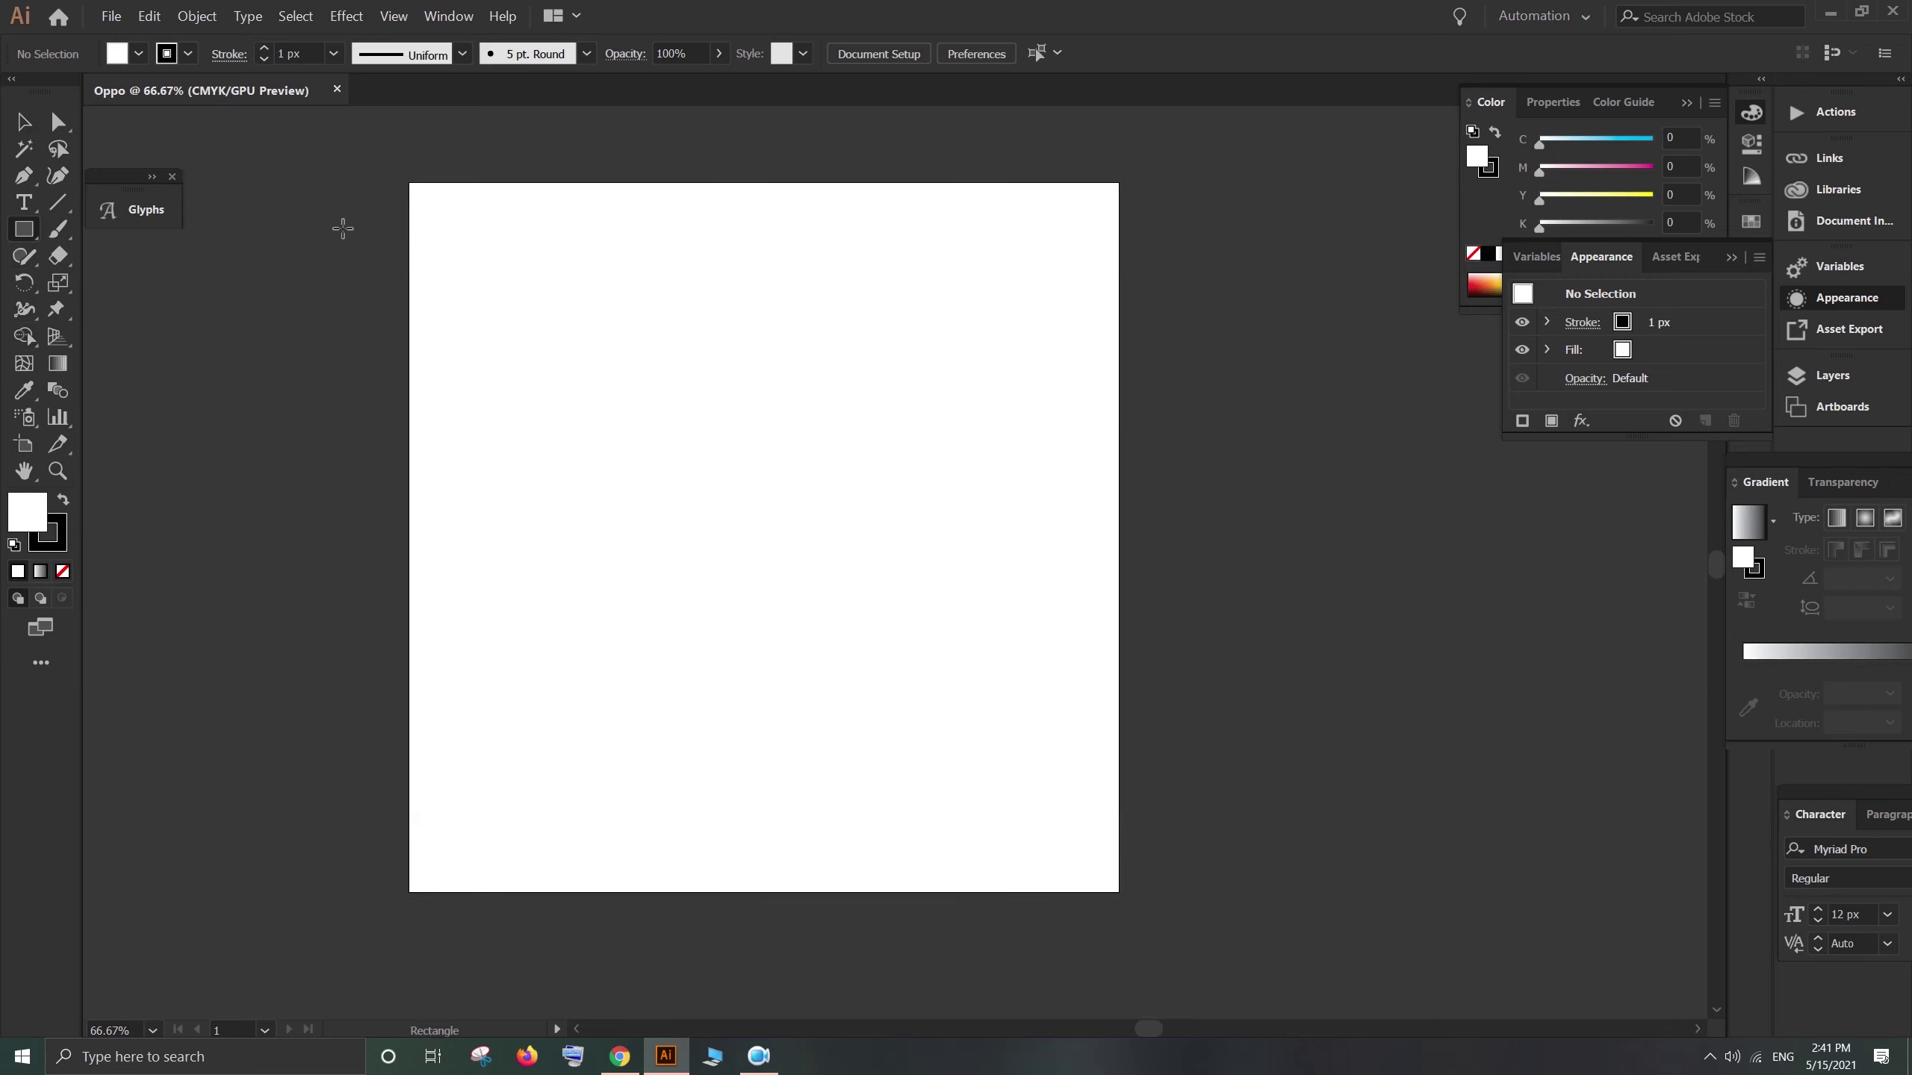
pyautogui.moveTo(420, 194); pyautogui.dragTo(1122, 894)
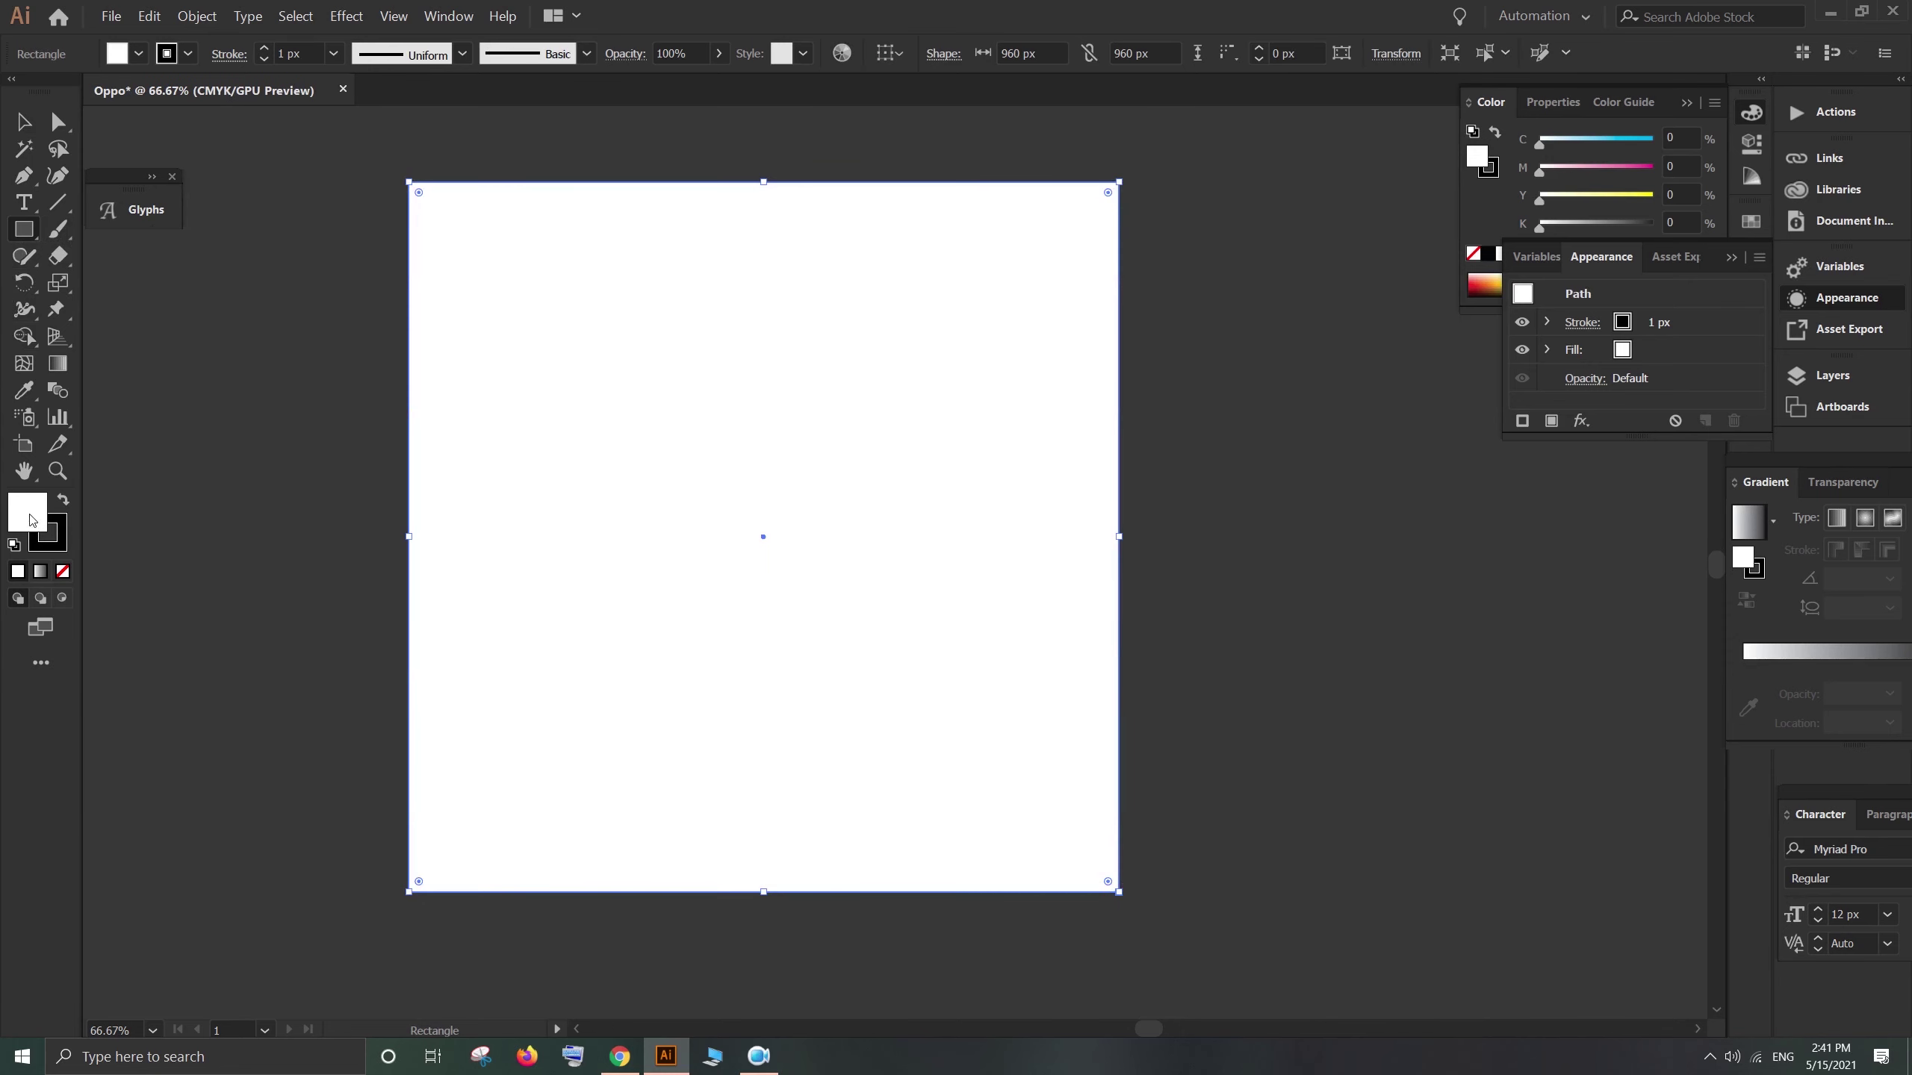
pyautogui.doubleClick(31, 520)
pyautogui.moveTo(1495, 797); pyautogui.dragTo(1446, 763)
pyautogui.click(1742, 531)
pyautogui.click(24, 122)
pyautogui.click(399, 395)
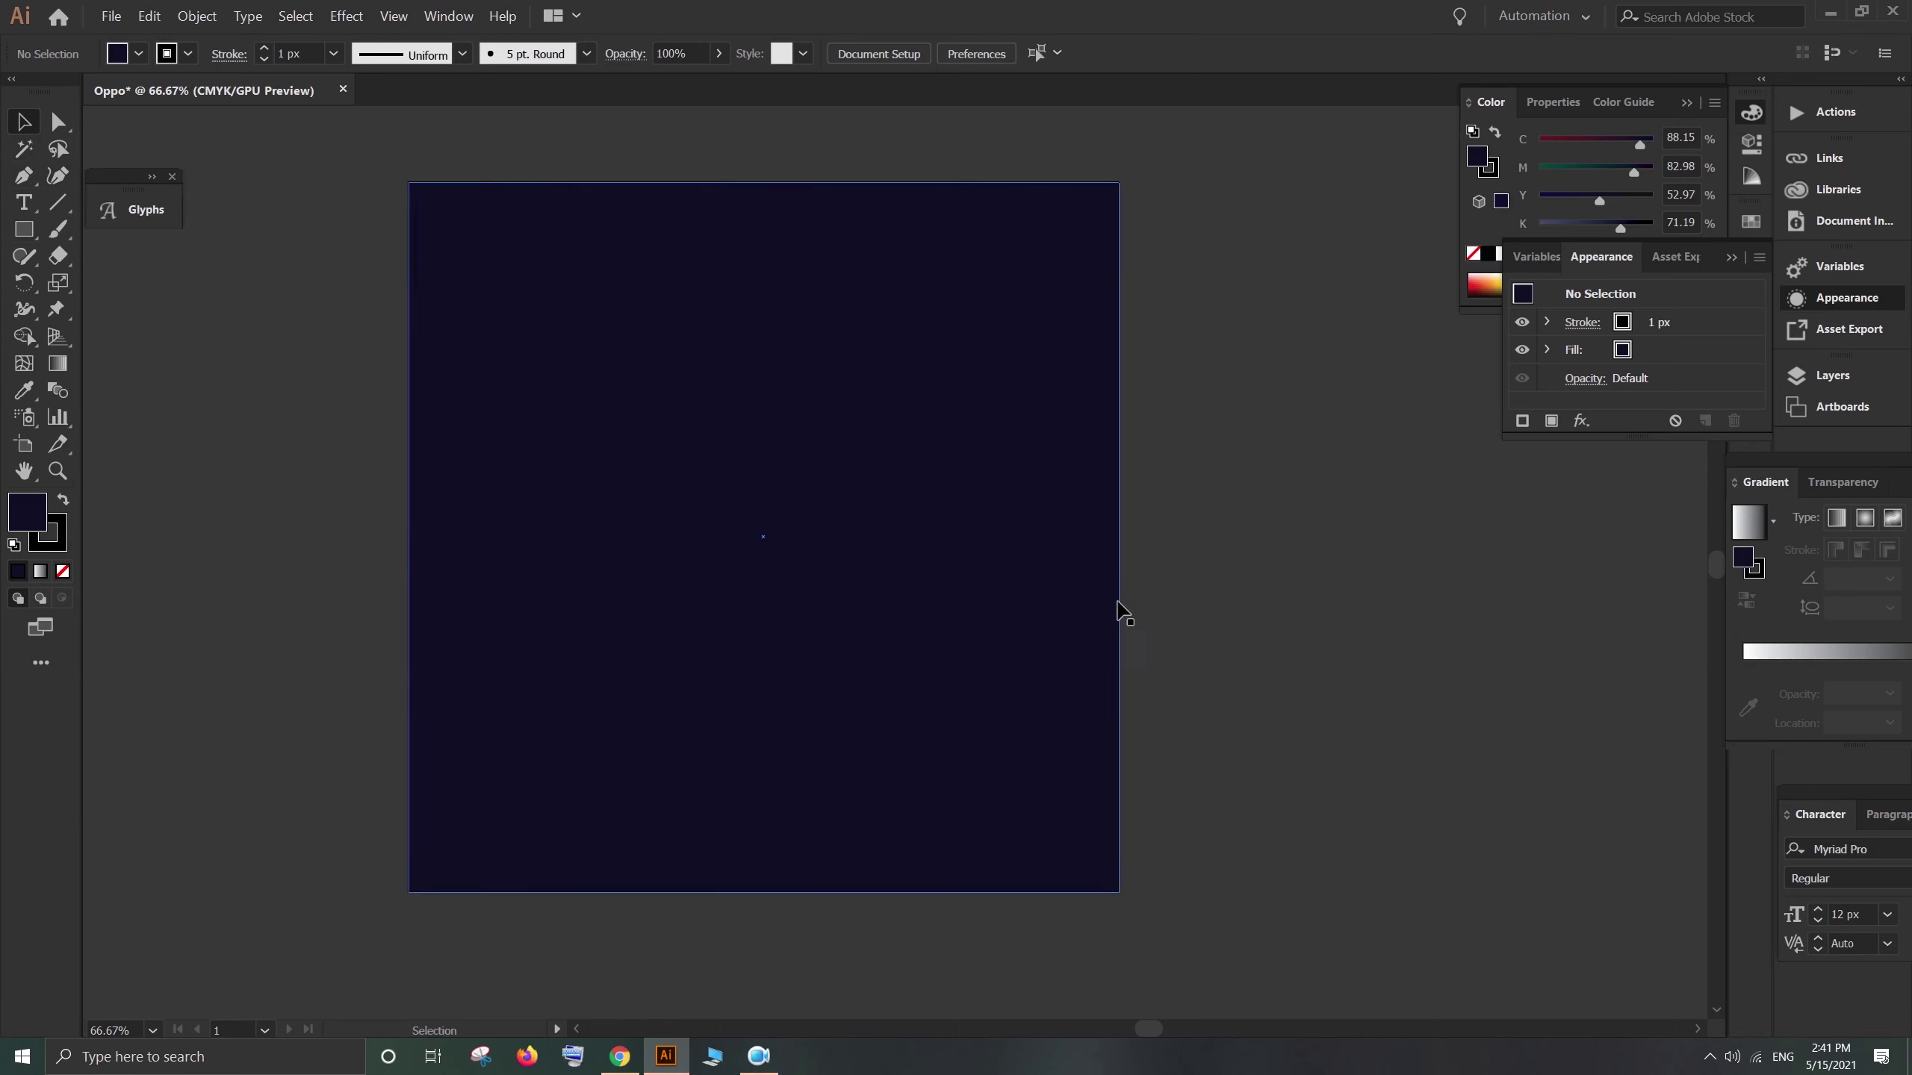
# Step: Open the Color sample, fast-charge-img-1920 and Oppo-logo images from the Oppo project folder on the desktop
pyautogui.click(114, 21)
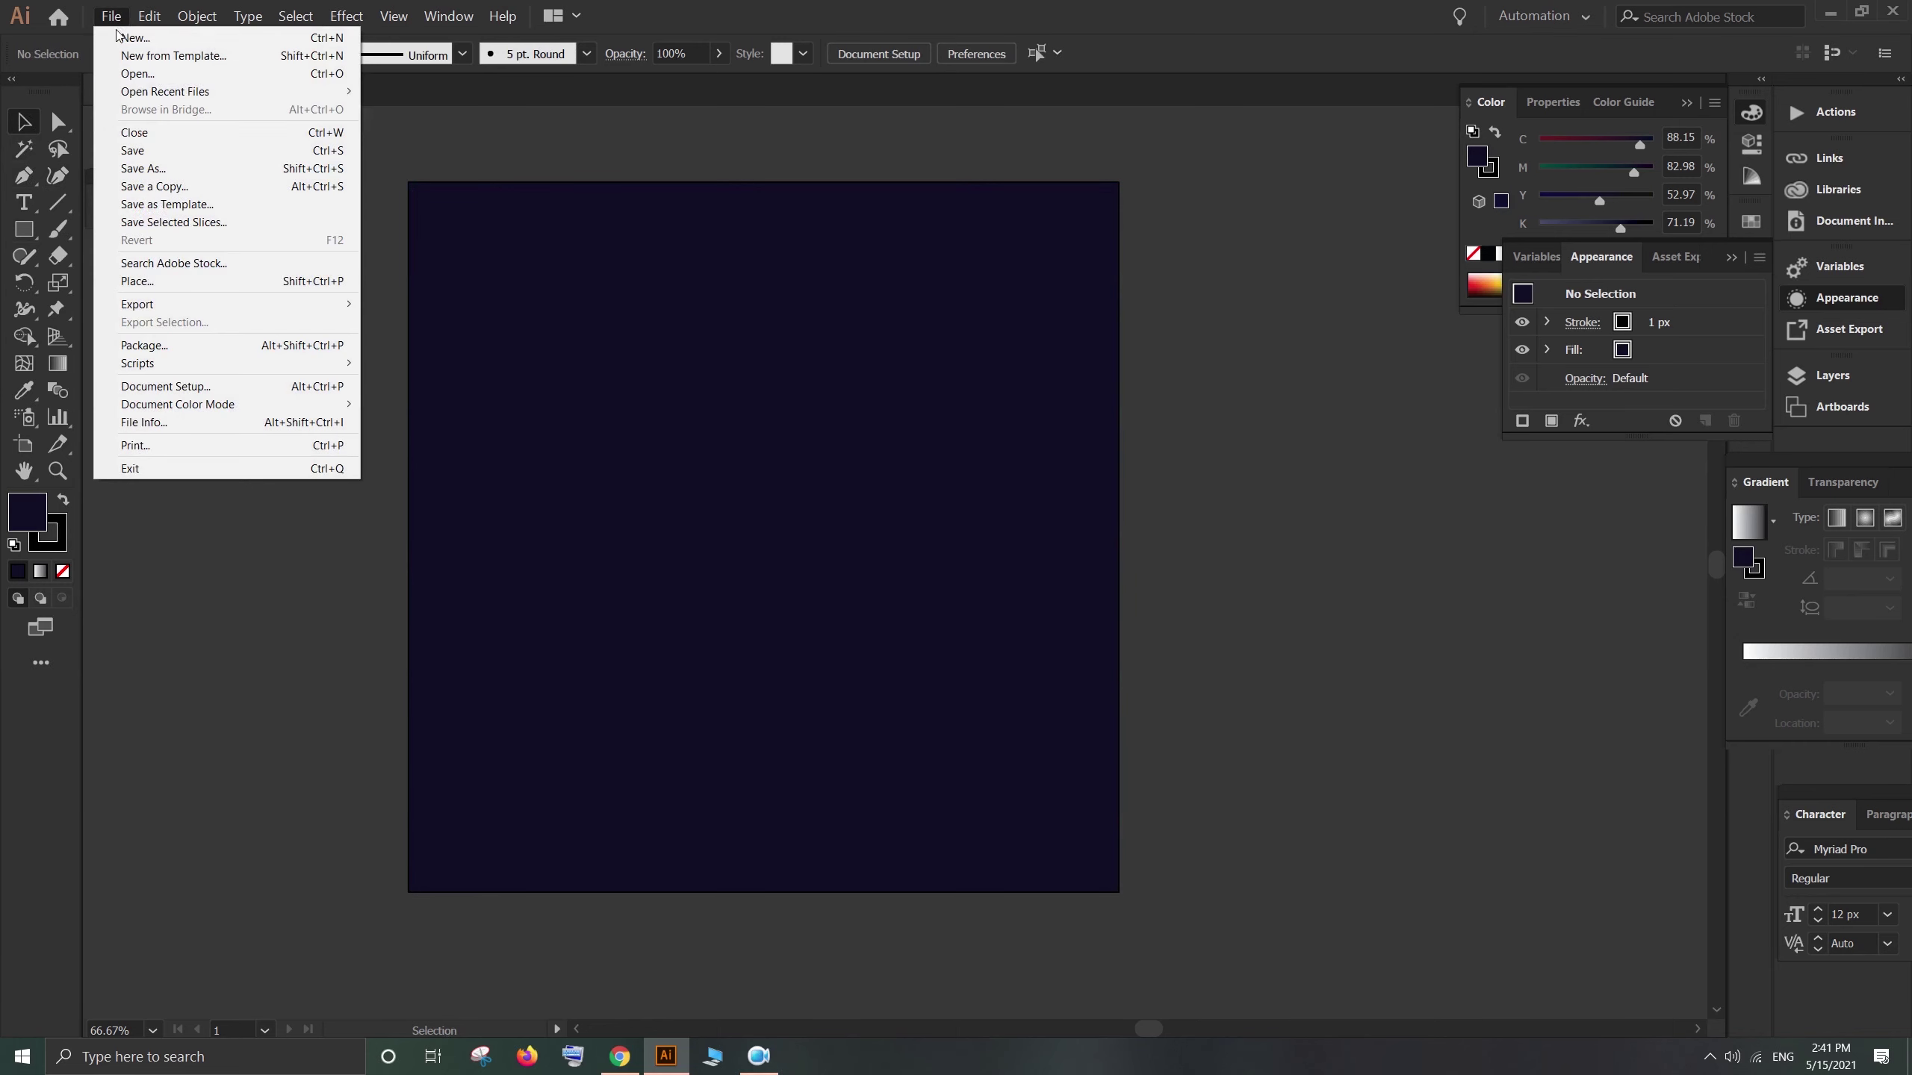
pyautogui.click(151, 75)
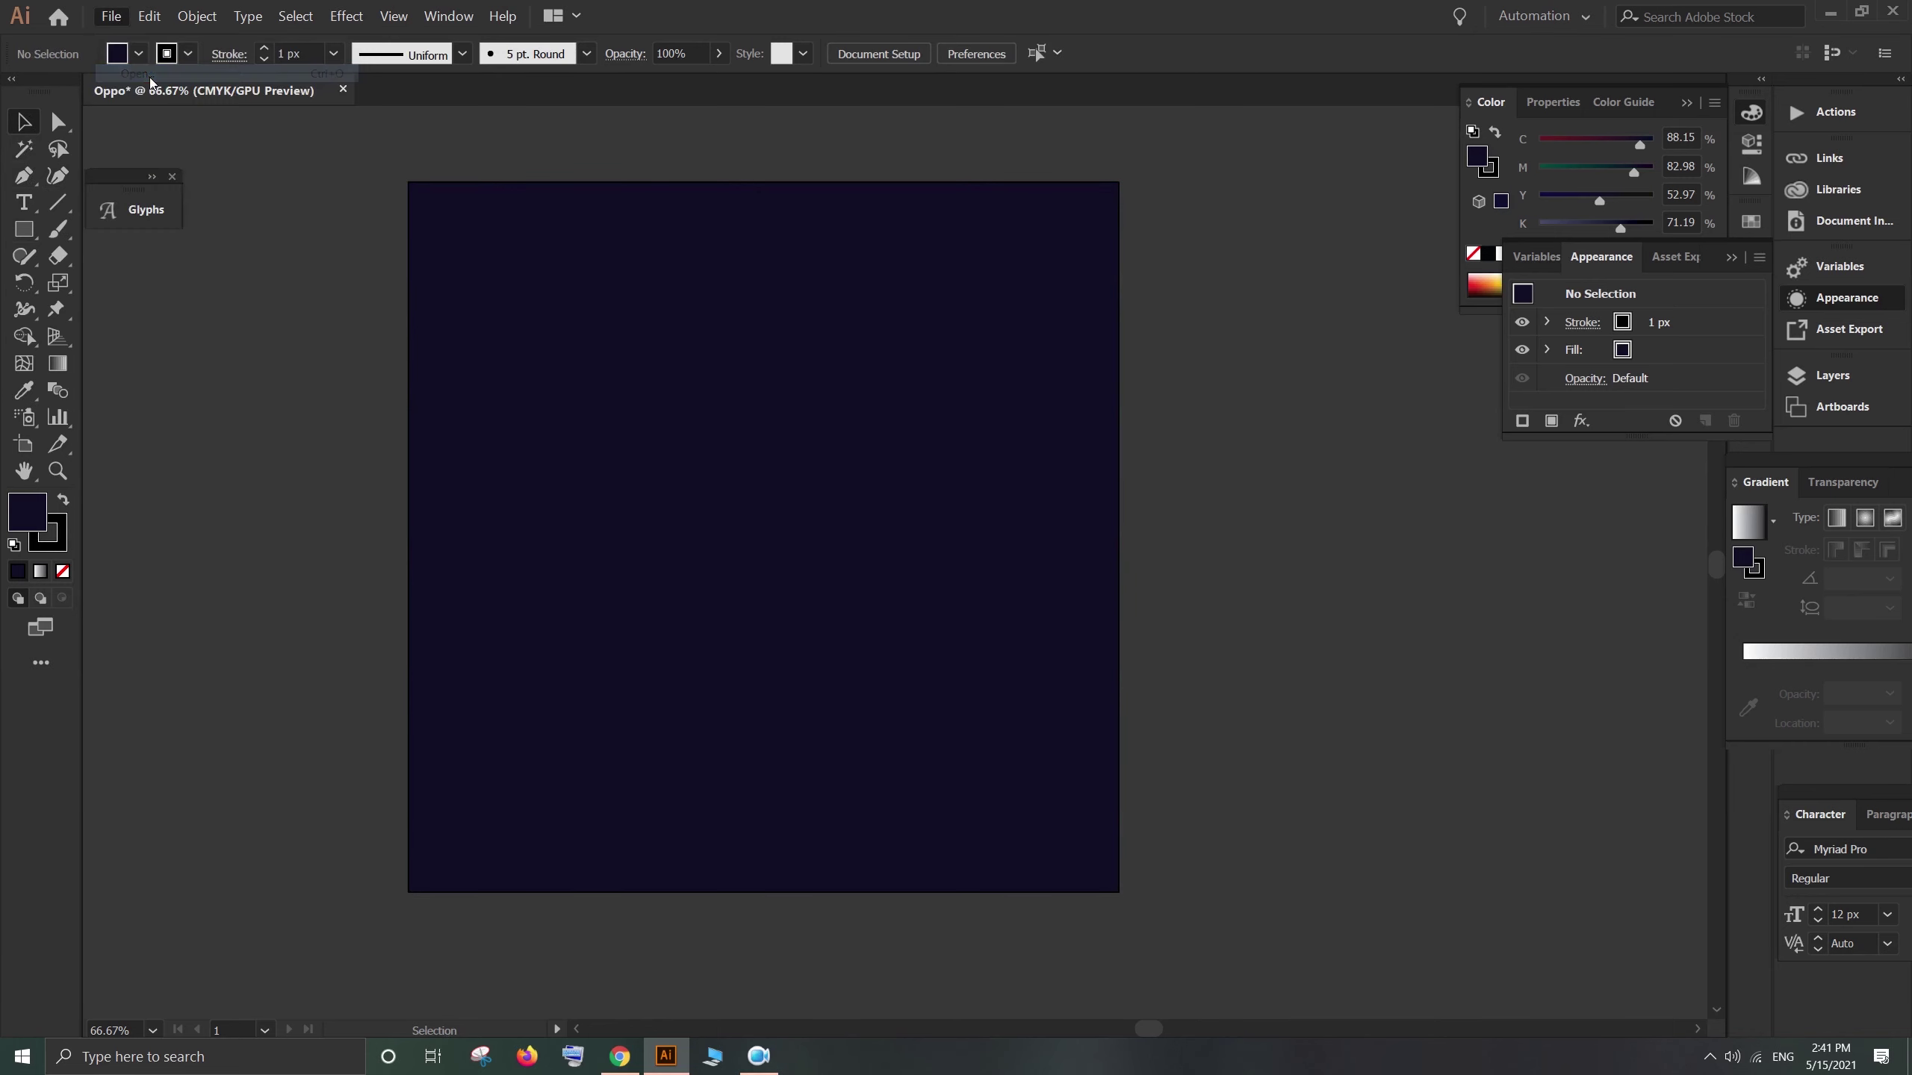
pyautogui.click(176, 390)
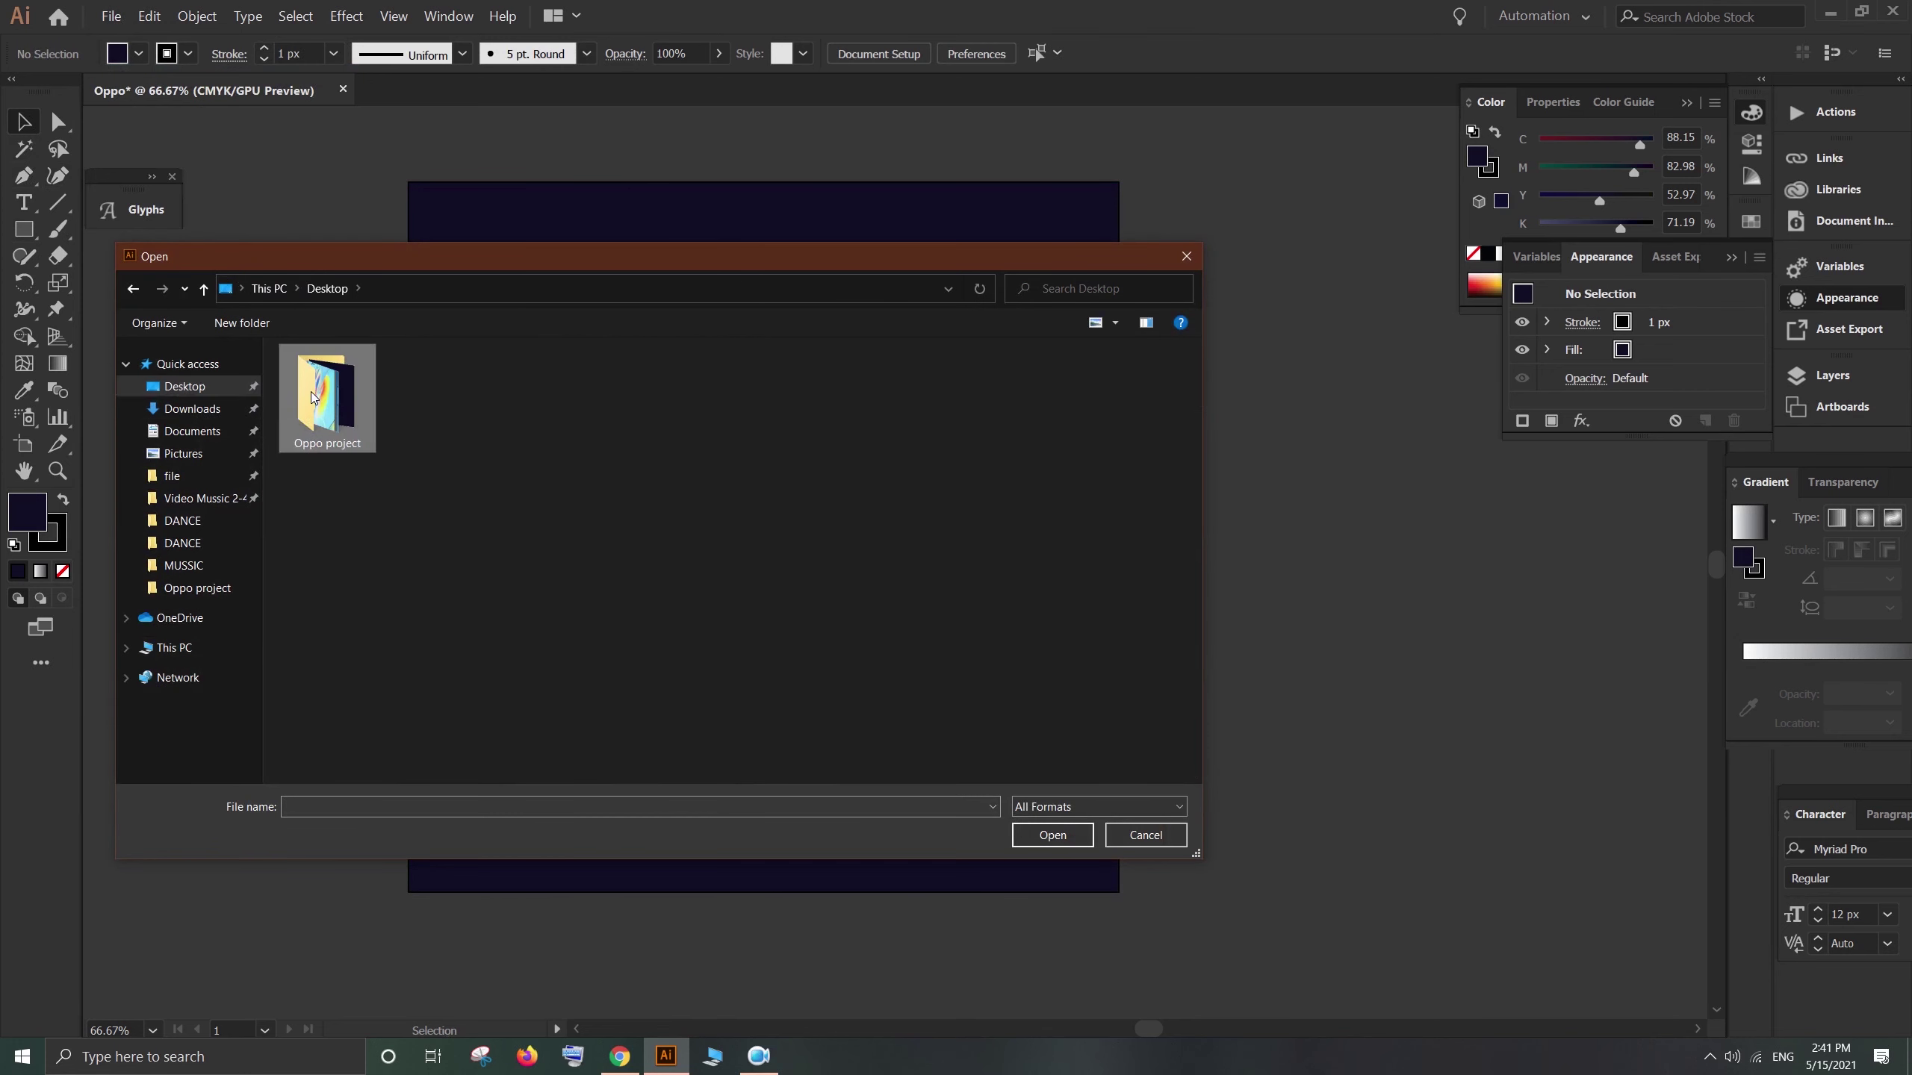
pyautogui.doubleClick(342, 415)
pyautogui.click(335, 407)
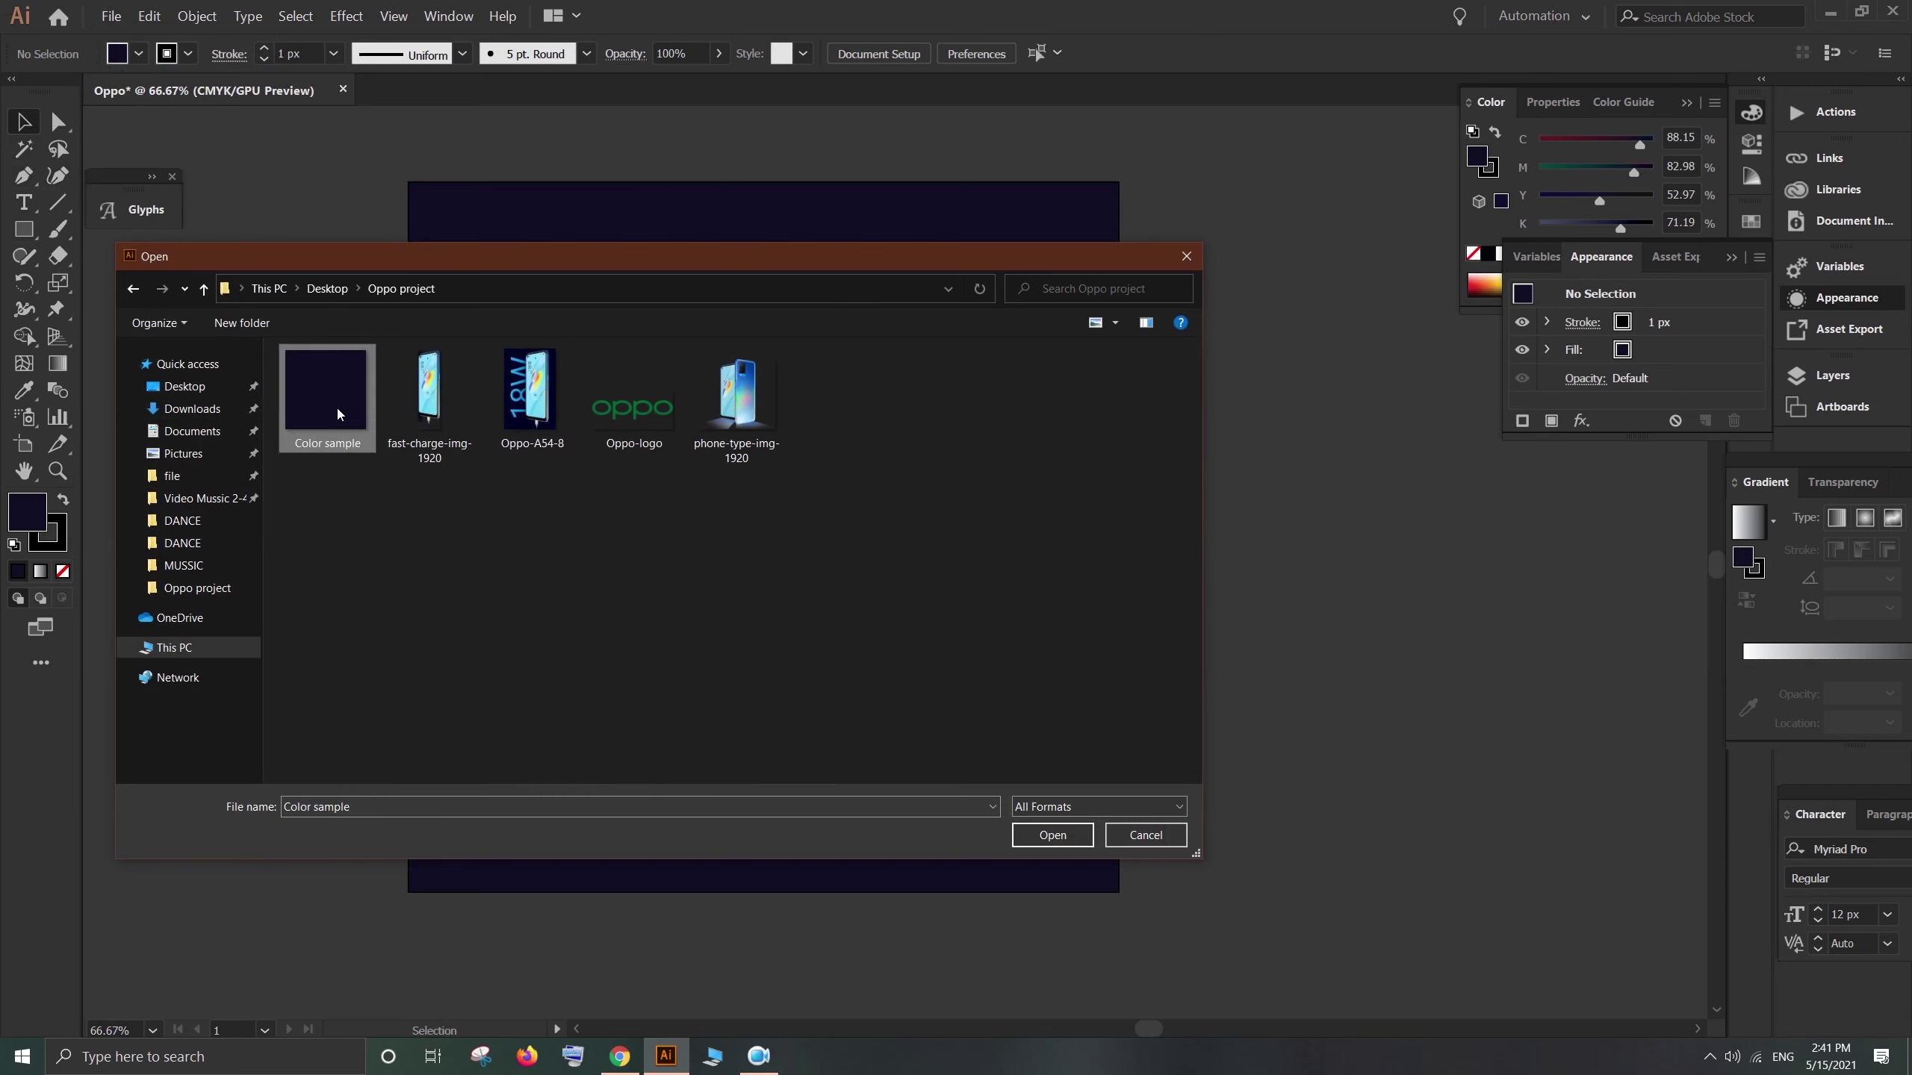
pyautogui.keyDown('ctrl'); pyautogui.click(425, 400); pyautogui.keyUp('ctrl')
pyautogui.keyDown('ctrl'); pyautogui.click(620, 415); pyautogui.keyUp('ctrl')
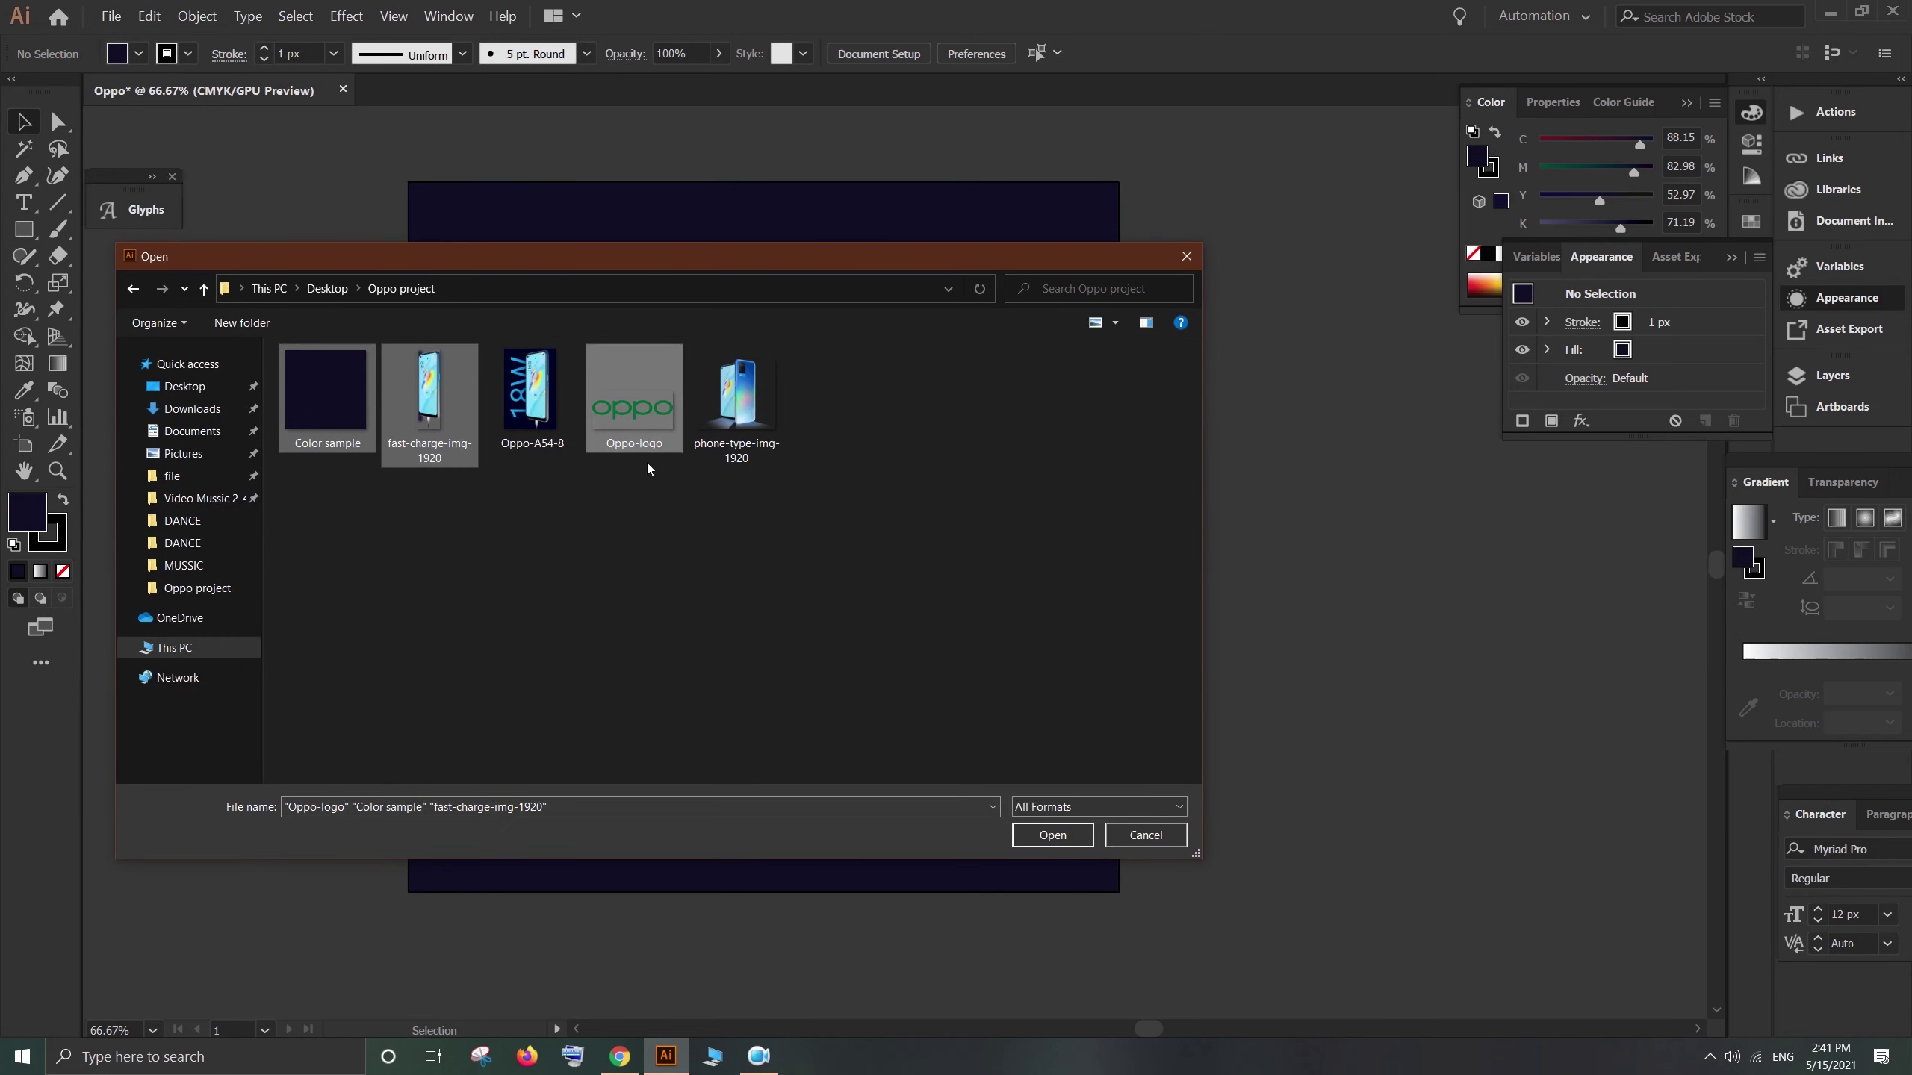
pyautogui.click(1052, 835)
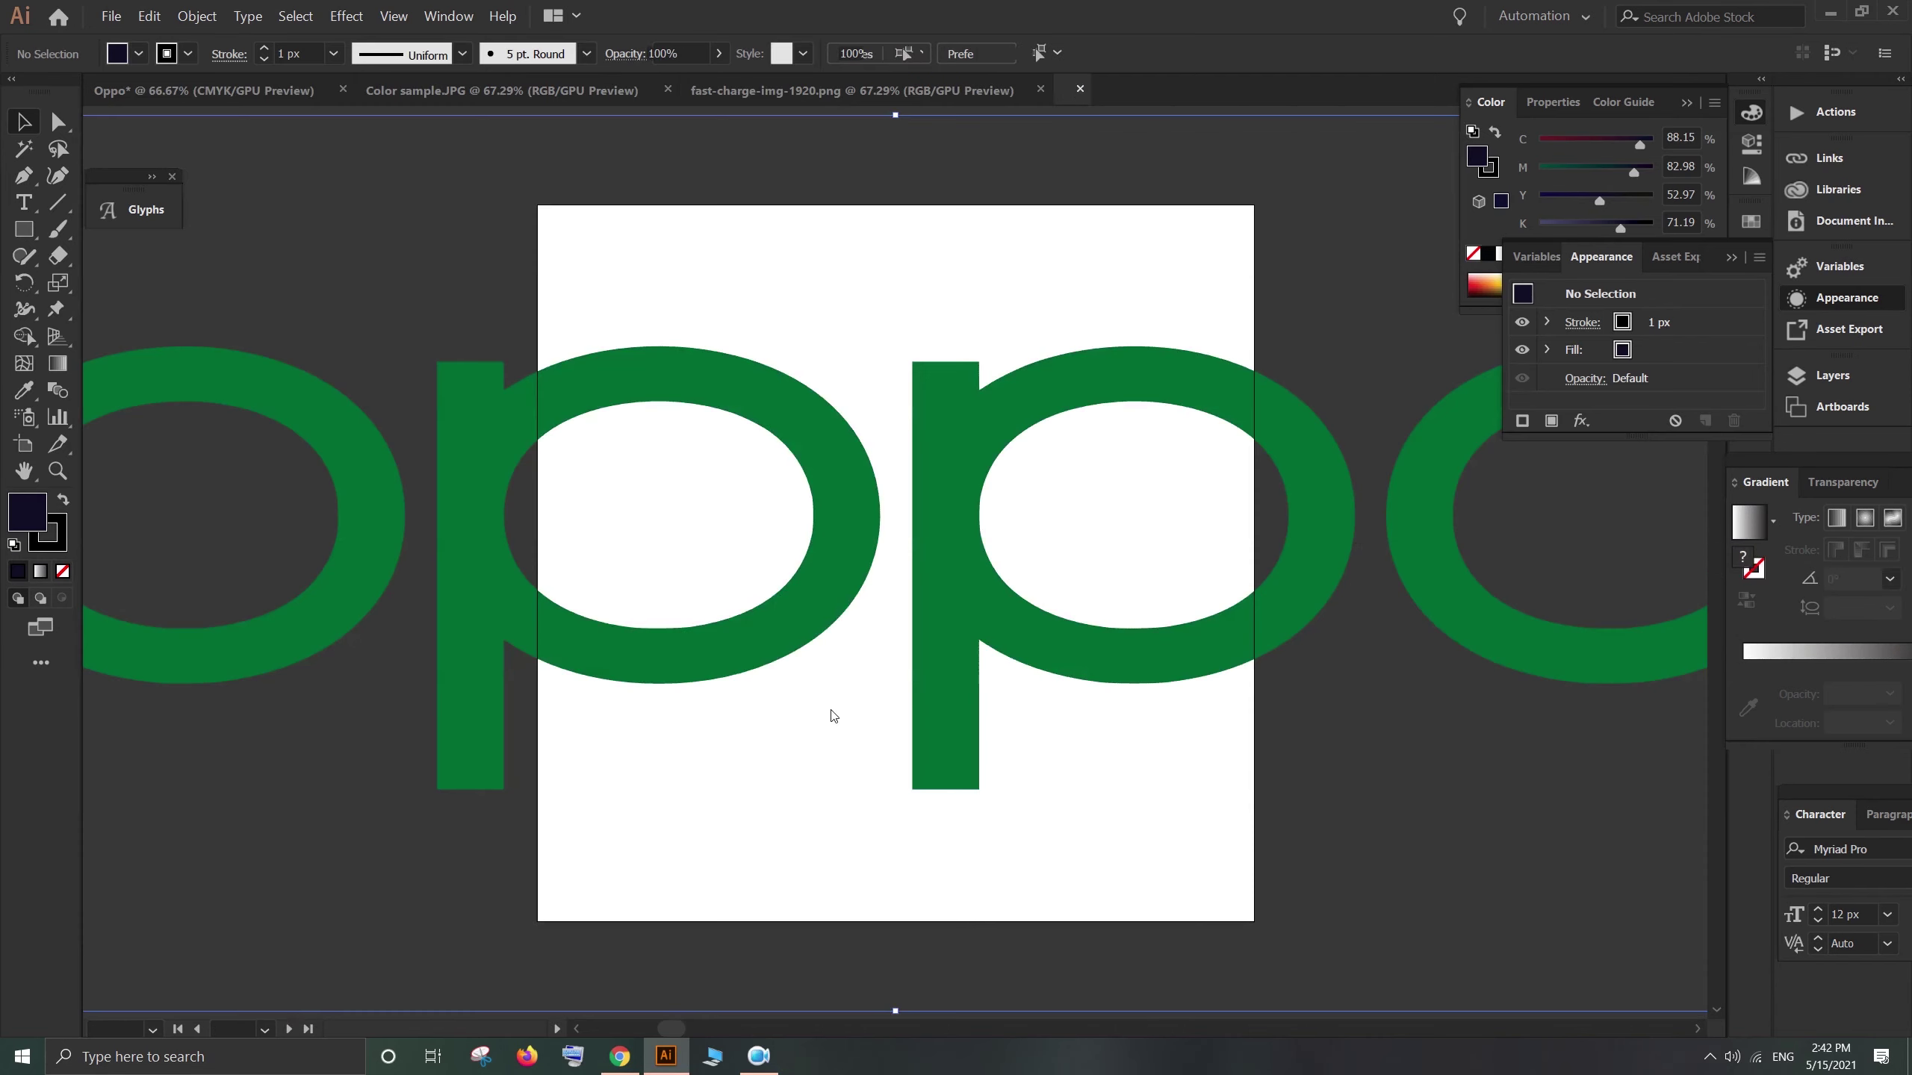
# Step: Bring the Oppo logo, the phone image and the color sample from their own documents into the Oppo document
pyautogui.hotkey('ctrl', '-')
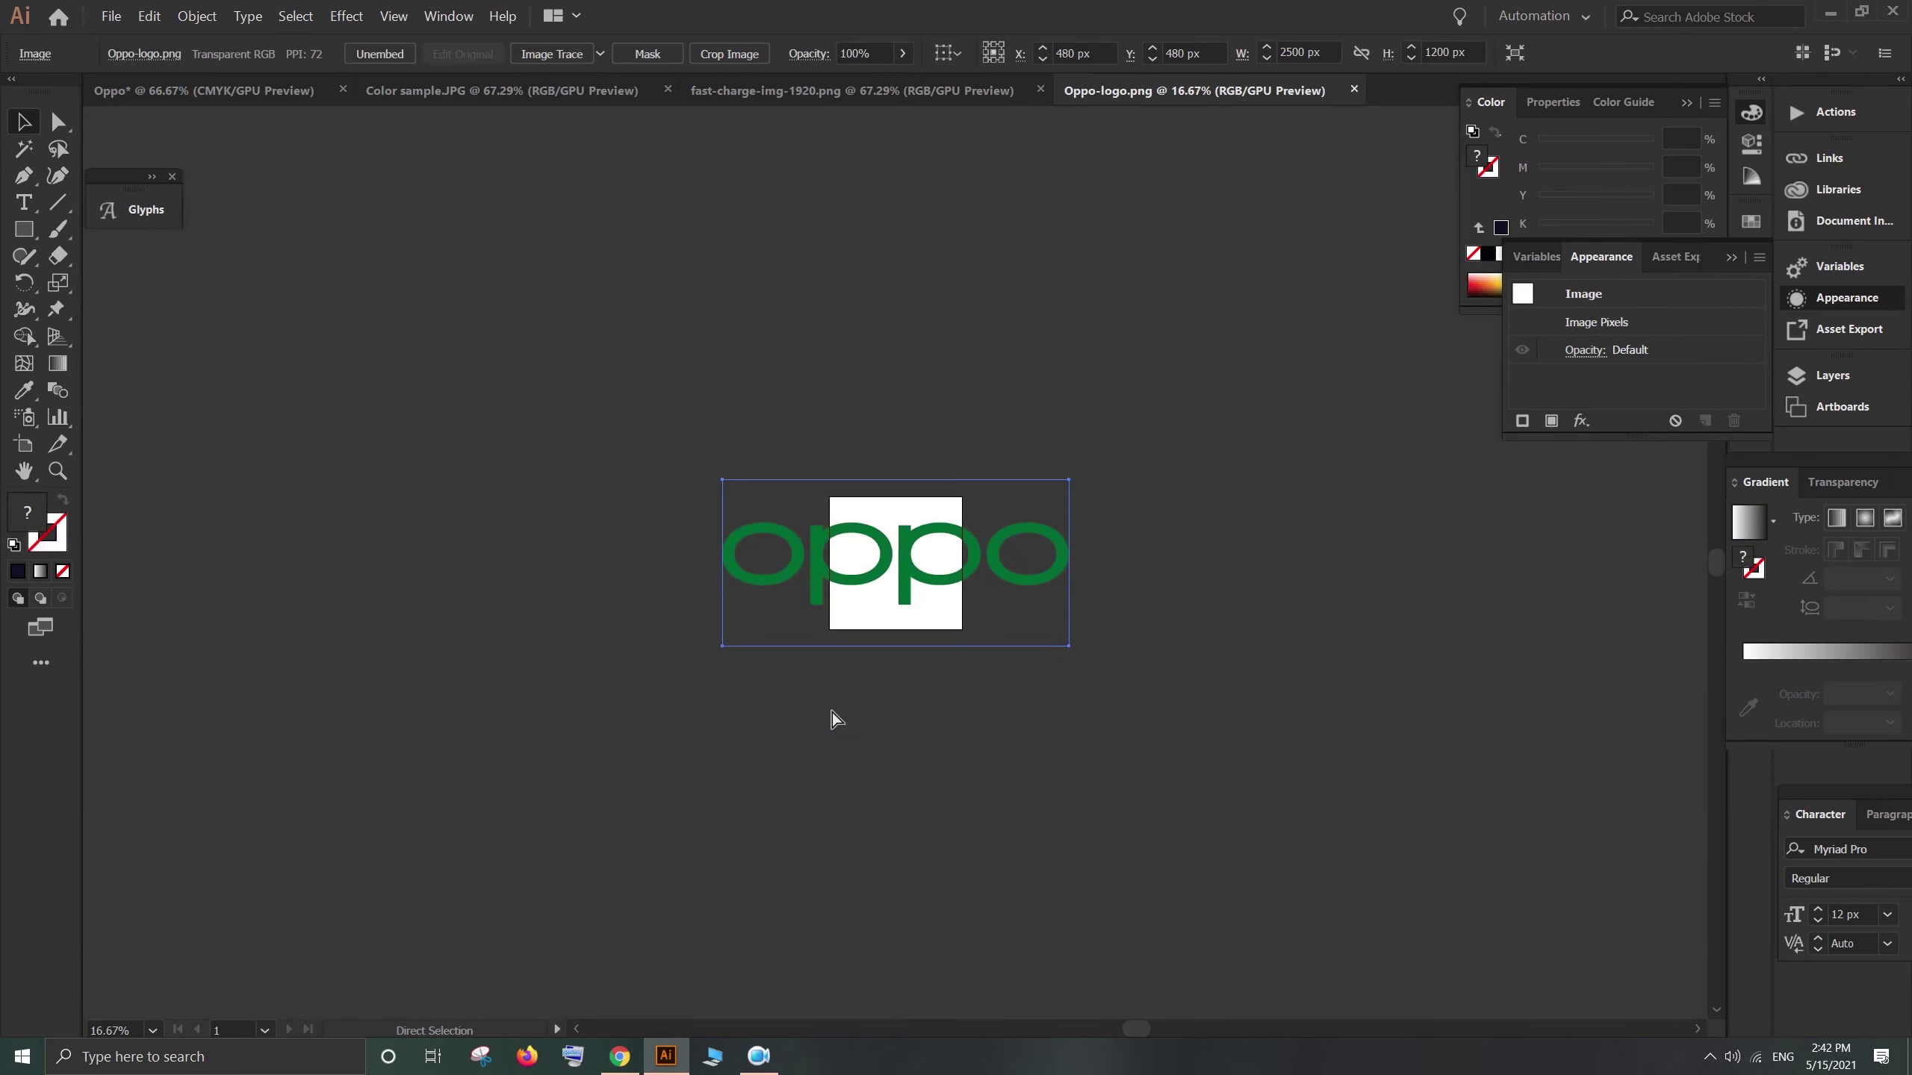
pyautogui.press('v')
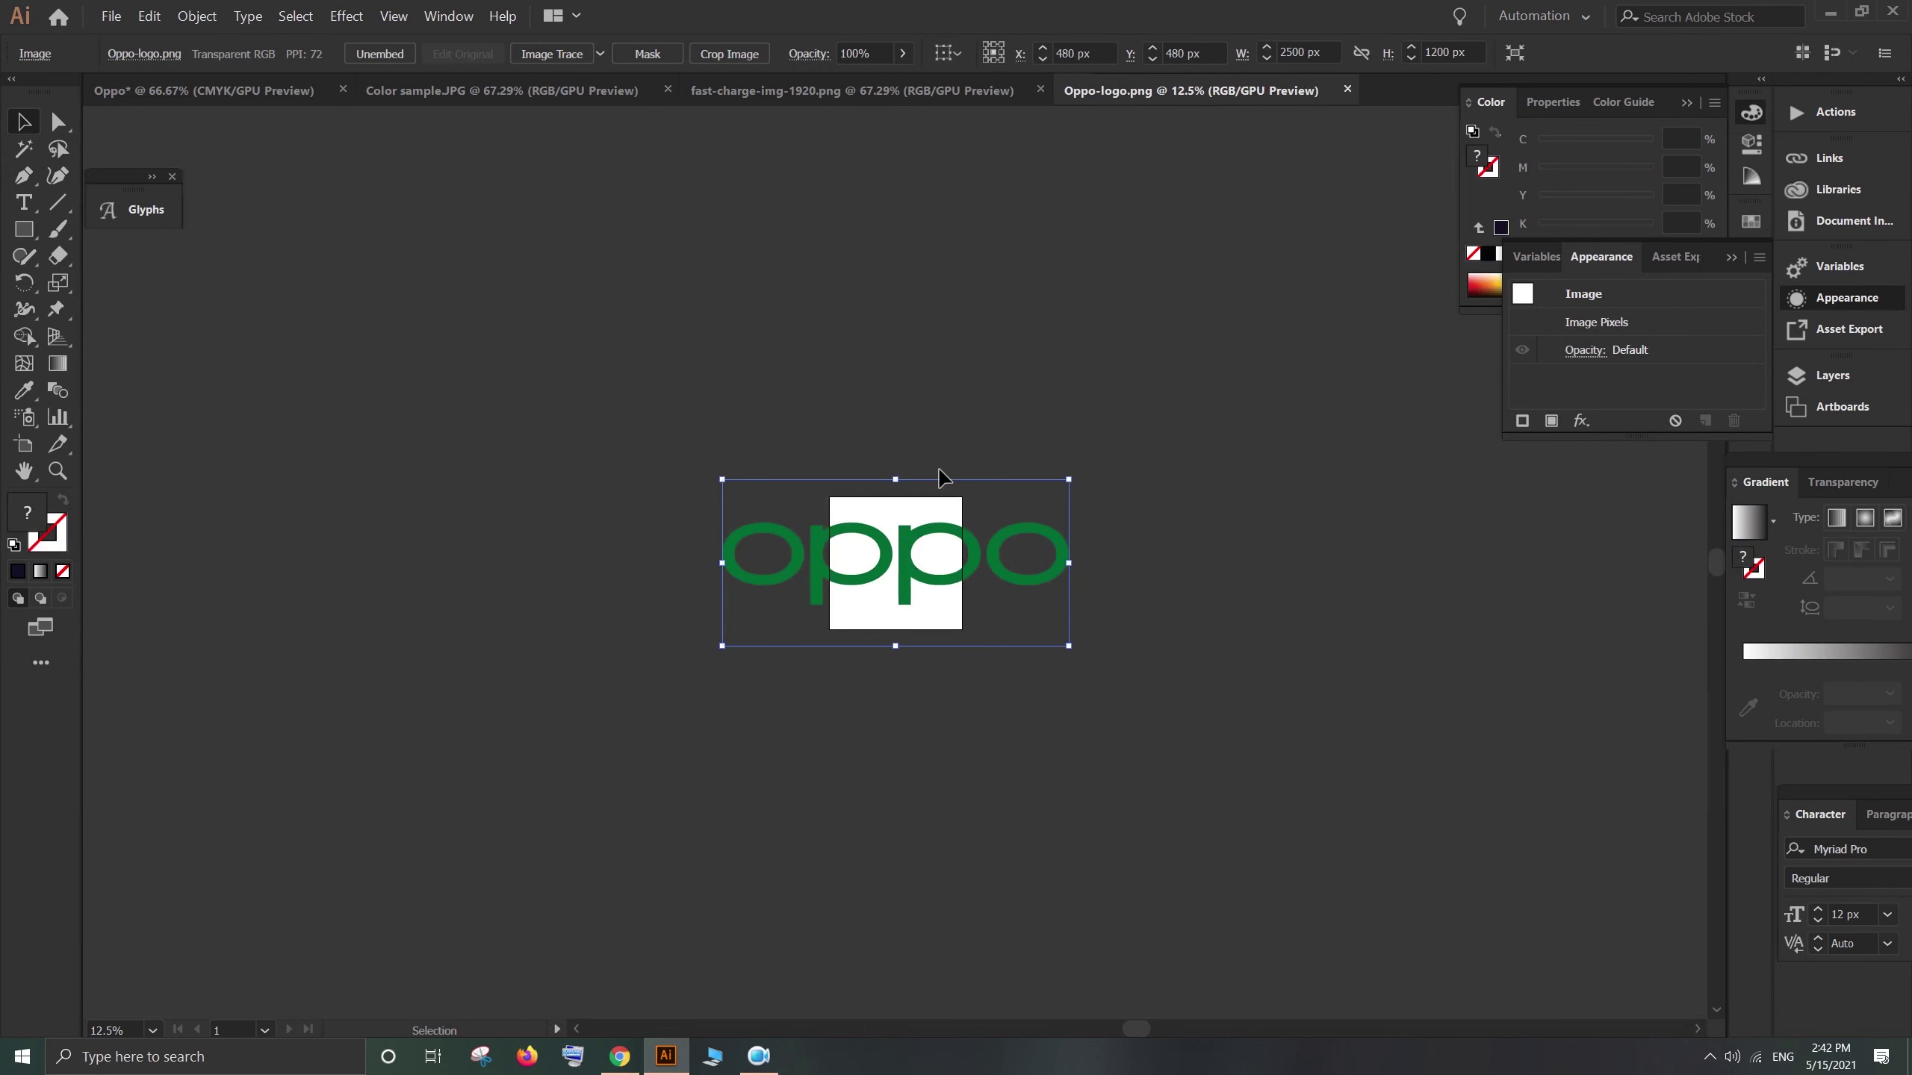
pyautogui.moveTo(914, 575); pyautogui.dragTo(197, 86)
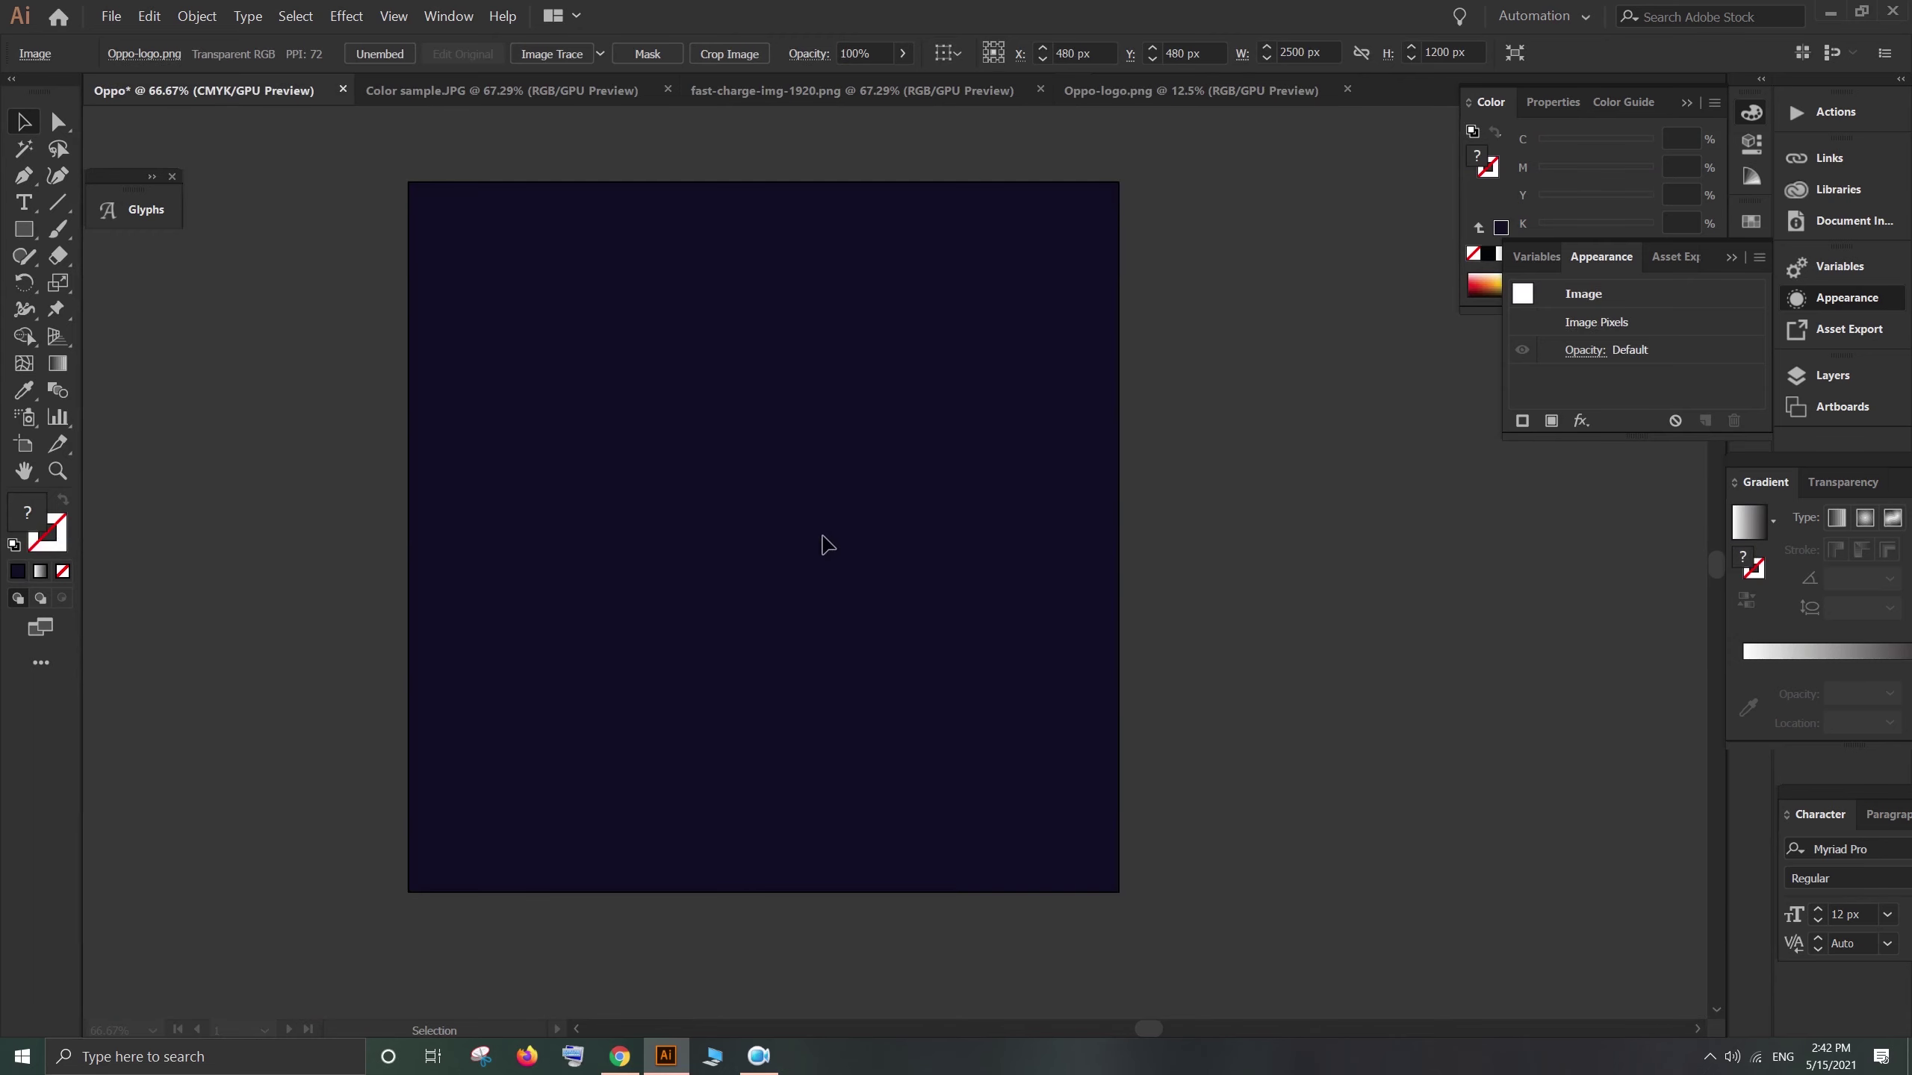
pyautogui.moveTo(823, 537); pyautogui.dragTo(824, 539)
pyautogui.click(834, 89)
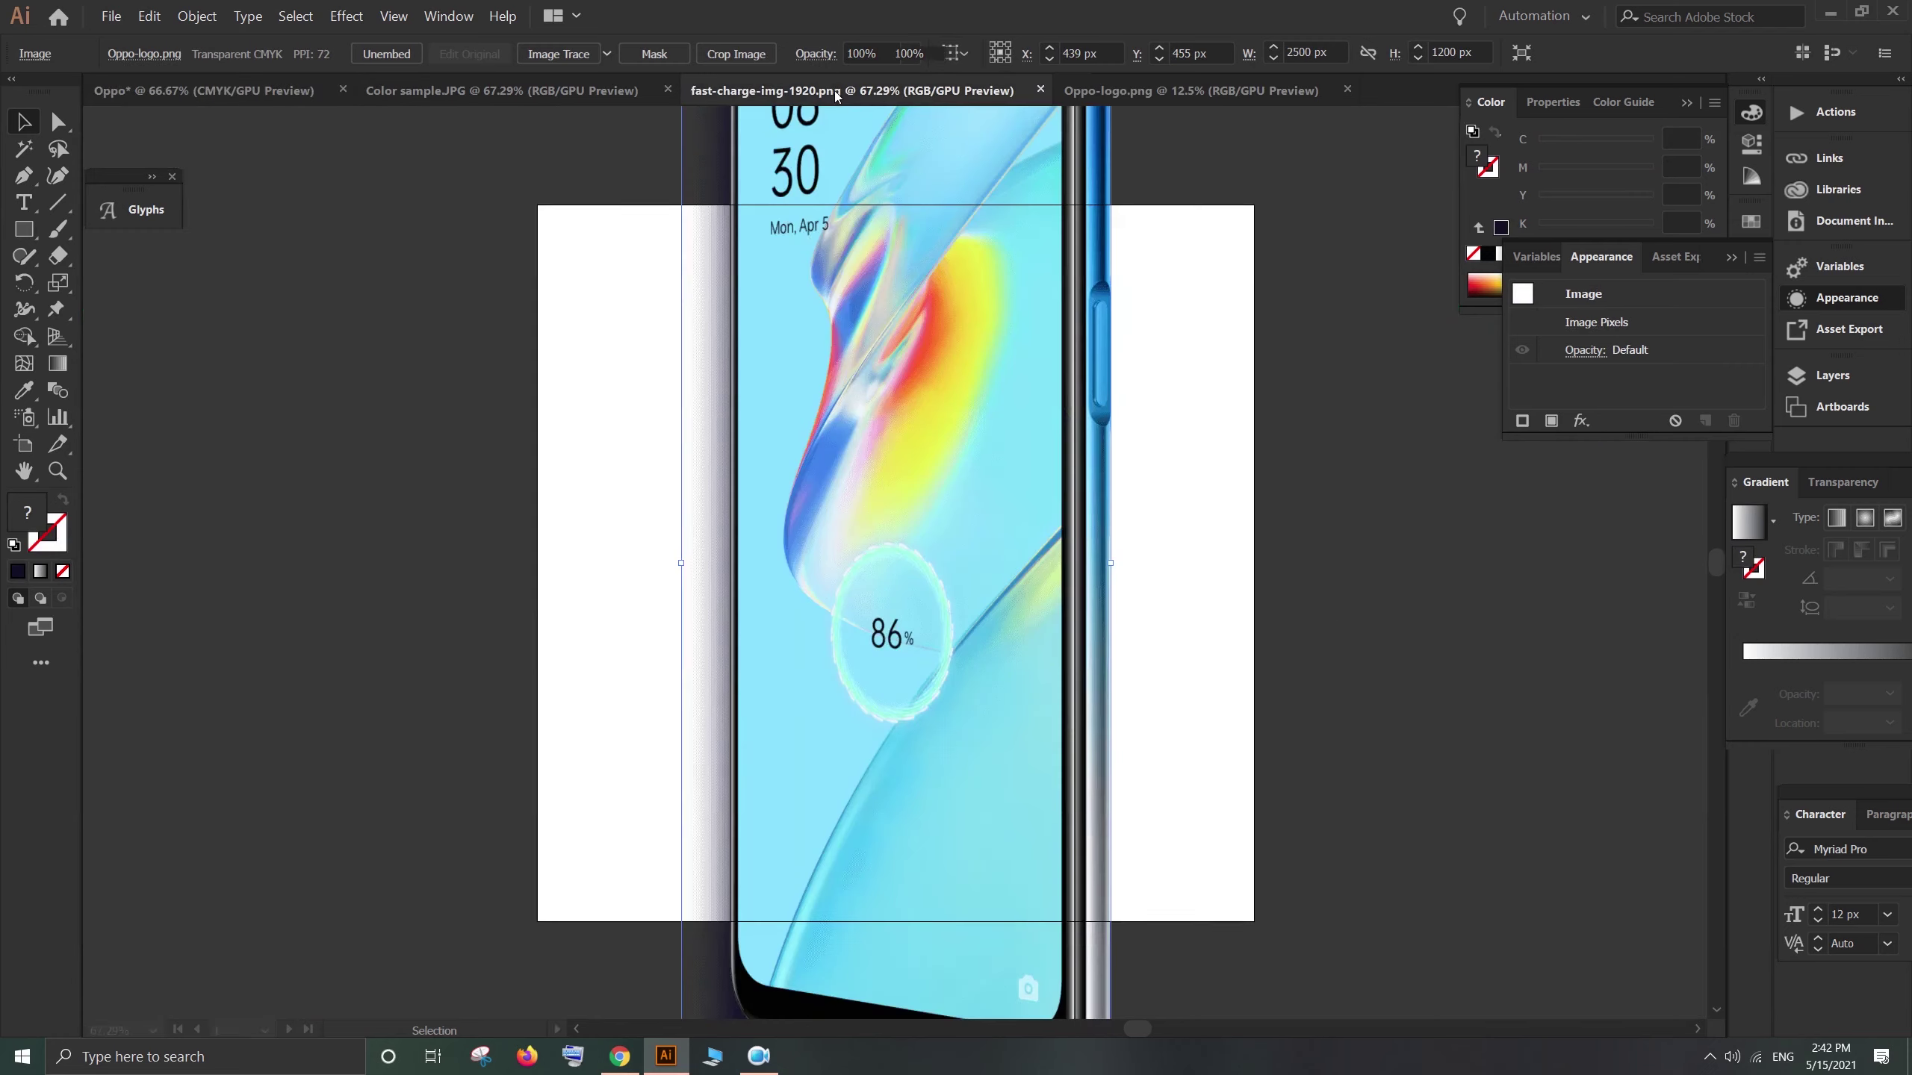
pyautogui.moveTo(914, 487); pyautogui.dragTo(458, 221)
pyautogui.click(552, 92)
pyautogui.click(539, 305)
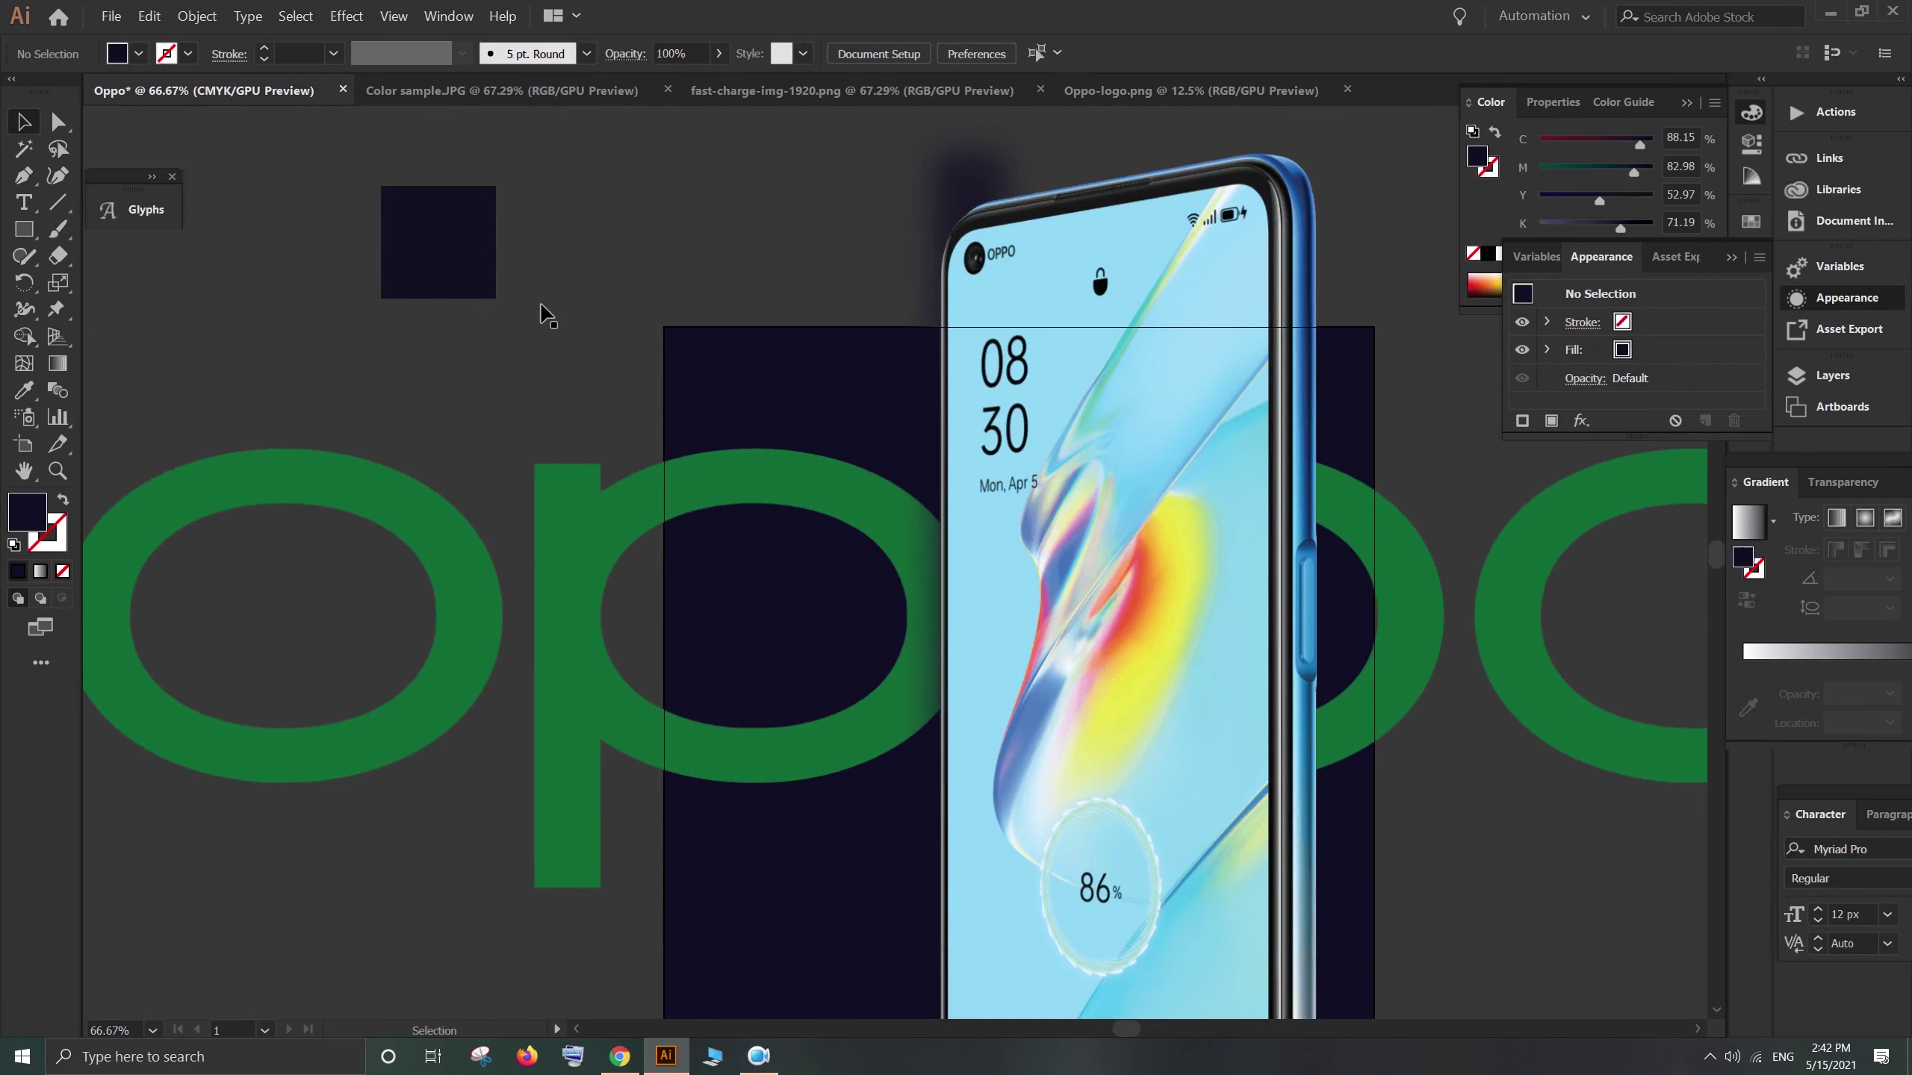
# Step: Close the Oppo-logo, fast-charge-img-1920 and Color sample documents and clear the selection in the Oppo document
pyautogui.click(704, 395)
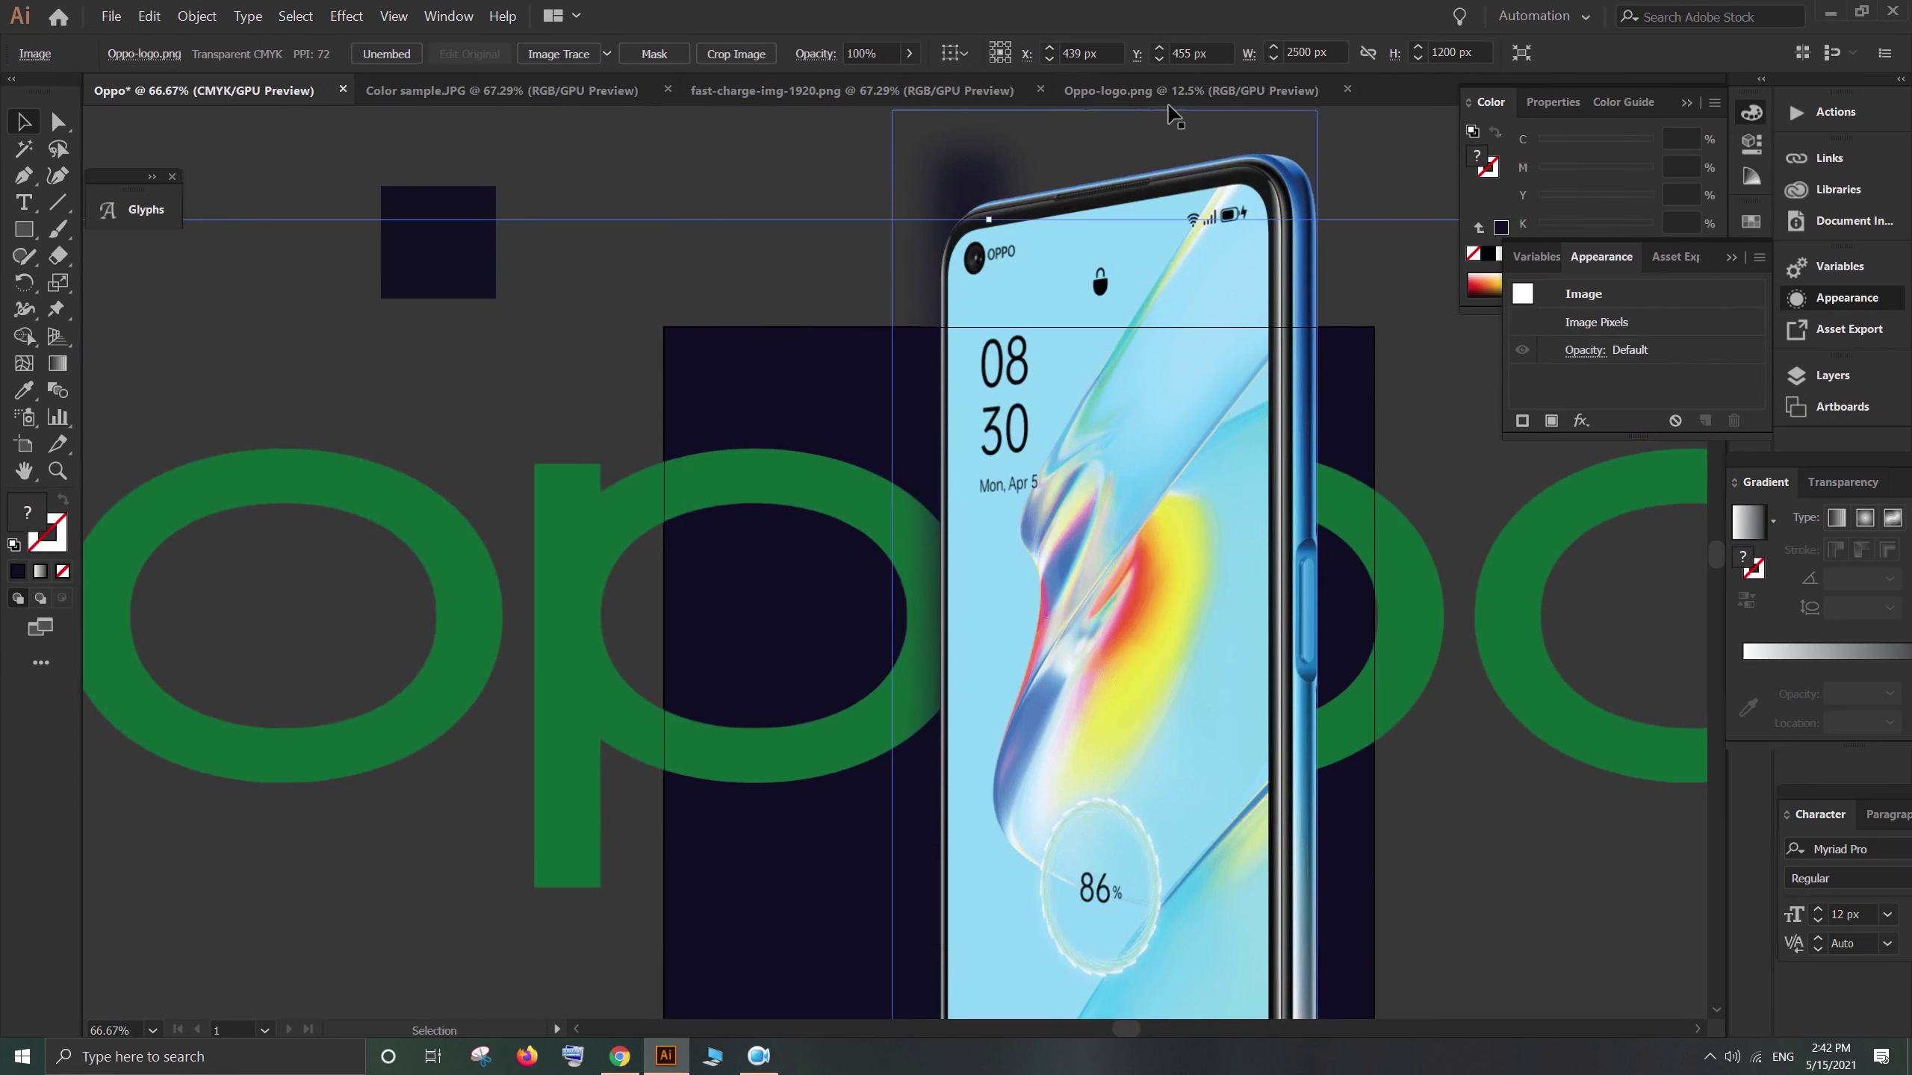
pyautogui.click(1347, 89)
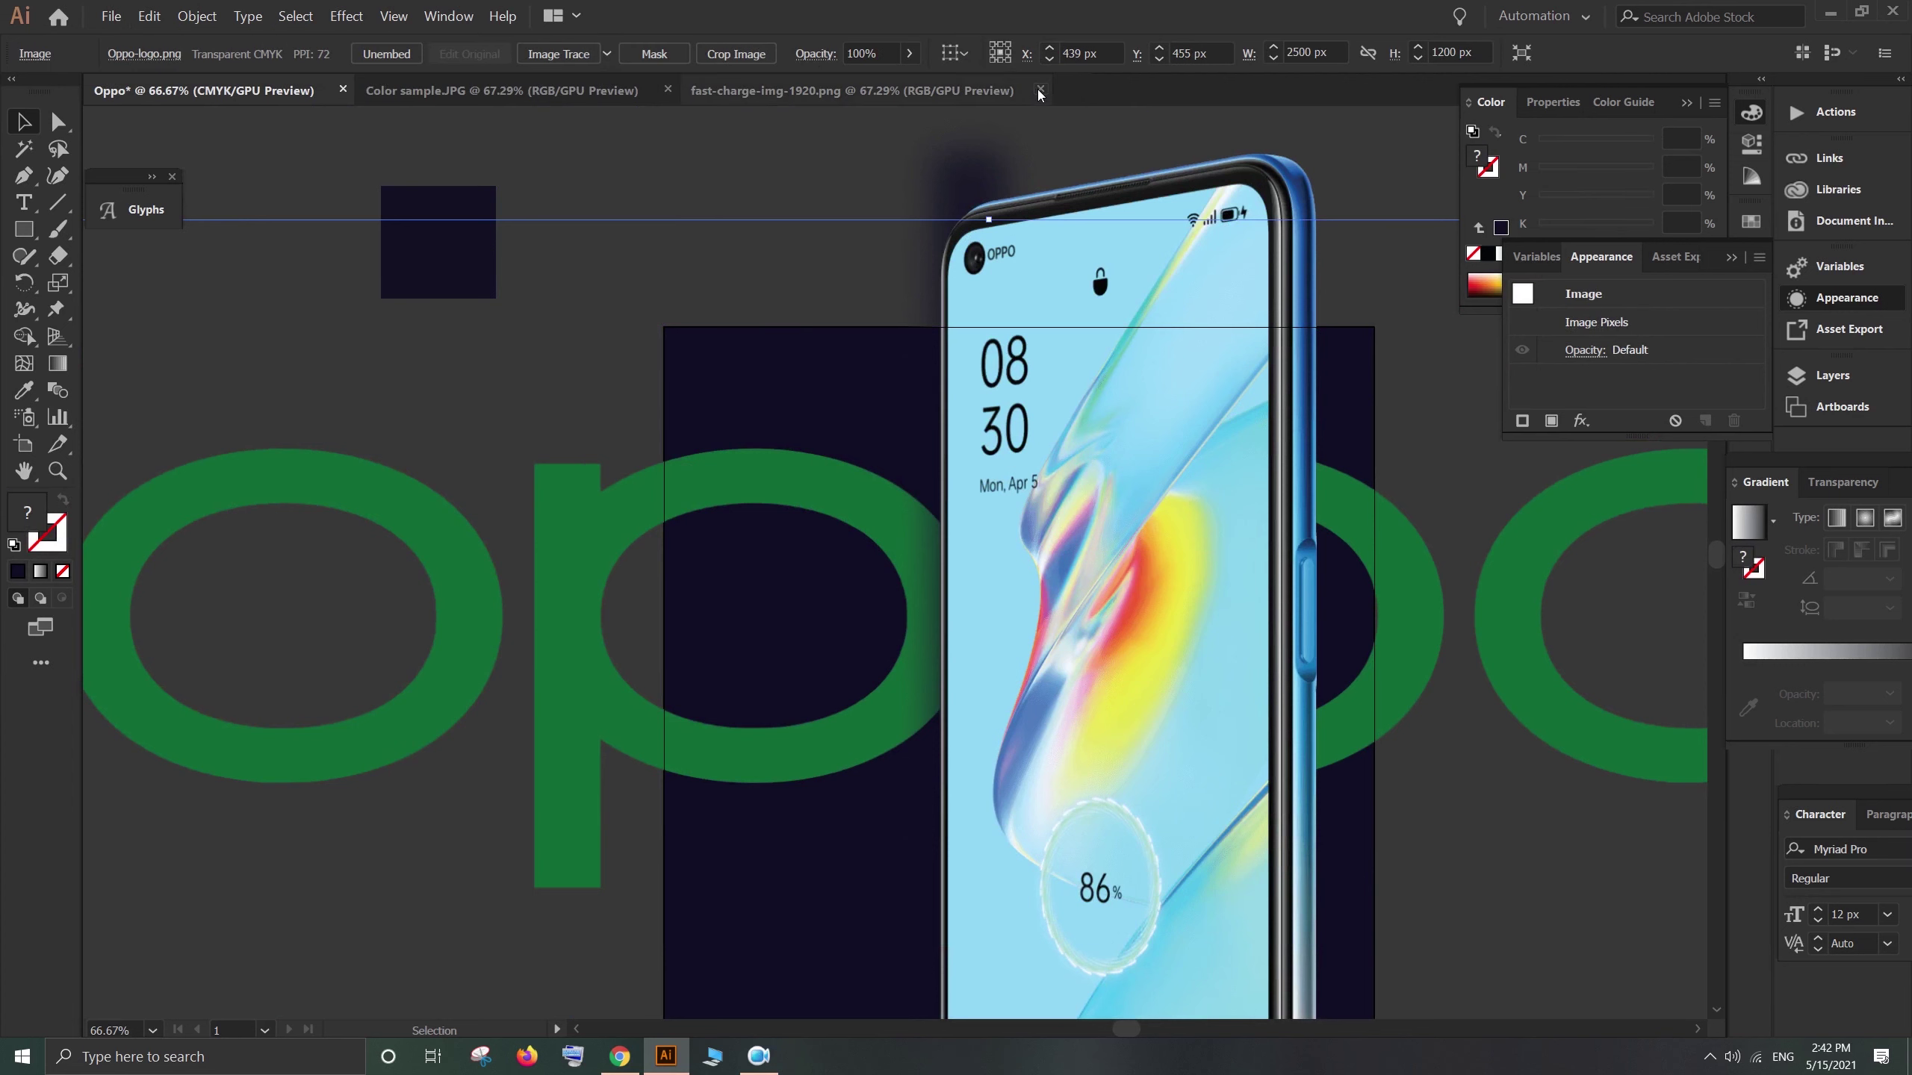
pyautogui.click(1039, 89)
pyautogui.click(663, 91)
pyautogui.hotkey('ctrl', 'shift', 'a')
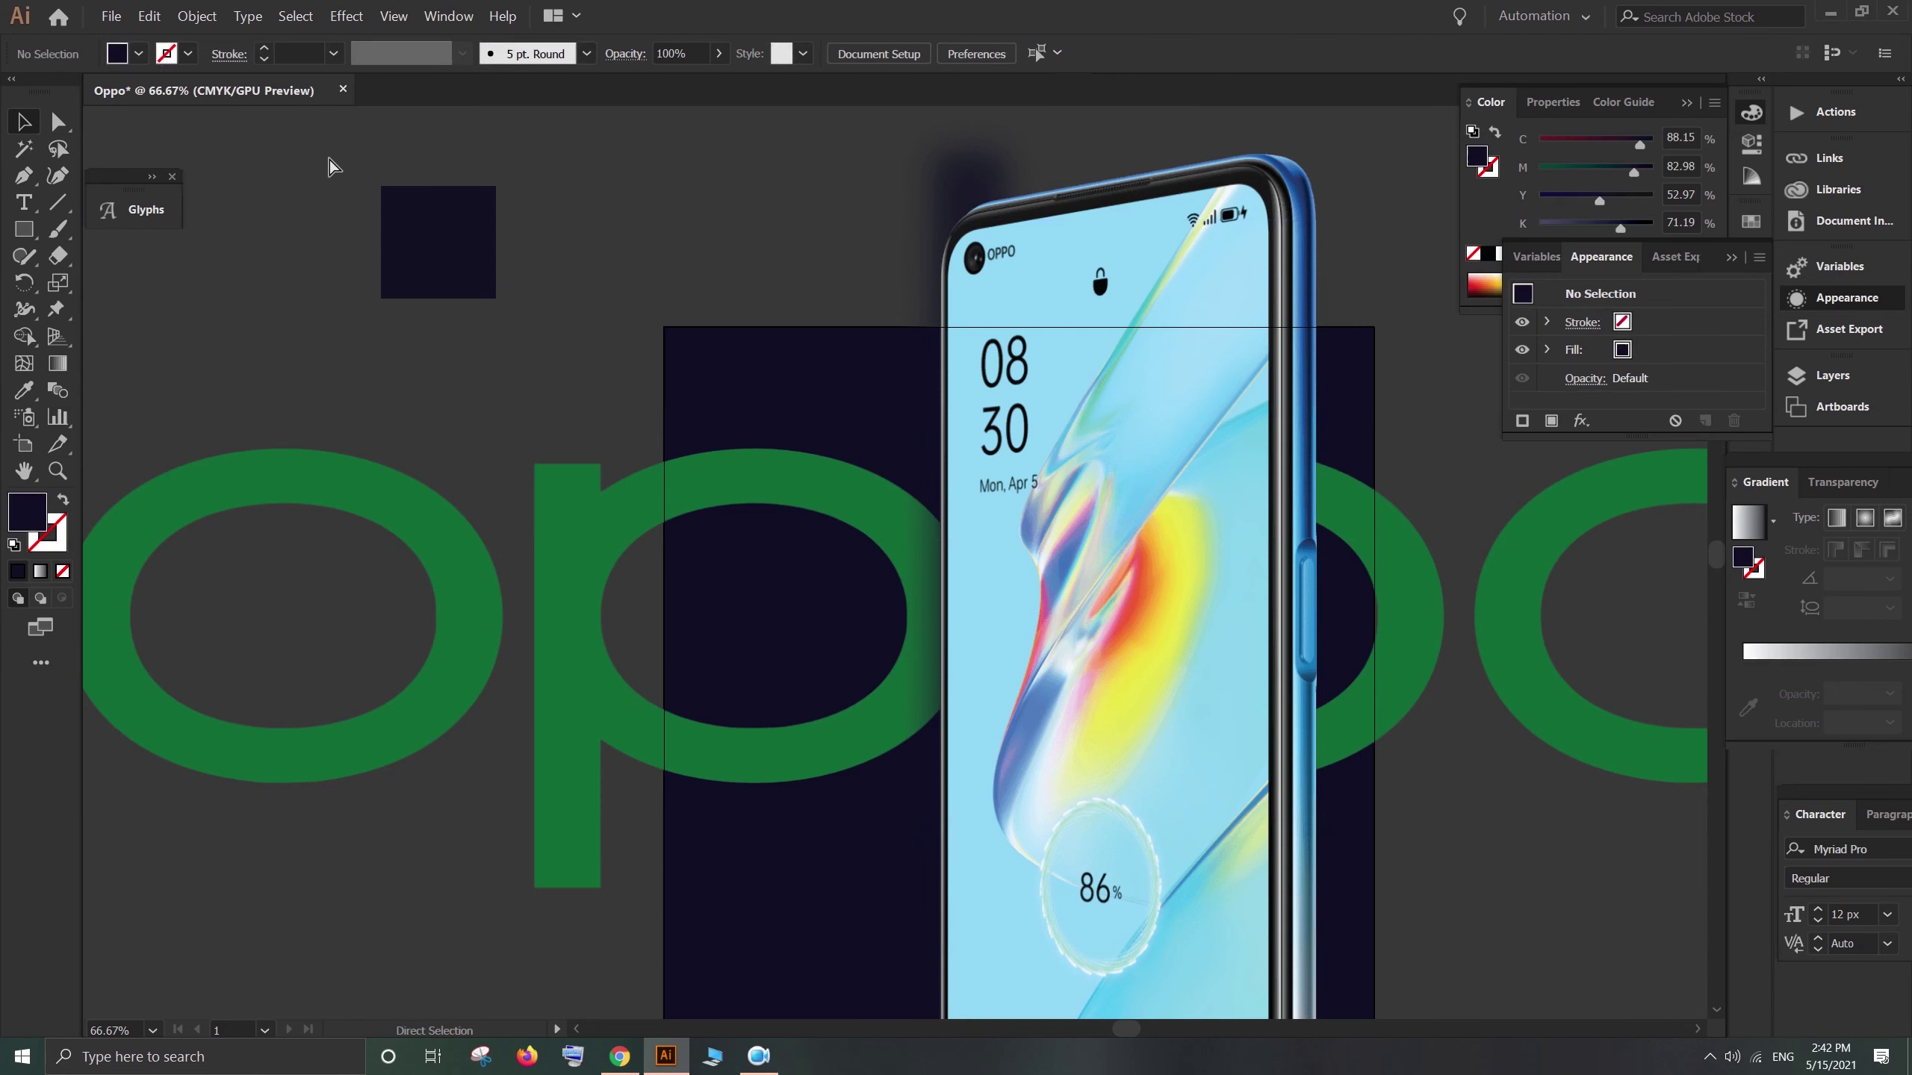
# Step: Move the phone image off the artboard beside the dark square and shift the Oppo logo slightly down
pyautogui.hotkey('ctrl', '-')
pyautogui.hotkey('ctrl', '-')
pyautogui.hotkey('ctrl', '-')
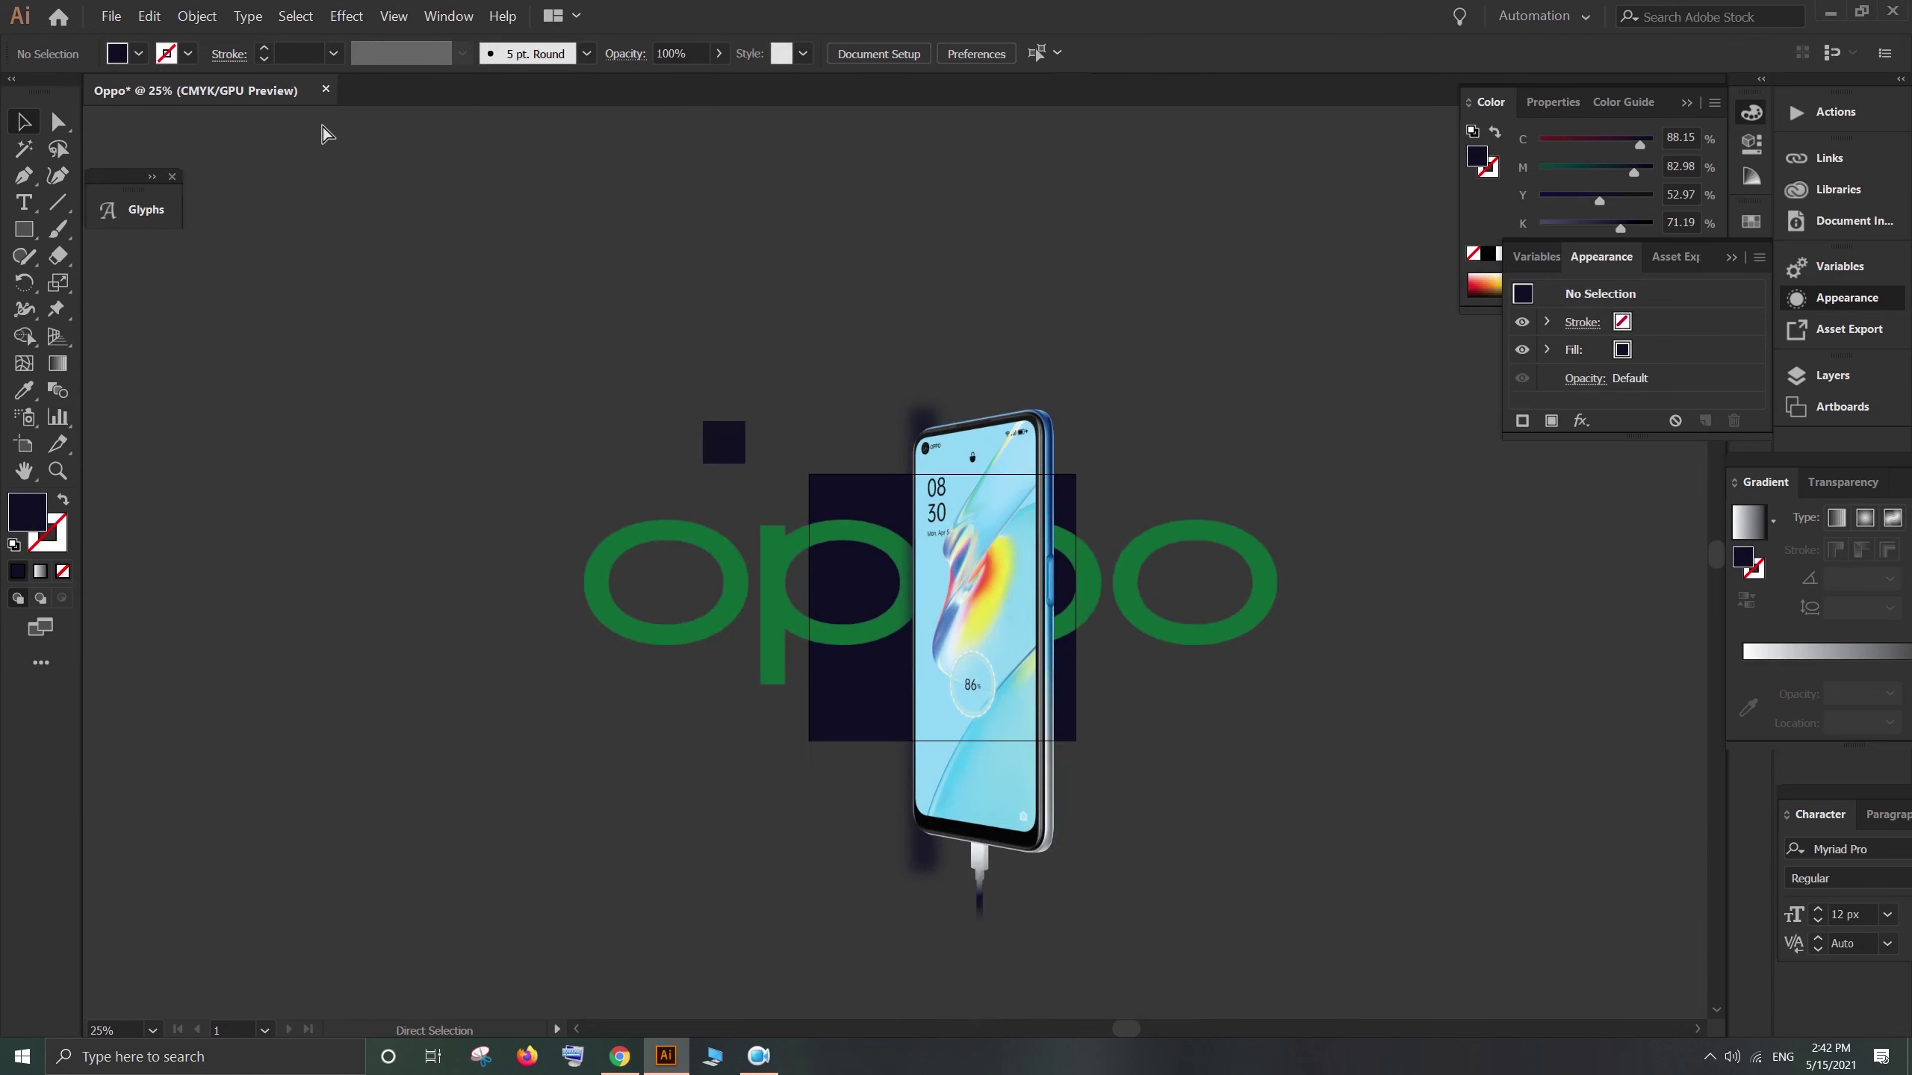
pyautogui.moveTo(788, 419); pyautogui.dragTo(811, 352)
pyautogui.moveTo(976, 578); pyautogui.dragTo(478, 470)
pyautogui.moveTo(787, 538); pyautogui.dragTo(779, 619)
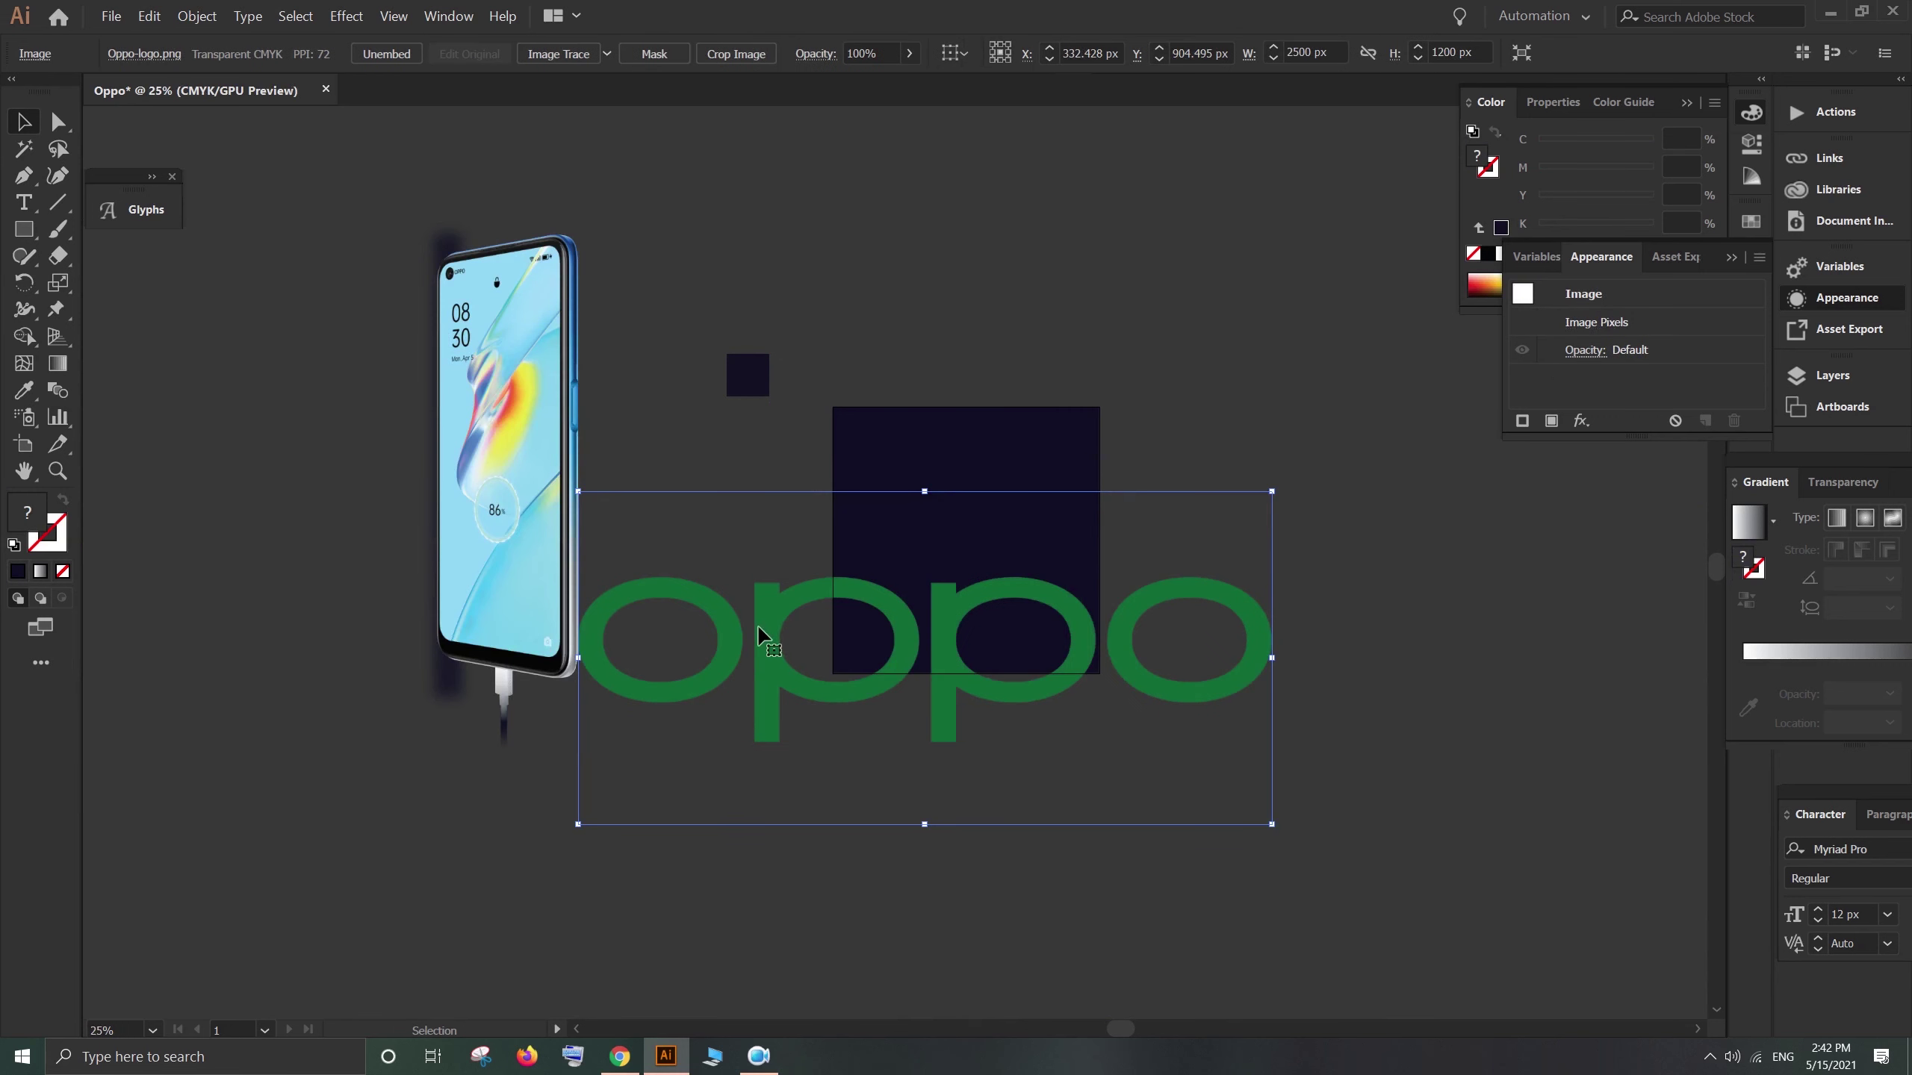
# Step: Delete the Oppo logo, the phone image and the color sample from the Oppo document
pyautogui.press('Delete')
pyautogui.click(501, 452)
pyautogui.press('Delete')
pyautogui.click(748, 376)
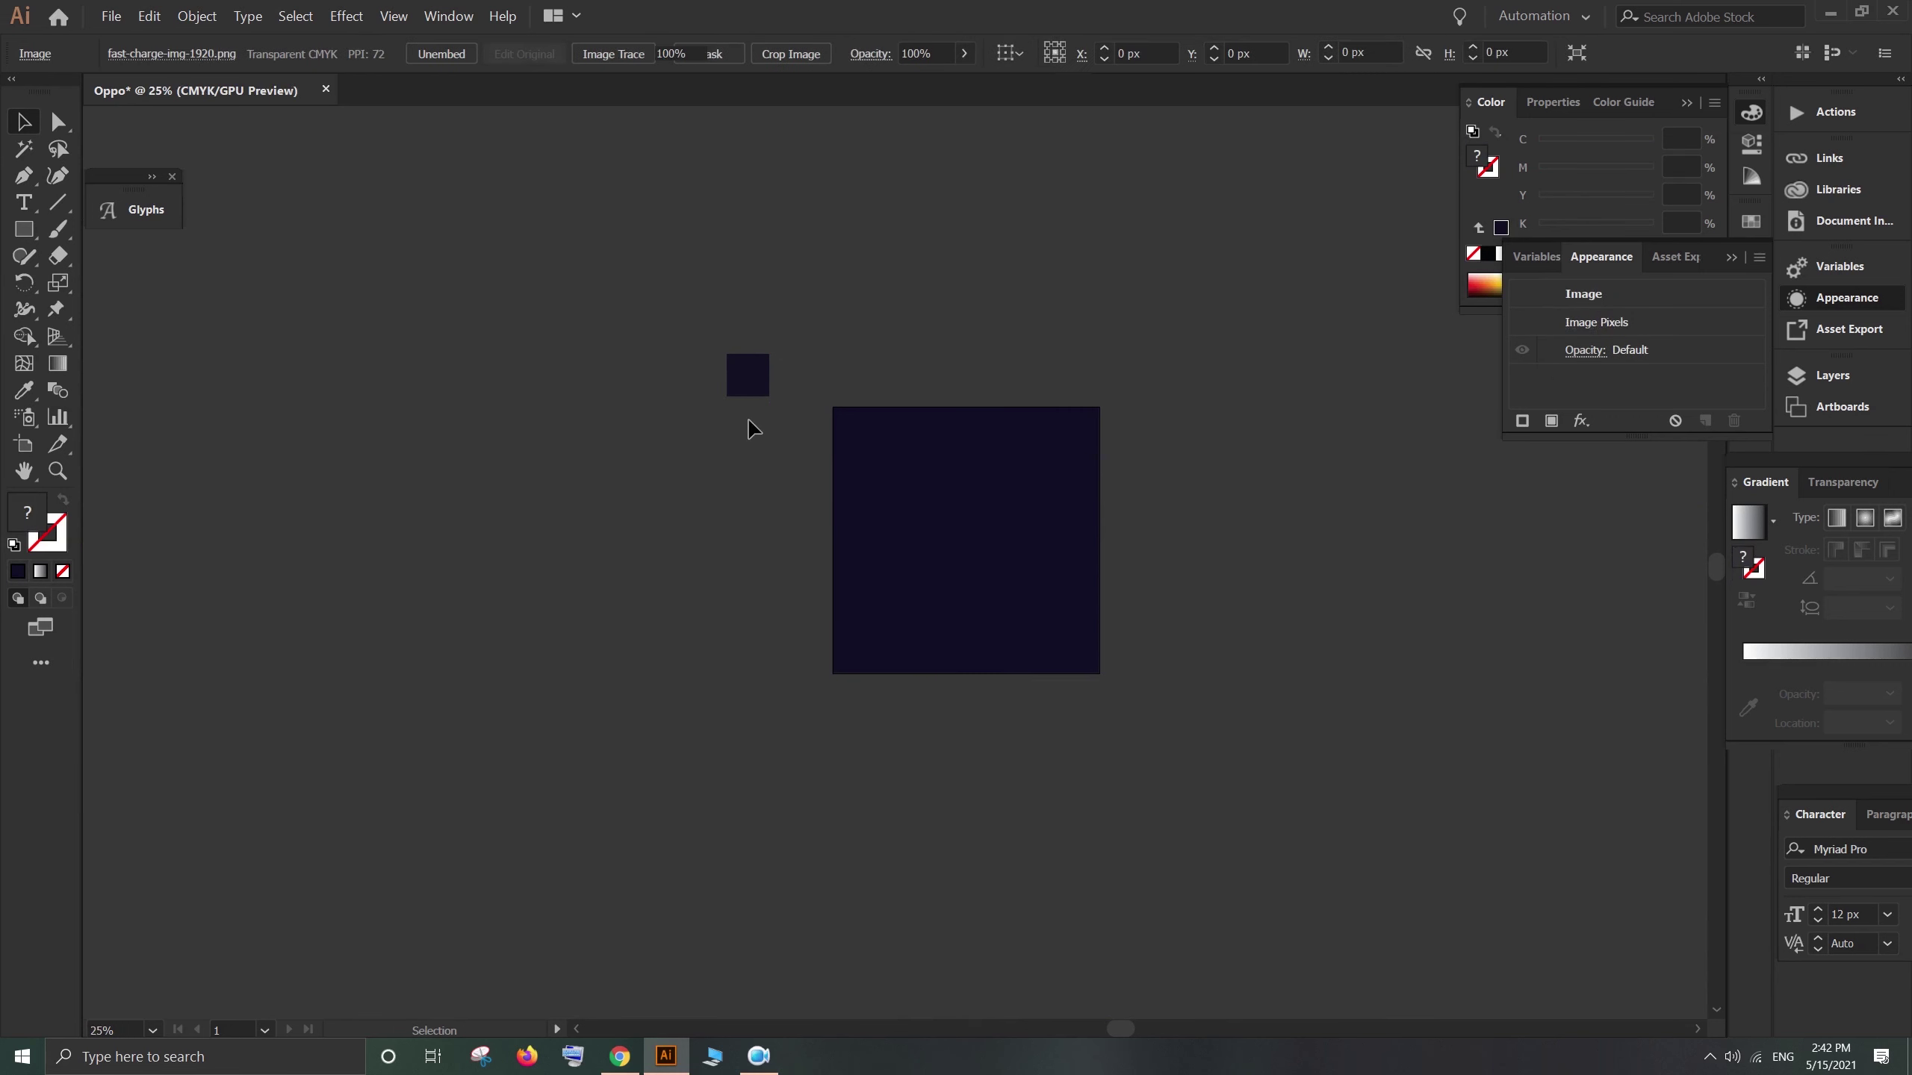
pyautogui.press('Delete')
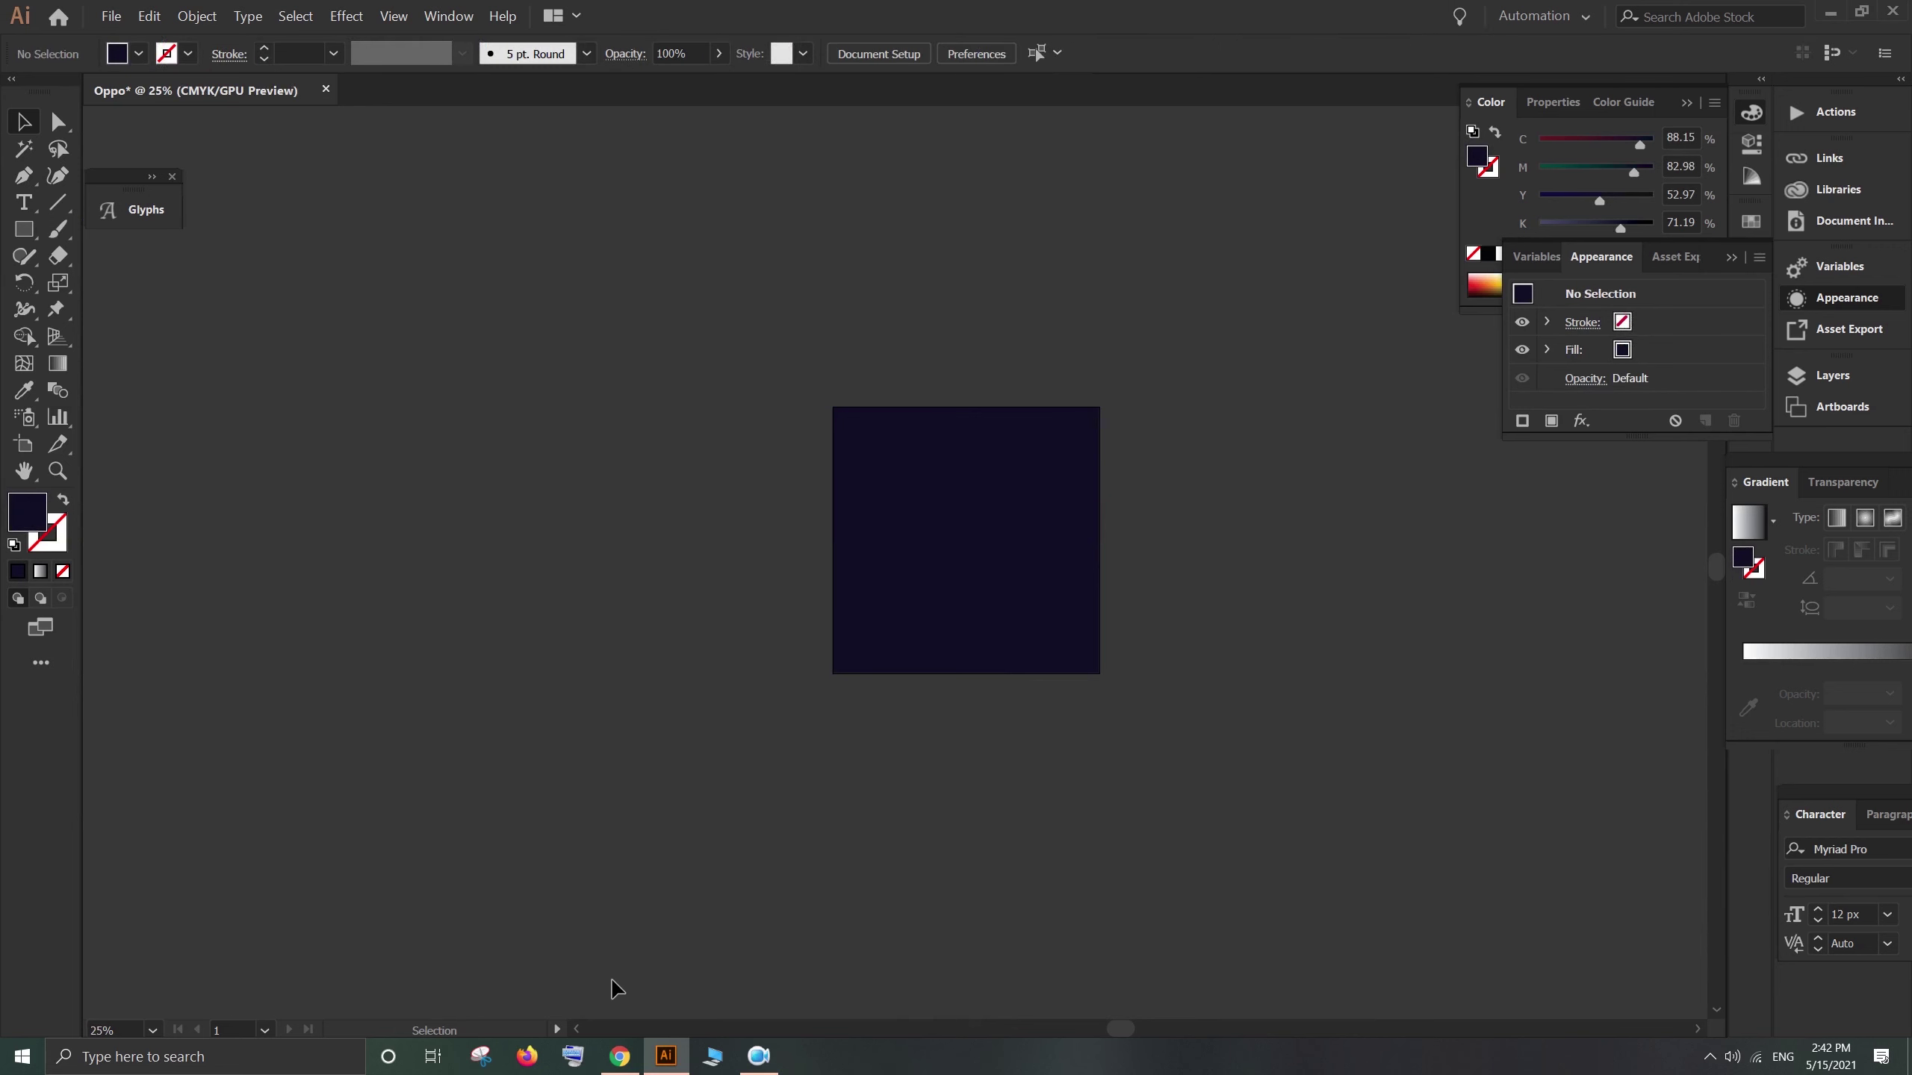
# Step: Place Oppo-logo, fast-charge-img-1920 and Color sample together into the Oppo document straight from the desktop's Oppo project folder
pyautogui.click(714, 1057)
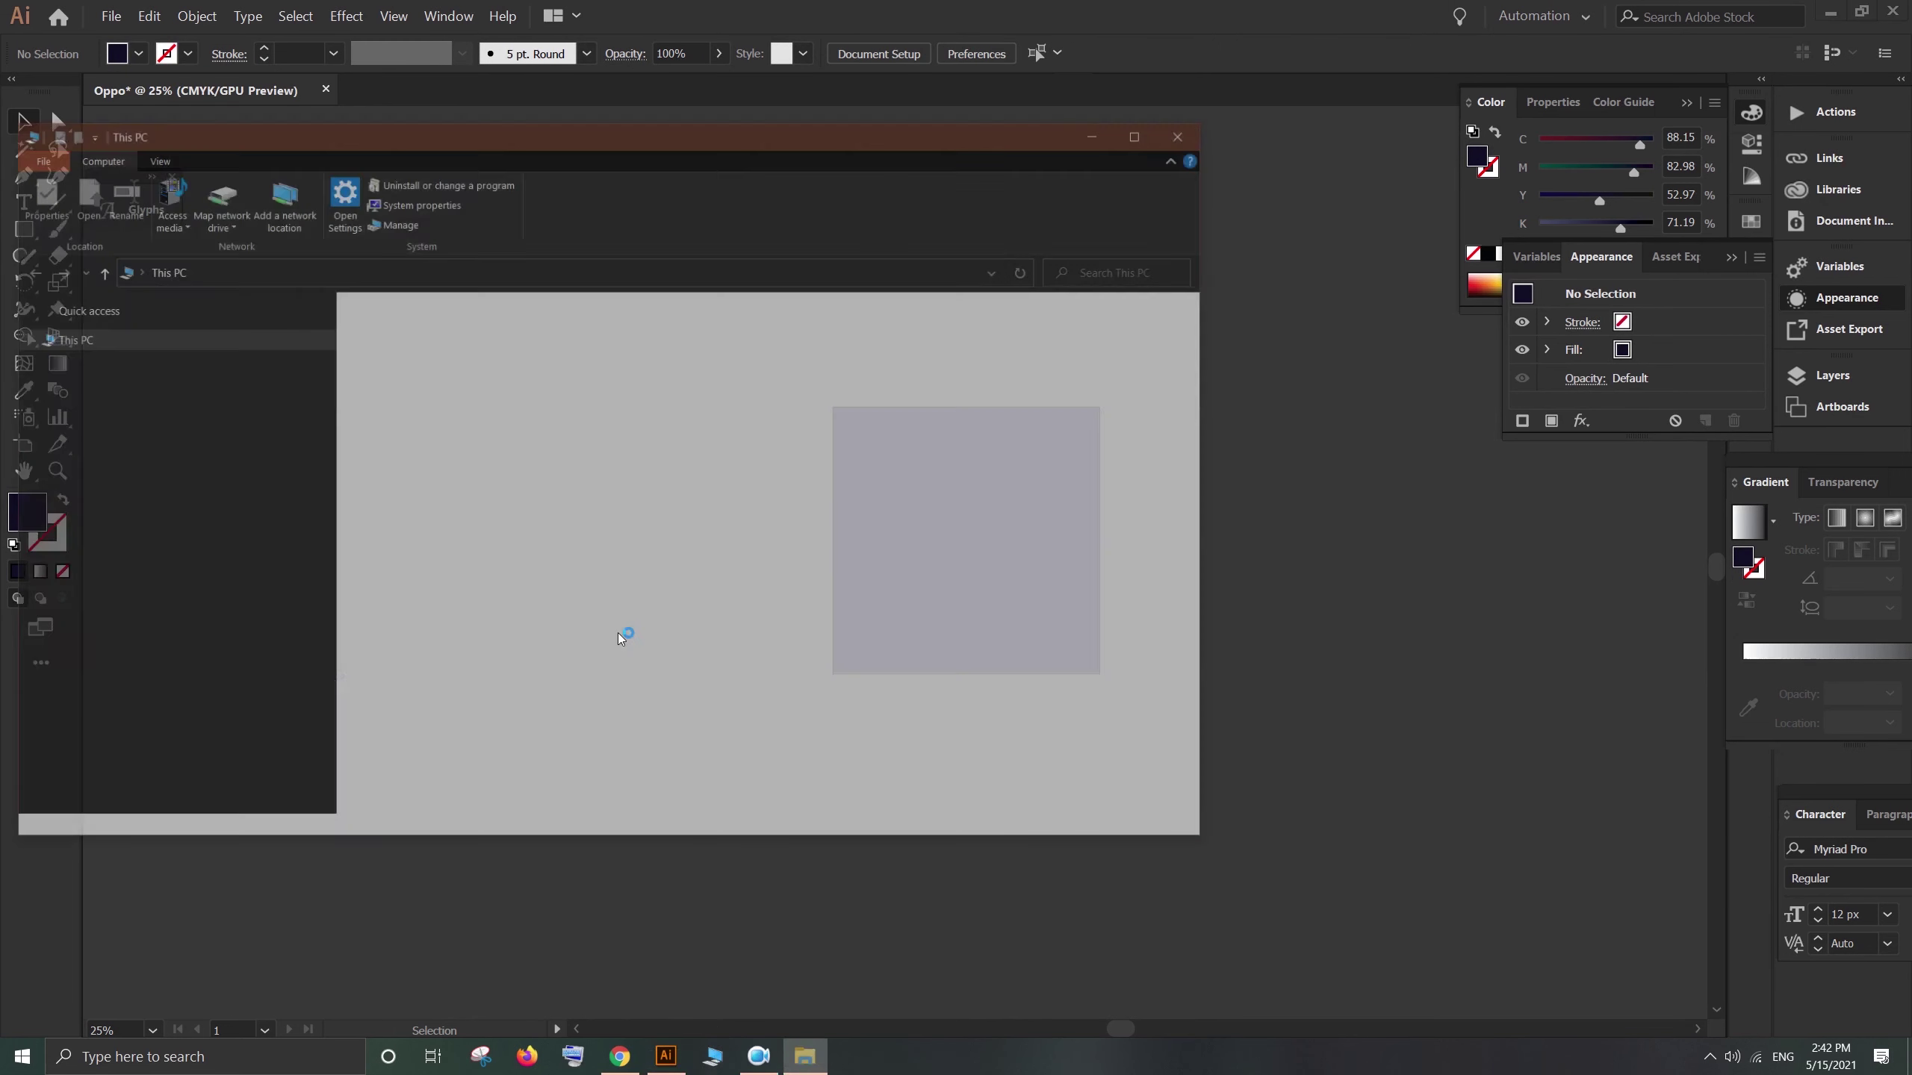
pyautogui.click(90, 339)
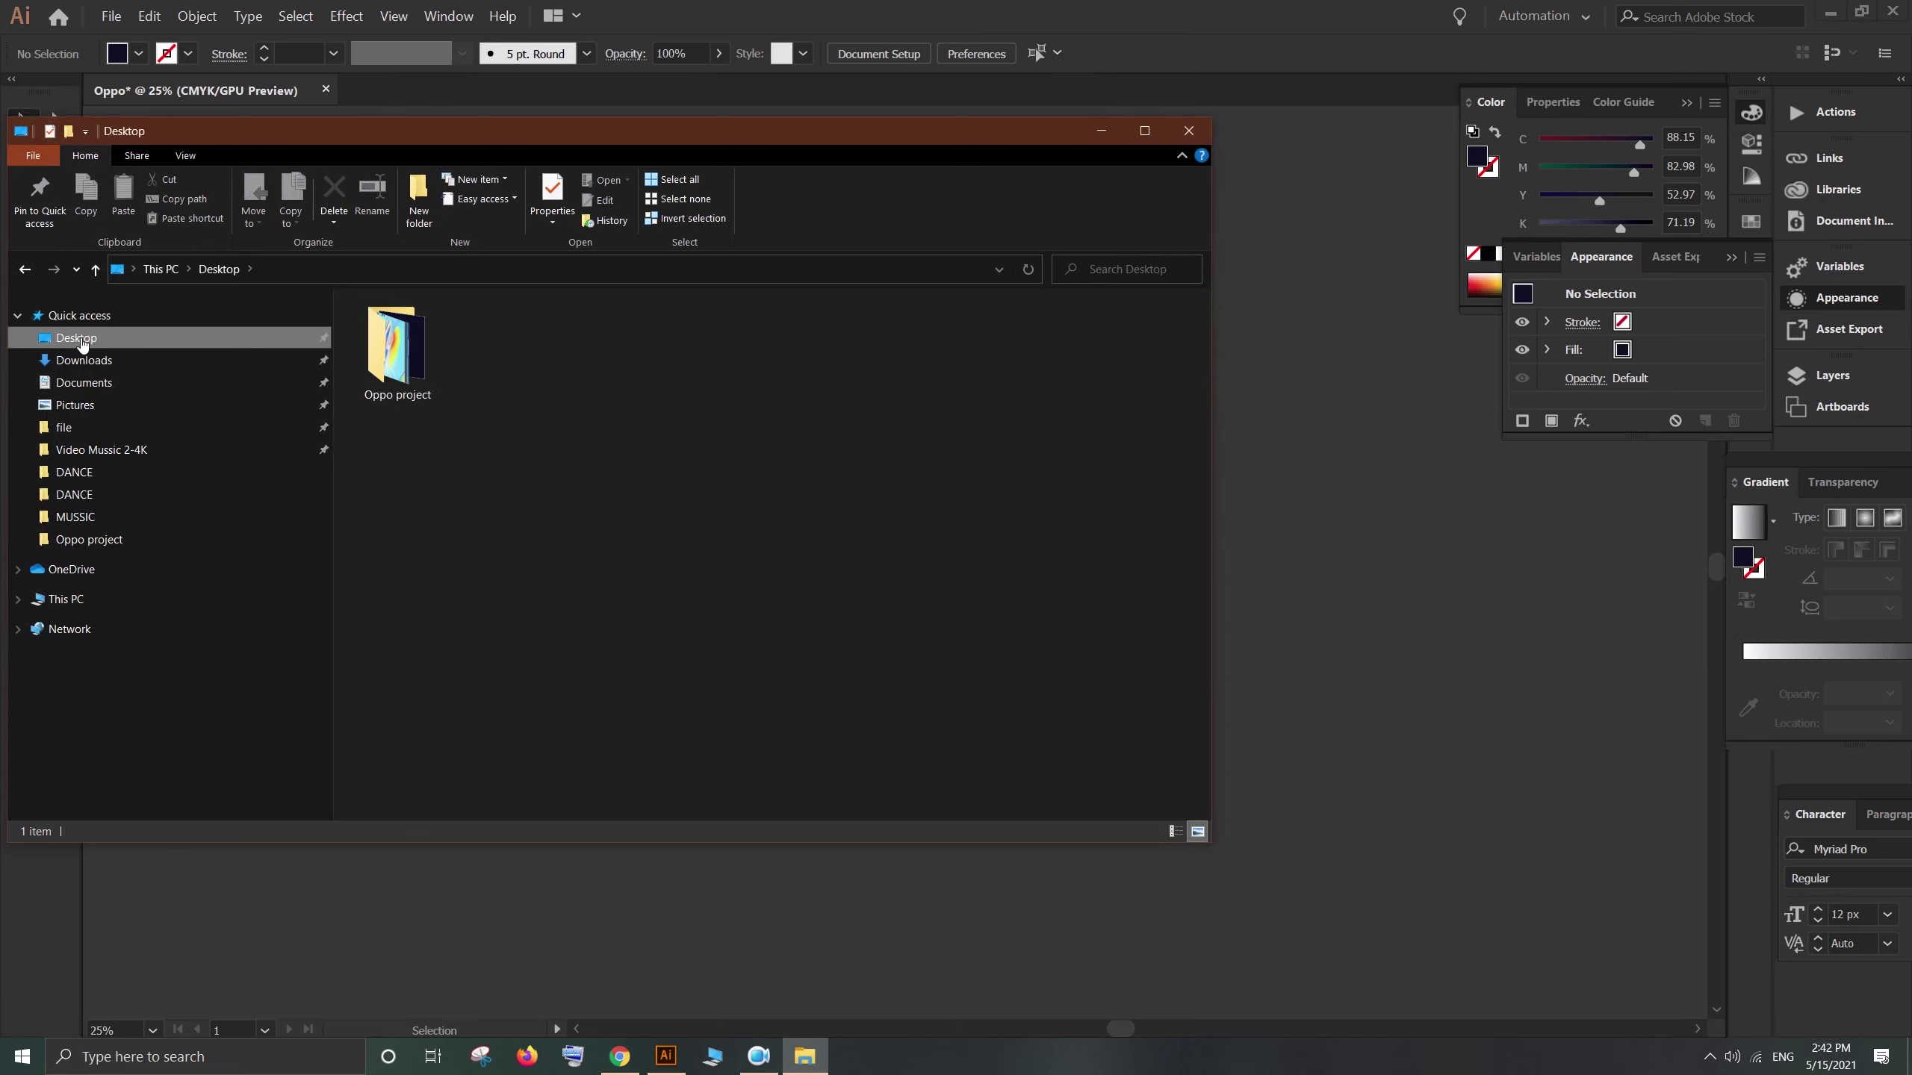
pyautogui.doubleClick(392, 346)
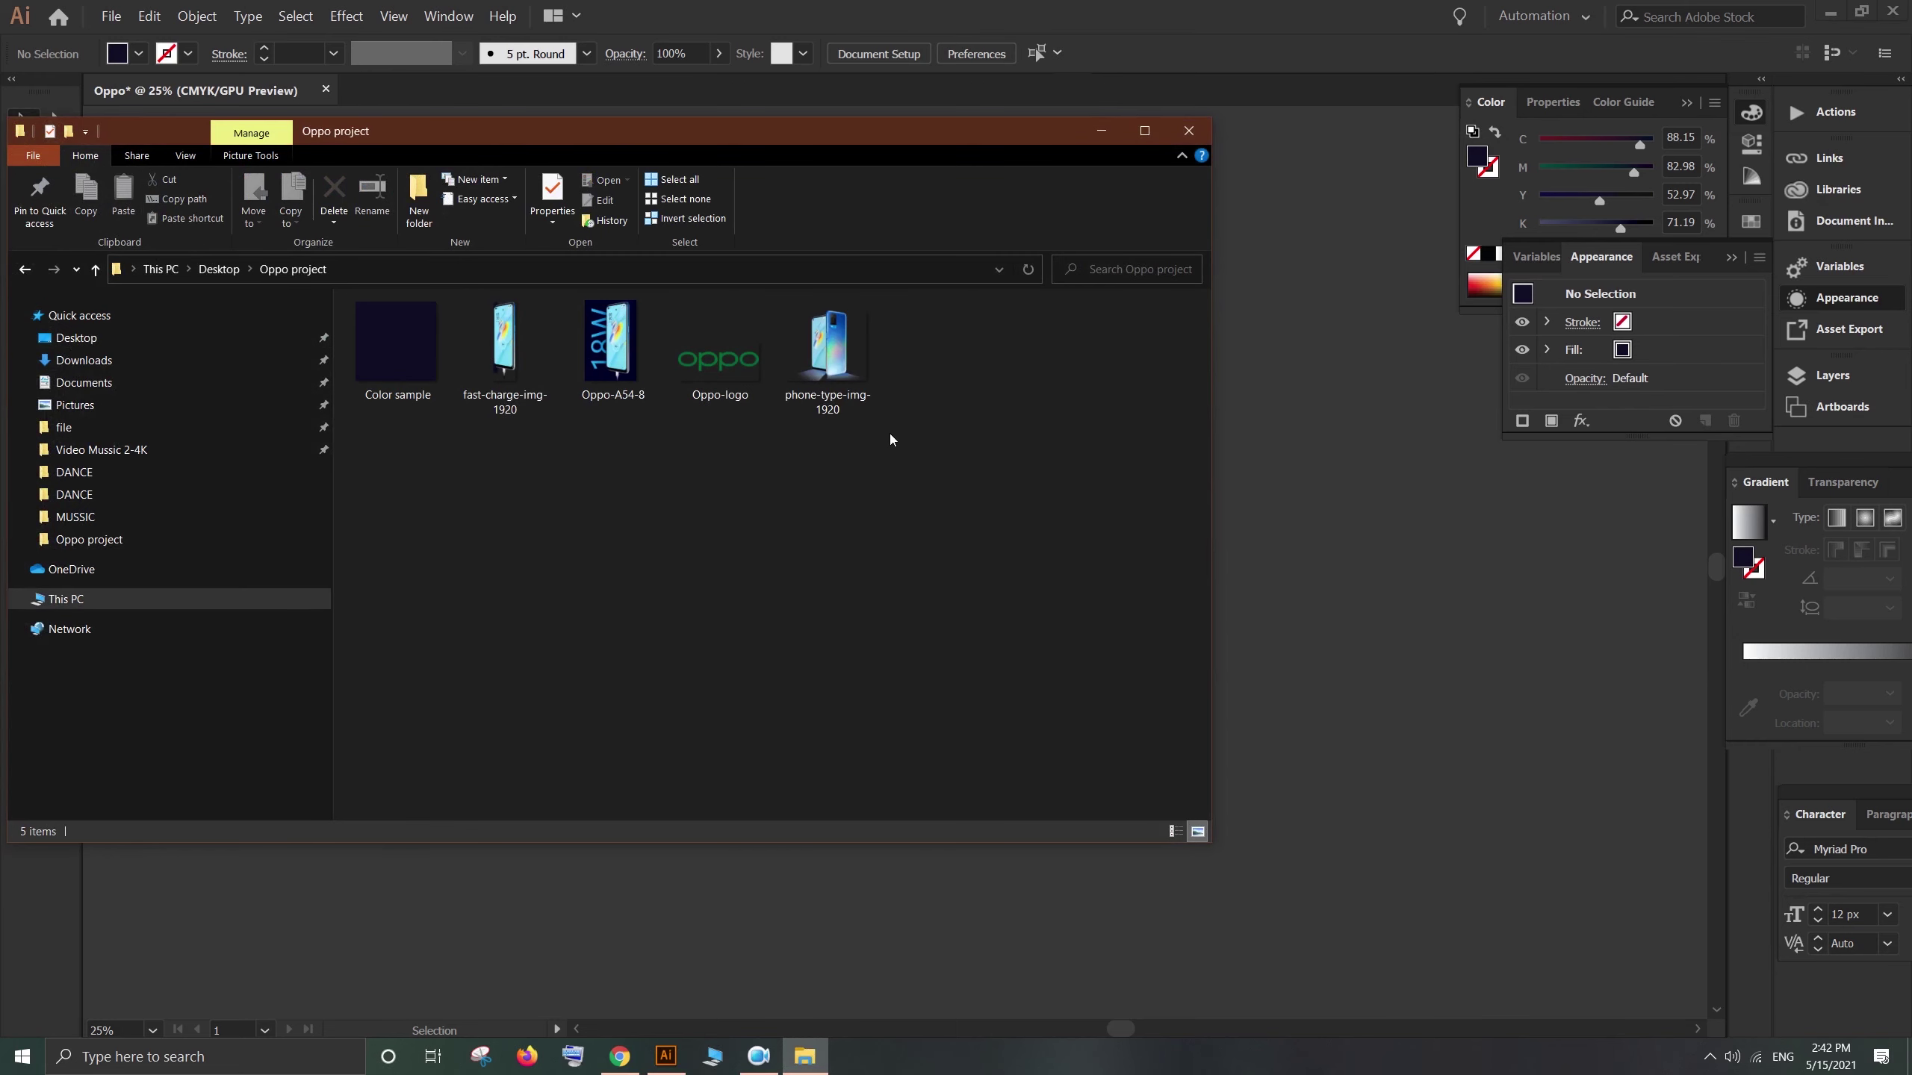
pyautogui.click(716, 382)
pyautogui.keyDown('ctrl'); pyautogui.click(489, 361); pyautogui.keyUp('ctrl')
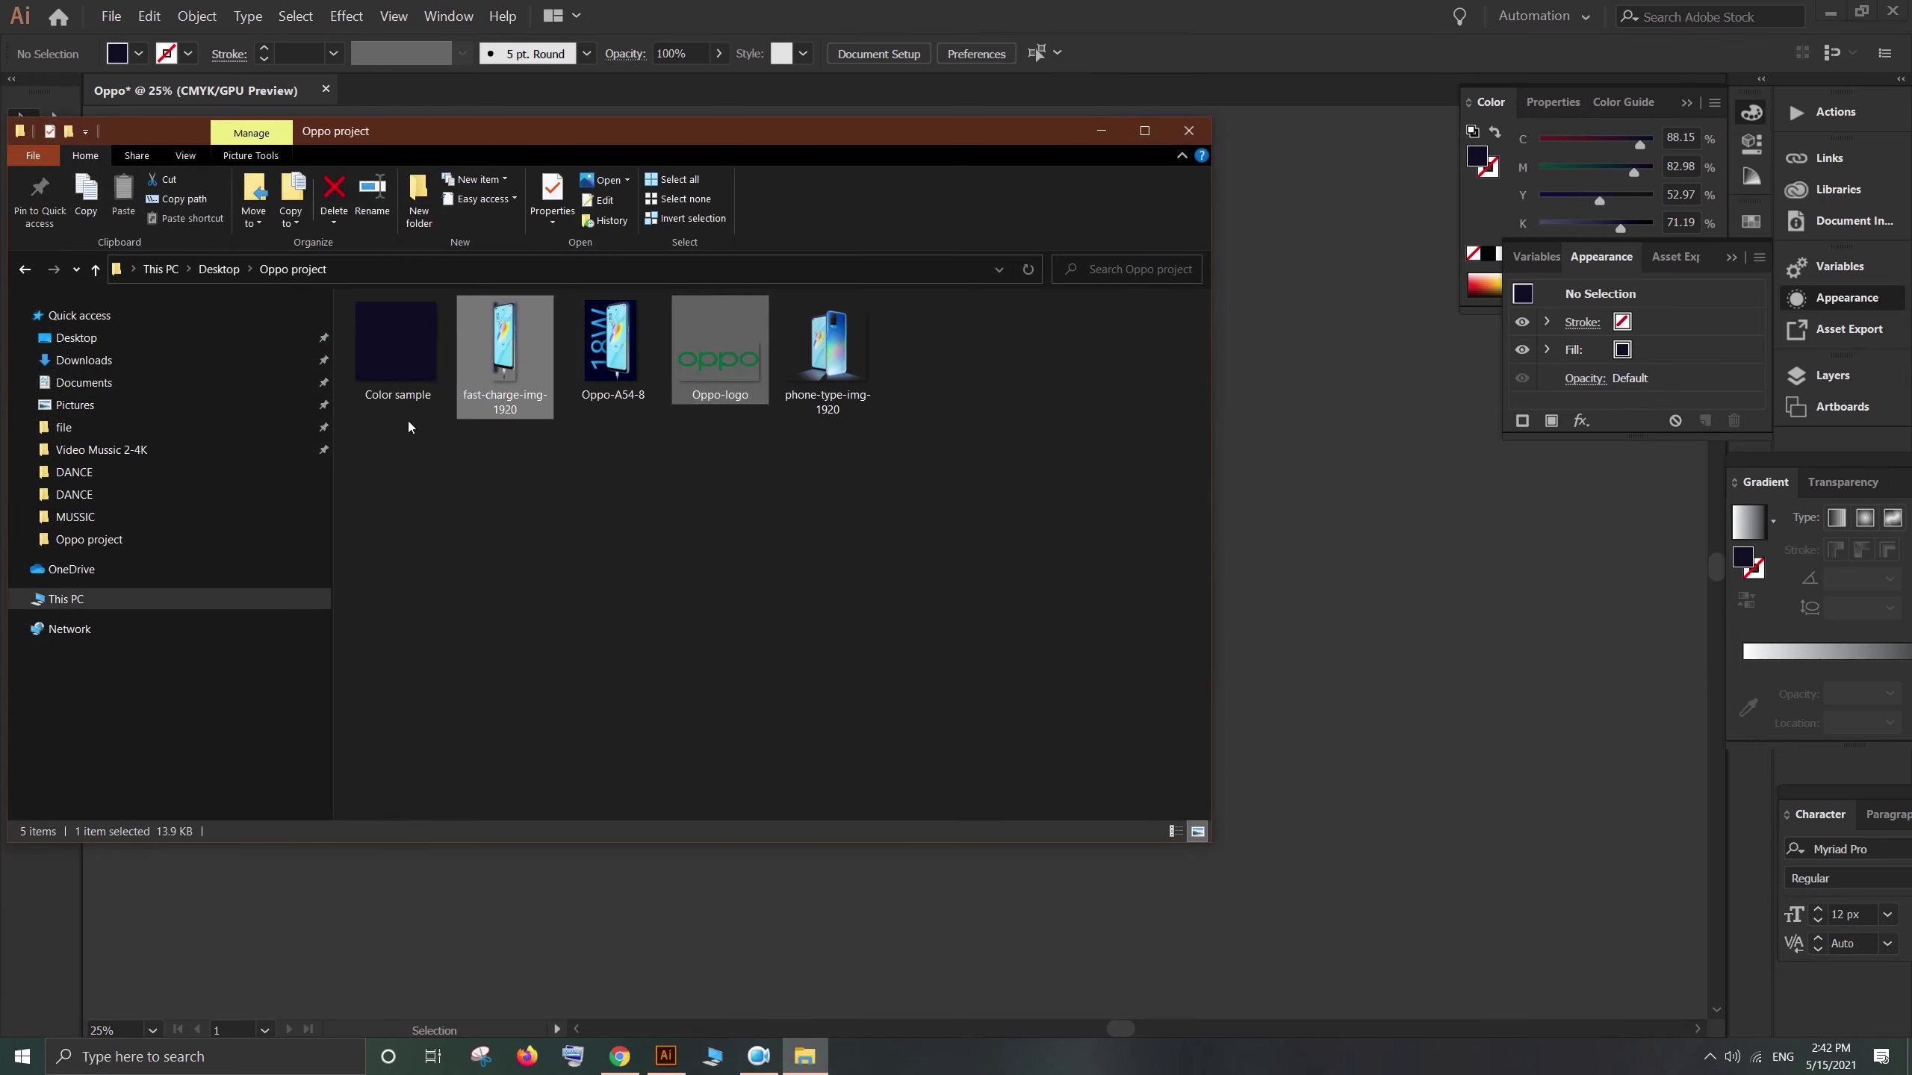
pyautogui.keyDown('ctrl'); pyautogui.click(388, 368); pyautogui.keyUp('ctrl')
pyautogui.moveTo(388, 368); pyautogui.dragTo(1300, 634)
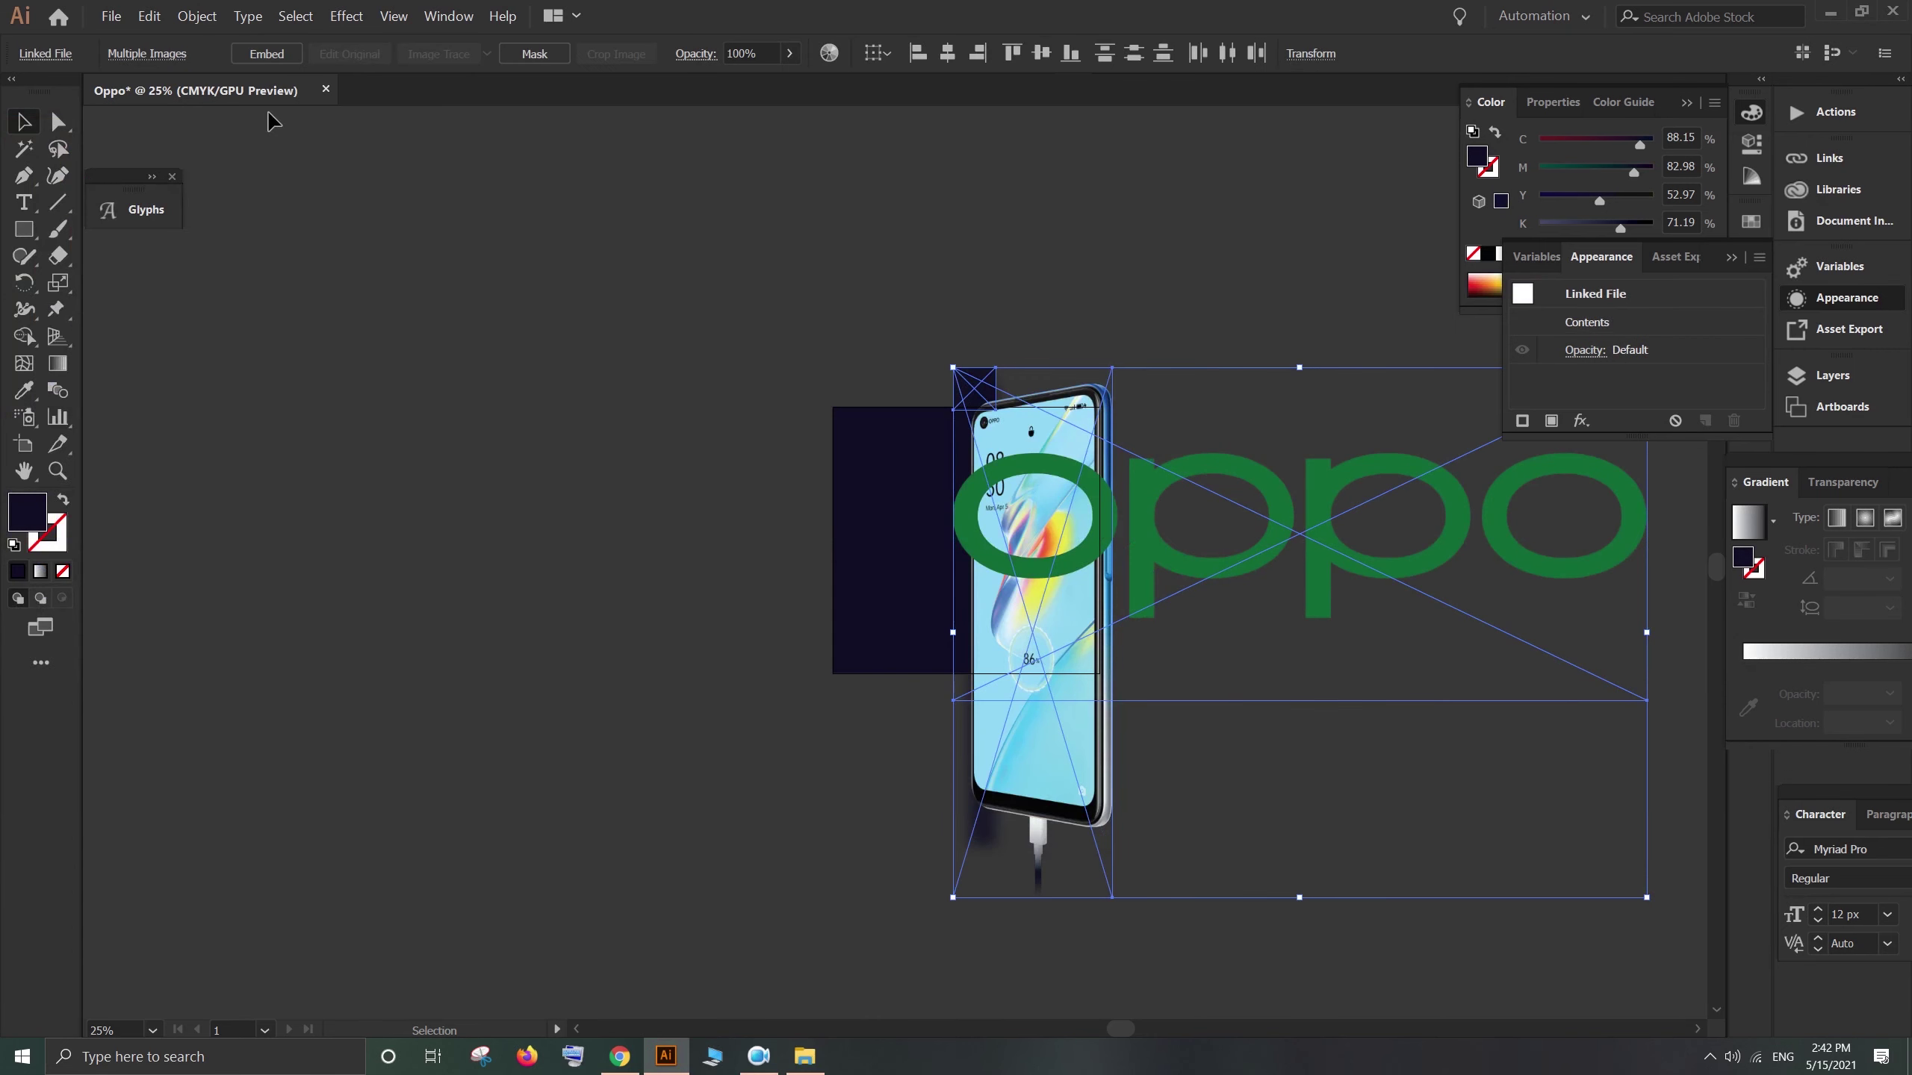
# Step: Embed the three placed images and move them off the artboard, with the Oppo logo above the dark square
pyautogui.click(265, 54)
pyautogui.moveTo(1162, 558); pyautogui.dragTo(555, 519)
pyautogui.moveTo(710, 504); pyautogui.dragTo(762, 408)
pyautogui.click(1041, 311)
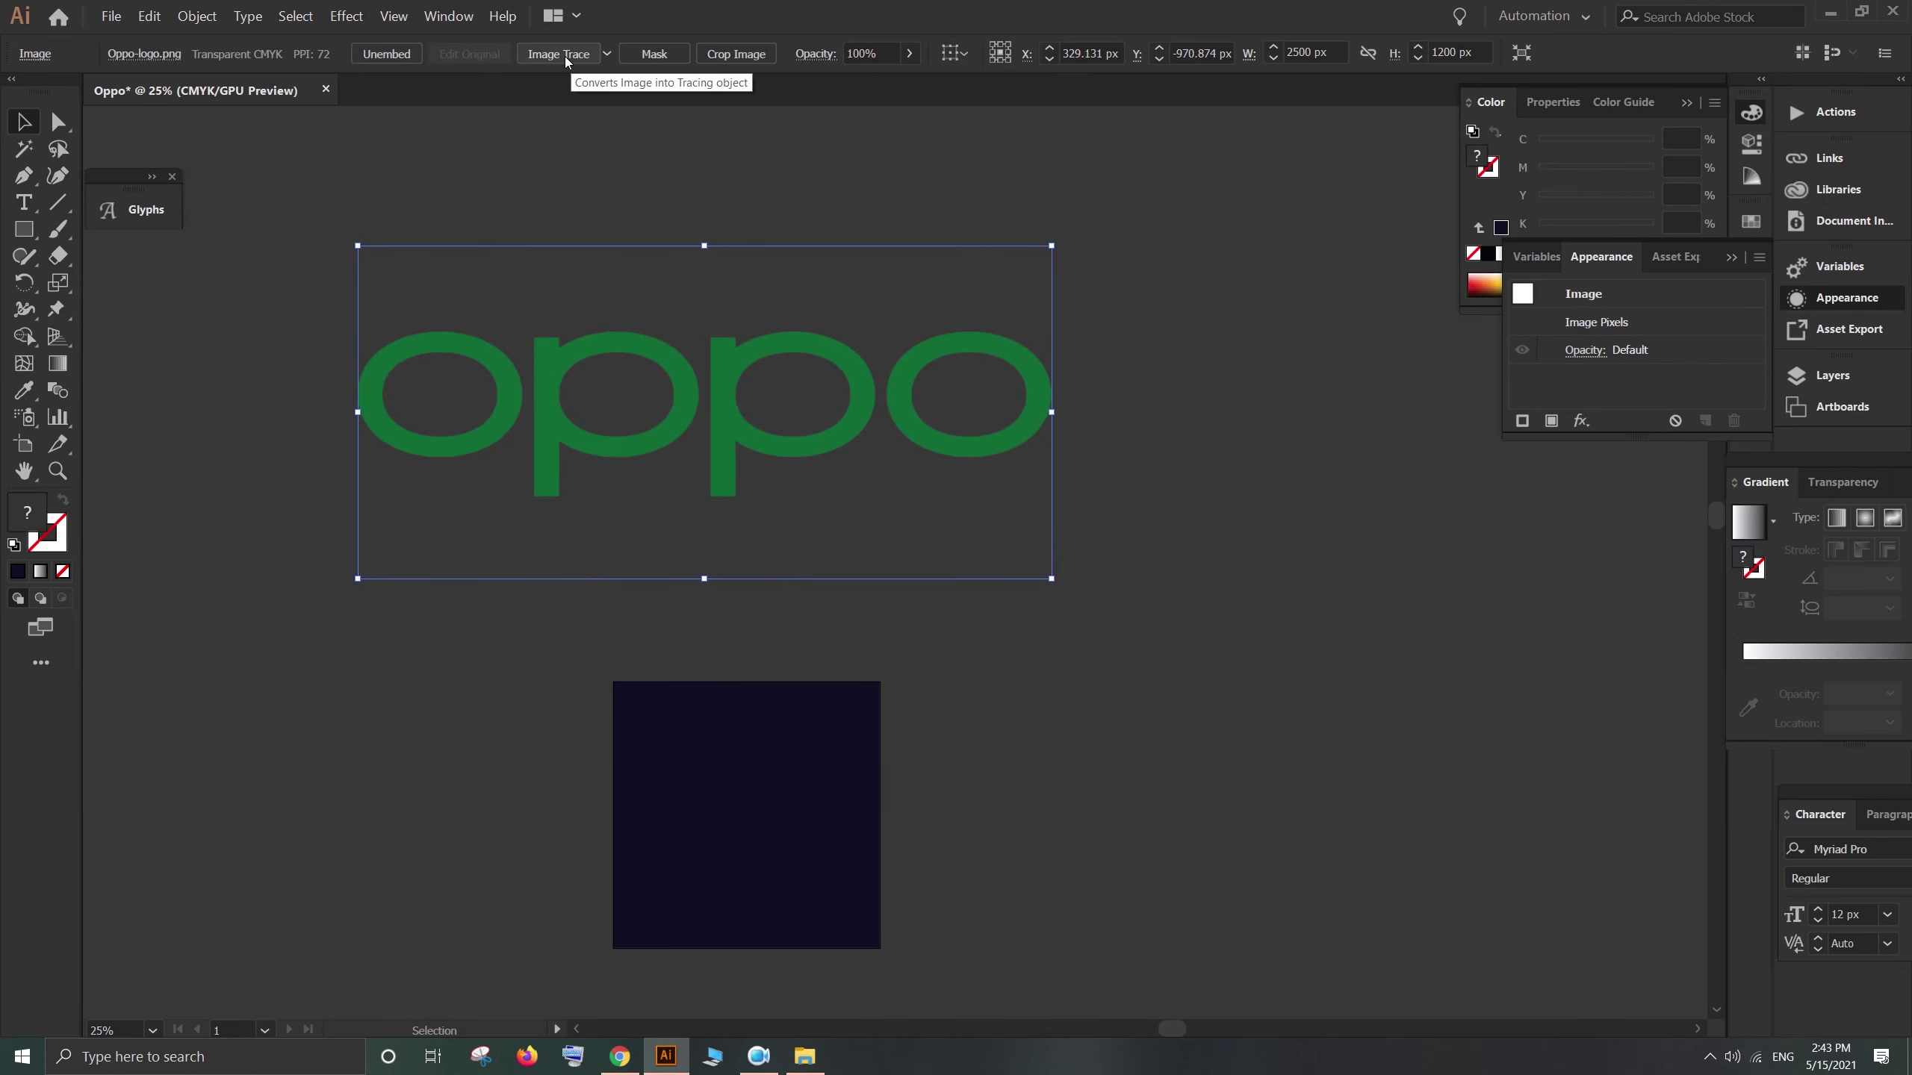
# Step: Trace the Oppo logo image with the default Image Trace preset and expand the tracing result
pyautogui.click(606, 54)
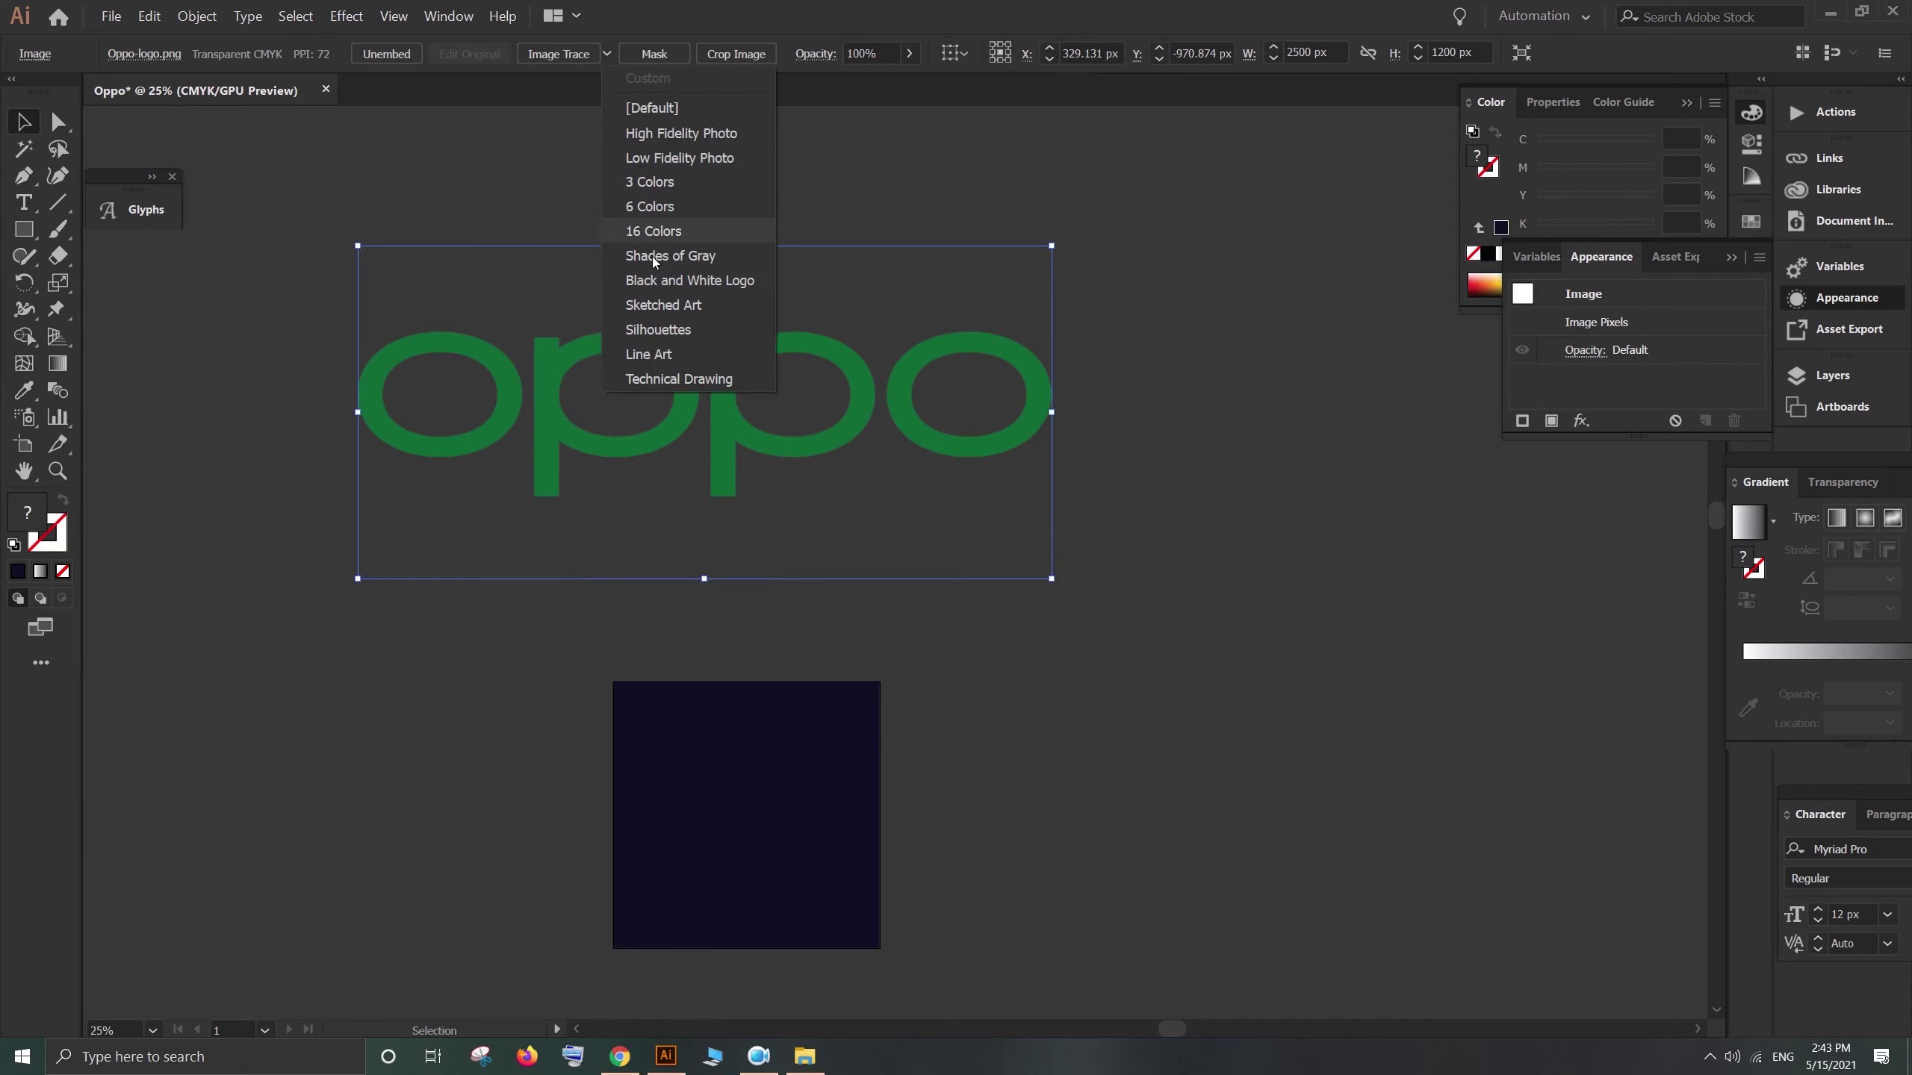
pyautogui.click(566, 55)
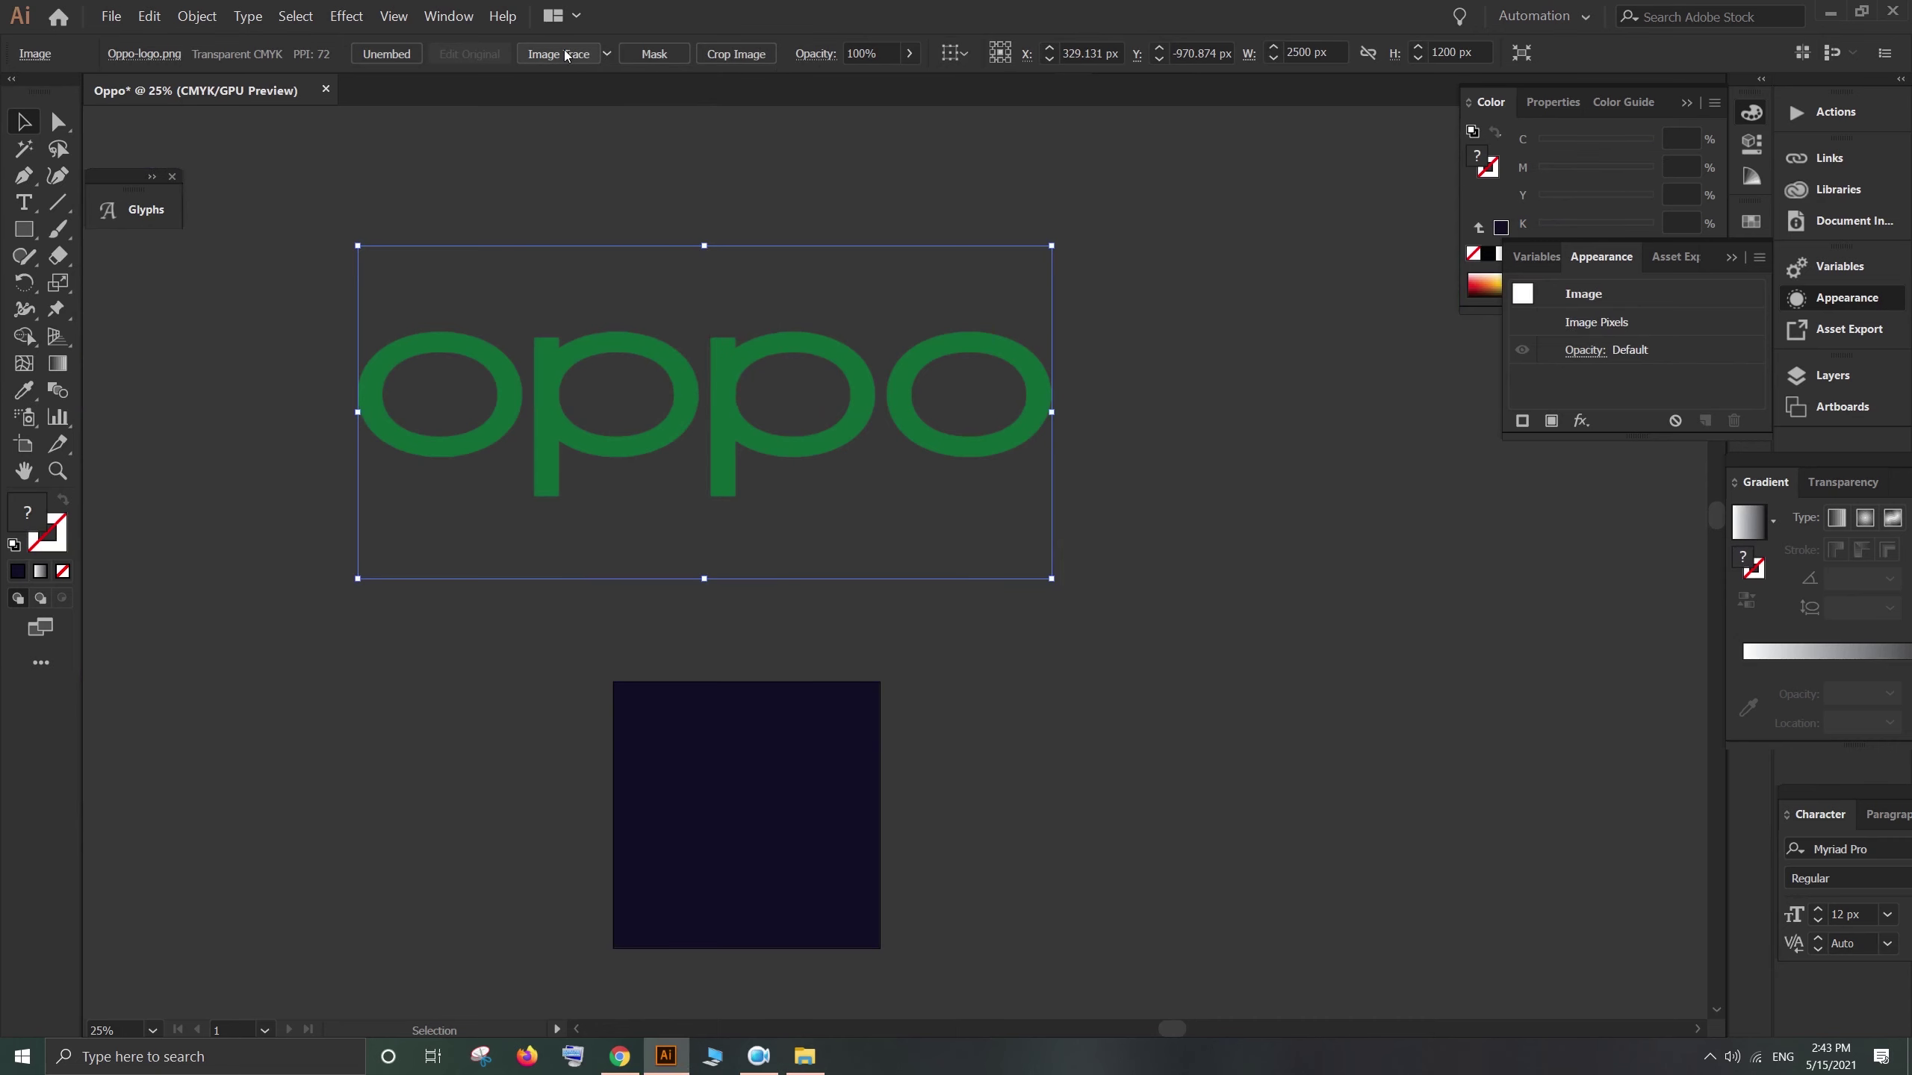
pyautogui.click(566, 54)
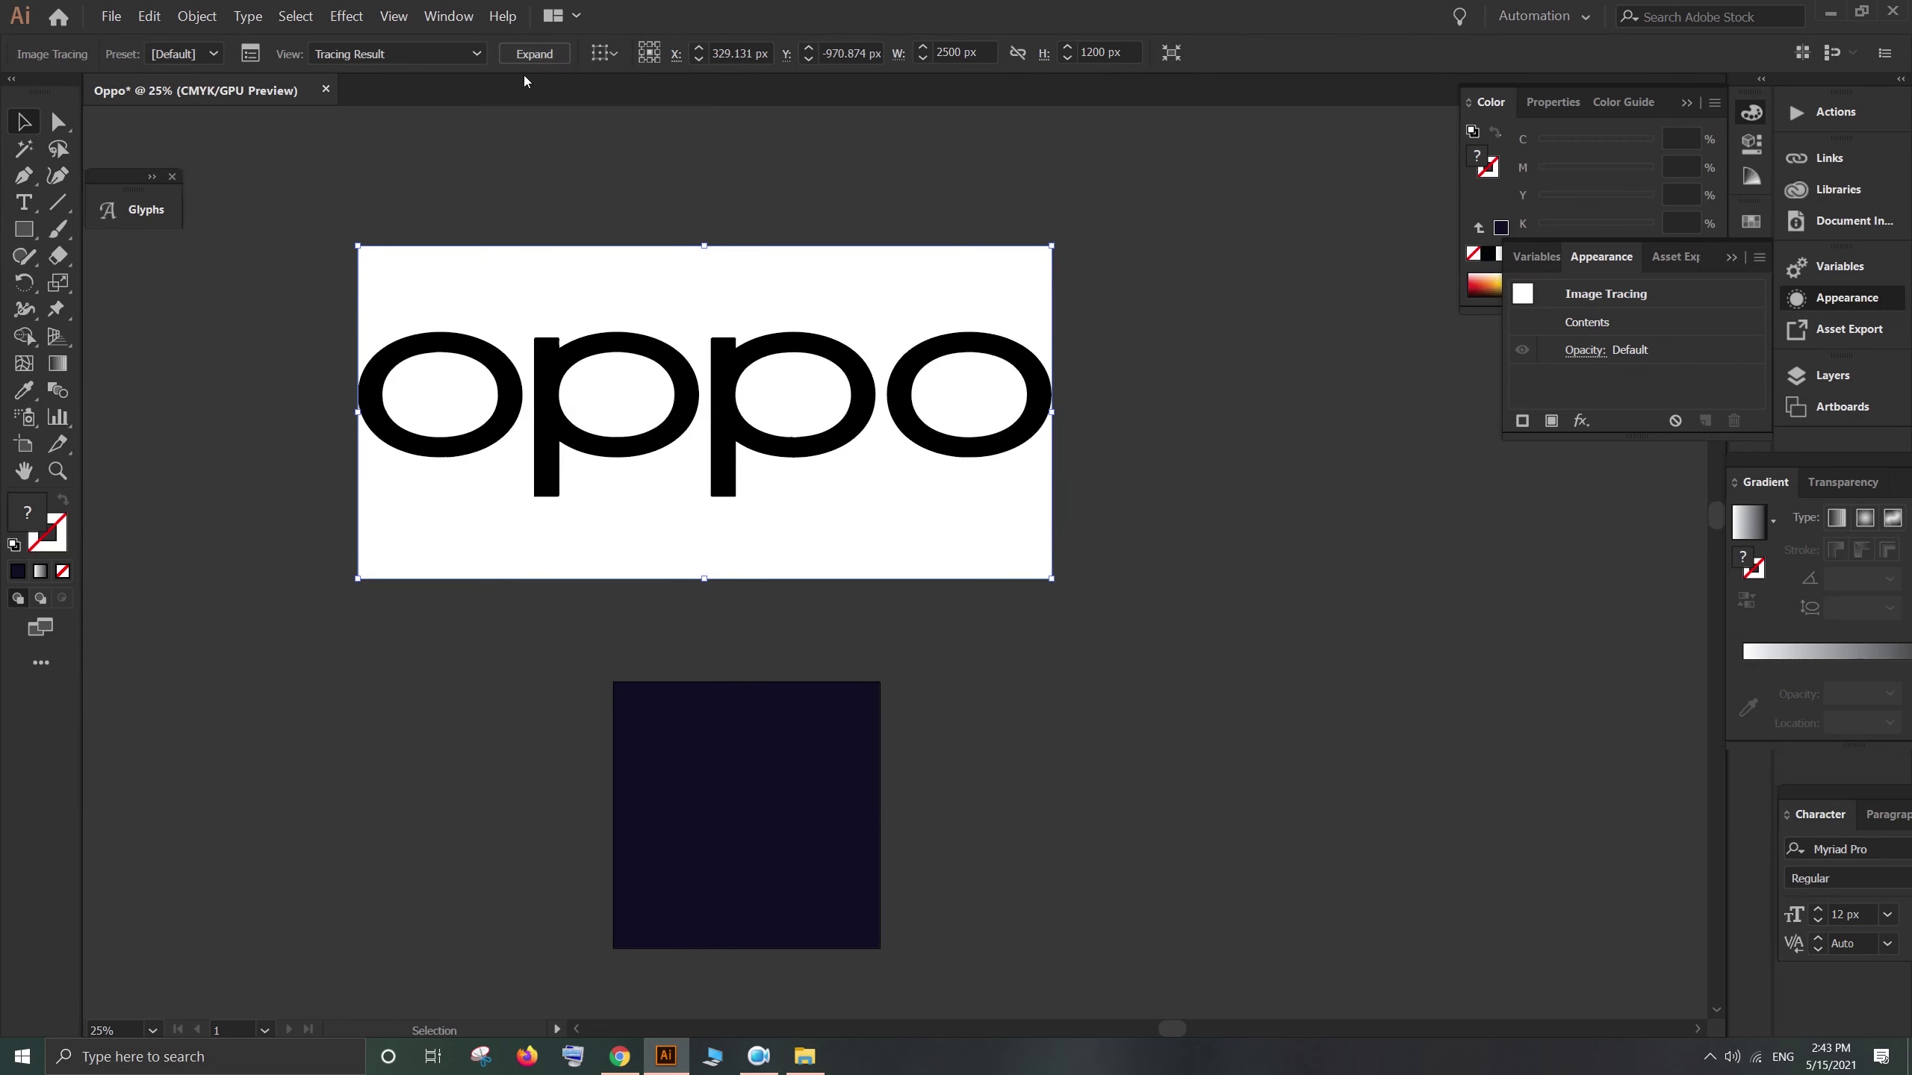
pyautogui.click(530, 56)
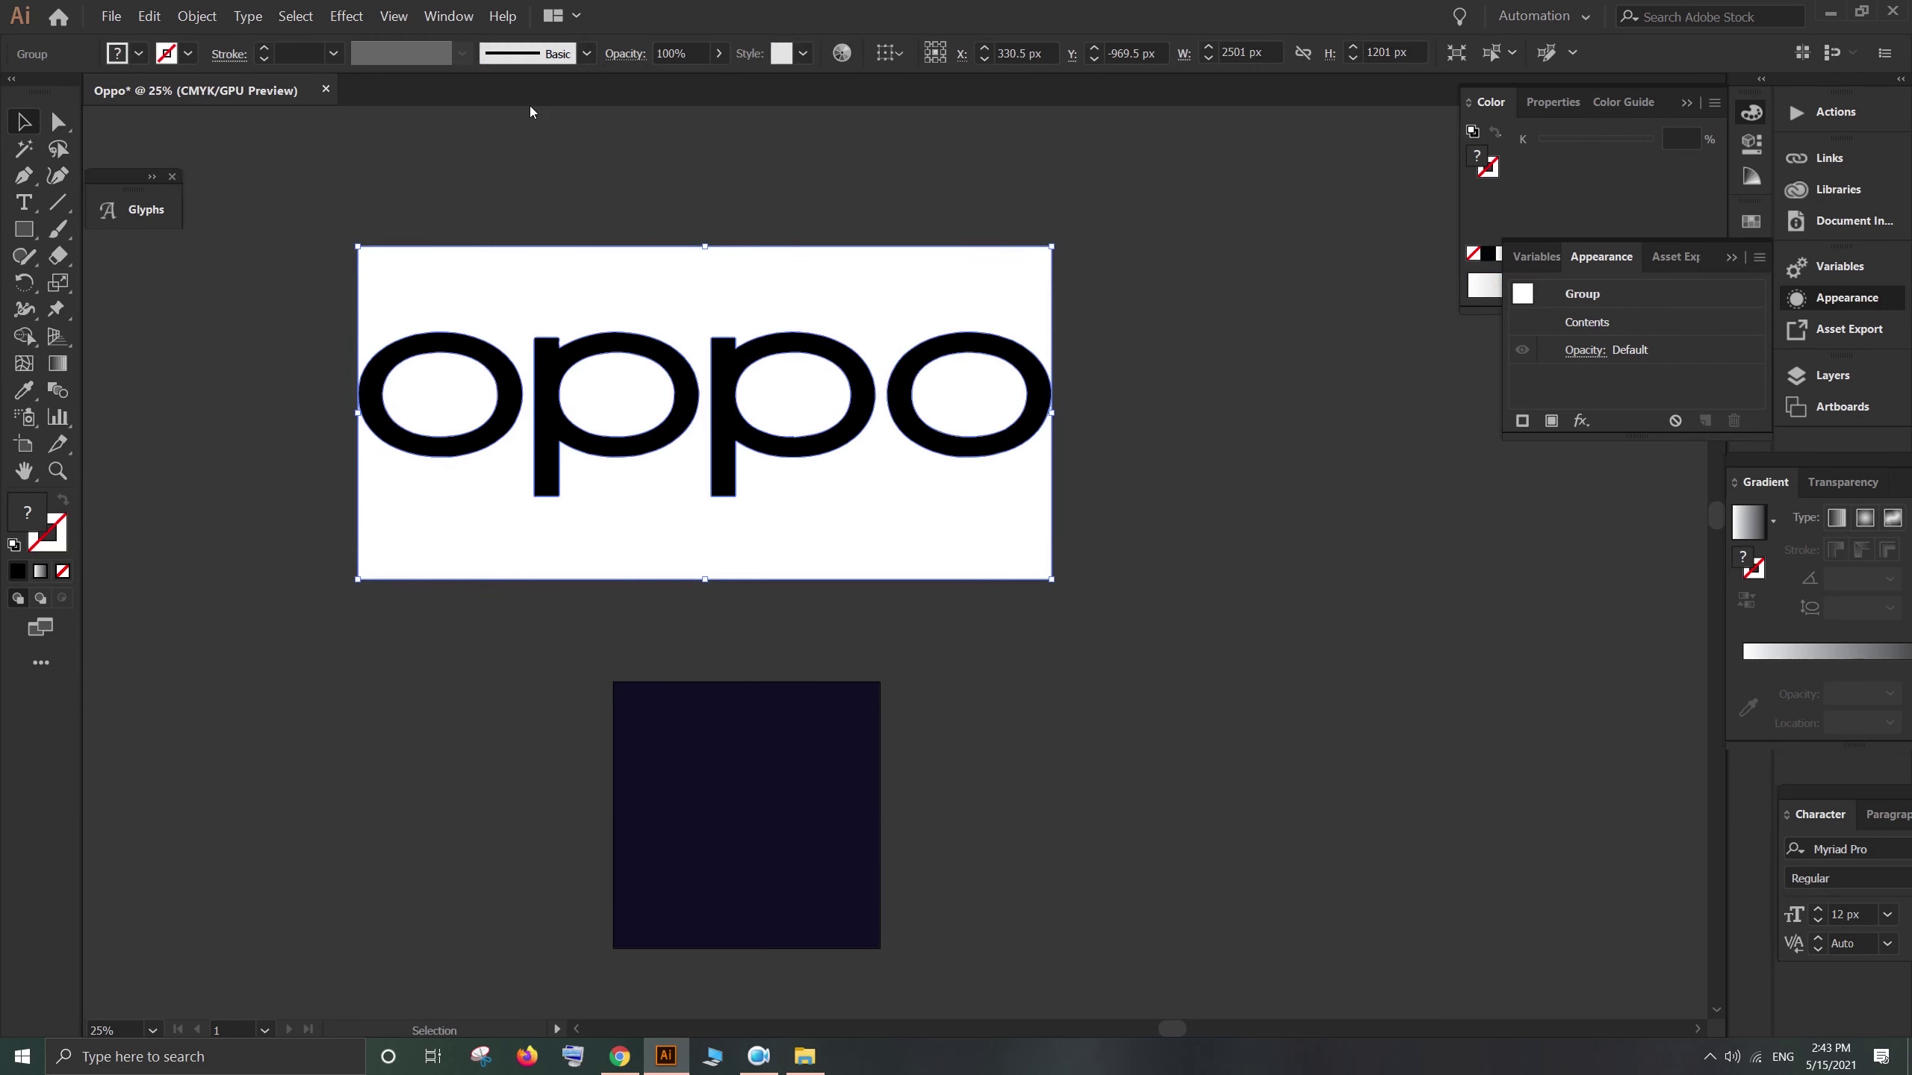
# Step: Ungroup the traced logo and move its four black letters off the white background to the space beside the dark square
pyautogui.rightClick(686, 351)
pyautogui.click(755, 484)
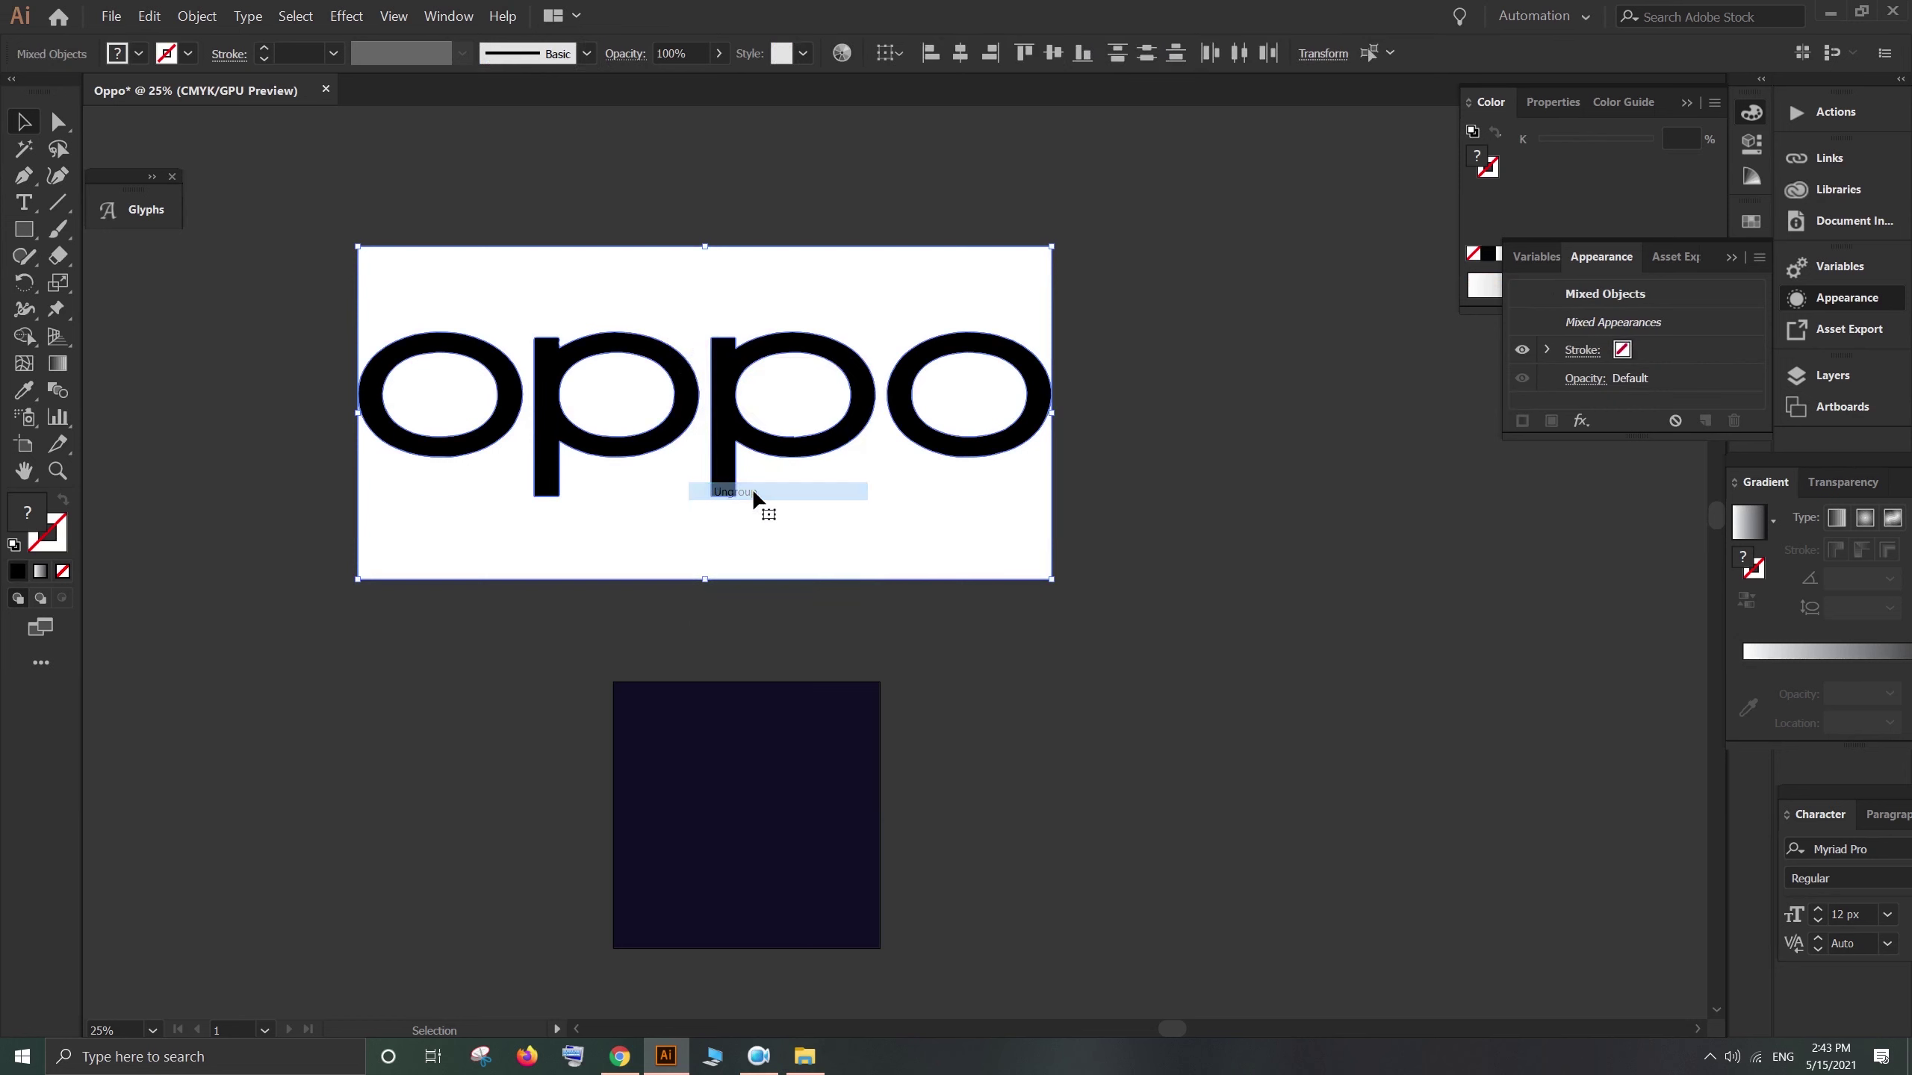
pyautogui.click(1203, 497)
pyautogui.click(990, 448)
pyautogui.keyDown('shift'); pyautogui.click(828, 441); pyautogui.keyUp('shift')
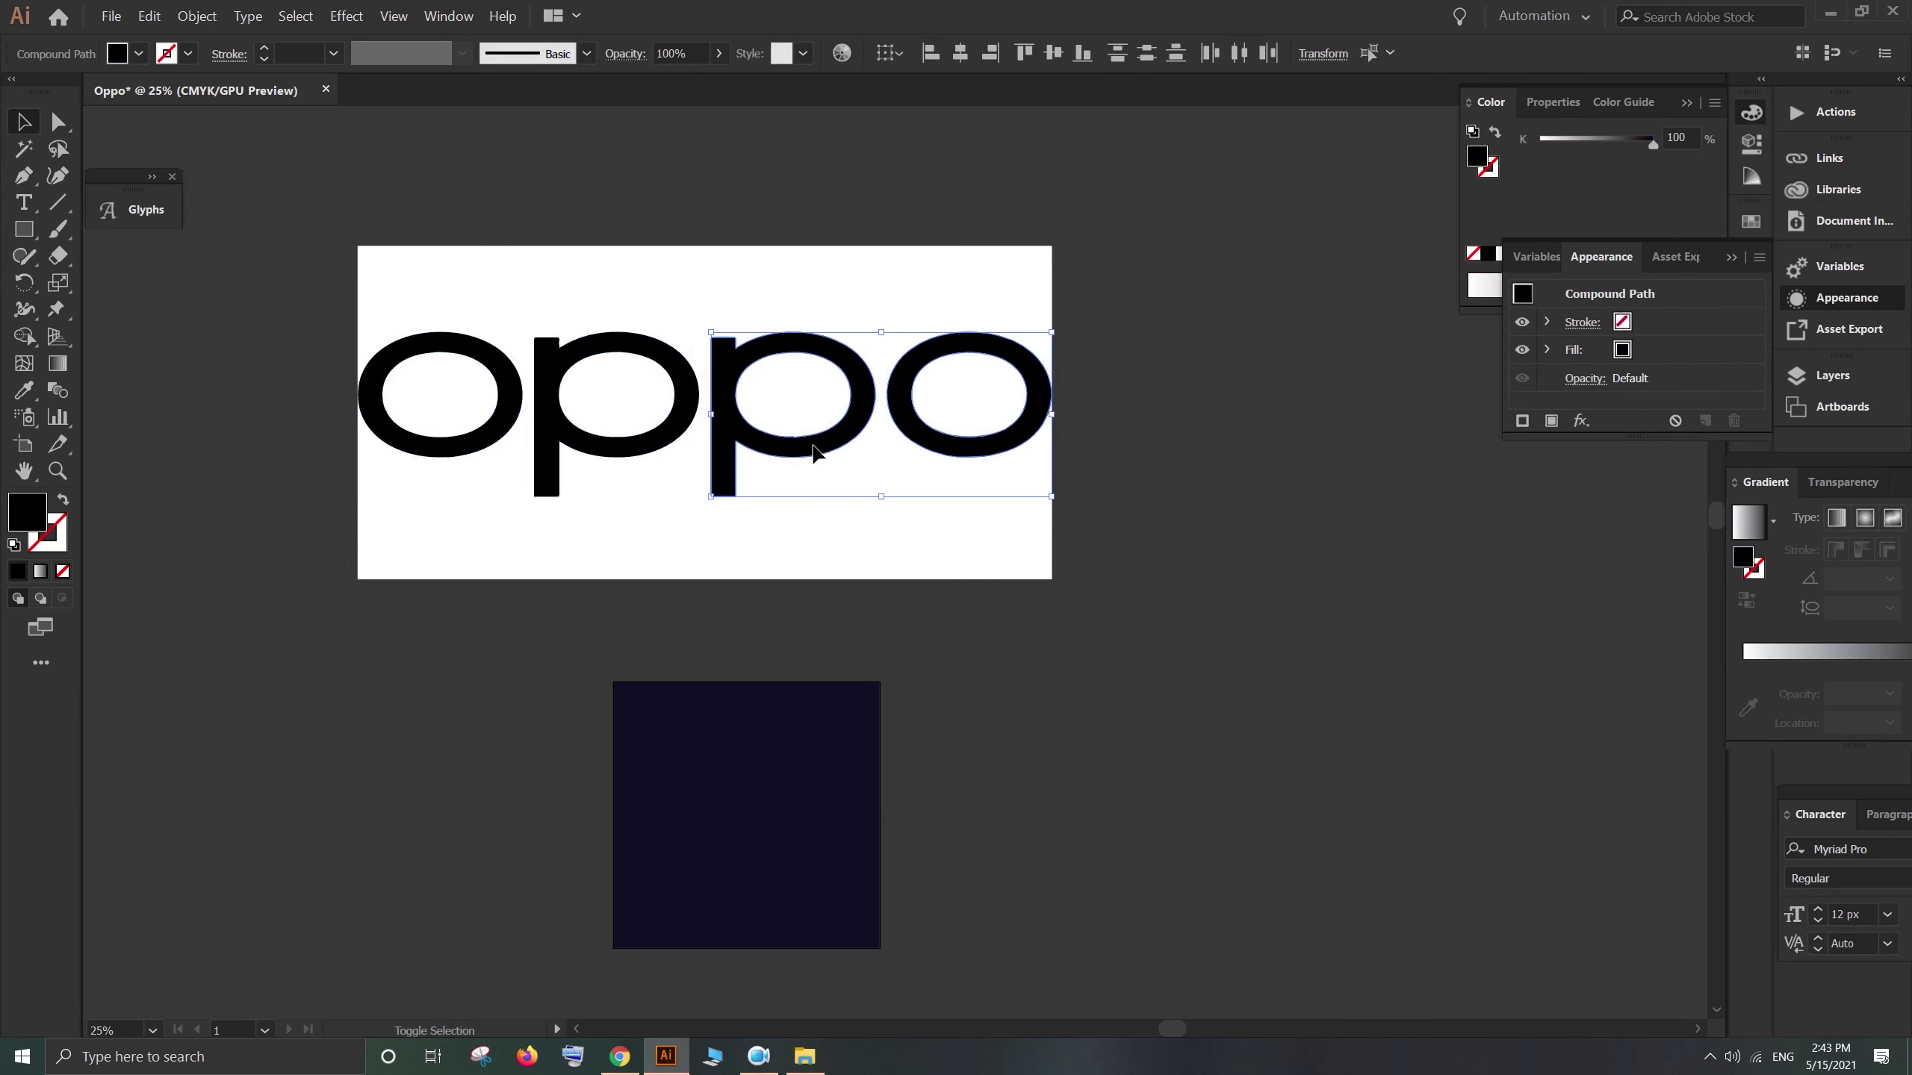
pyautogui.keyDown('shift'); pyautogui.click(666, 438); pyautogui.keyUp('shift')
pyautogui.keyDown('shift'); pyautogui.click(502, 431); pyautogui.keyUp('shift')
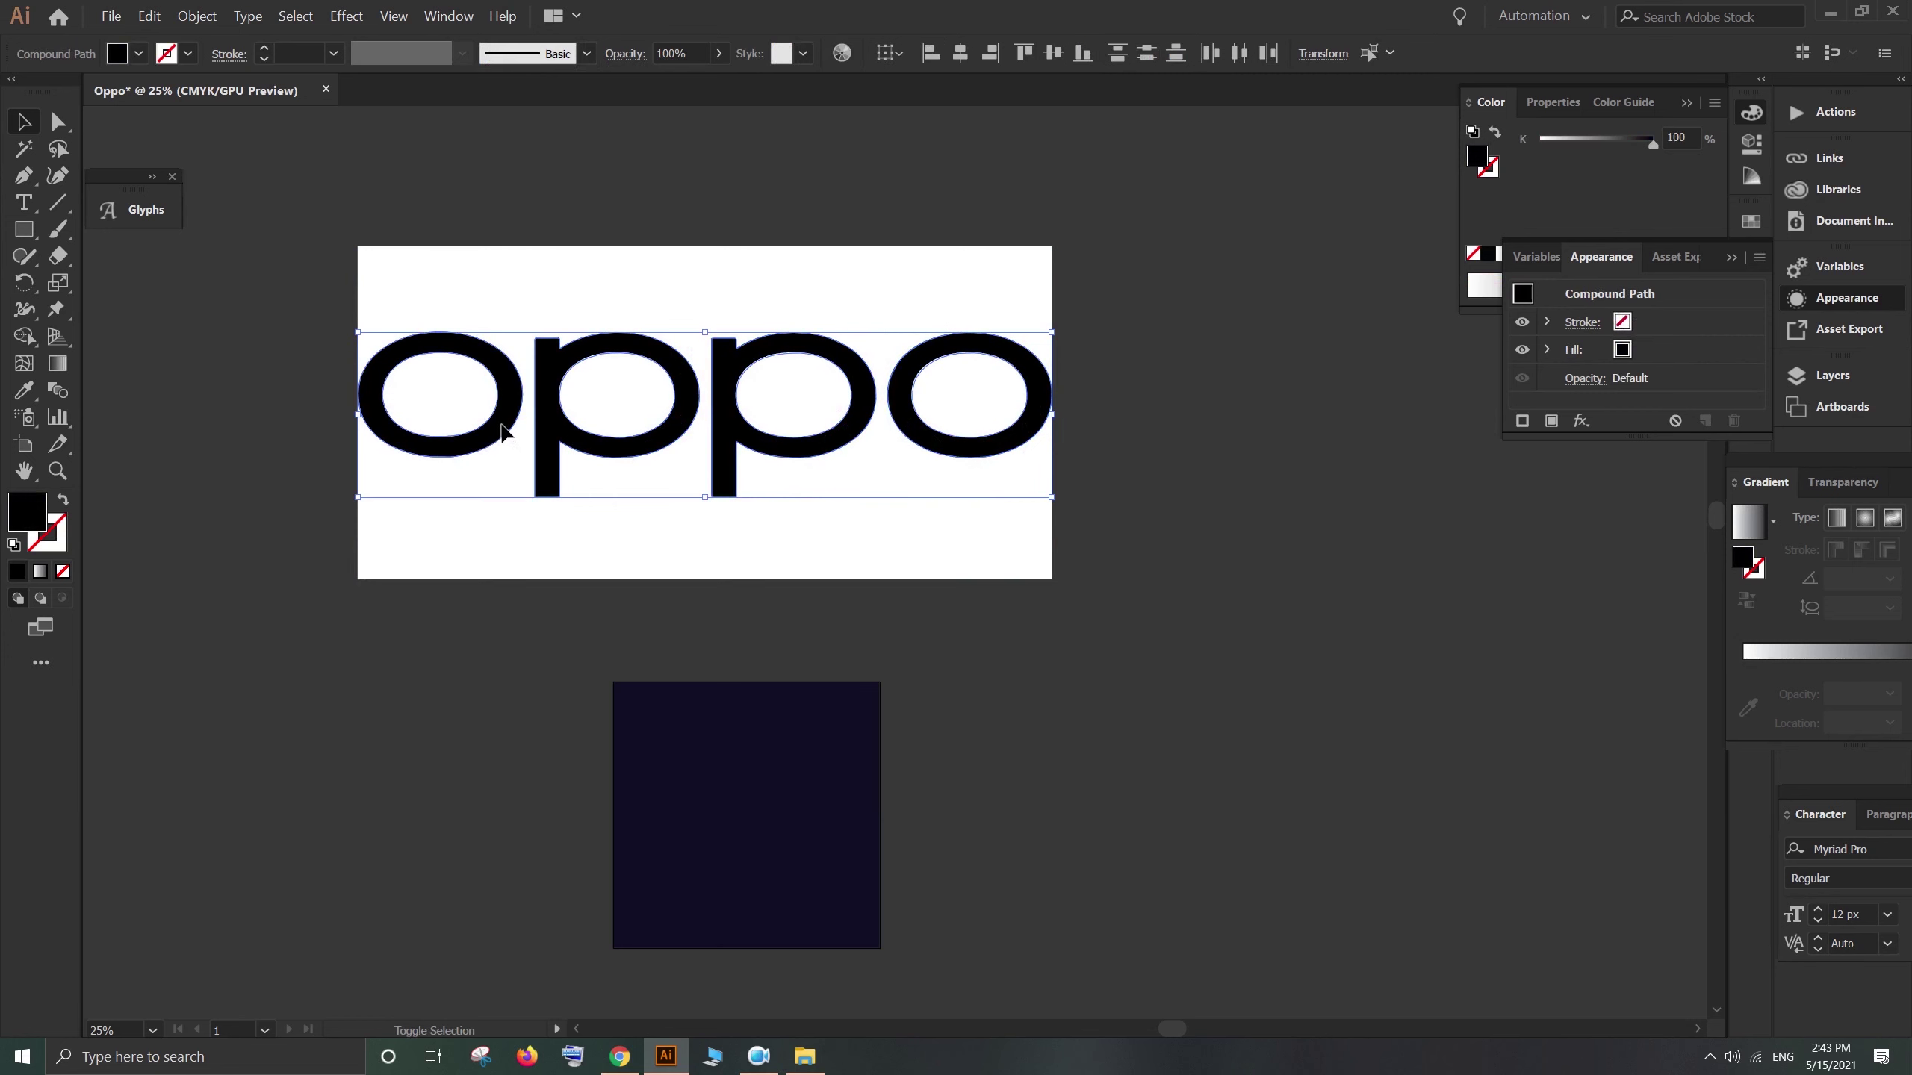
pyautogui.moveTo(503, 431); pyautogui.dragTo(1078, 683)
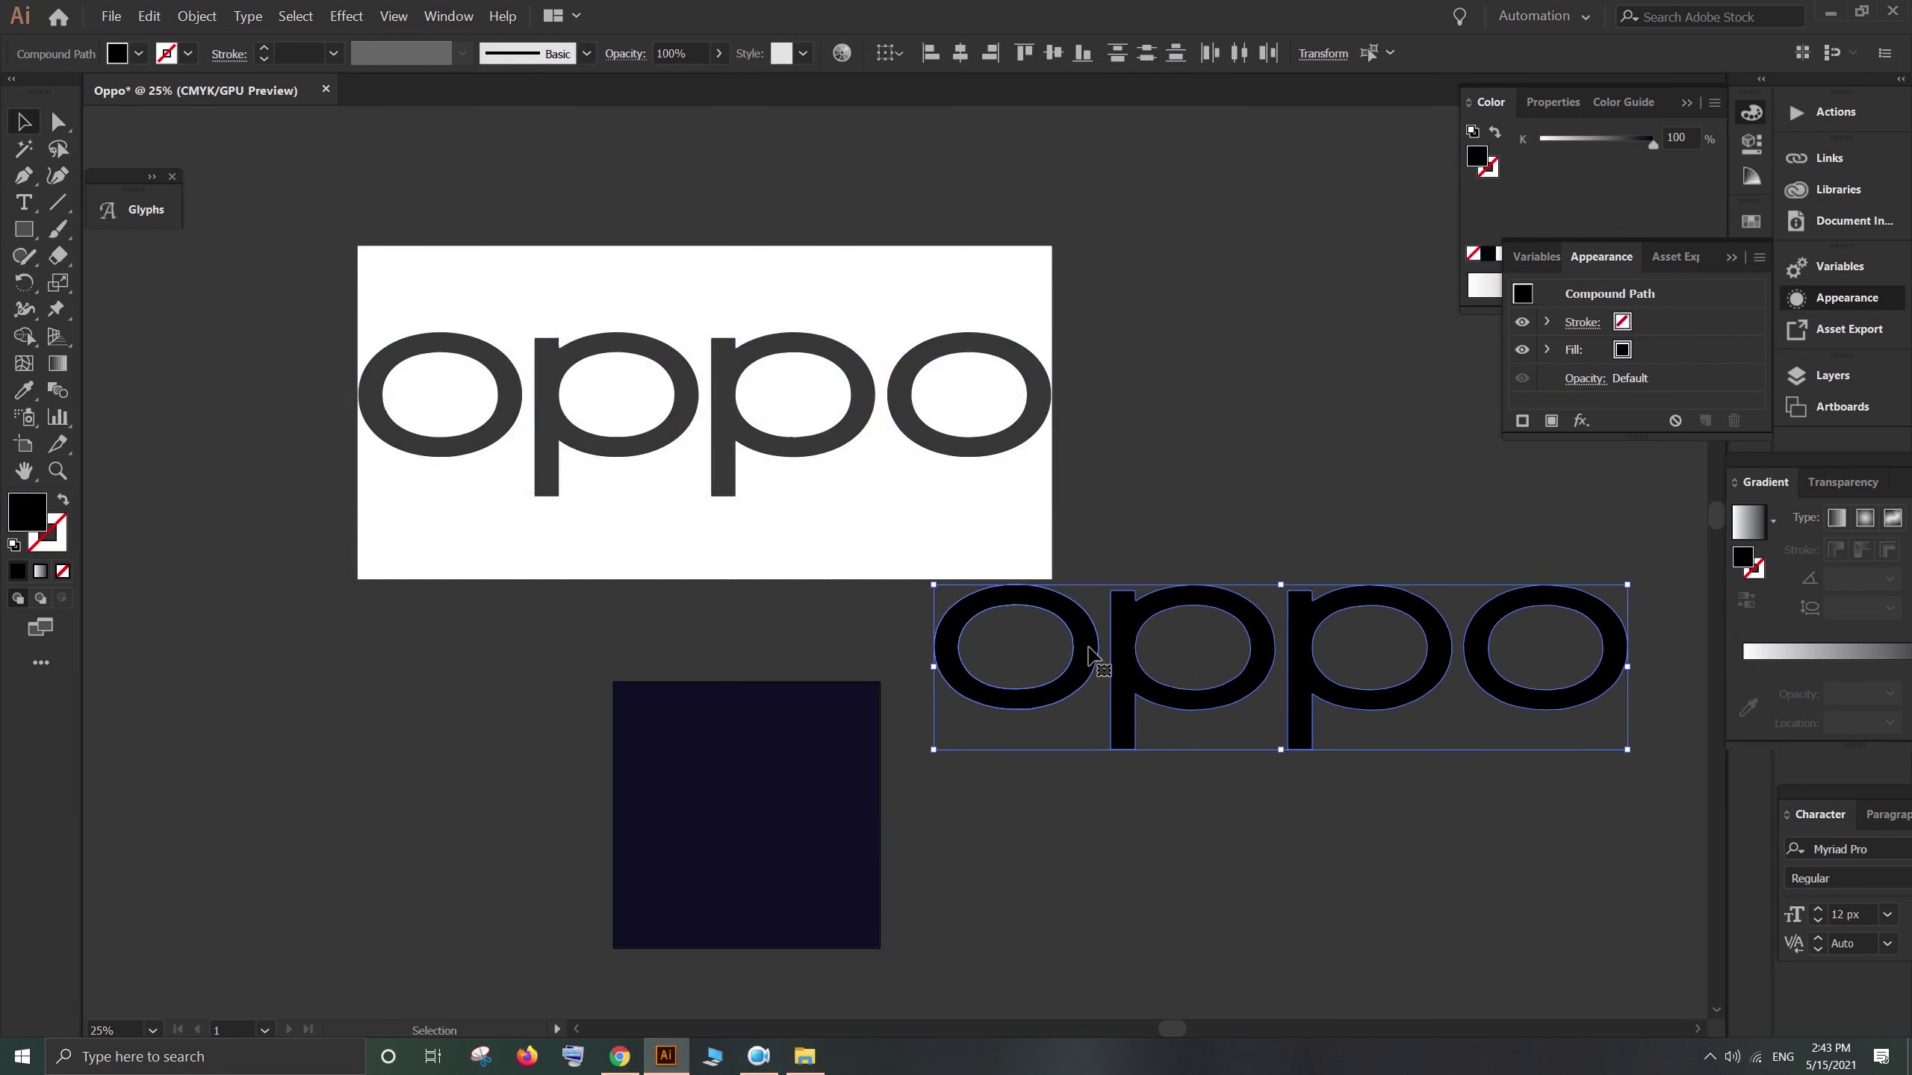
# Step: Delete the white background pieces left over from the logo tracing
pyautogui.moveTo(1125, 532); pyautogui.dragTo(338, 222)
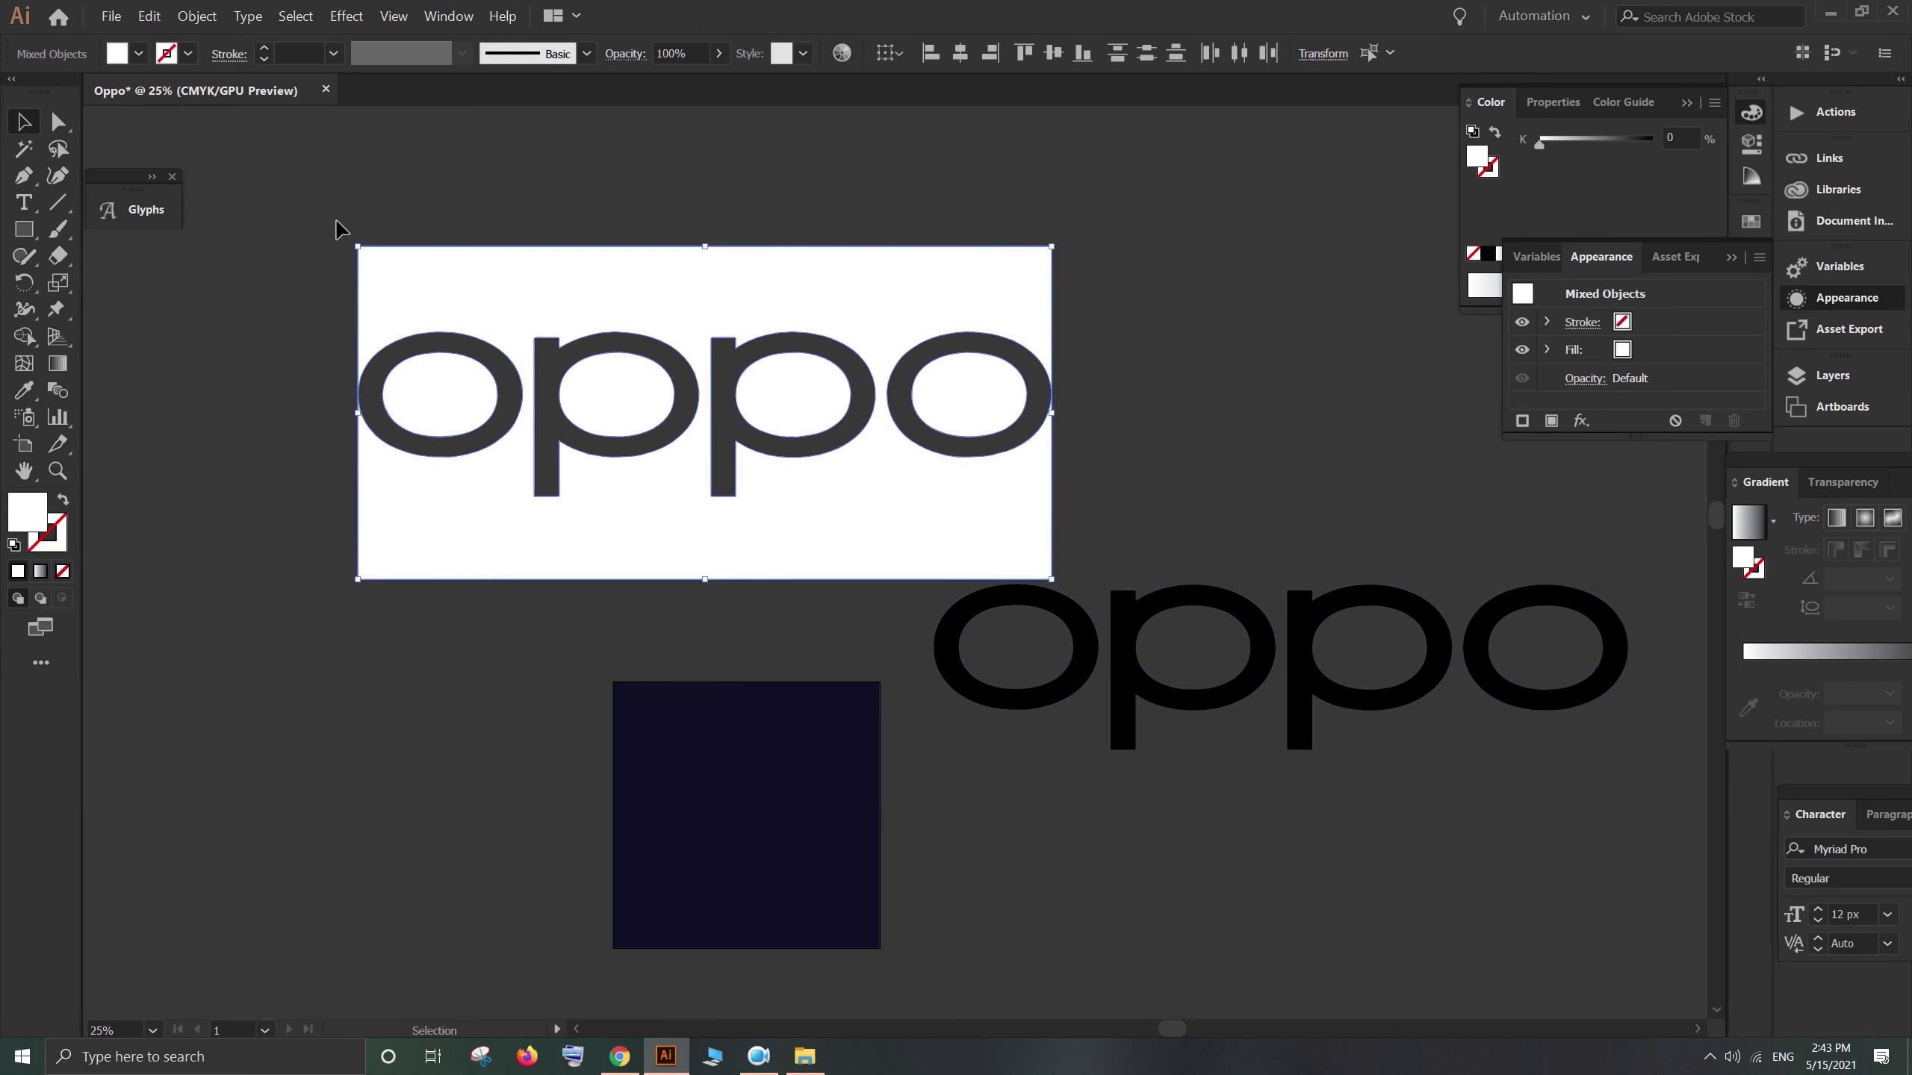
pyautogui.press('Delete')
pyautogui.moveTo(1081, 550); pyautogui.dragTo(821, 407)
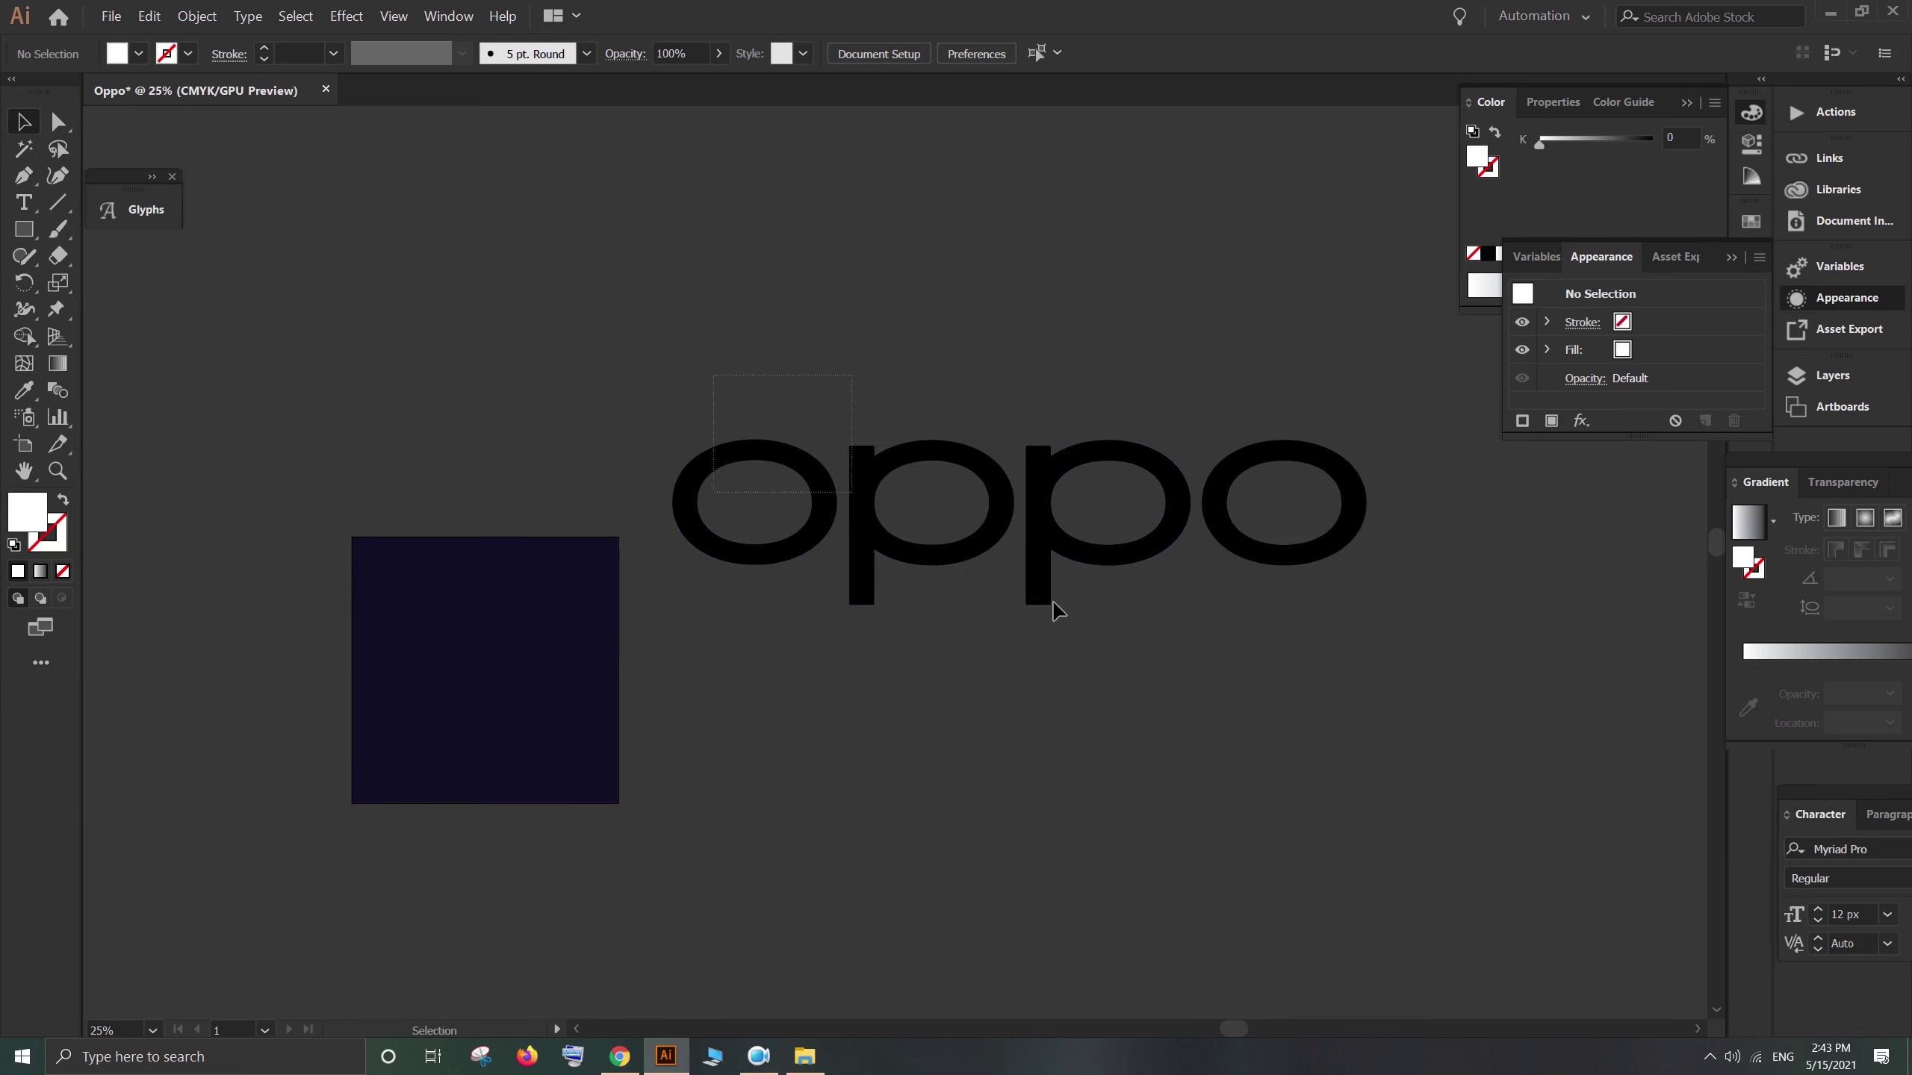
# Step: Fill the four logo letters with white and group them
pyautogui.click(1259, 555)
pyautogui.rightClick(1259, 555)
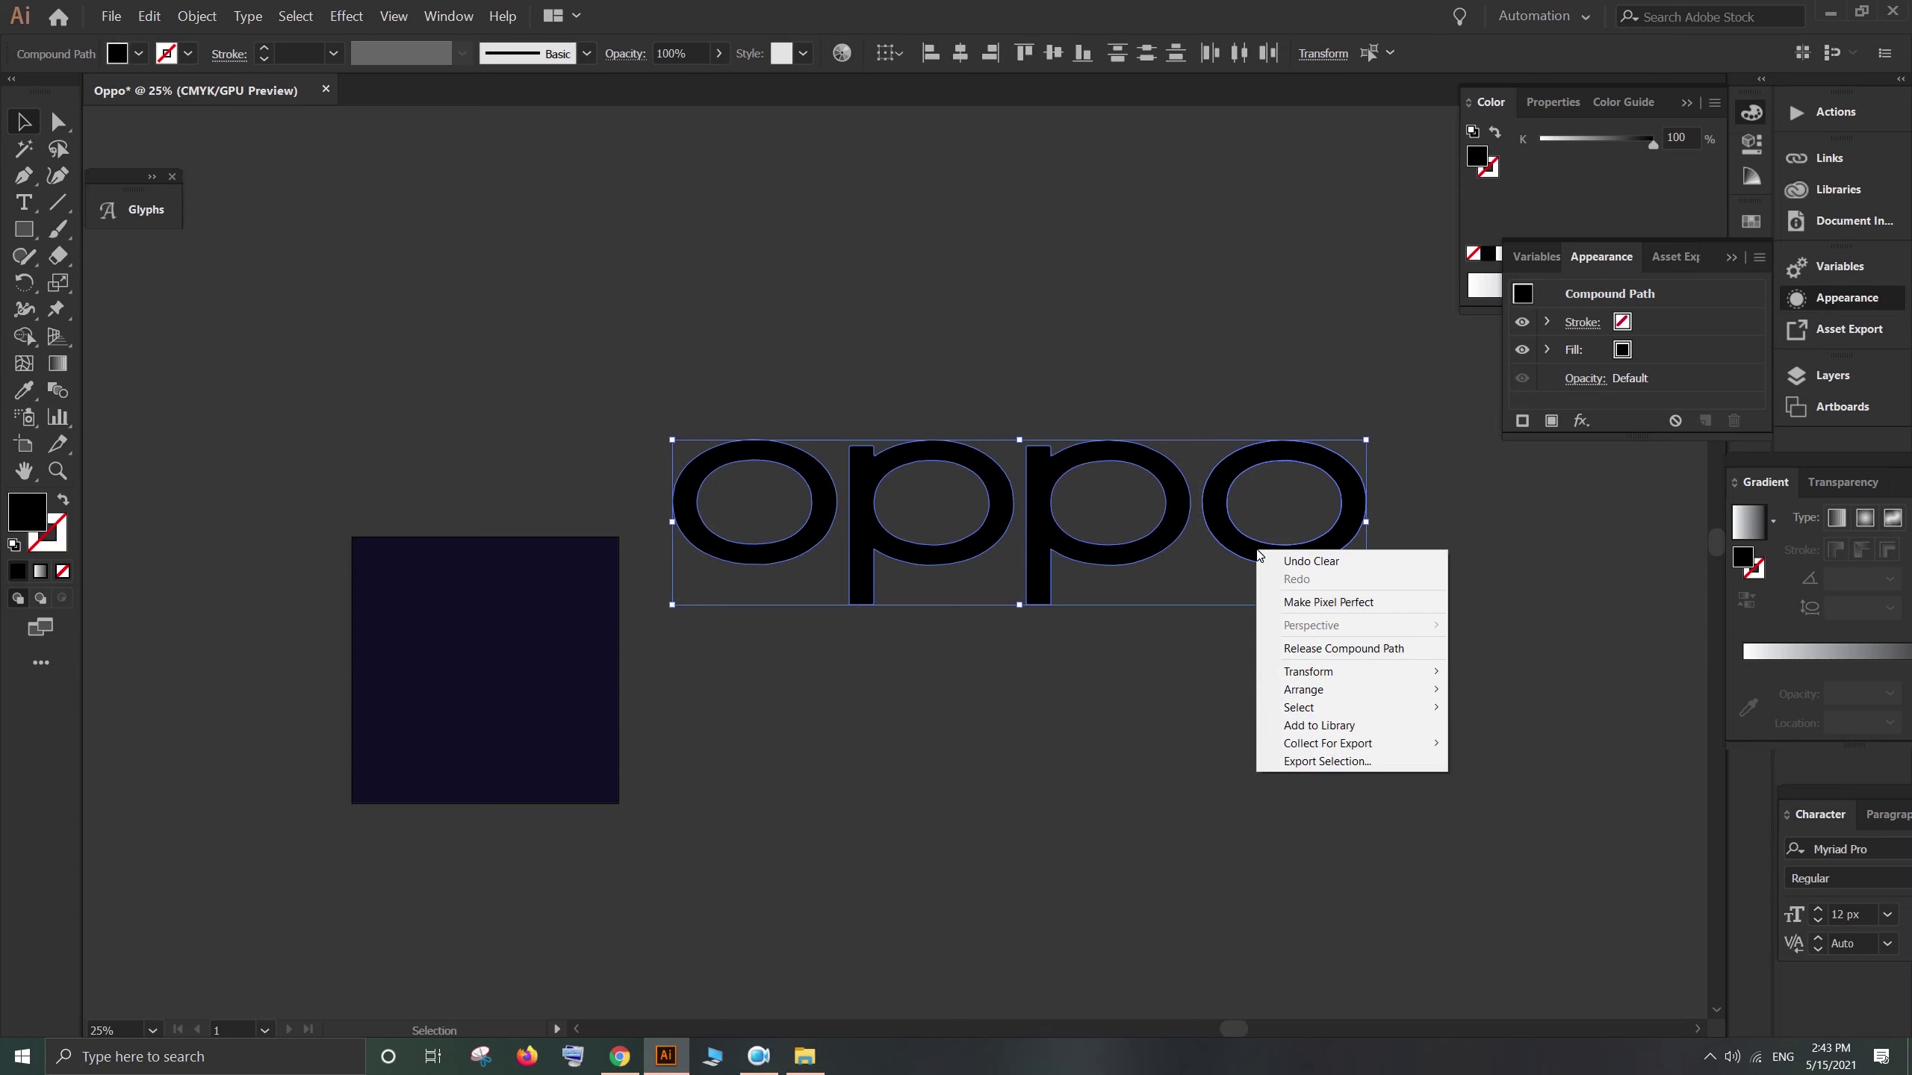
pyautogui.click(1247, 544)
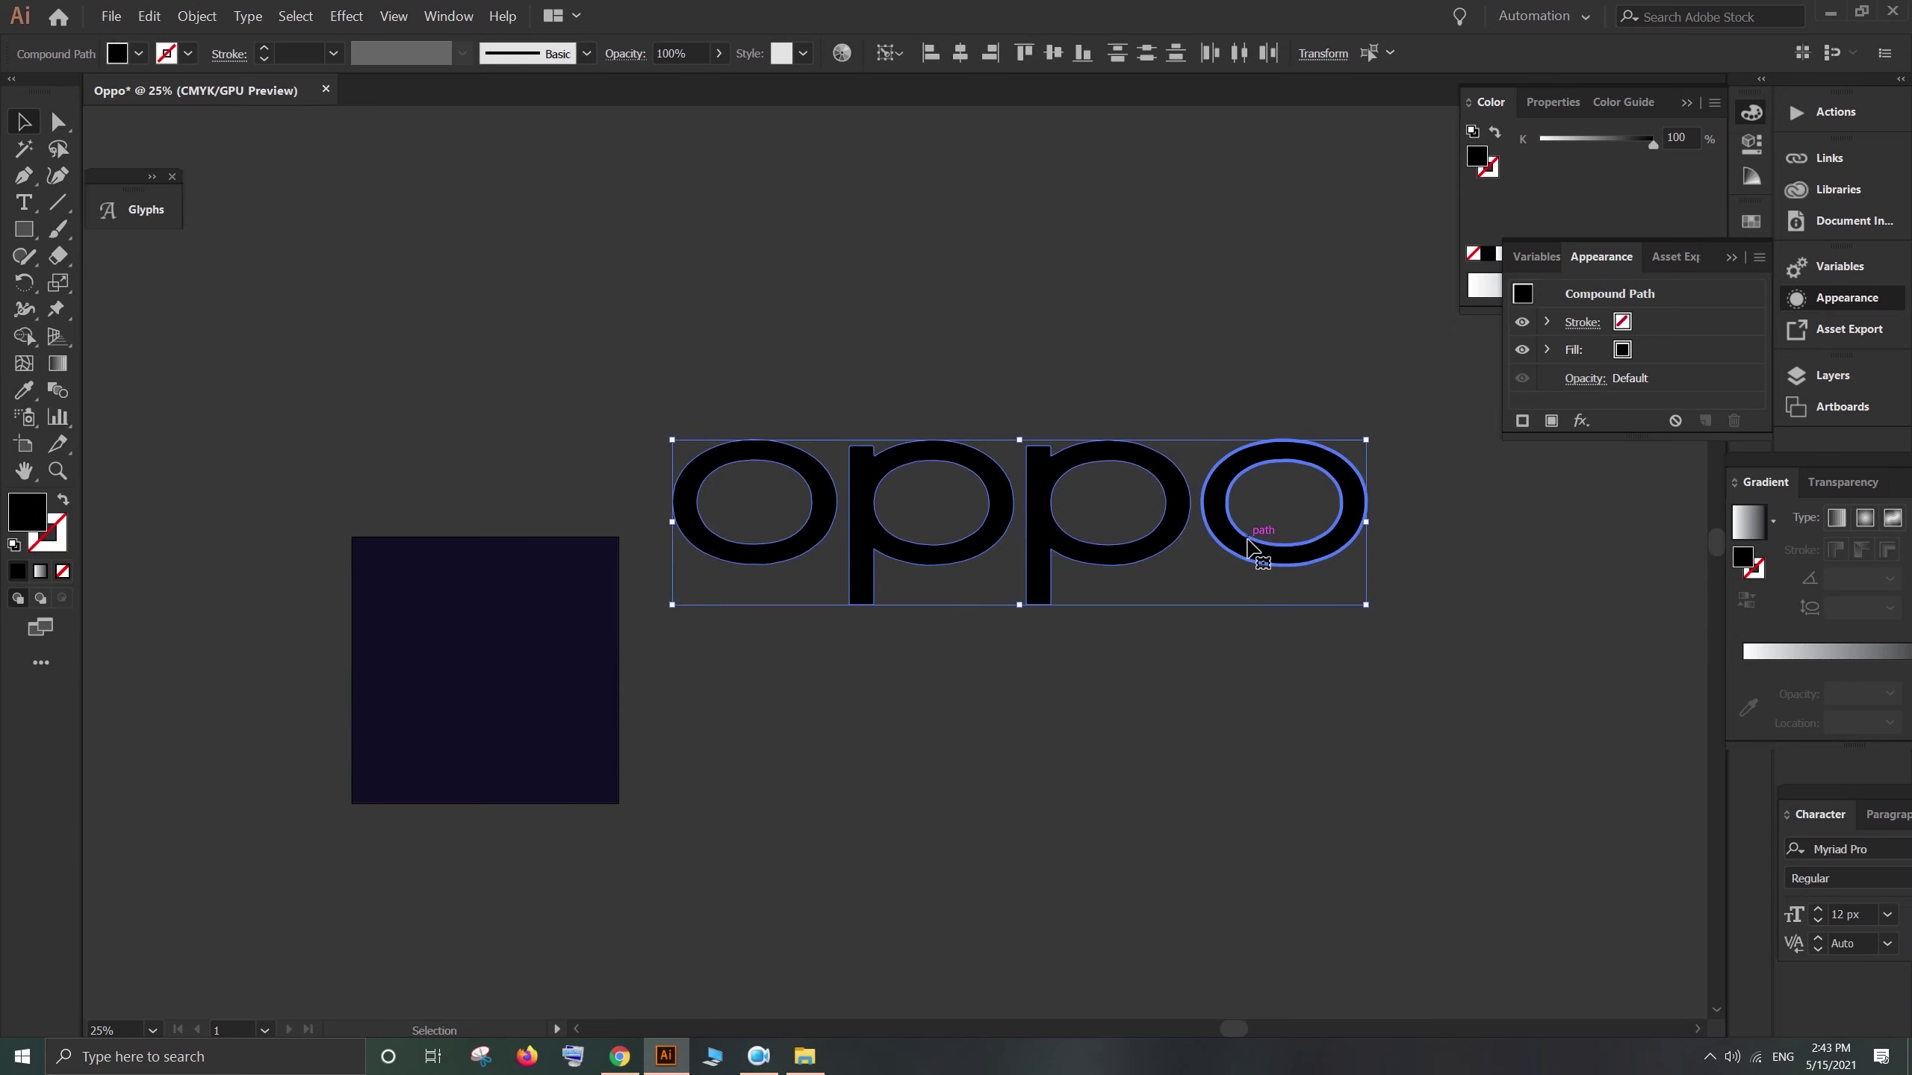
pyautogui.doubleClick(31, 517)
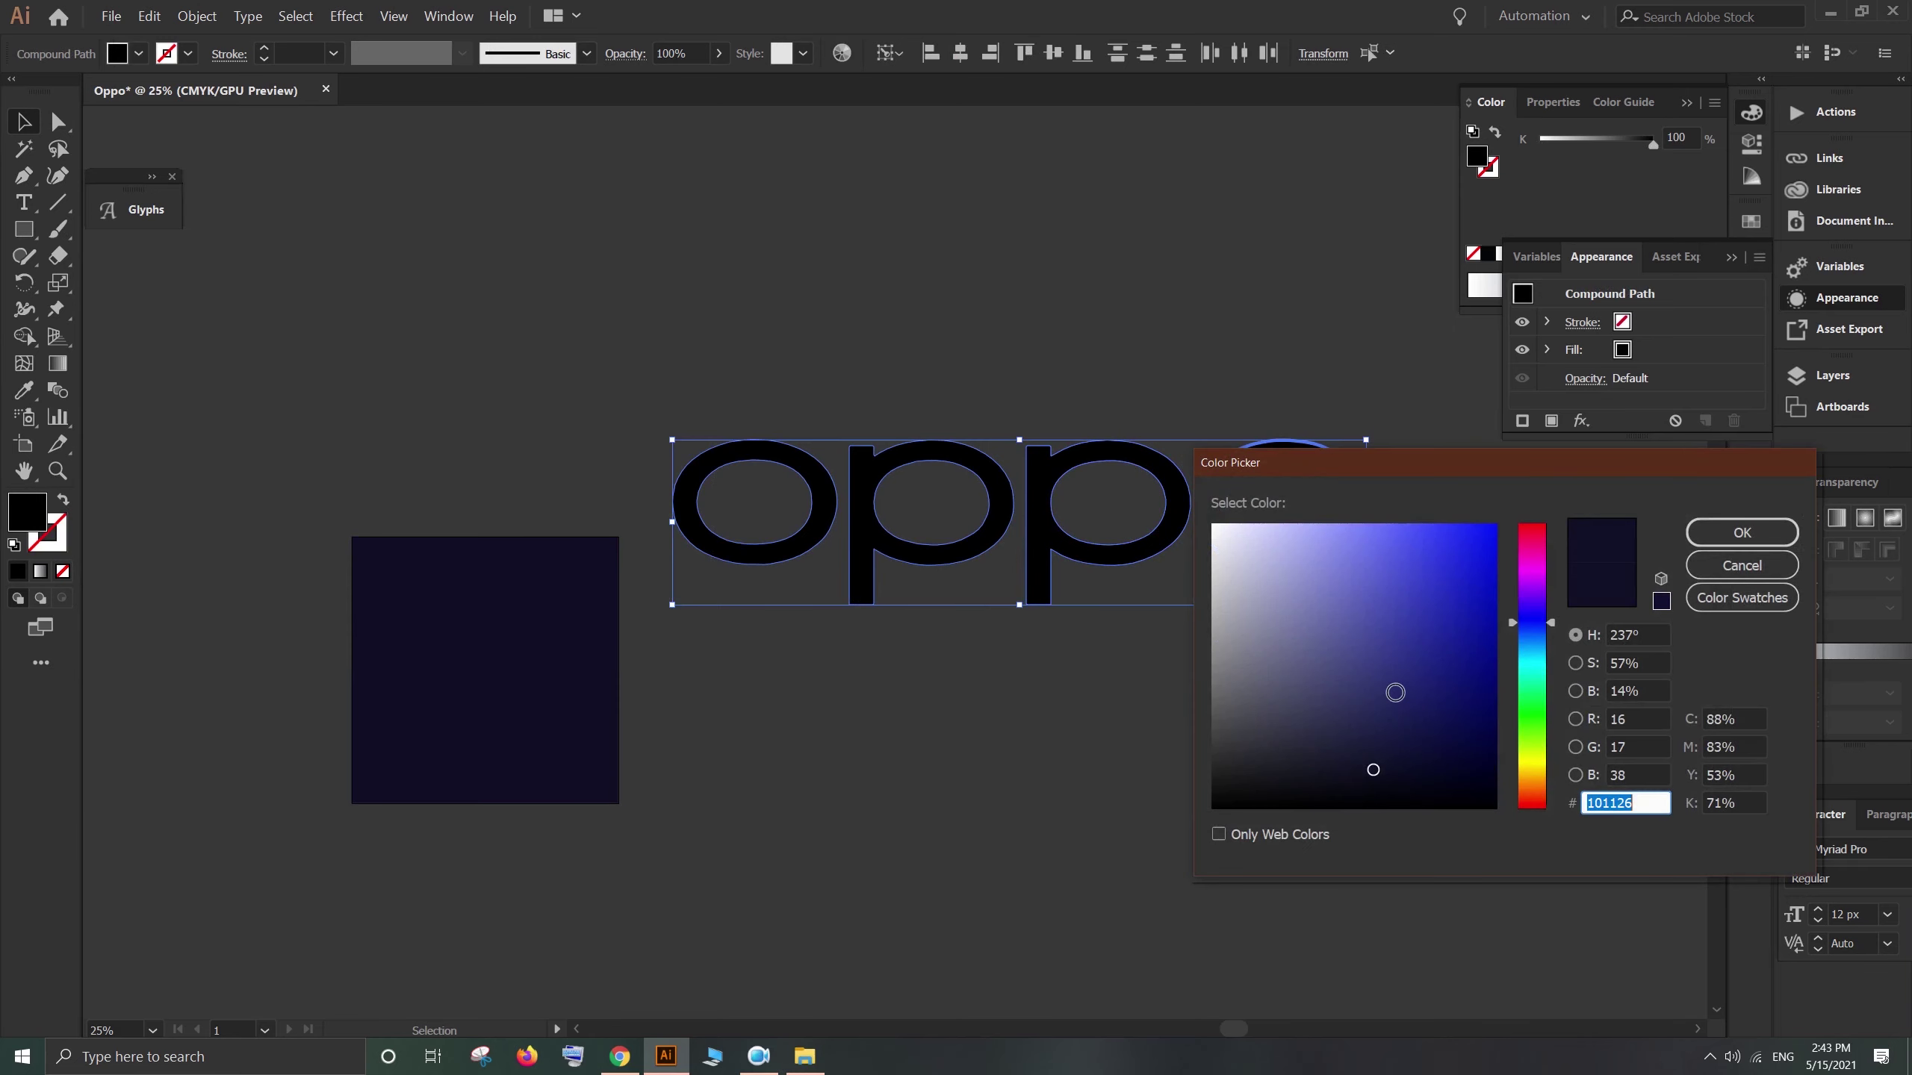
pyautogui.click(1213, 522)
pyautogui.click(1742, 533)
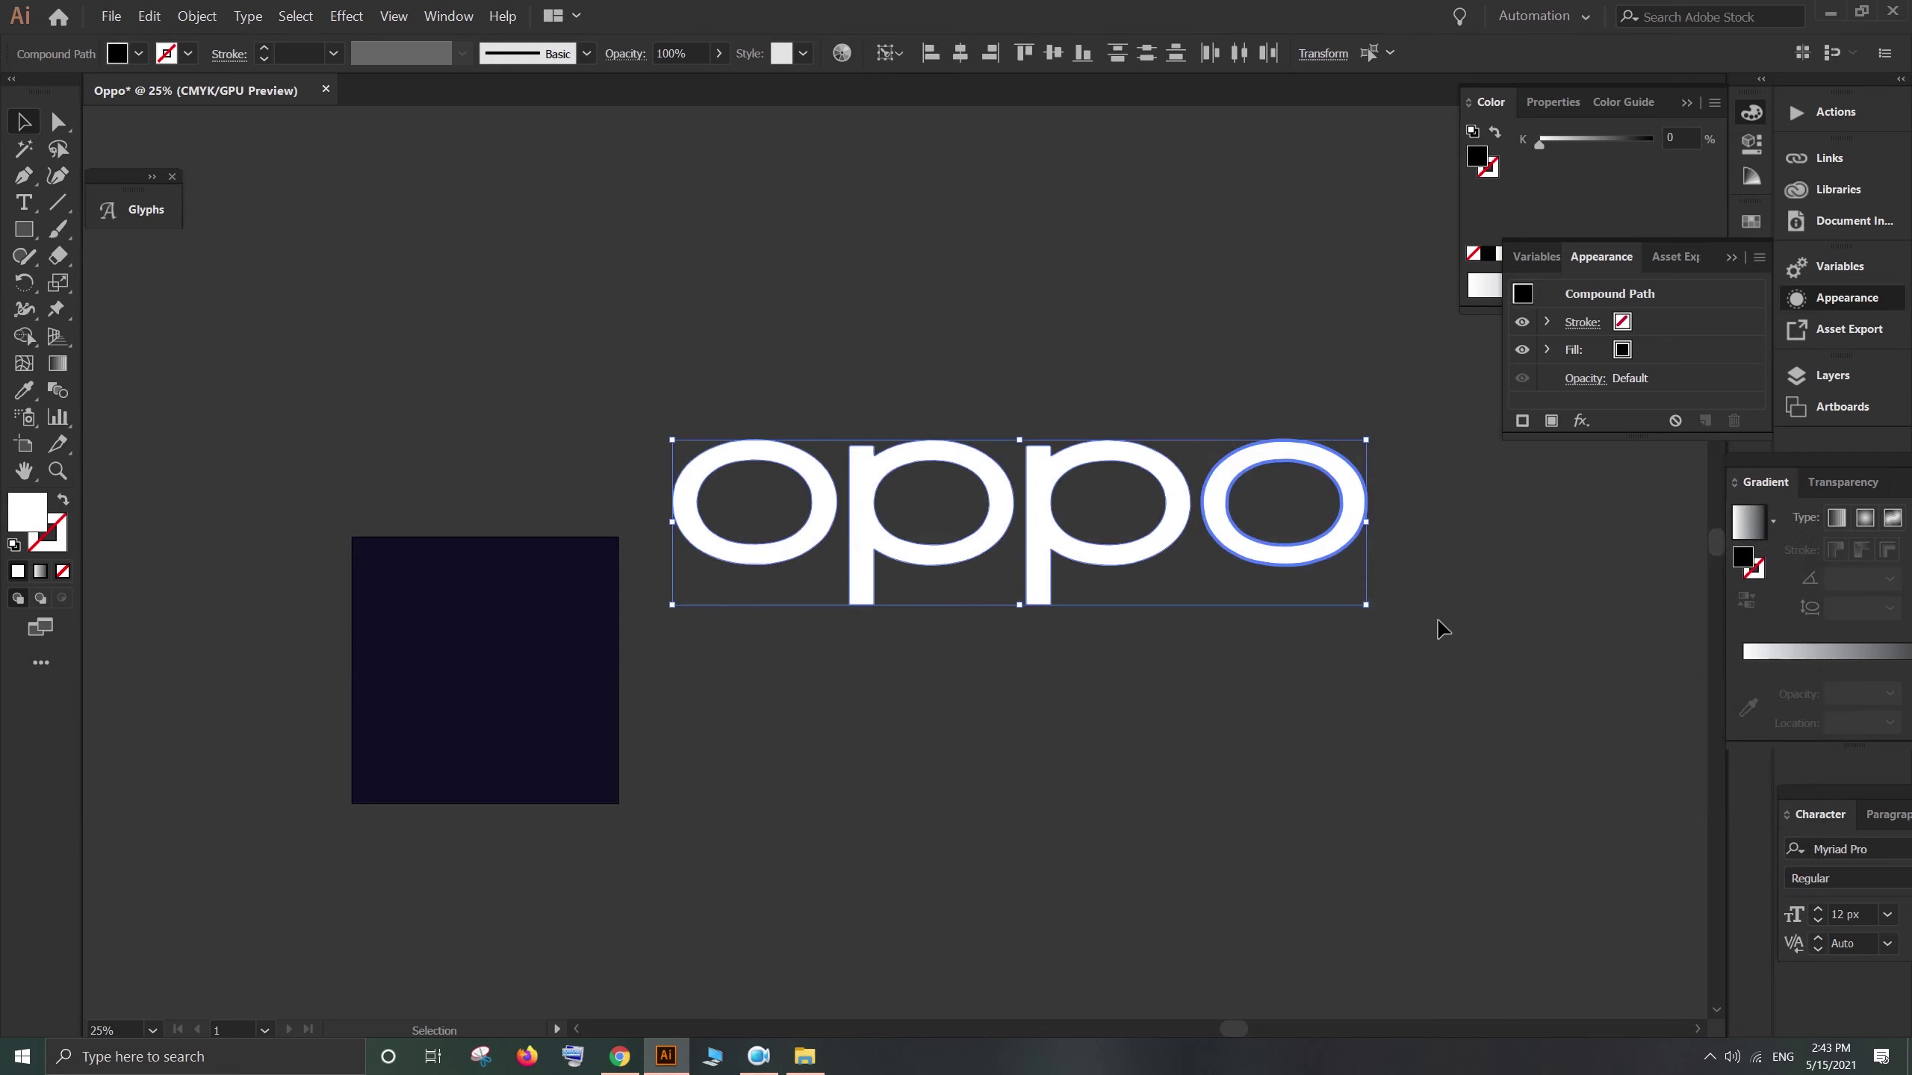
pyautogui.click(1408, 657)
pyautogui.click(817, 535)
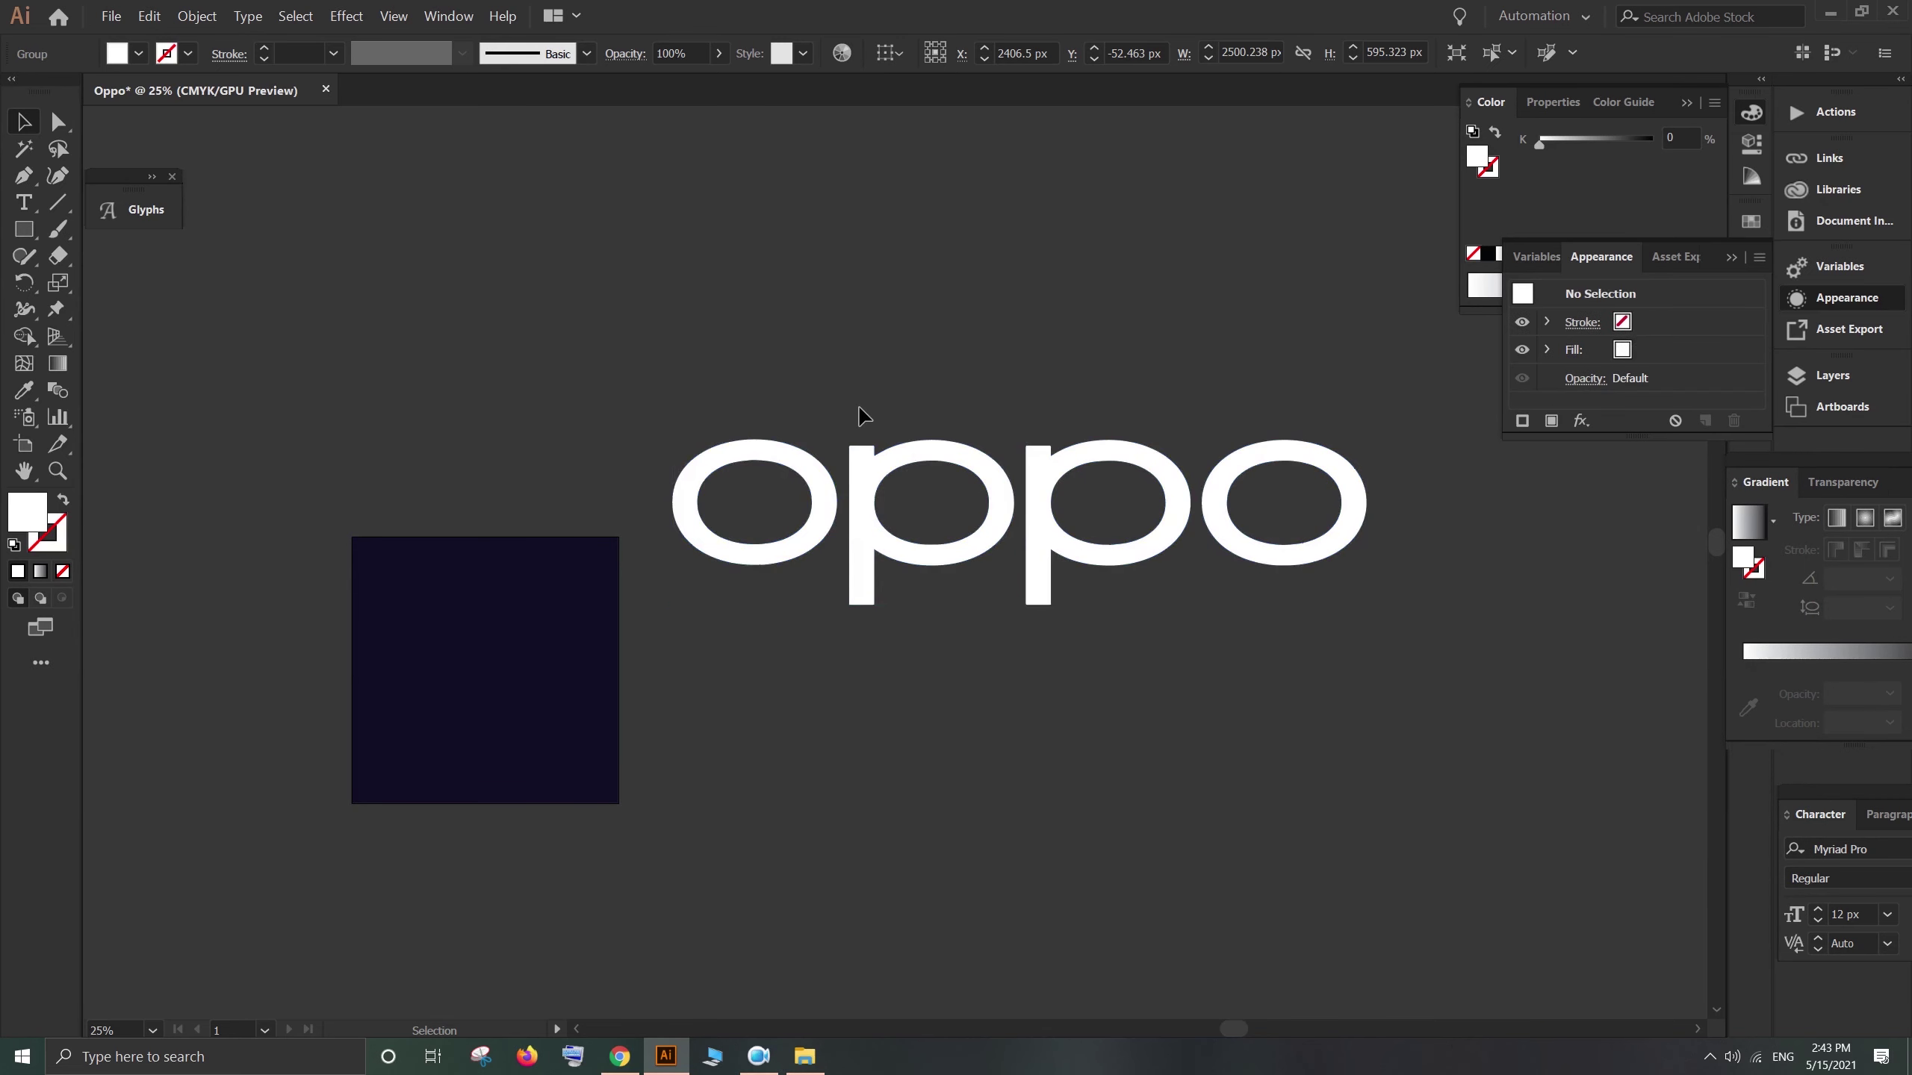
# Step: Scale the white Oppo logo to about 173 x 41 px and place it in the dark square's upper-left corner
pyautogui.moveTo(876, 410); pyautogui.dragTo(922, 428)
pyautogui.moveTo(1417, 467); pyautogui.dragTo(469, 589)
pyautogui.hotkey('ctrl', '=')
pyautogui.hotkey('ctrl', '=')
pyautogui.moveTo(900, 712); pyautogui.dragTo(757, 486)
pyautogui.moveTo(938, 380); pyautogui.dragTo(740, 351)
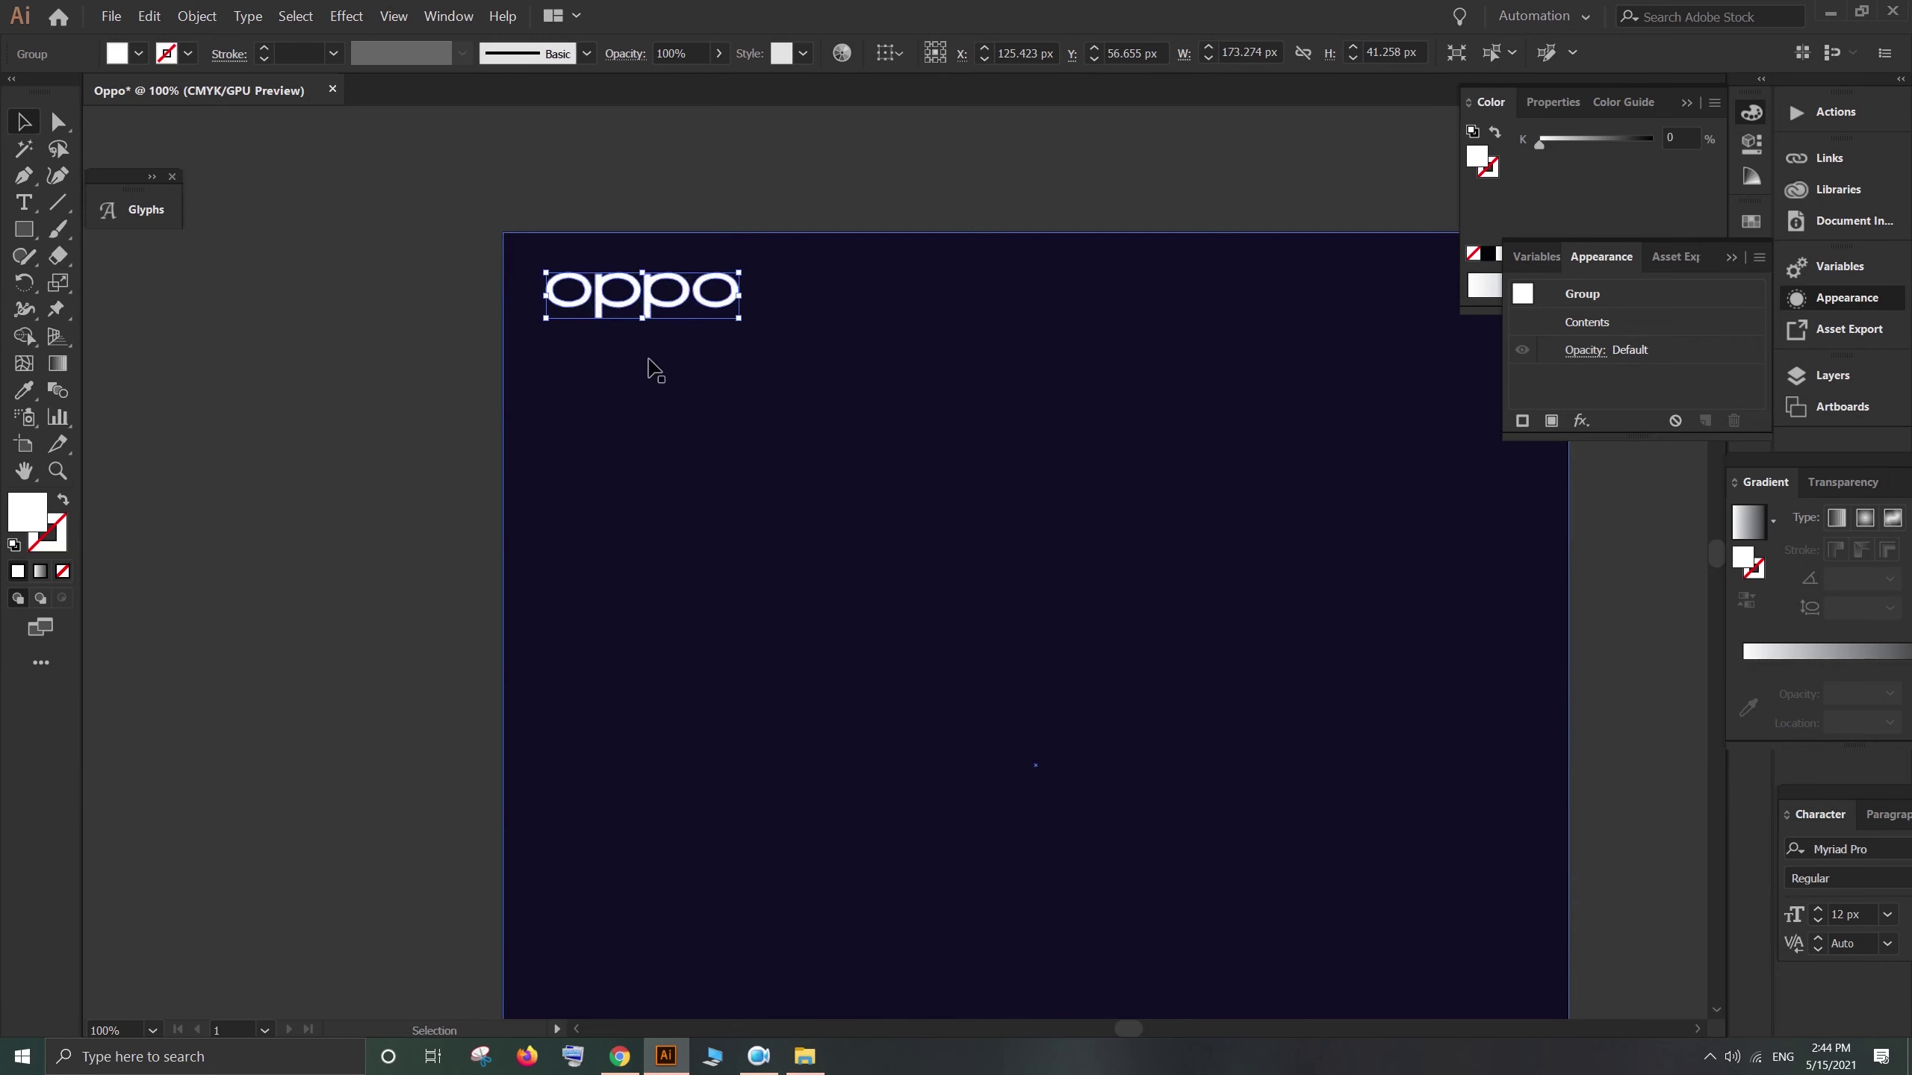
pyautogui.click(393, 194)
# Step: Move the phone image from beside the artboard onto the dark square
pyautogui.hotkey('ctrl', '-')
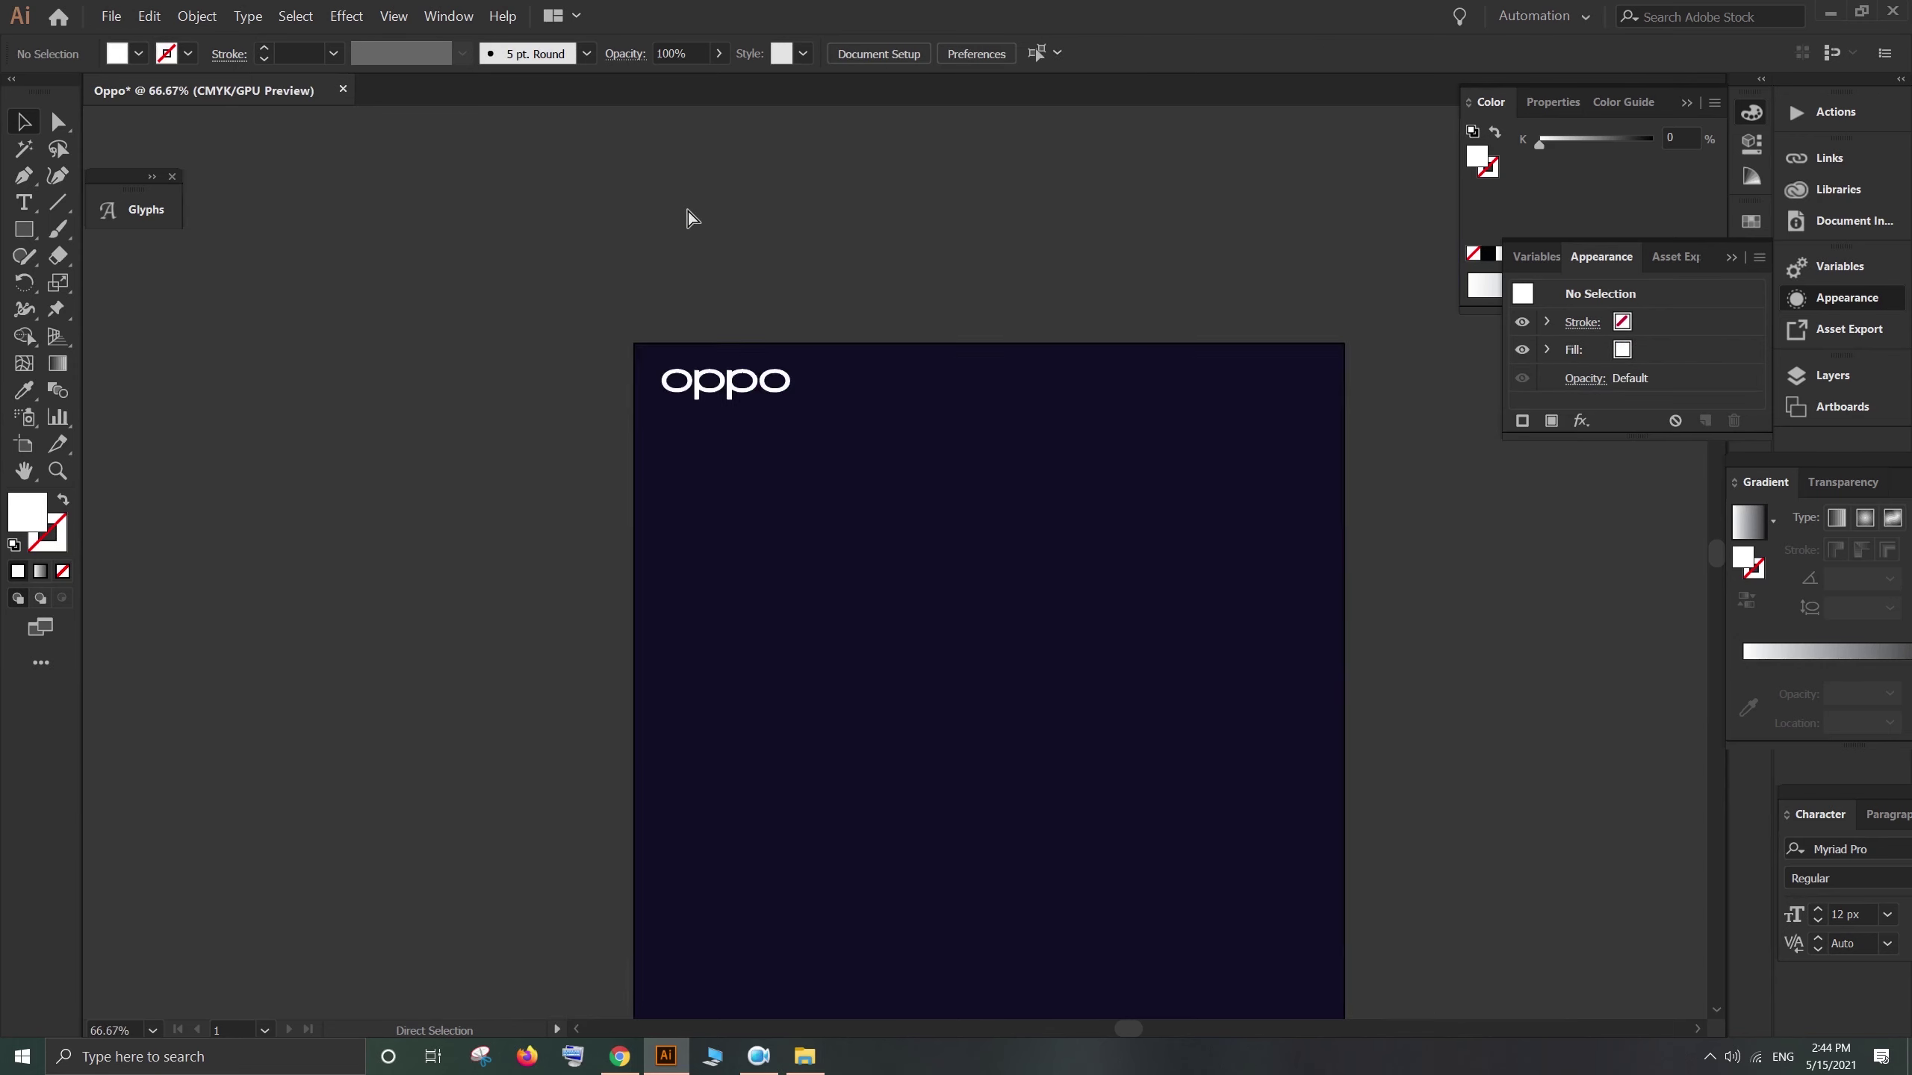
pyautogui.hotkey('ctrl', '-')
pyautogui.moveTo(534, 434); pyautogui.dragTo(1008, 500)
pyautogui.moveTo(534, 482); pyautogui.dragTo(1027, 494)
pyautogui.moveTo(1112, 622); pyautogui.dragTo(1326, 731)
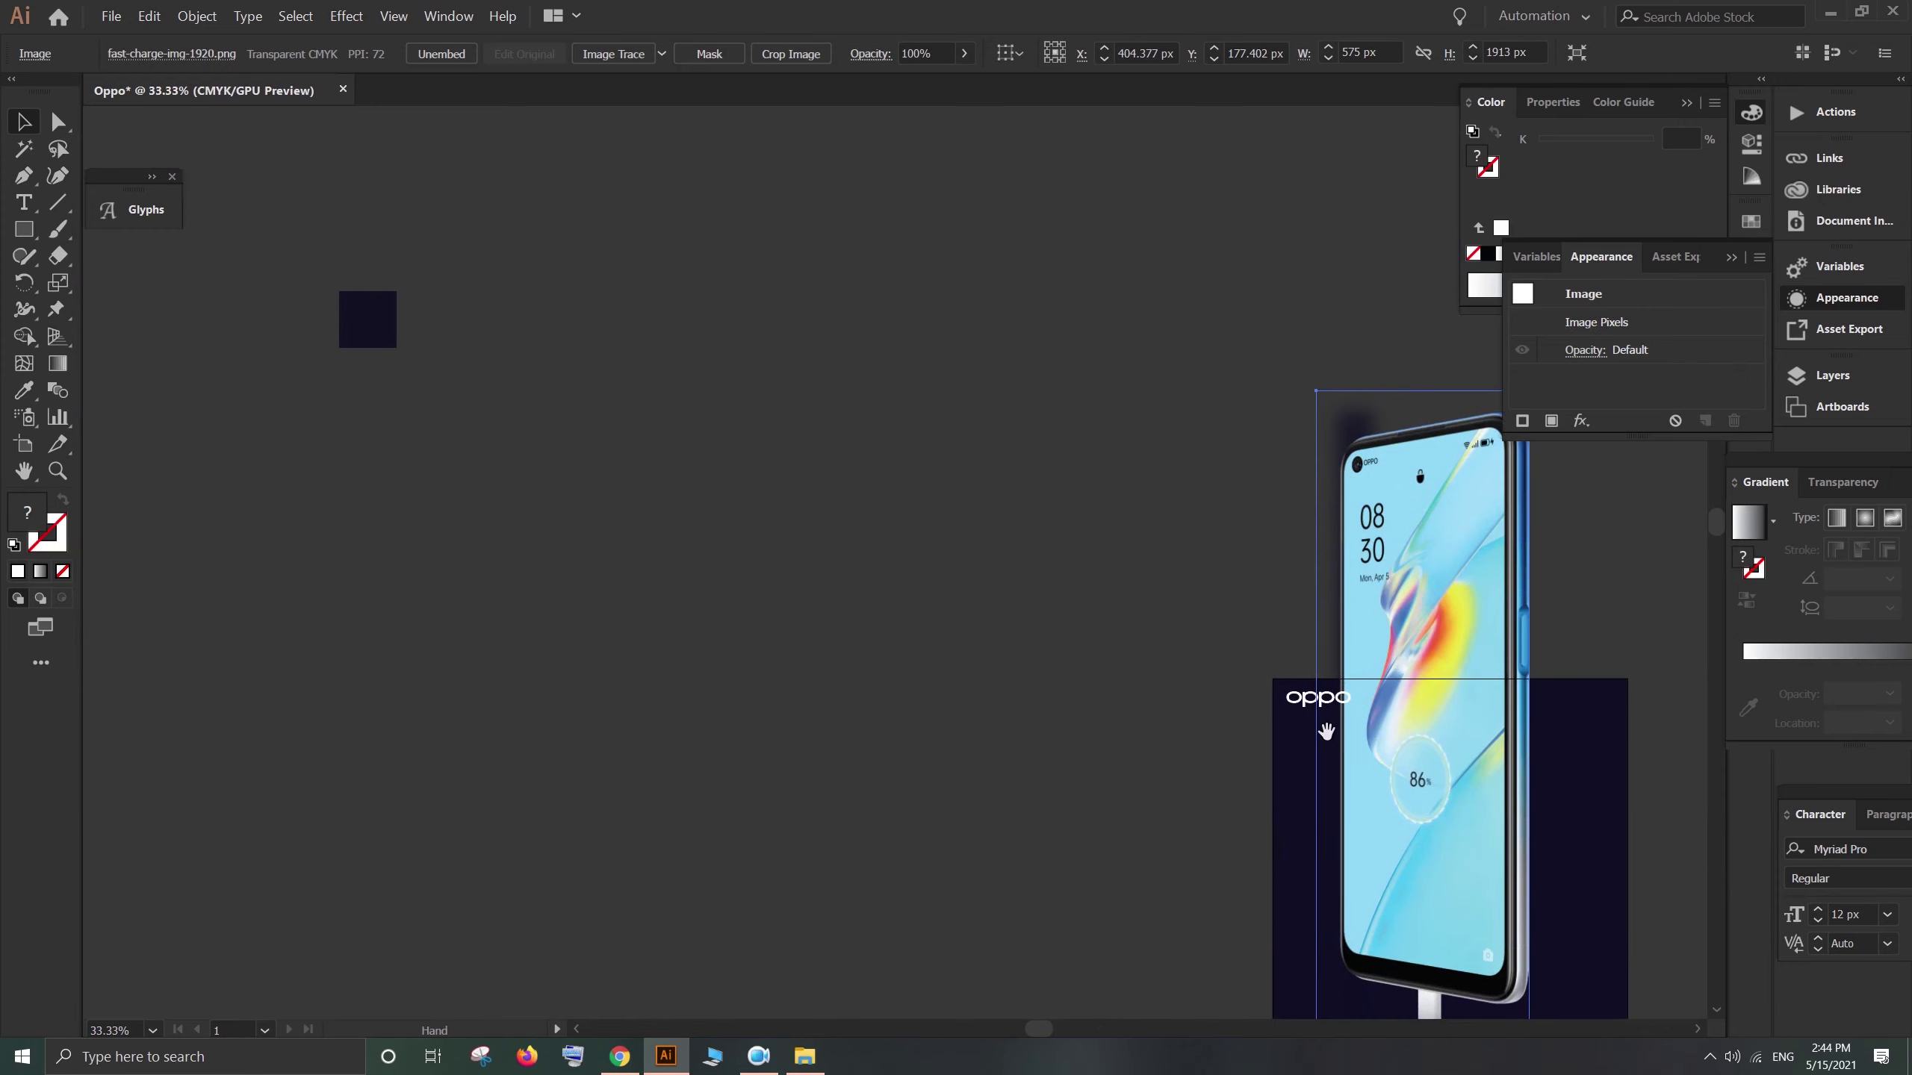
# Step: Move the color sample close to the dark square and apply the sample's navy color to the square with the Eyedropper
pyautogui.moveTo(389, 351); pyautogui.dragTo(883, 521)
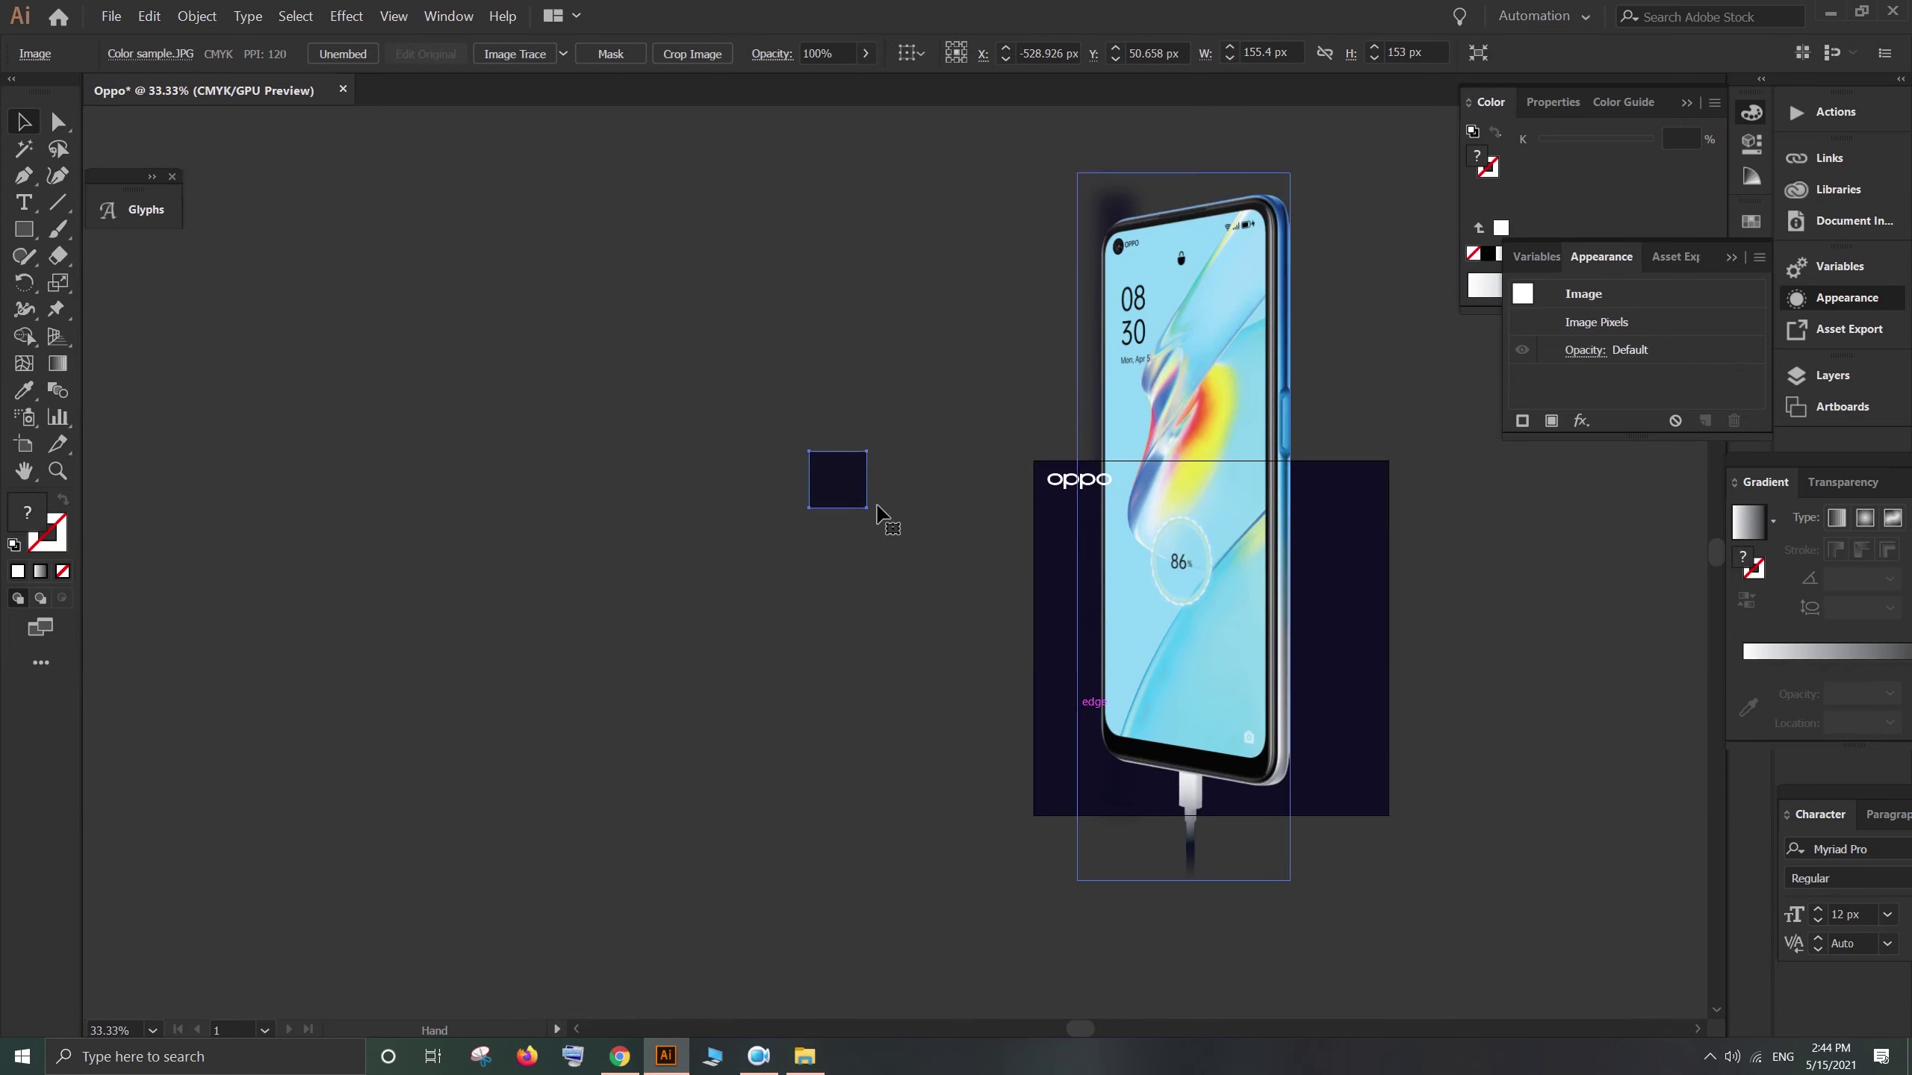
pyautogui.click(1057, 555)
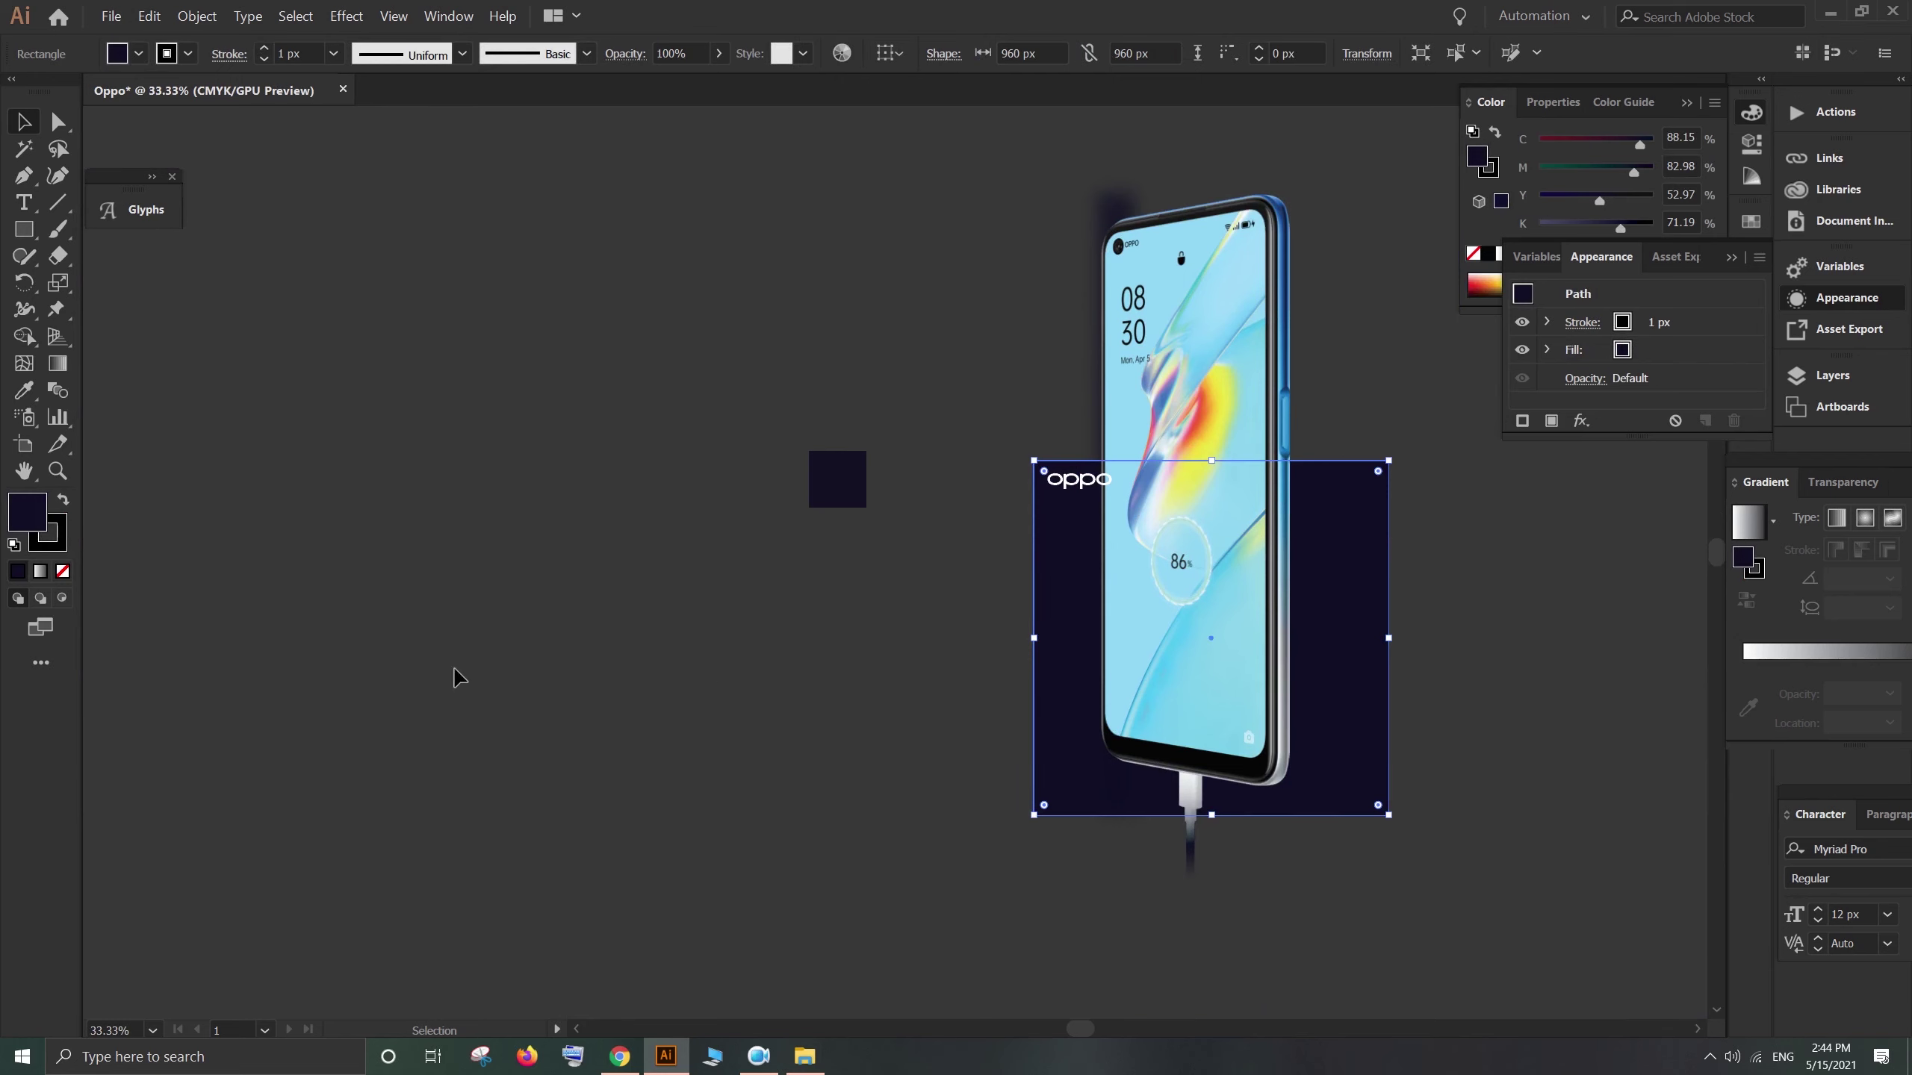
pyautogui.click(23, 391)
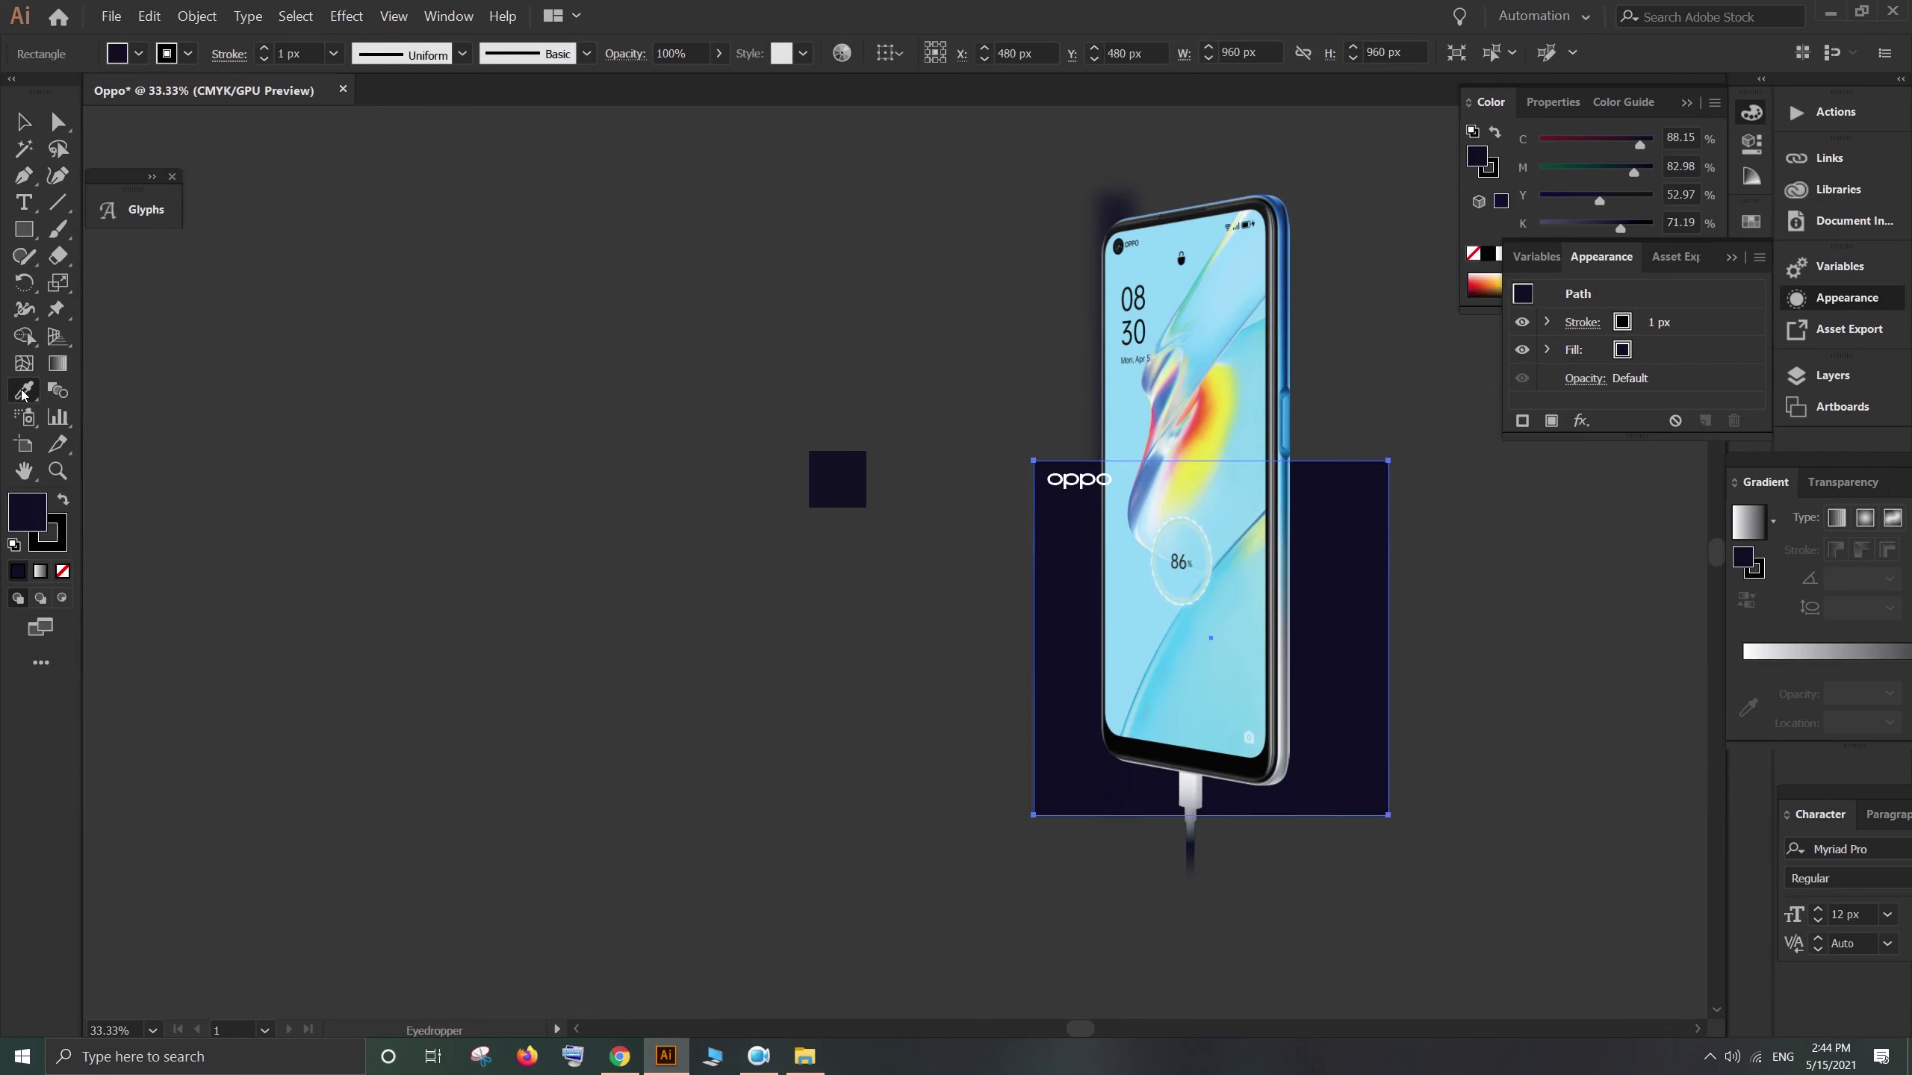
pyautogui.click(866, 505)
pyautogui.click(884, 589)
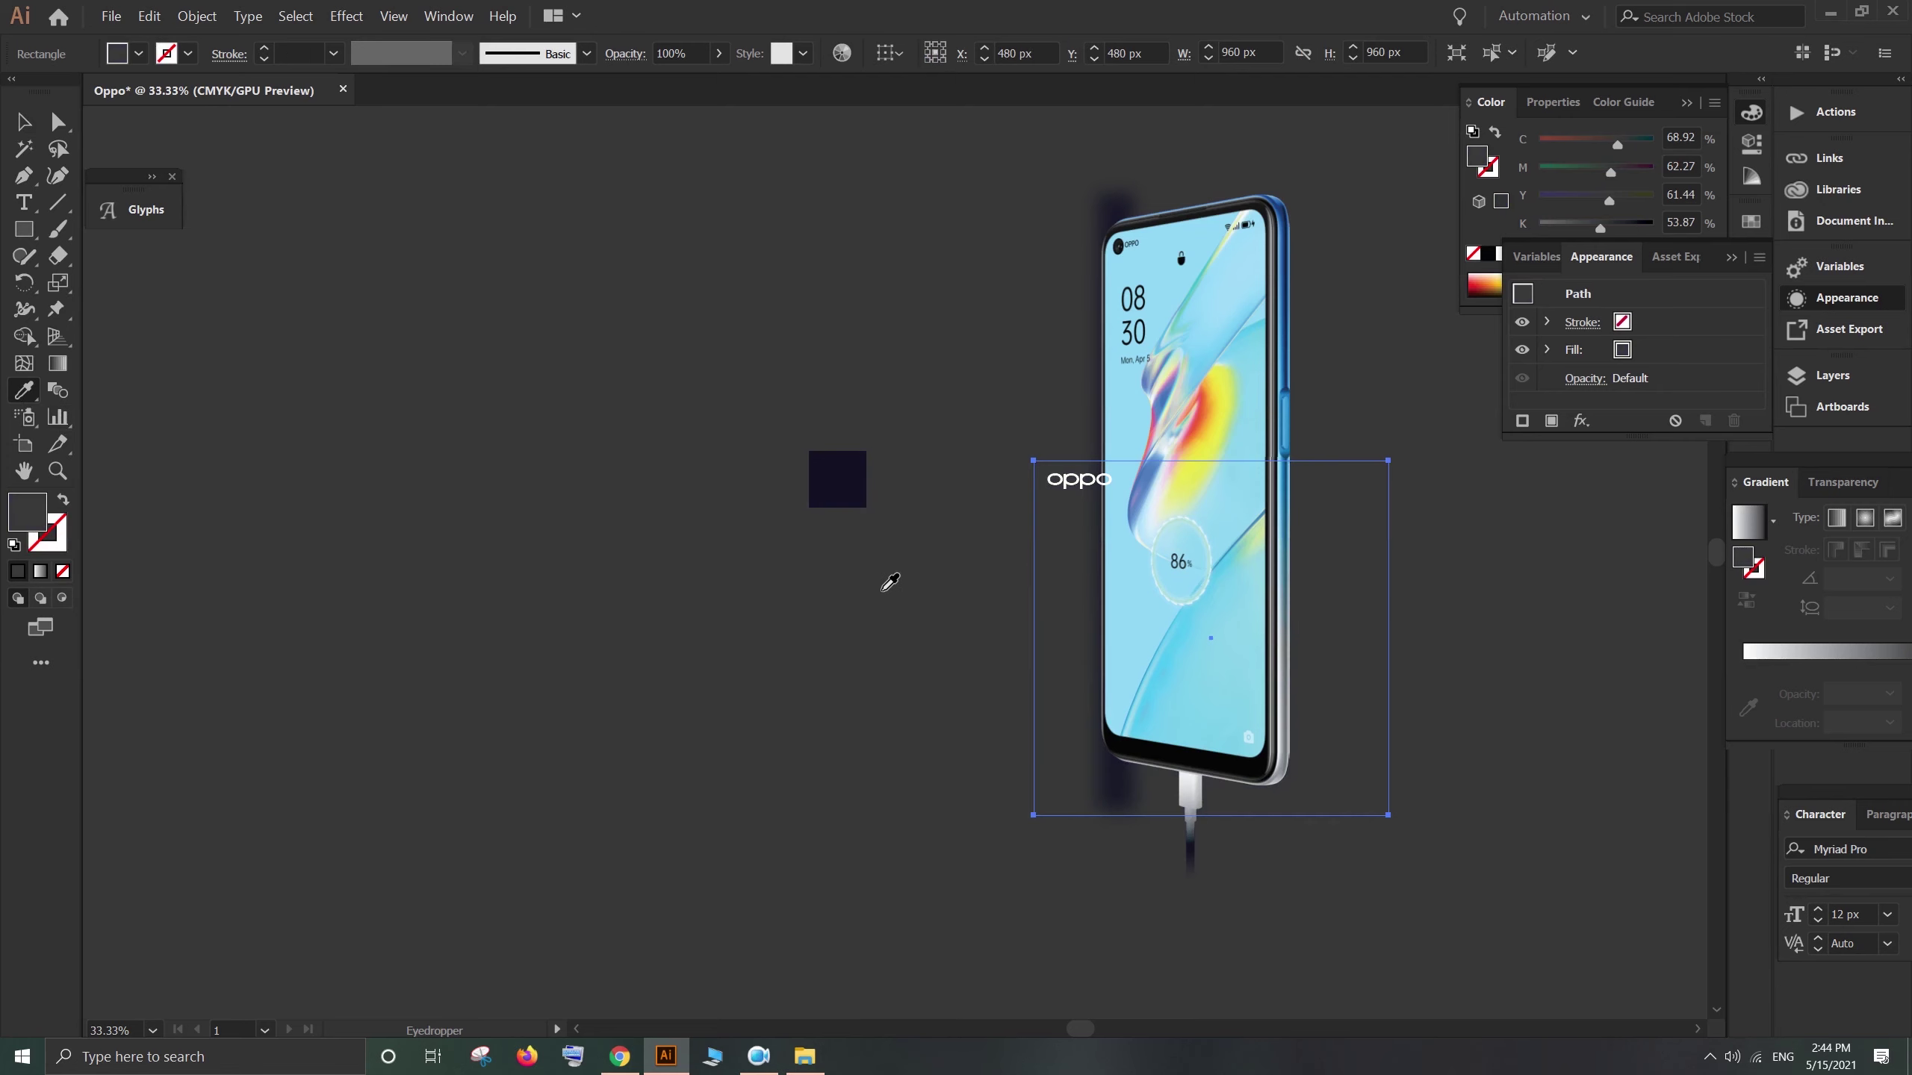
pyautogui.click(853, 504)
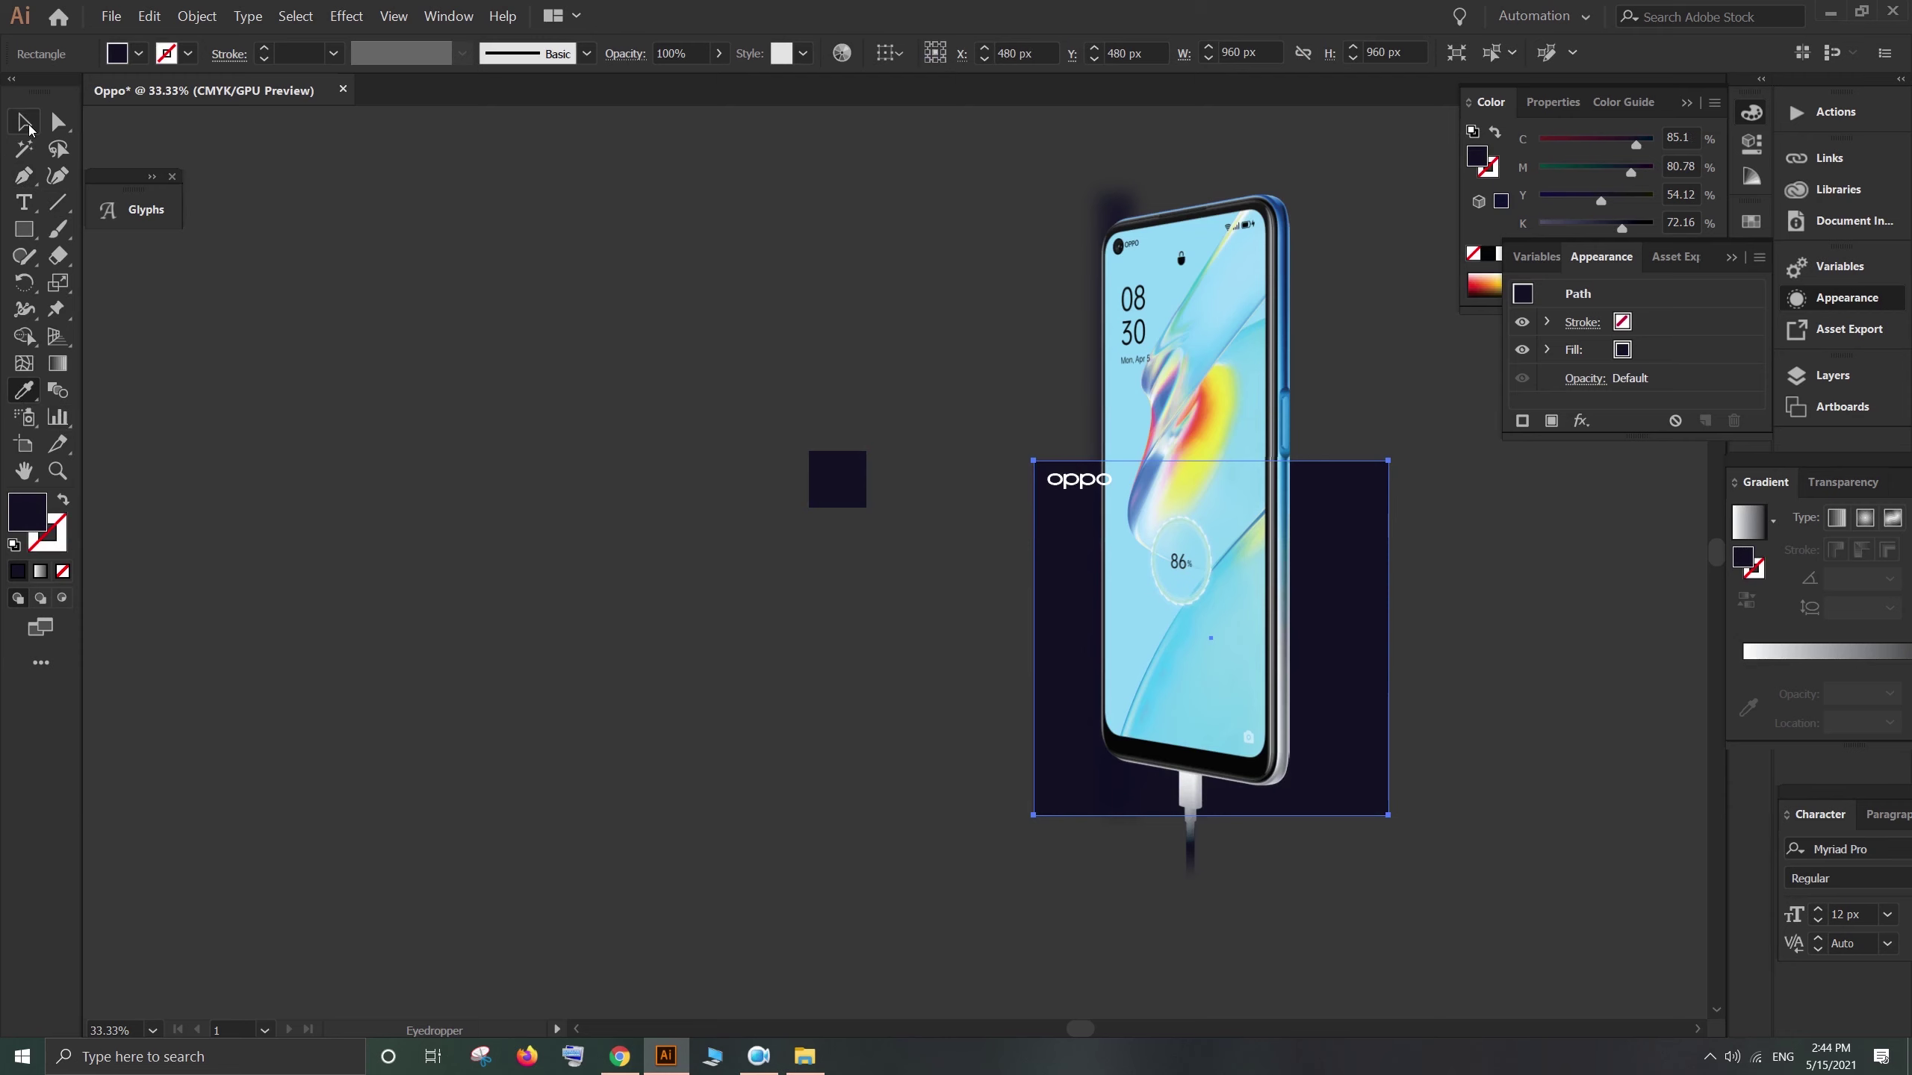
# Step: Delete the color sample image from the document
pyautogui.click(29, 126)
pyautogui.click(638, 557)
pyautogui.click(837, 479)
pyautogui.press('Delete')
pyautogui.moveTo(897, 525); pyautogui.dragTo(626, 428)
# Step: Scale the phone image down proportionally to about 287.5 x 956.5 px
pyautogui.moveTo(935, 454); pyautogui.dragTo(909, 568)
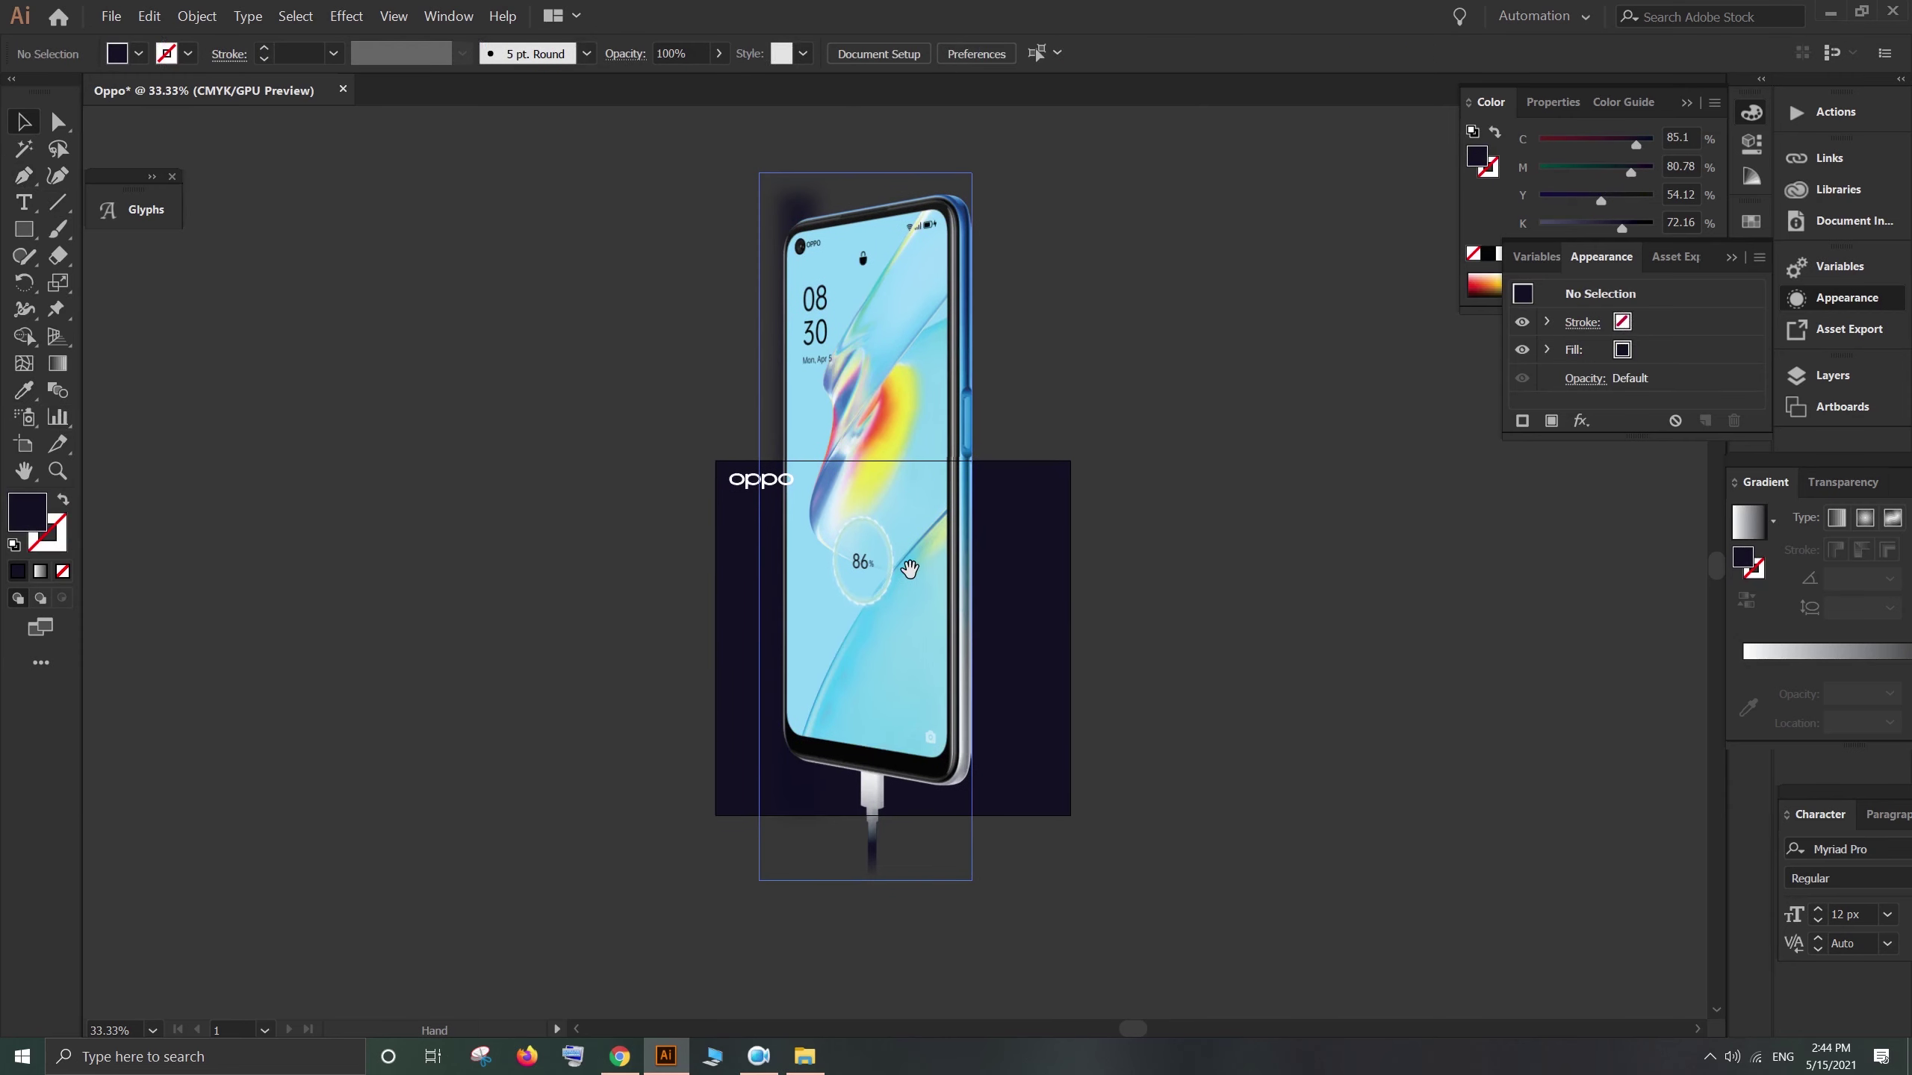
pyautogui.click(909, 568)
pyautogui.moveTo(967, 191); pyautogui.dragTo(861, 541)
pyautogui.scroll(1, 860, 527)
pyautogui.press('v')
pyautogui.scroll(1, 661, 565)
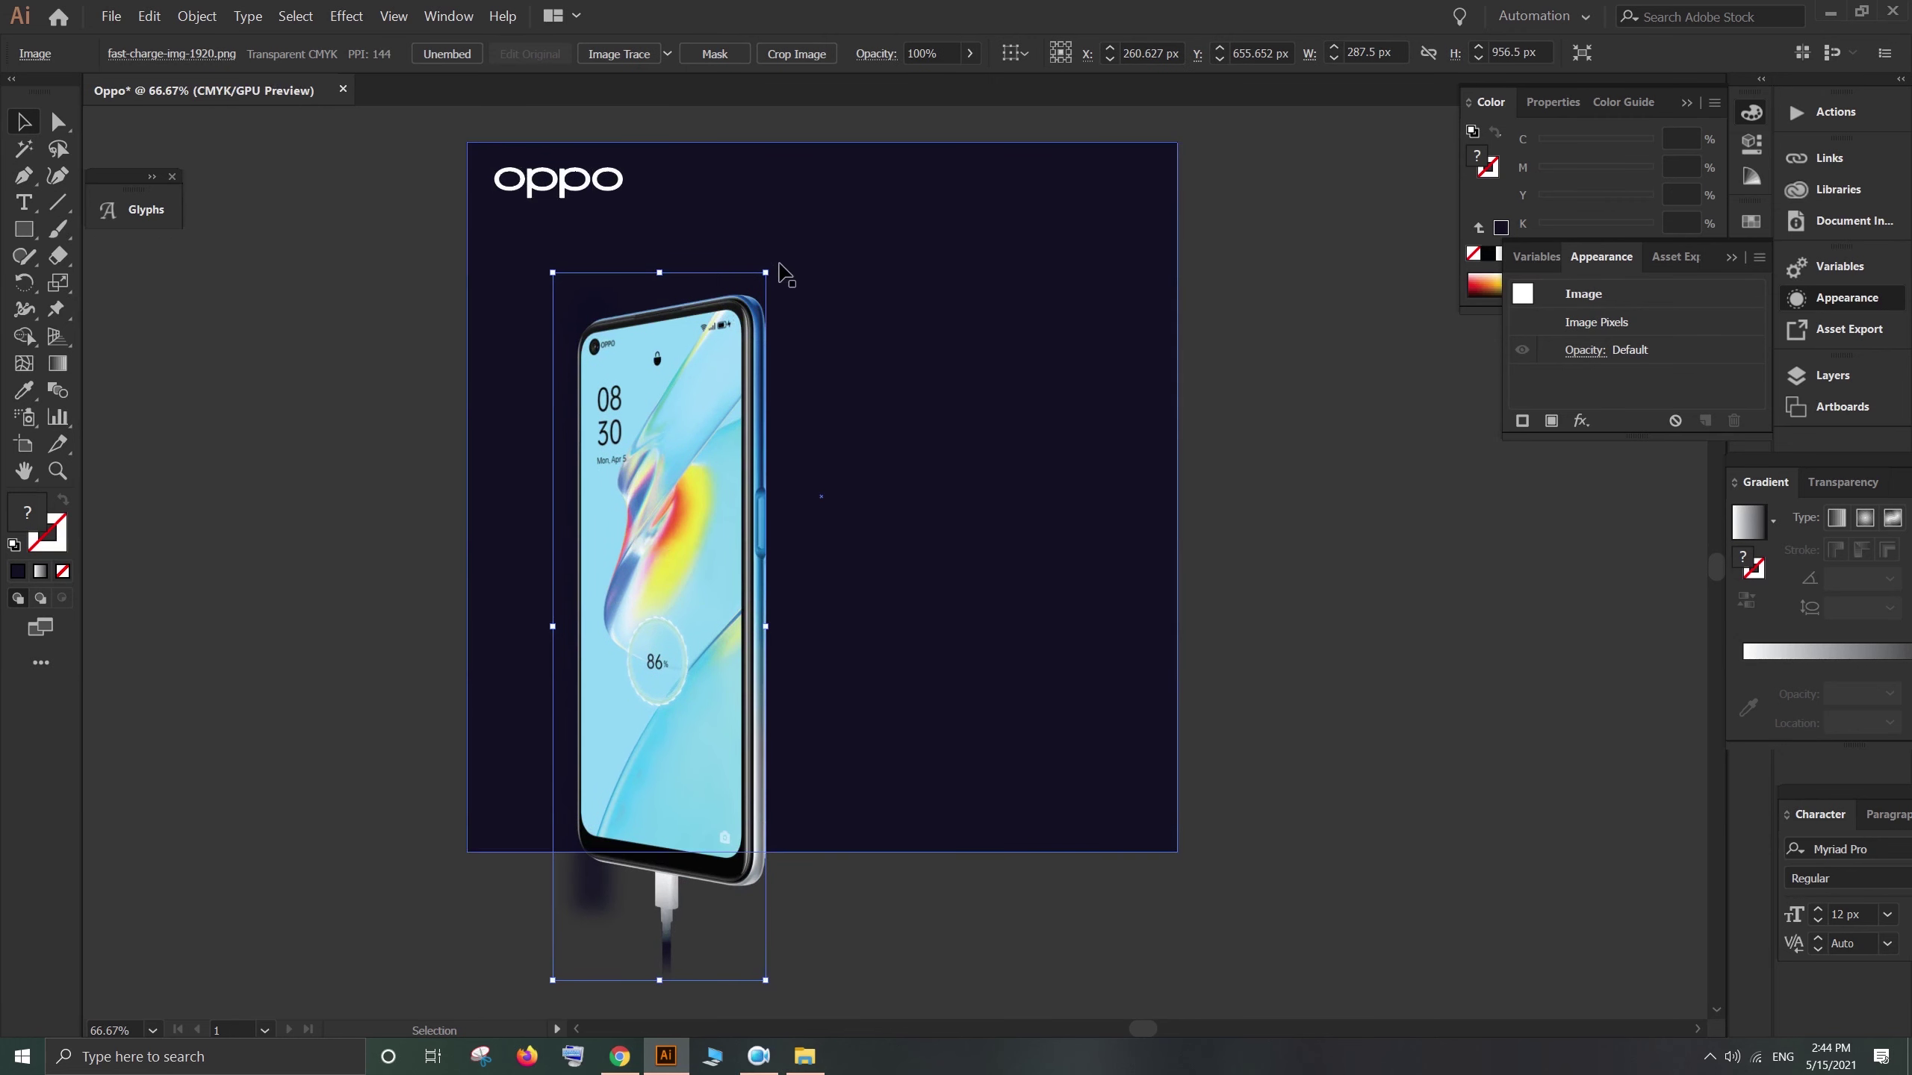
# Step: Rotate the phone image 90° clockwise and place it across the middle of the dark square
pyautogui.moveTo(781, 286); pyautogui.dragTo(958, 679)
pyautogui.moveTo(767, 632); pyautogui.dragTo(808, 537)
pyautogui.moveTo(890, 516); pyautogui.dragTo(930, 488)
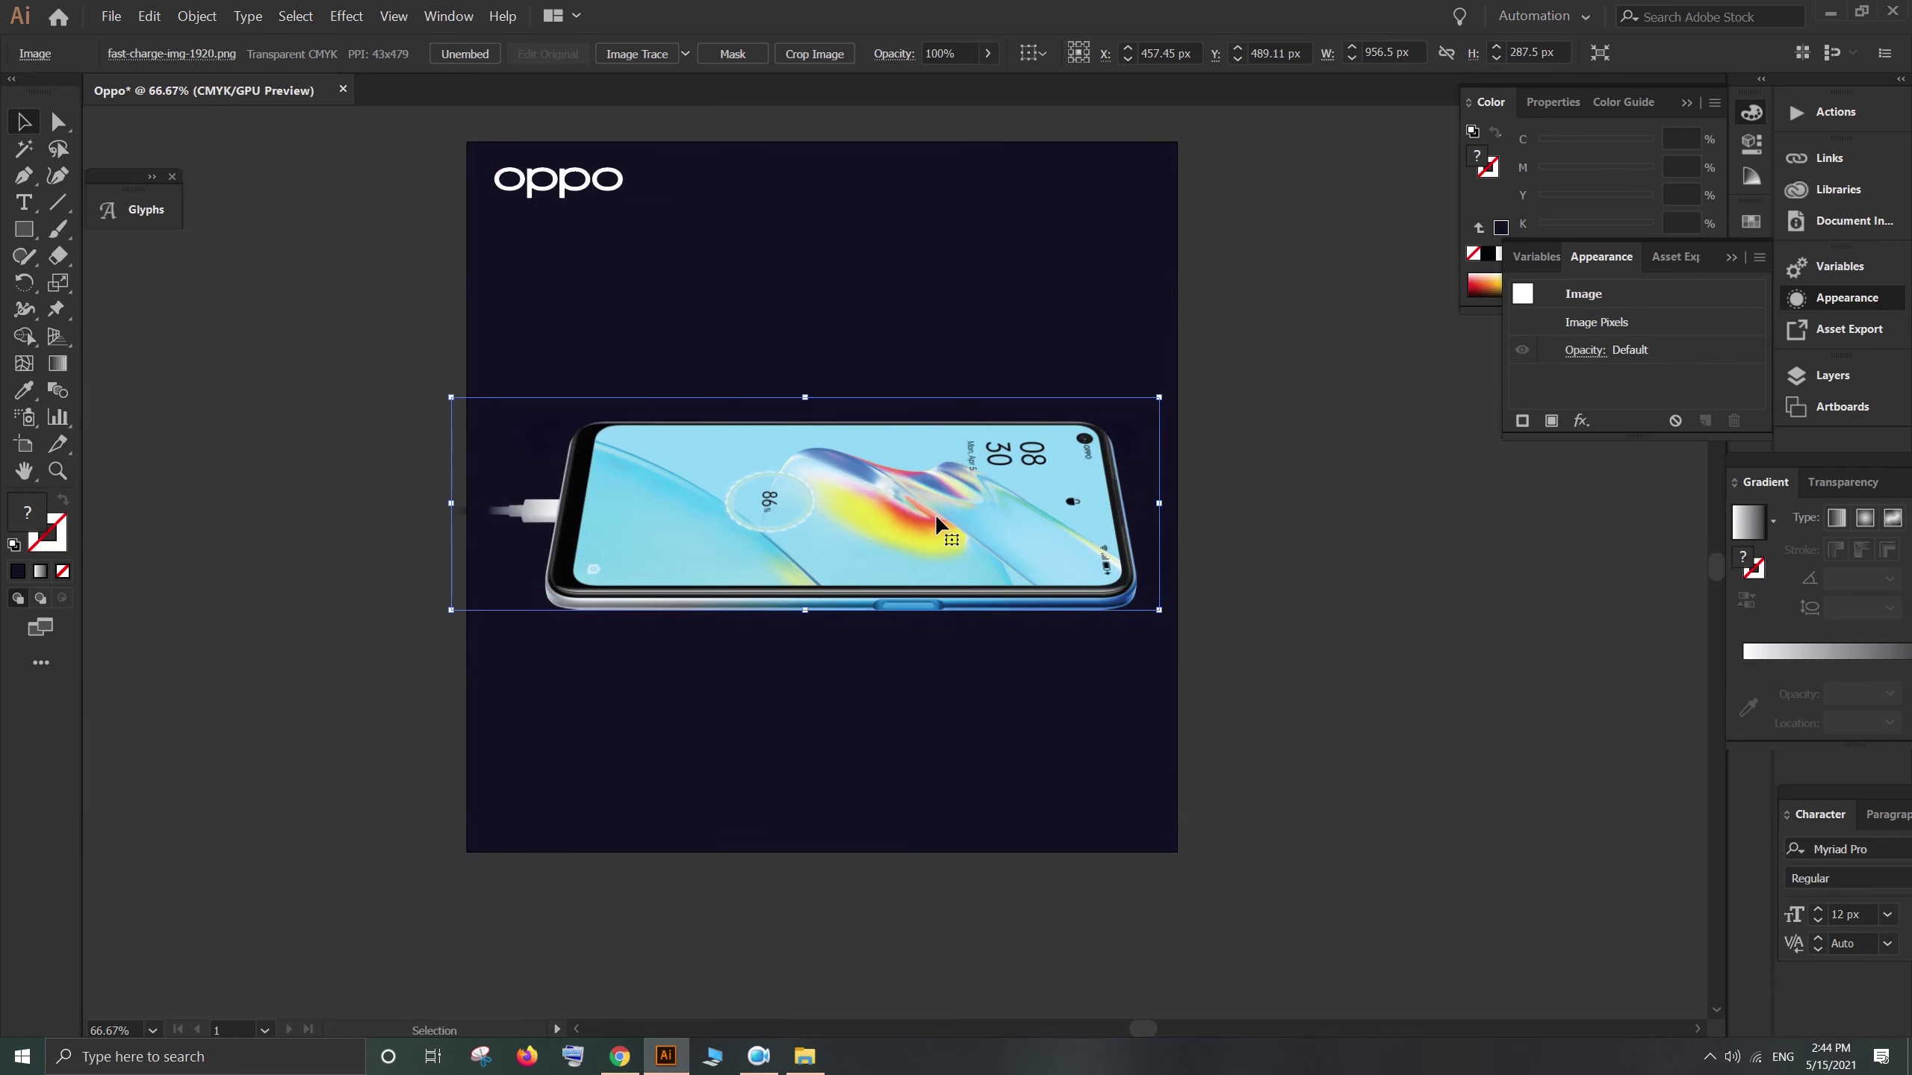
pyautogui.click(1331, 435)
# Step: Align the phone image and dark square on their horizontal centers, and move the square back so it covers the artboard
pyautogui.click(1075, 485)
pyautogui.keyDown('shift'); pyautogui.click(1046, 290); pyautogui.keyUp('shift')
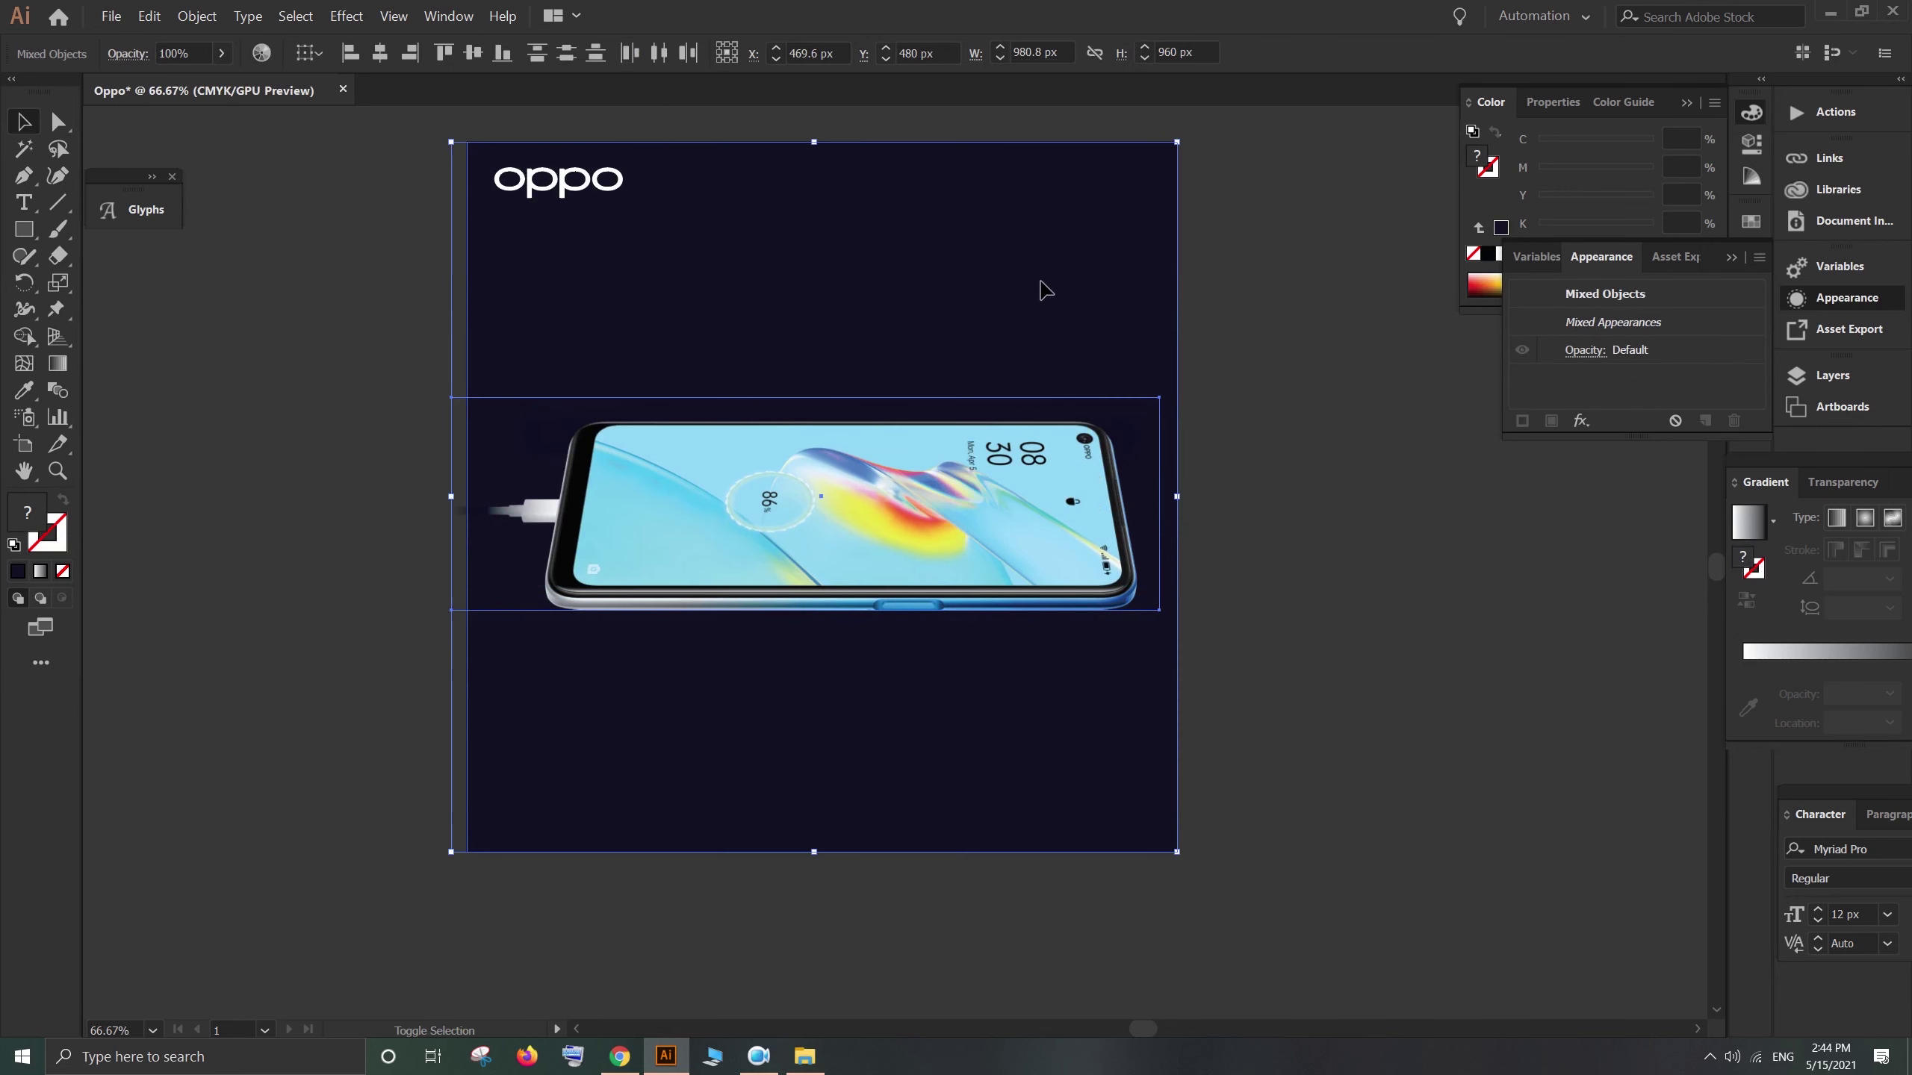
pyautogui.click(315, 451)
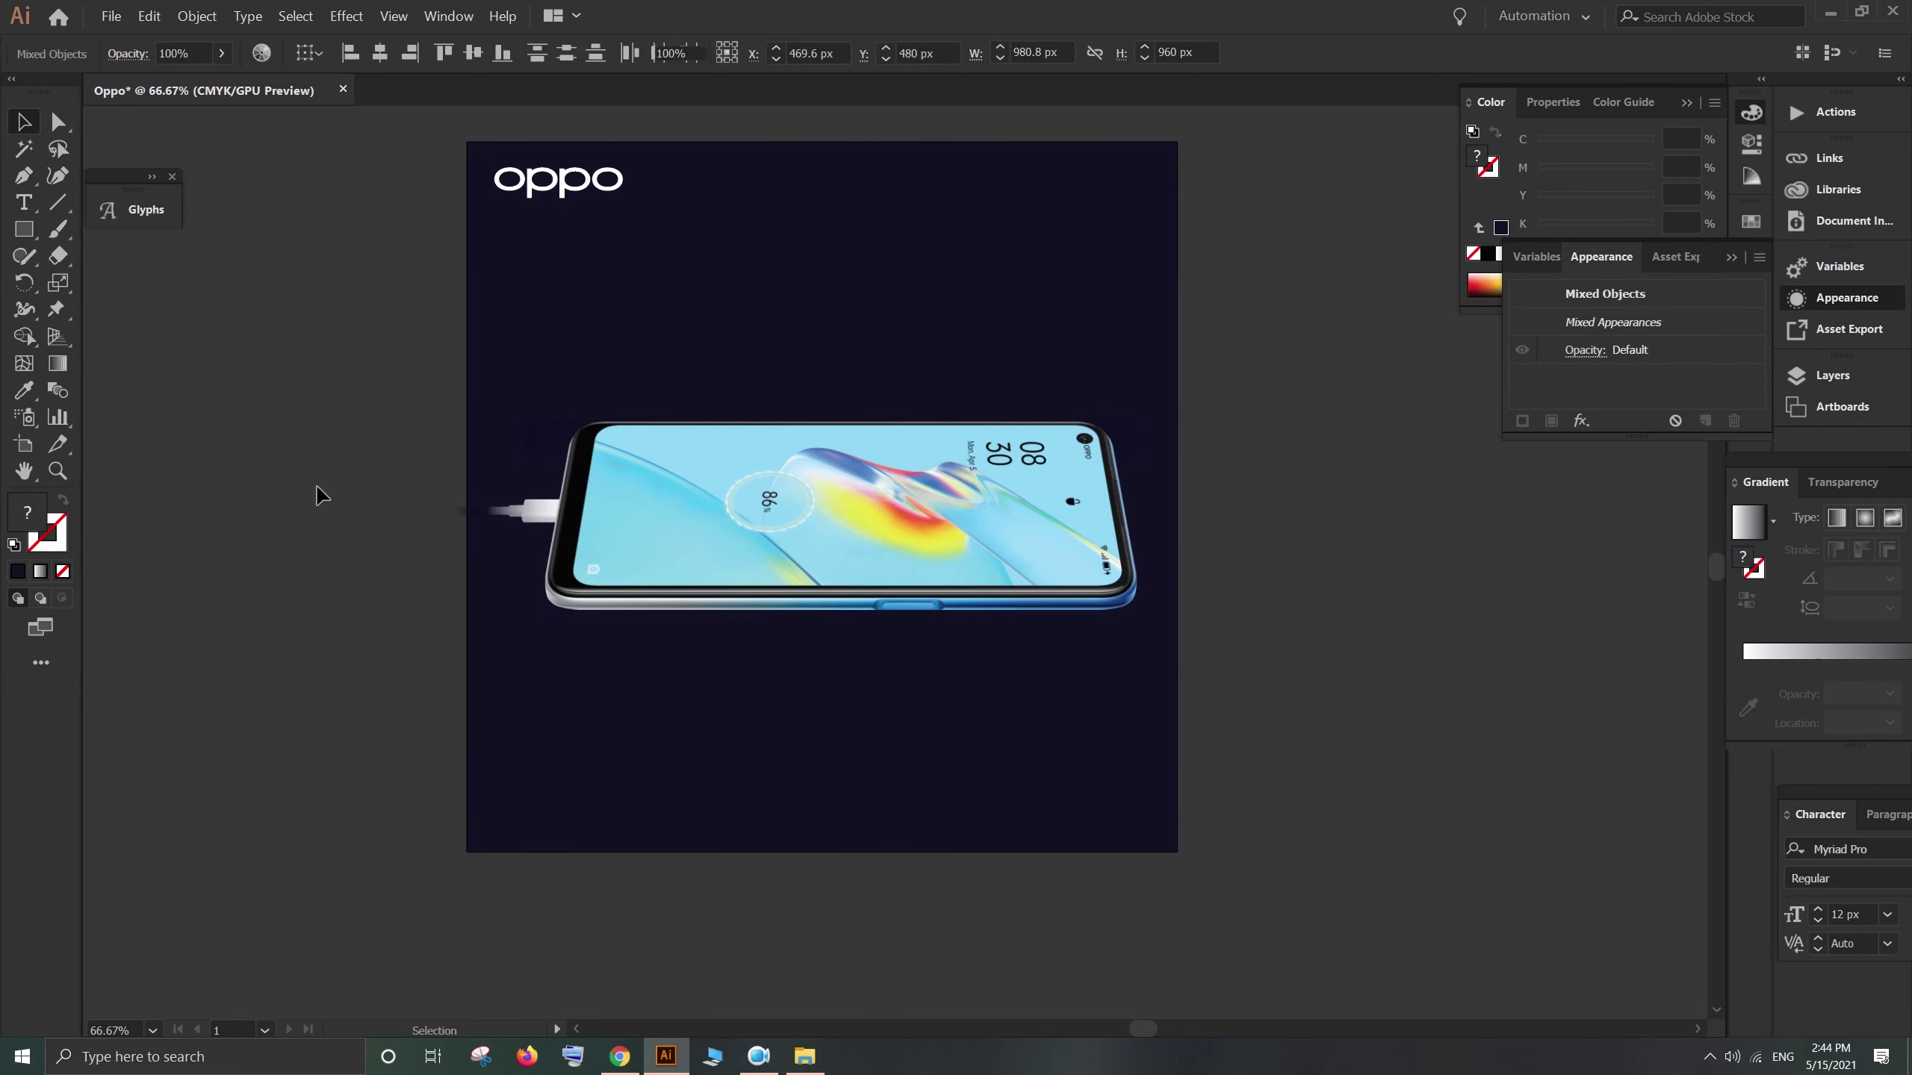
pyautogui.hotkey('ctrl', 'a')
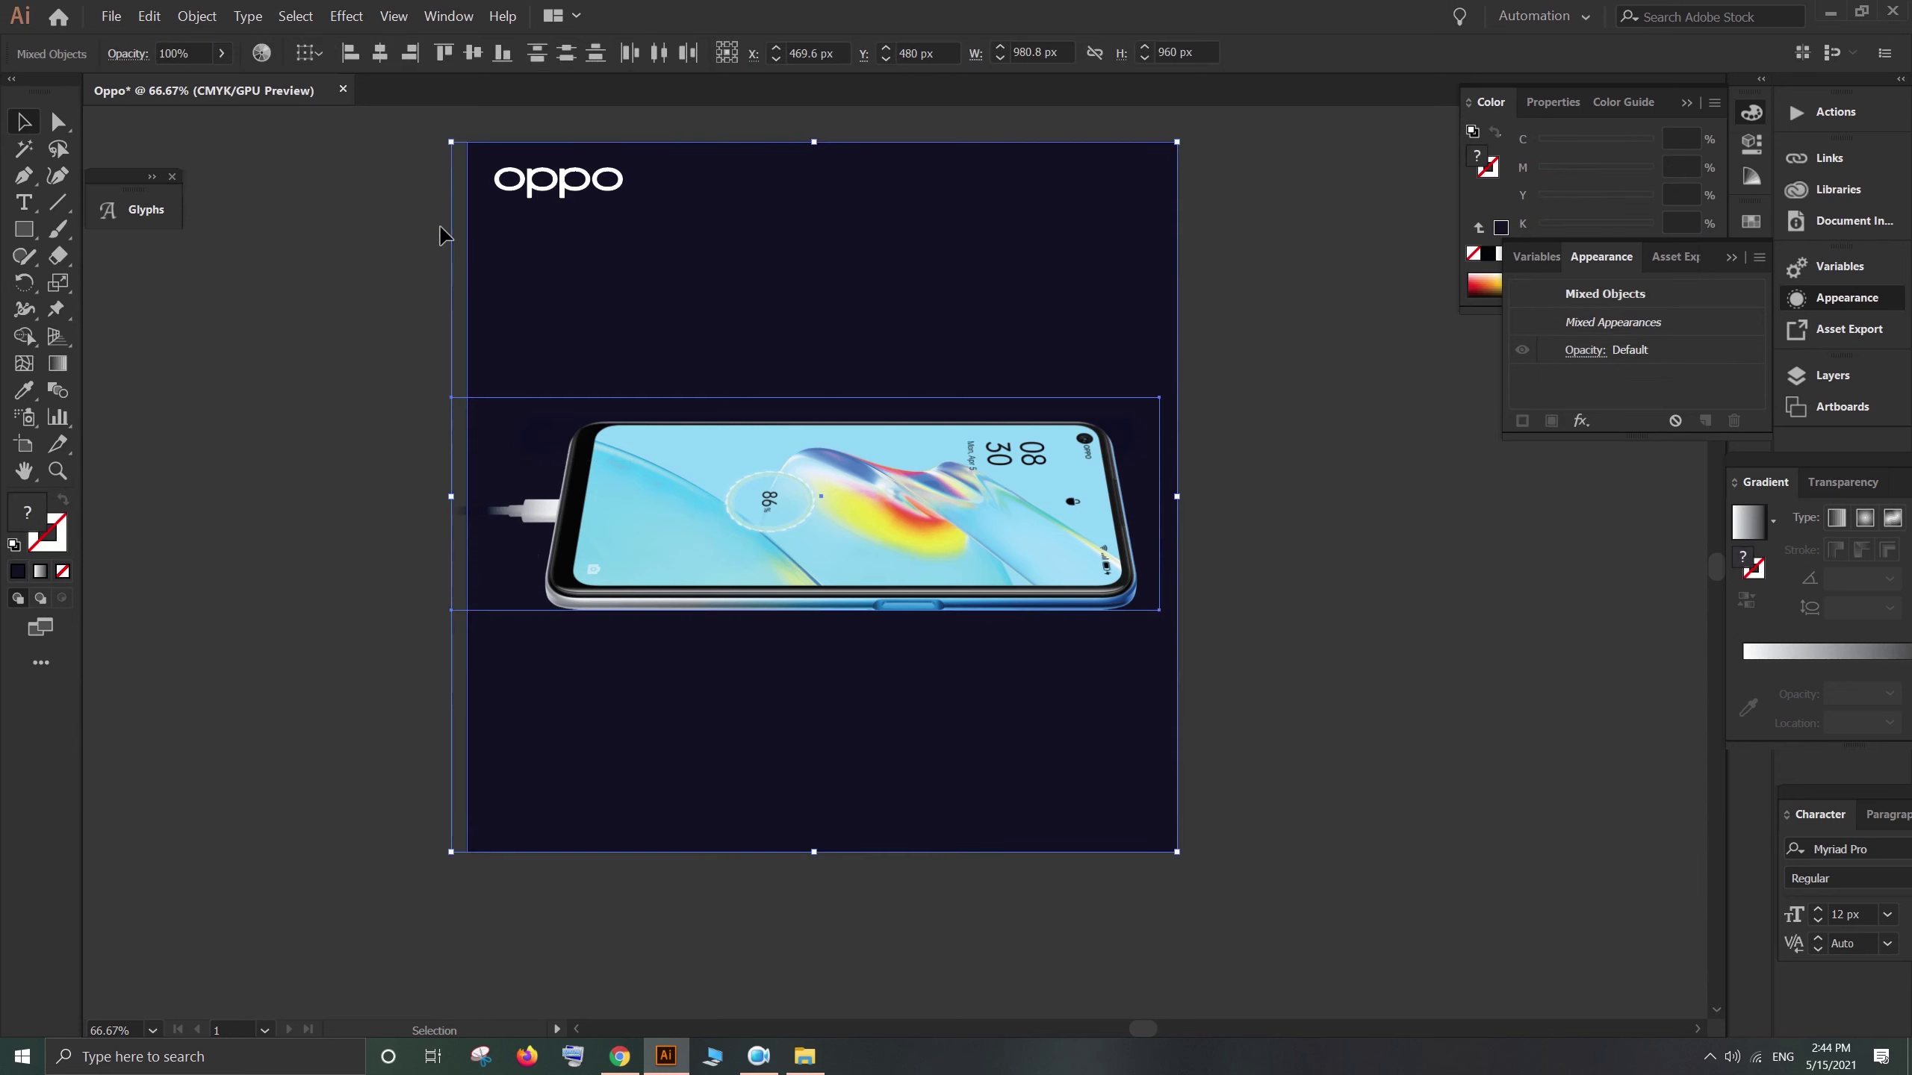
pyautogui.click(380, 54)
pyautogui.click(427, 329)
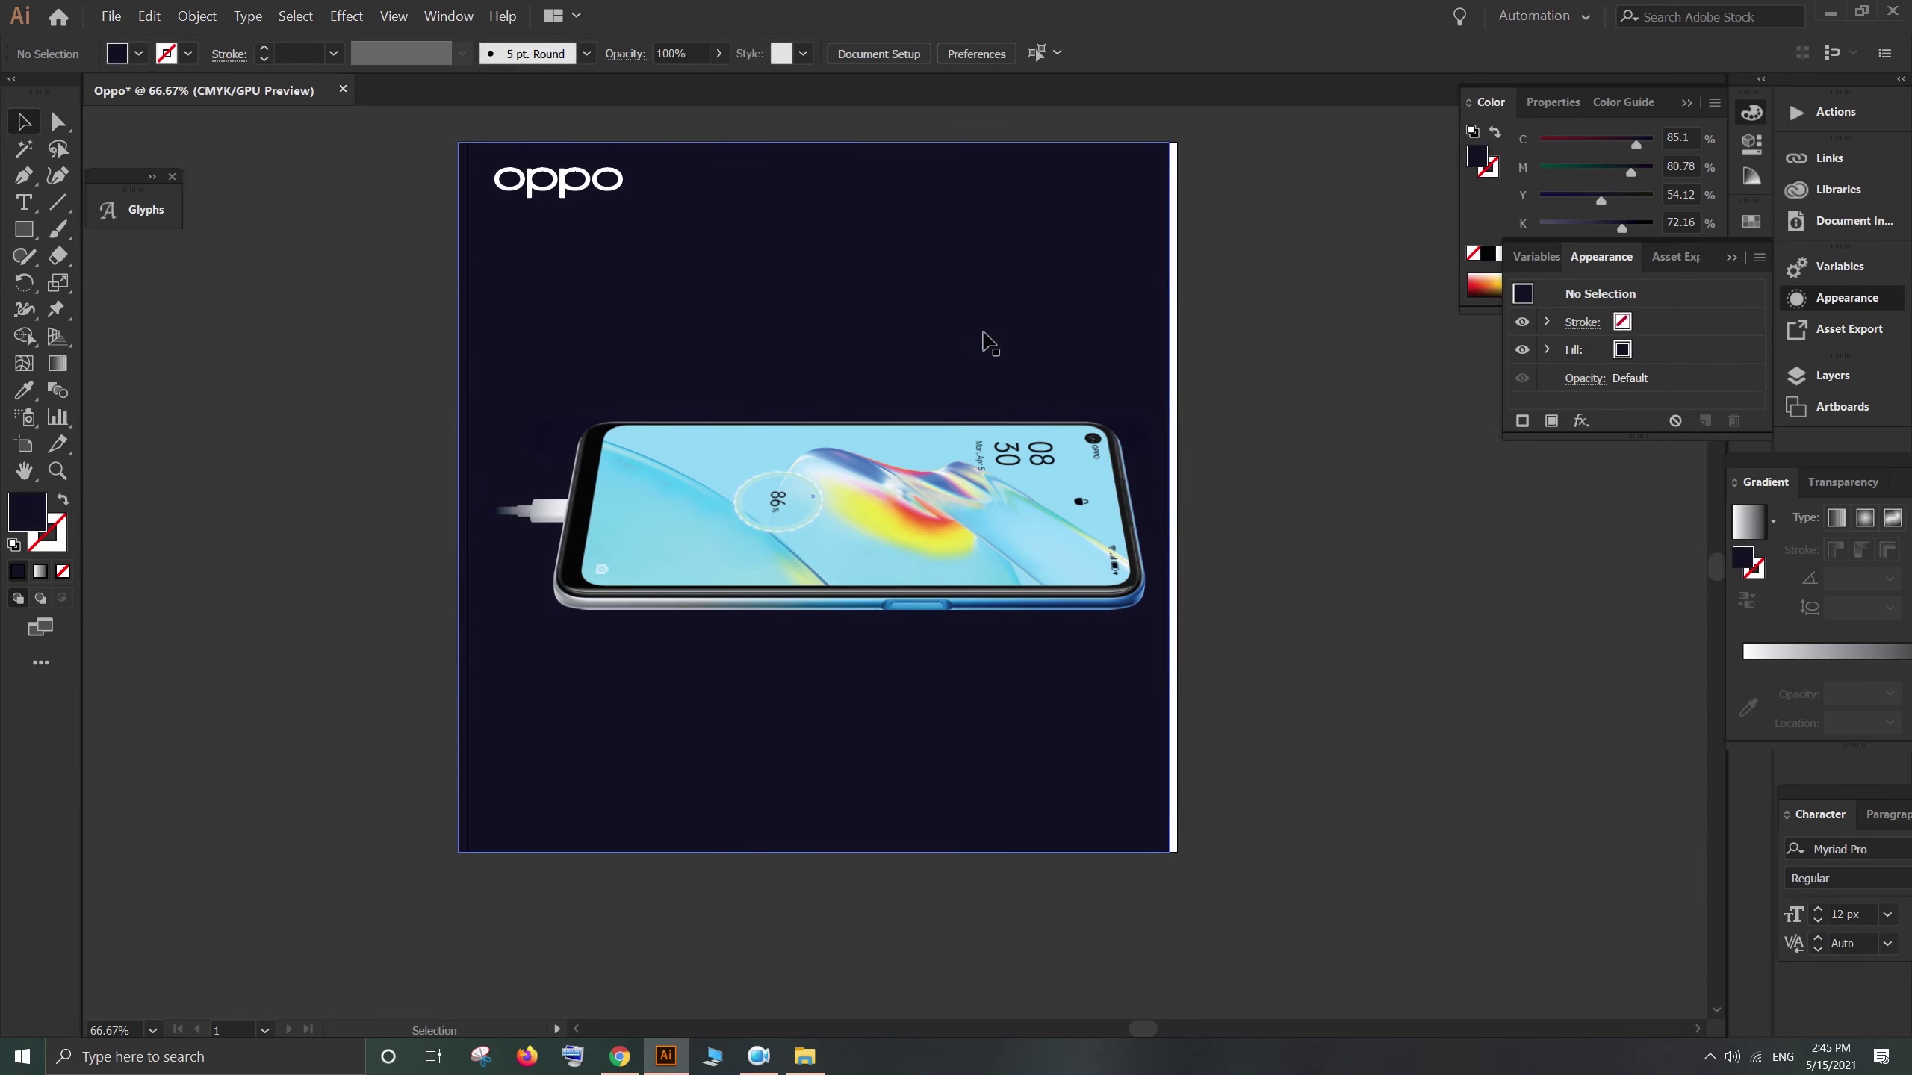
pyautogui.moveTo(986, 336); pyautogui.dragTo(1006, 335)
pyautogui.click(1425, 479)
pyautogui.moveTo(1336, 495); pyautogui.dragTo(1325, 447)
# Step: Enlarge the phone image proportionally to about 1000 x 300 px, extending its cable end past the artboard's left edge
pyautogui.click(801, 505)
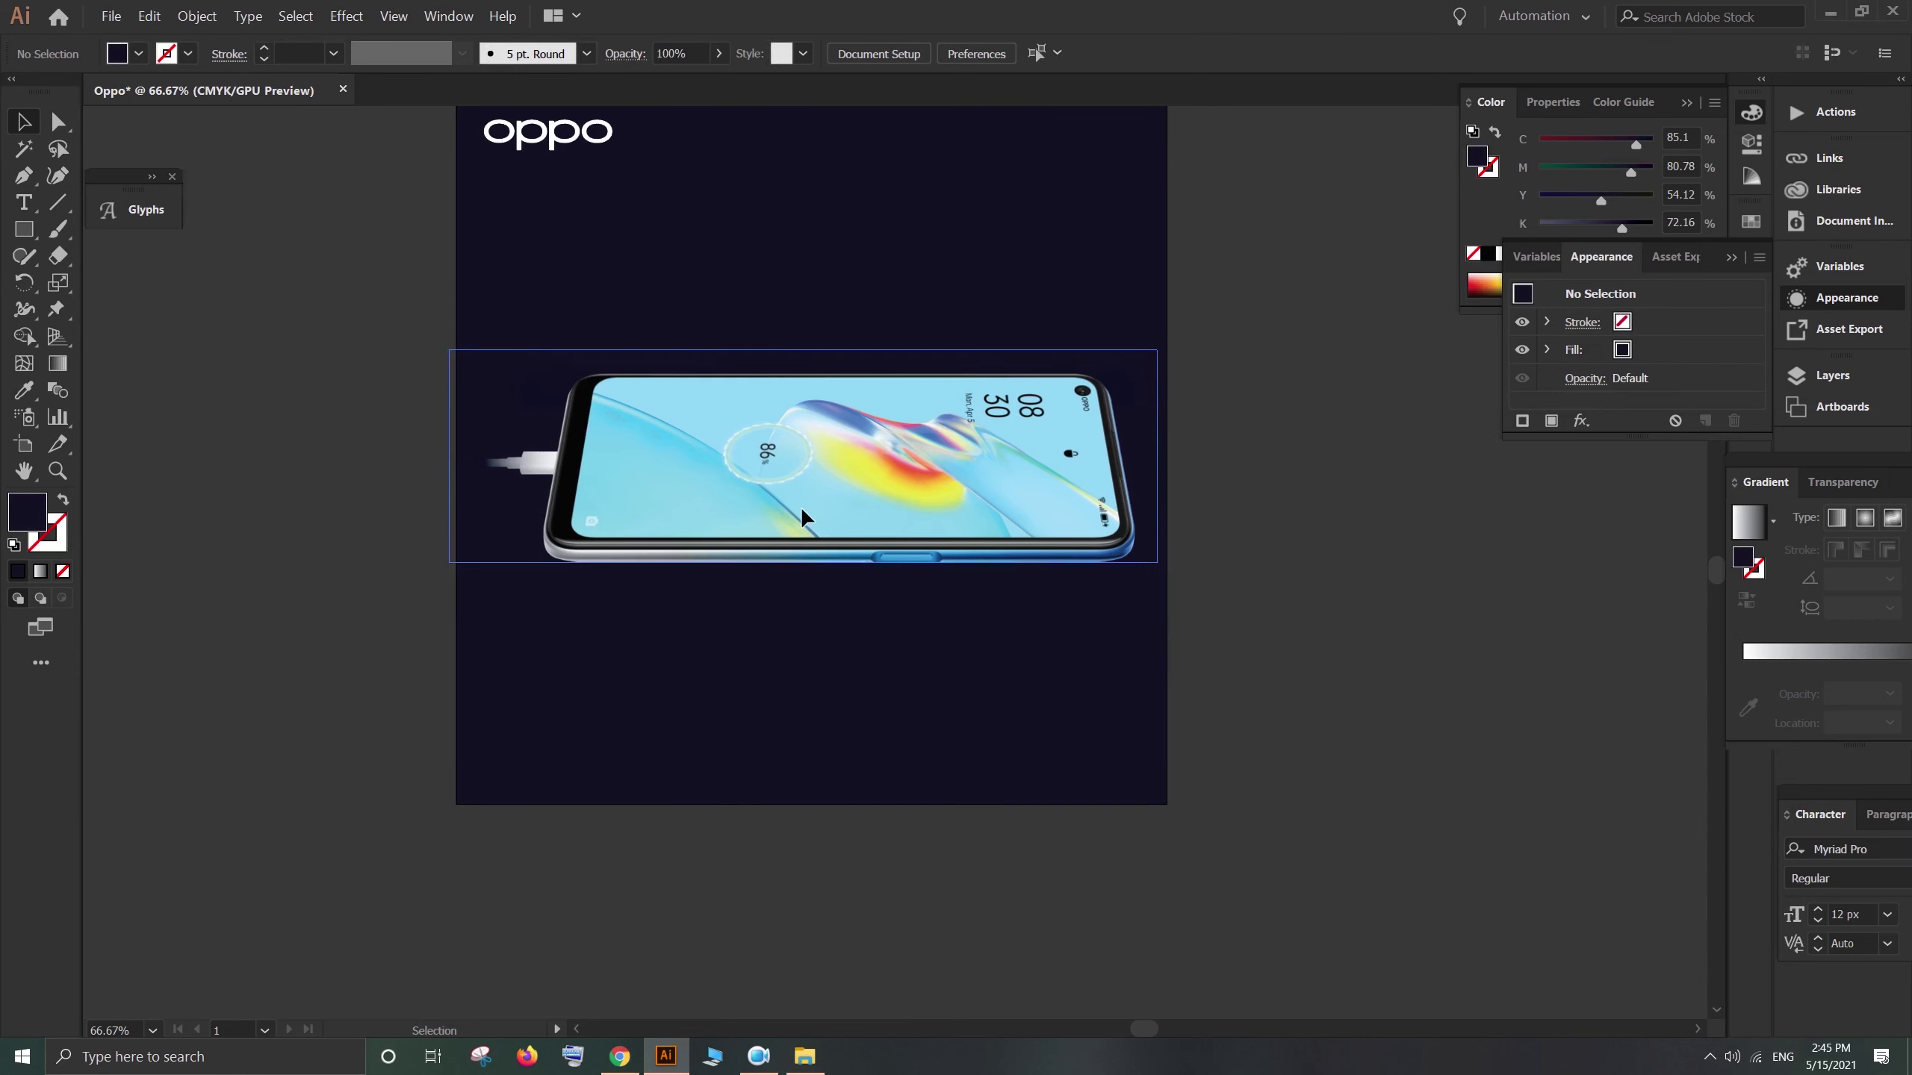
pyautogui.moveTo(450, 353); pyautogui.dragTo(427, 343)
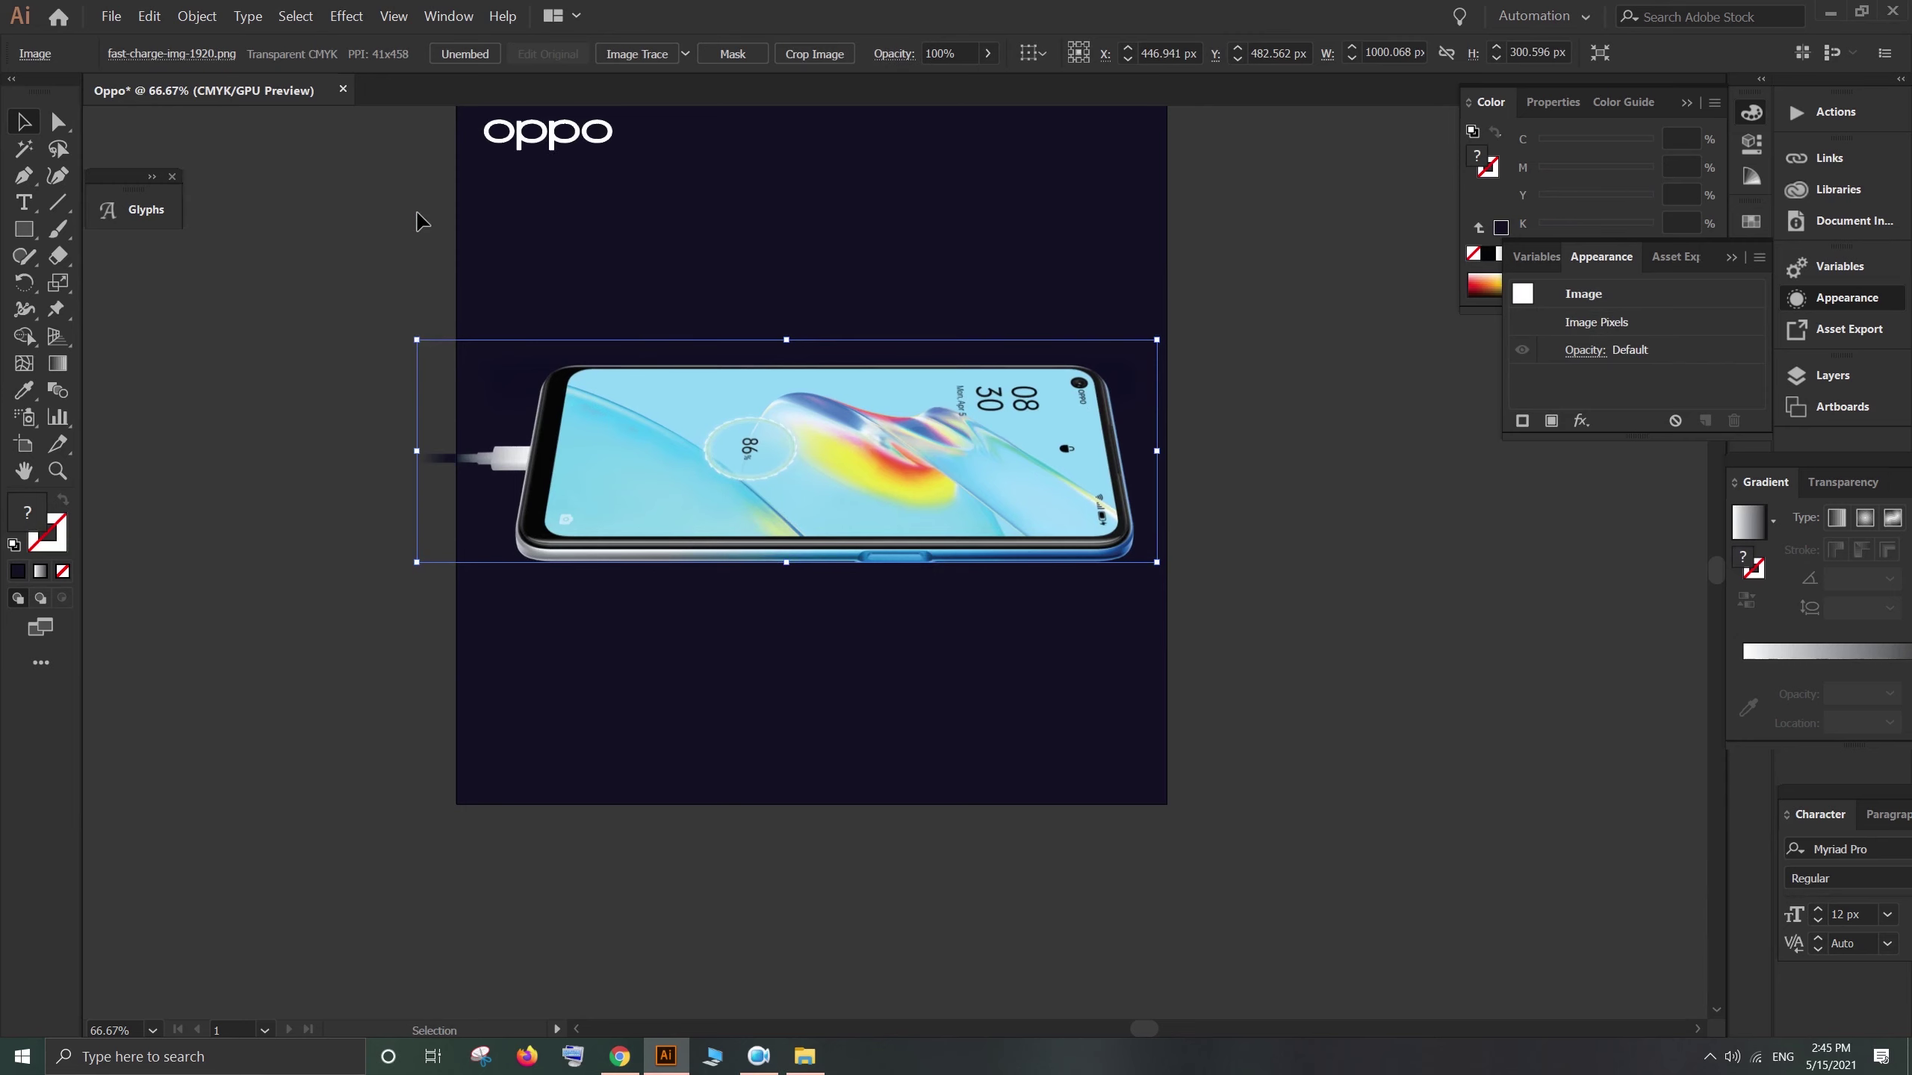
pyautogui.click(732, 55)
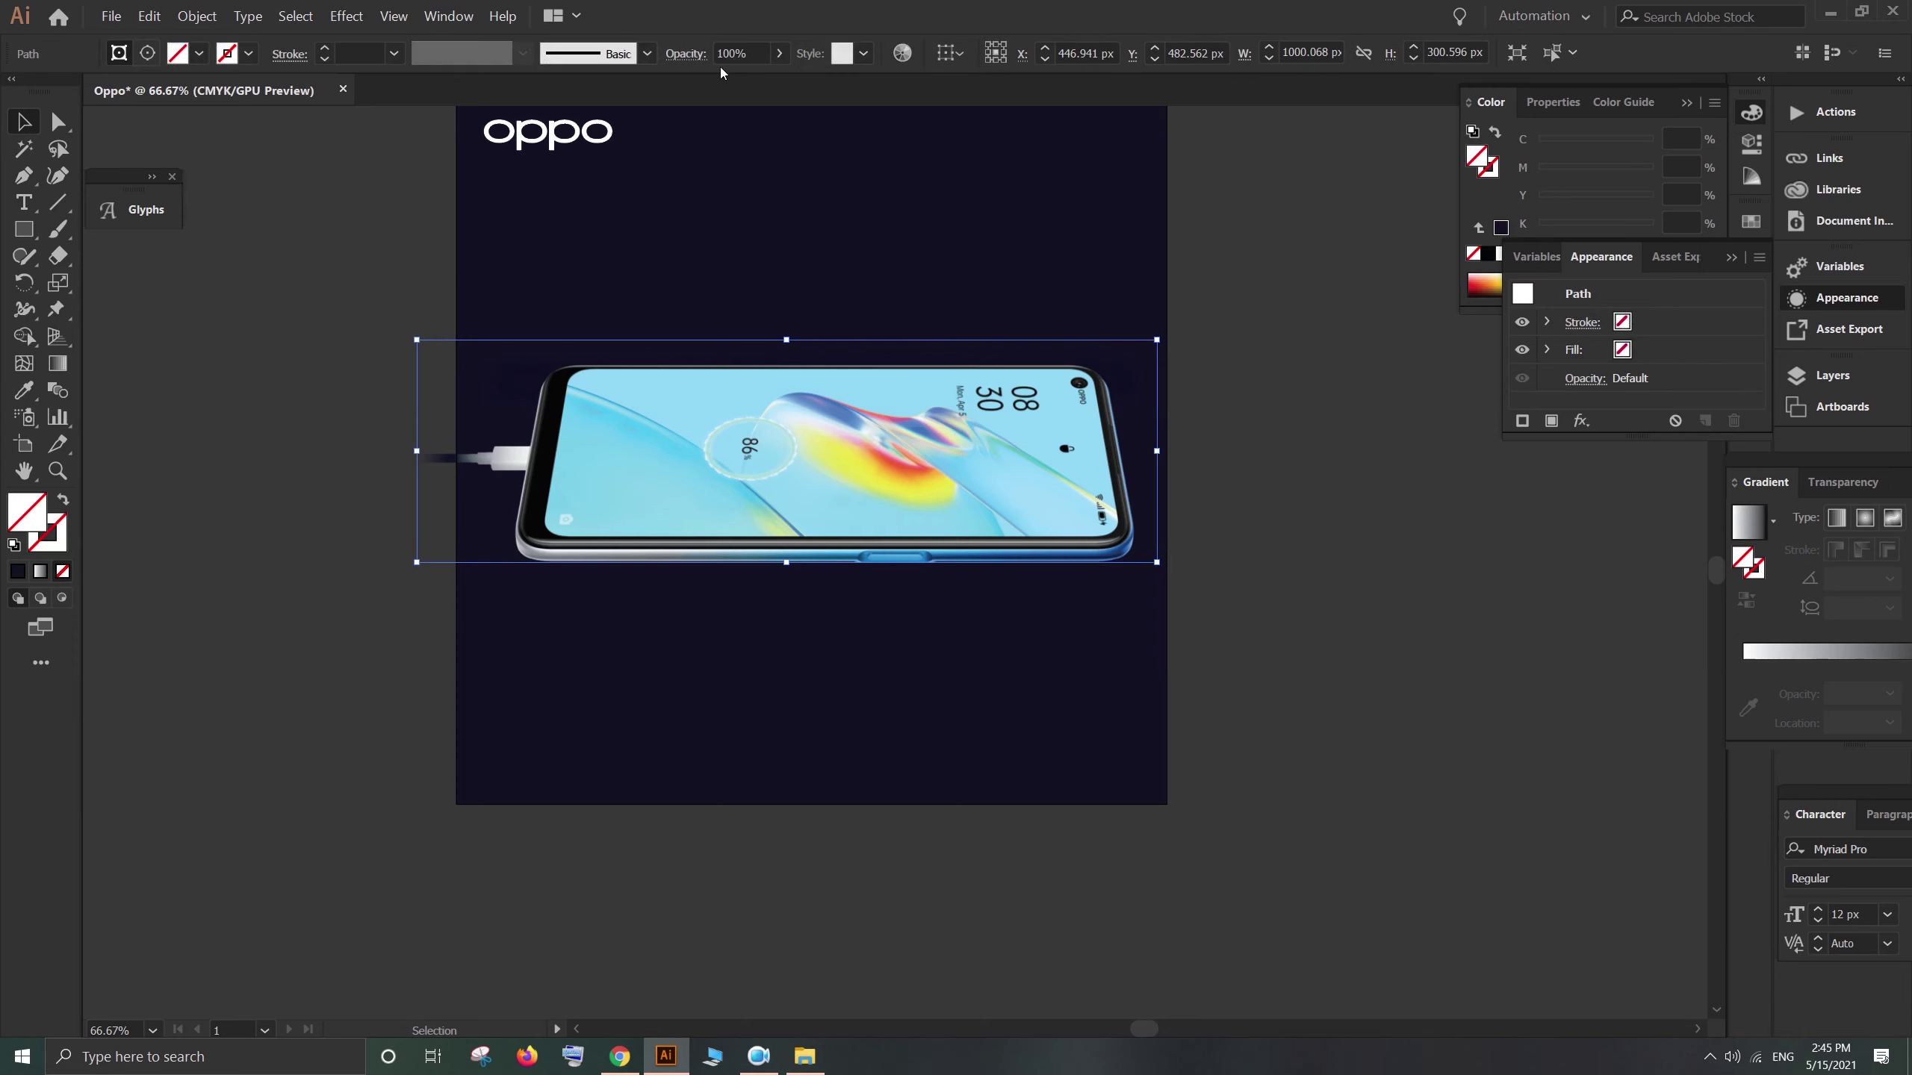
pyautogui.hotkey('ctrl', 'z')
pyautogui.click(349, 391)
# Step: Crop the phone image's cable end so its left side stops at the artboard's left edge, keeping it about 946 px wide
pyautogui.click(622, 431)
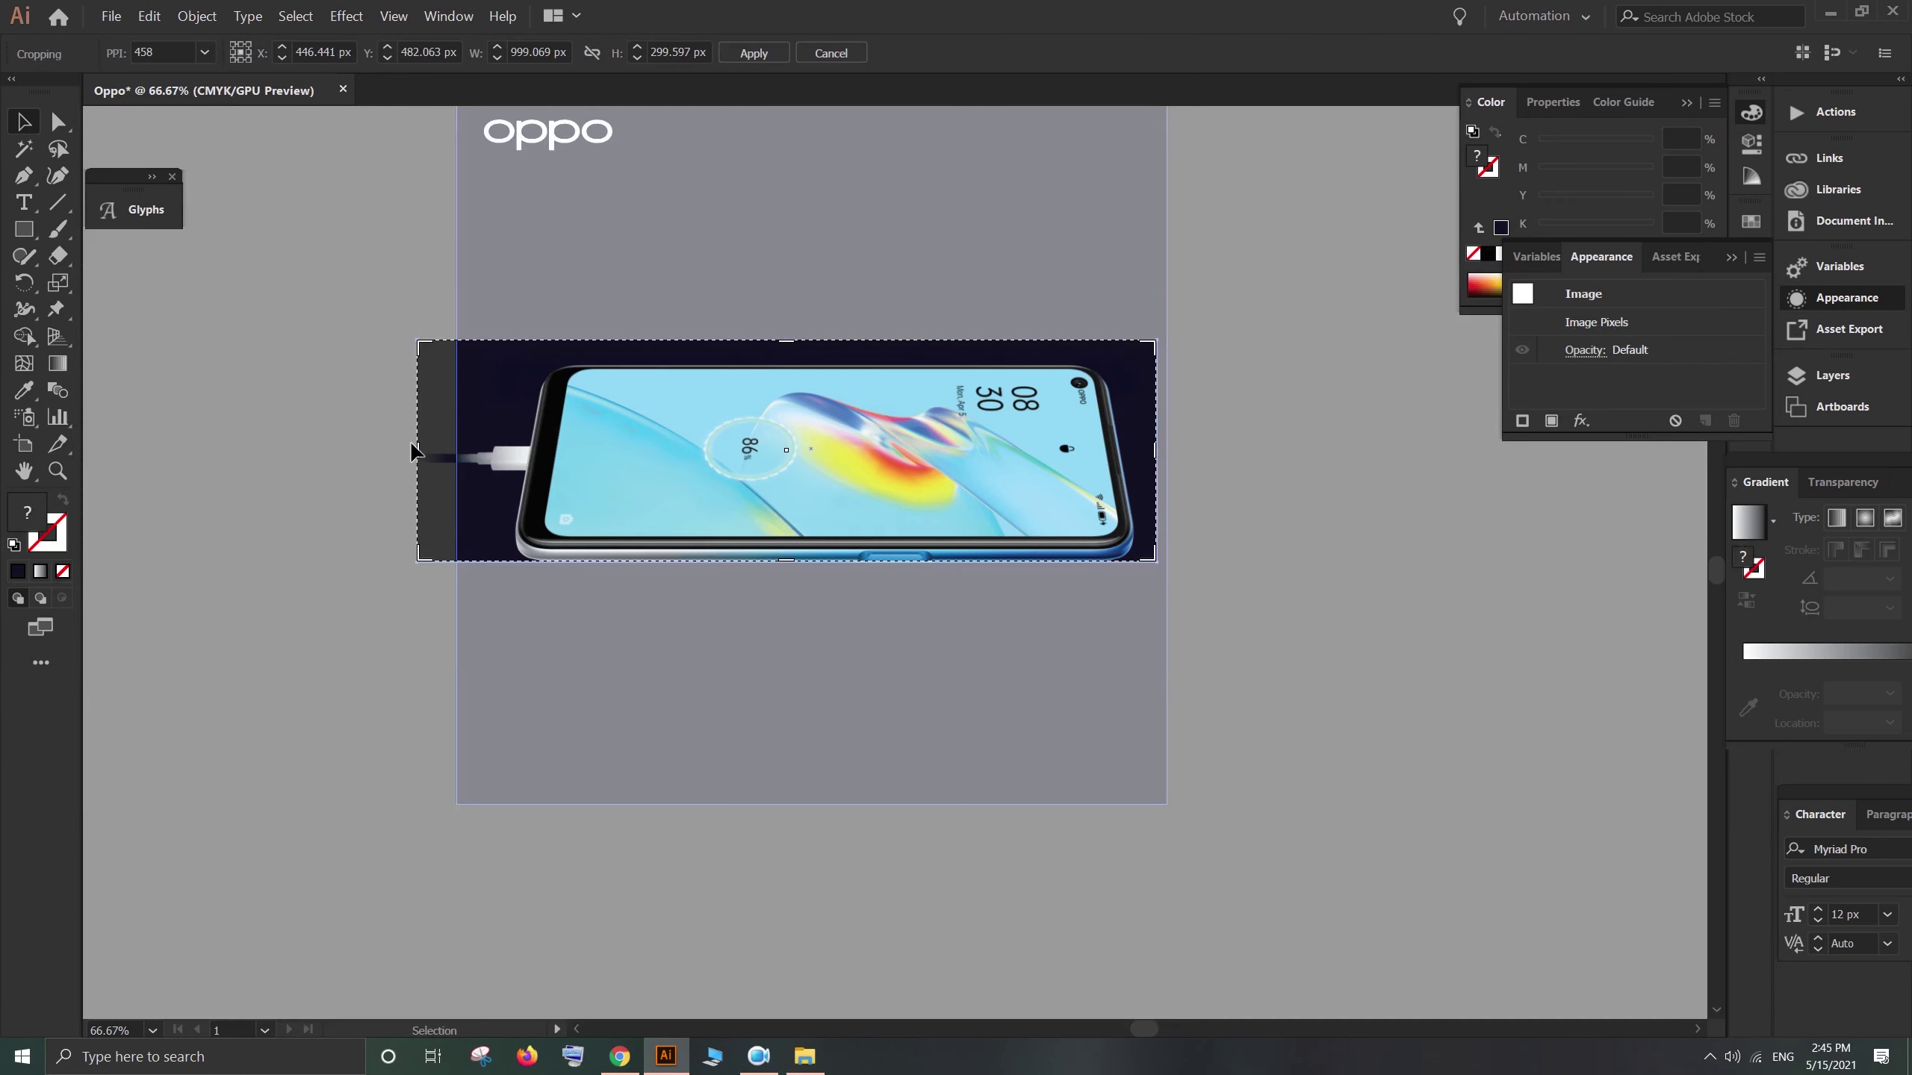
pyautogui.moveTo(417, 454); pyautogui.dragTo(457, 472)
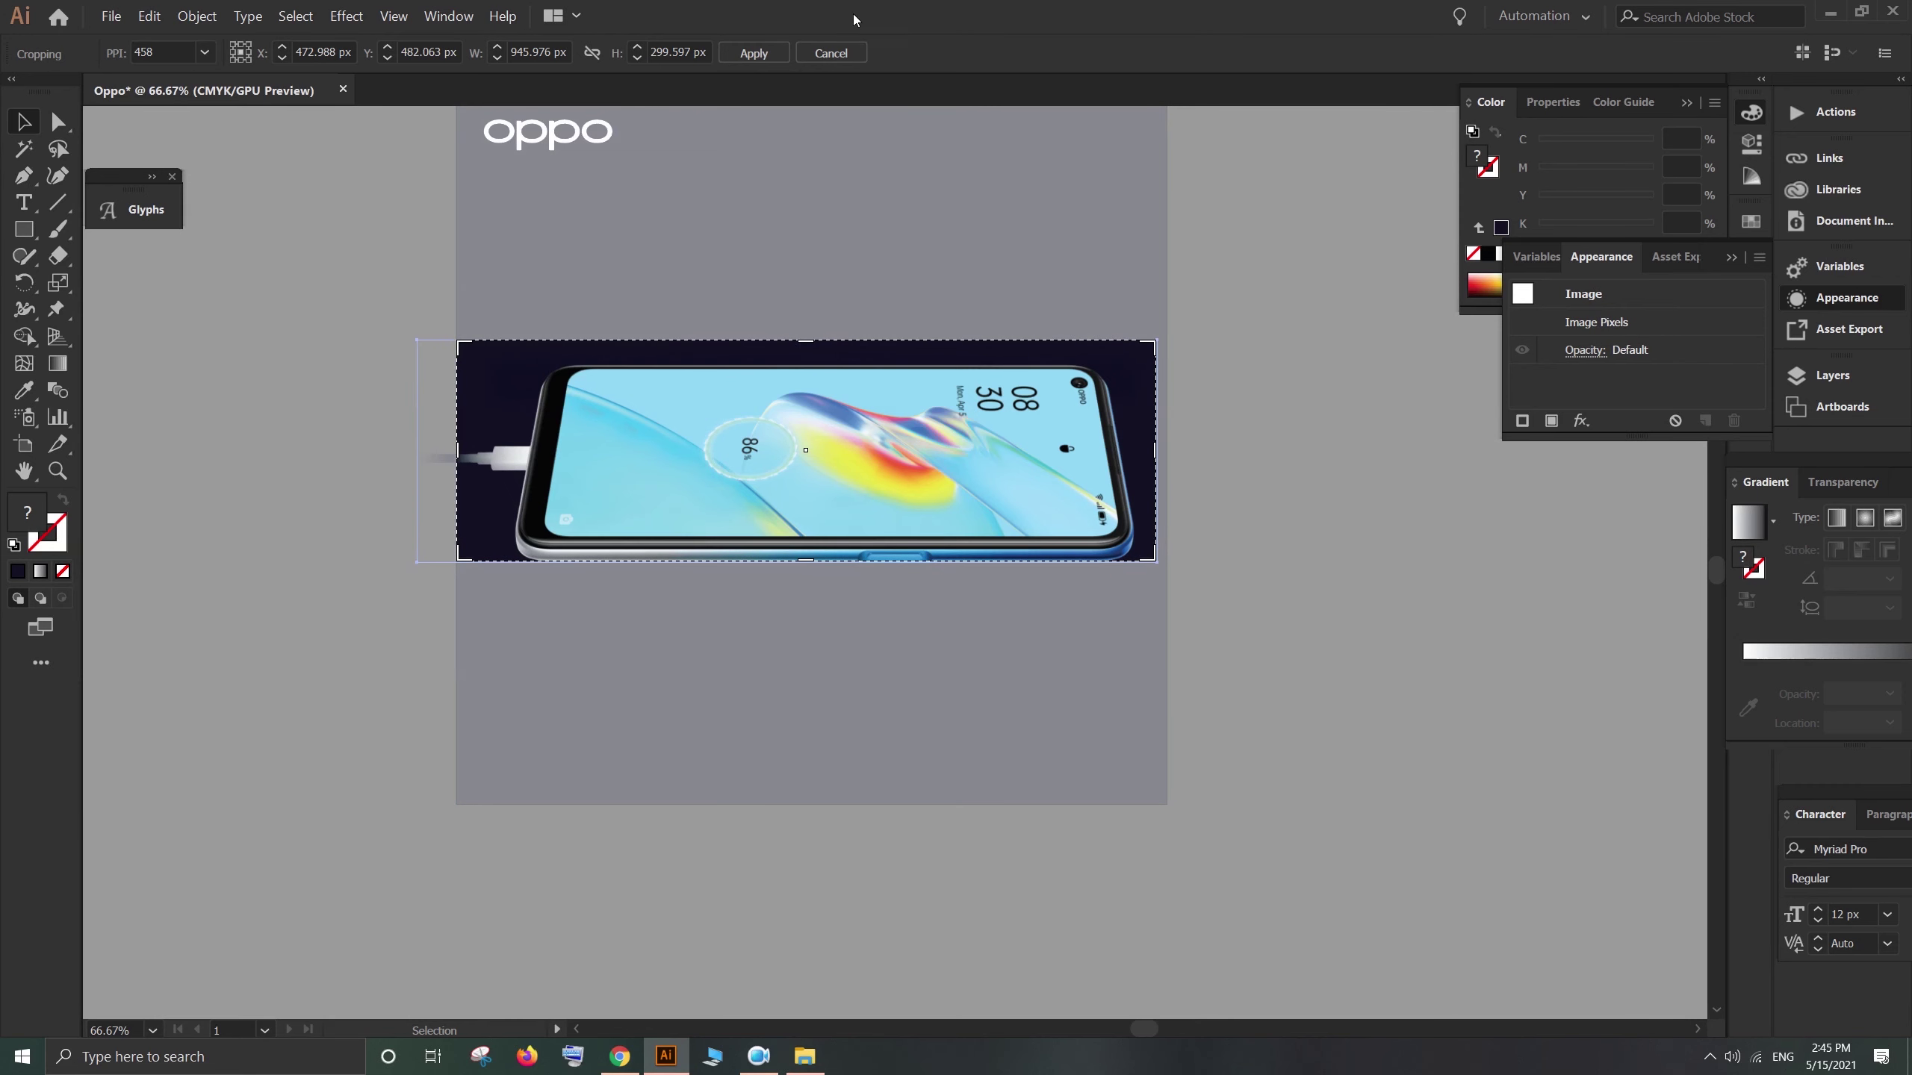
pyautogui.click(753, 53)
pyautogui.click(1287, 428)
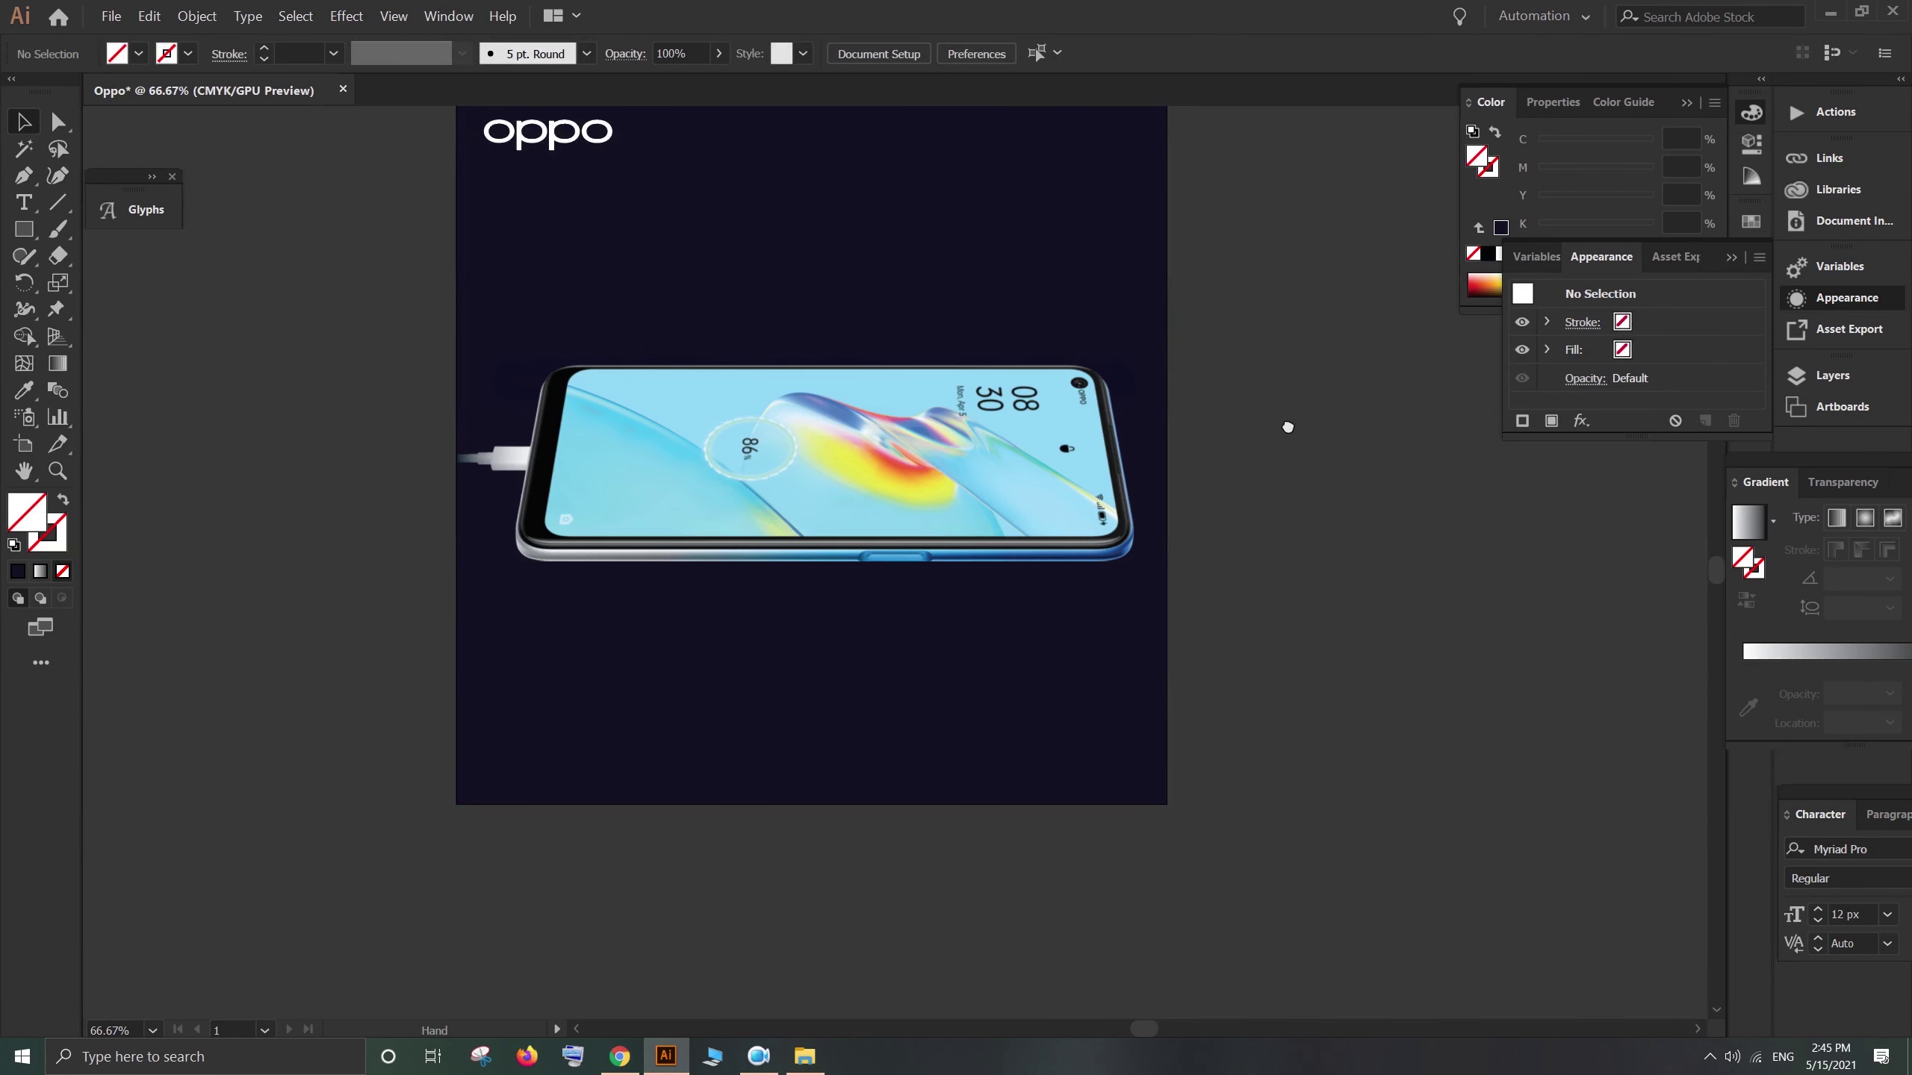
pyautogui.moveTo(1286, 428); pyautogui.dragTo(1284, 483)
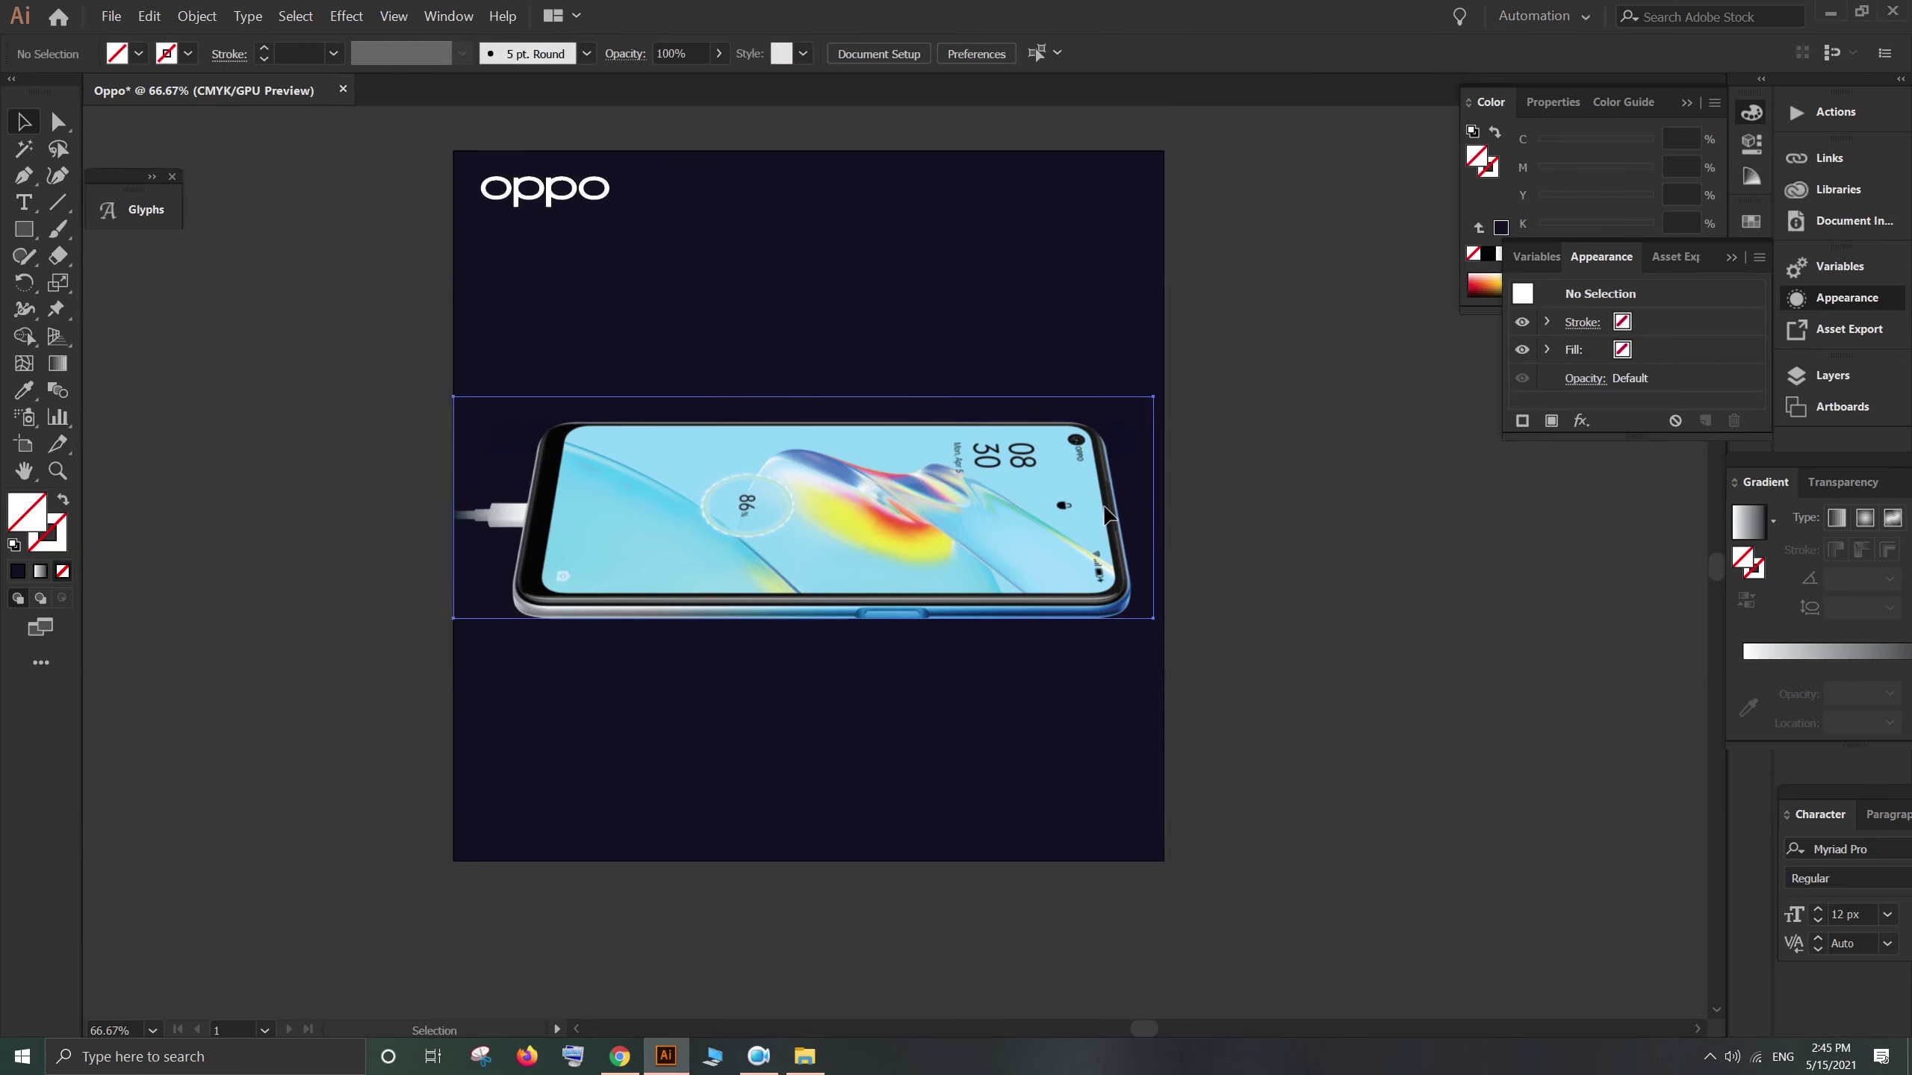
# Step: Examine the cropped phone image's edges against the dark background and check the overall composition on the artboard
pyautogui.click(1107, 517)
pyautogui.moveTo(1161, 633)
pyautogui.mouseDown()
pyautogui.moveTo(1133, 610)
pyautogui.moveTo(1156, 627)
pyautogui.mouseUp()
pyautogui.click(1165, 605)
pyautogui.click(1113, 605)
pyautogui.click(1233, 613)
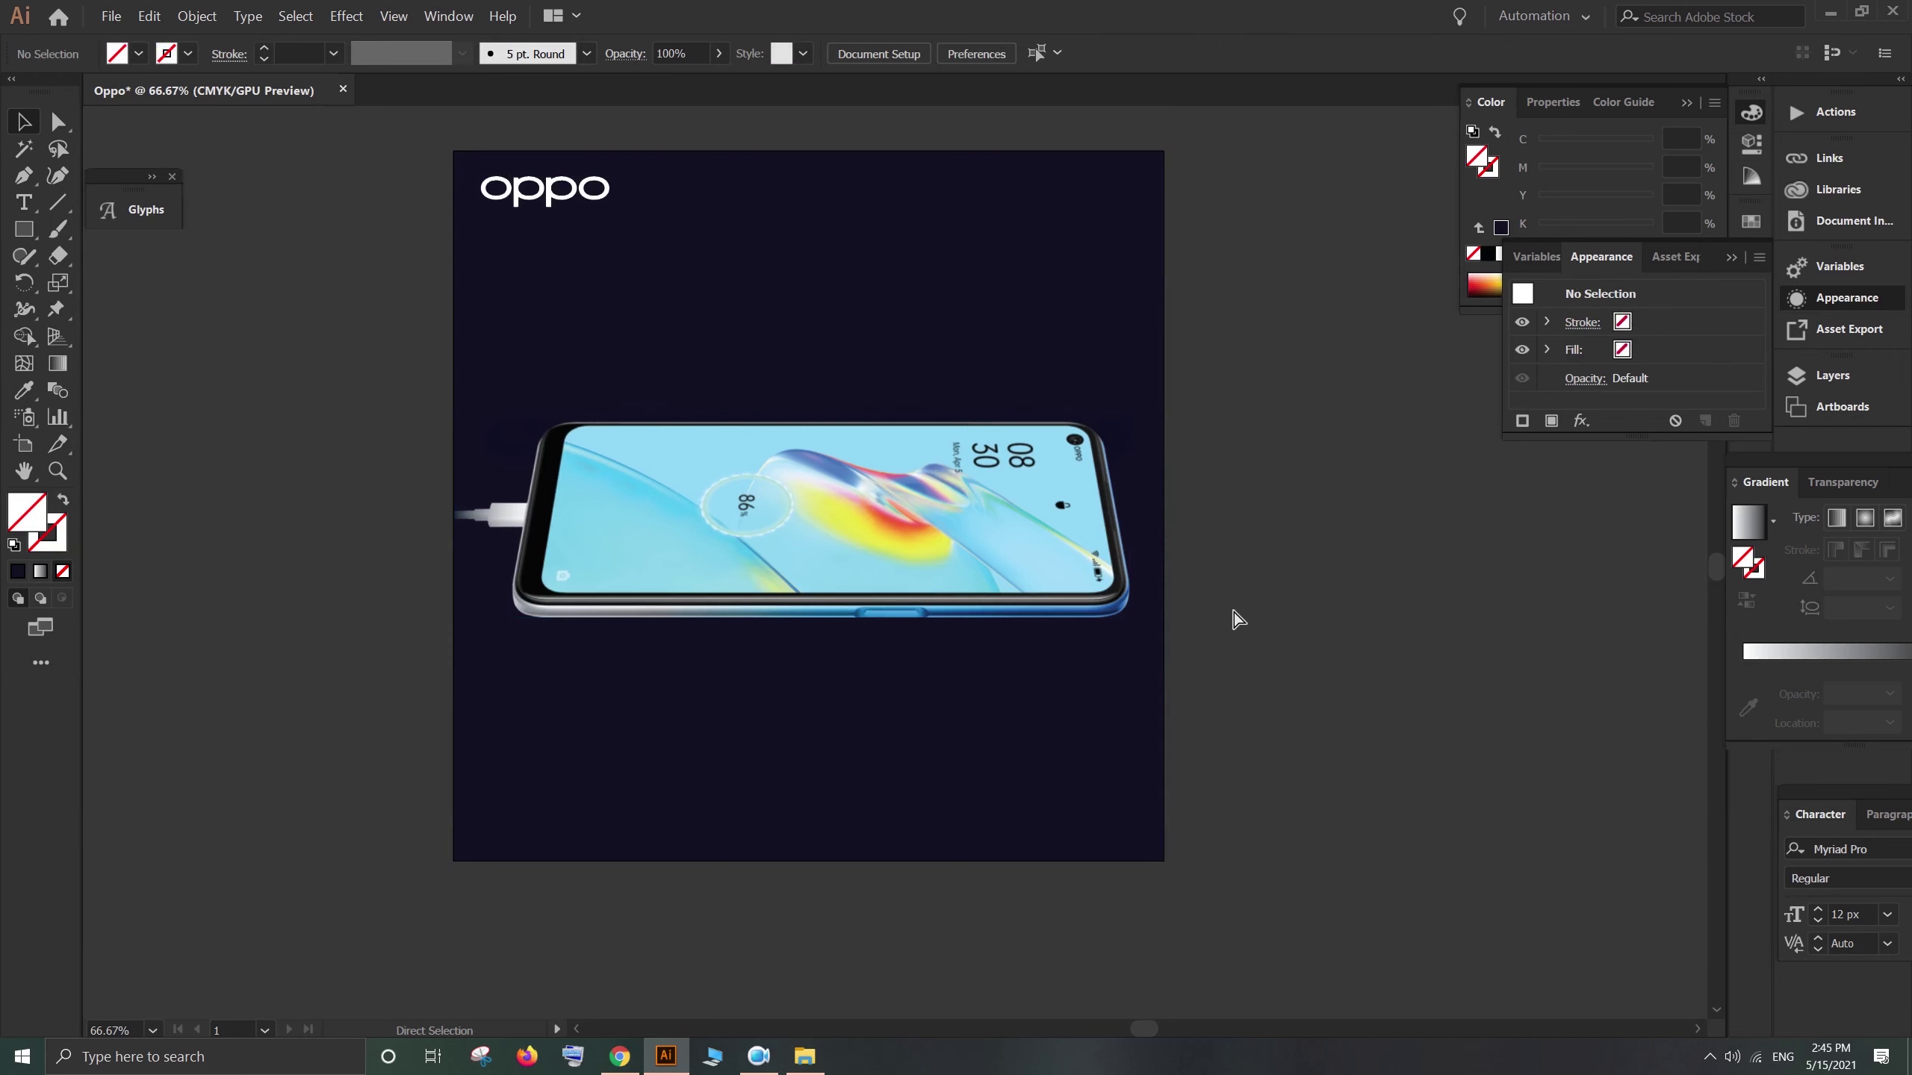
pyautogui.hotkey('ctrl', '-')
pyautogui.hotkey('ctrl', '-')
pyautogui.hotkey('ctrl', '-')
pyautogui.moveTo(674, 529)
pyautogui.mouseDown()
pyautogui.moveTo(990, 692)
pyautogui.moveTo(704, 586)
pyautogui.moveTo(674, 508)
pyautogui.mouseUp()
pyautogui.hotkey('ctrl', '+')
pyautogui.hotkey('ctrl', '+')
pyautogui.hotkey('ctrl', '+')
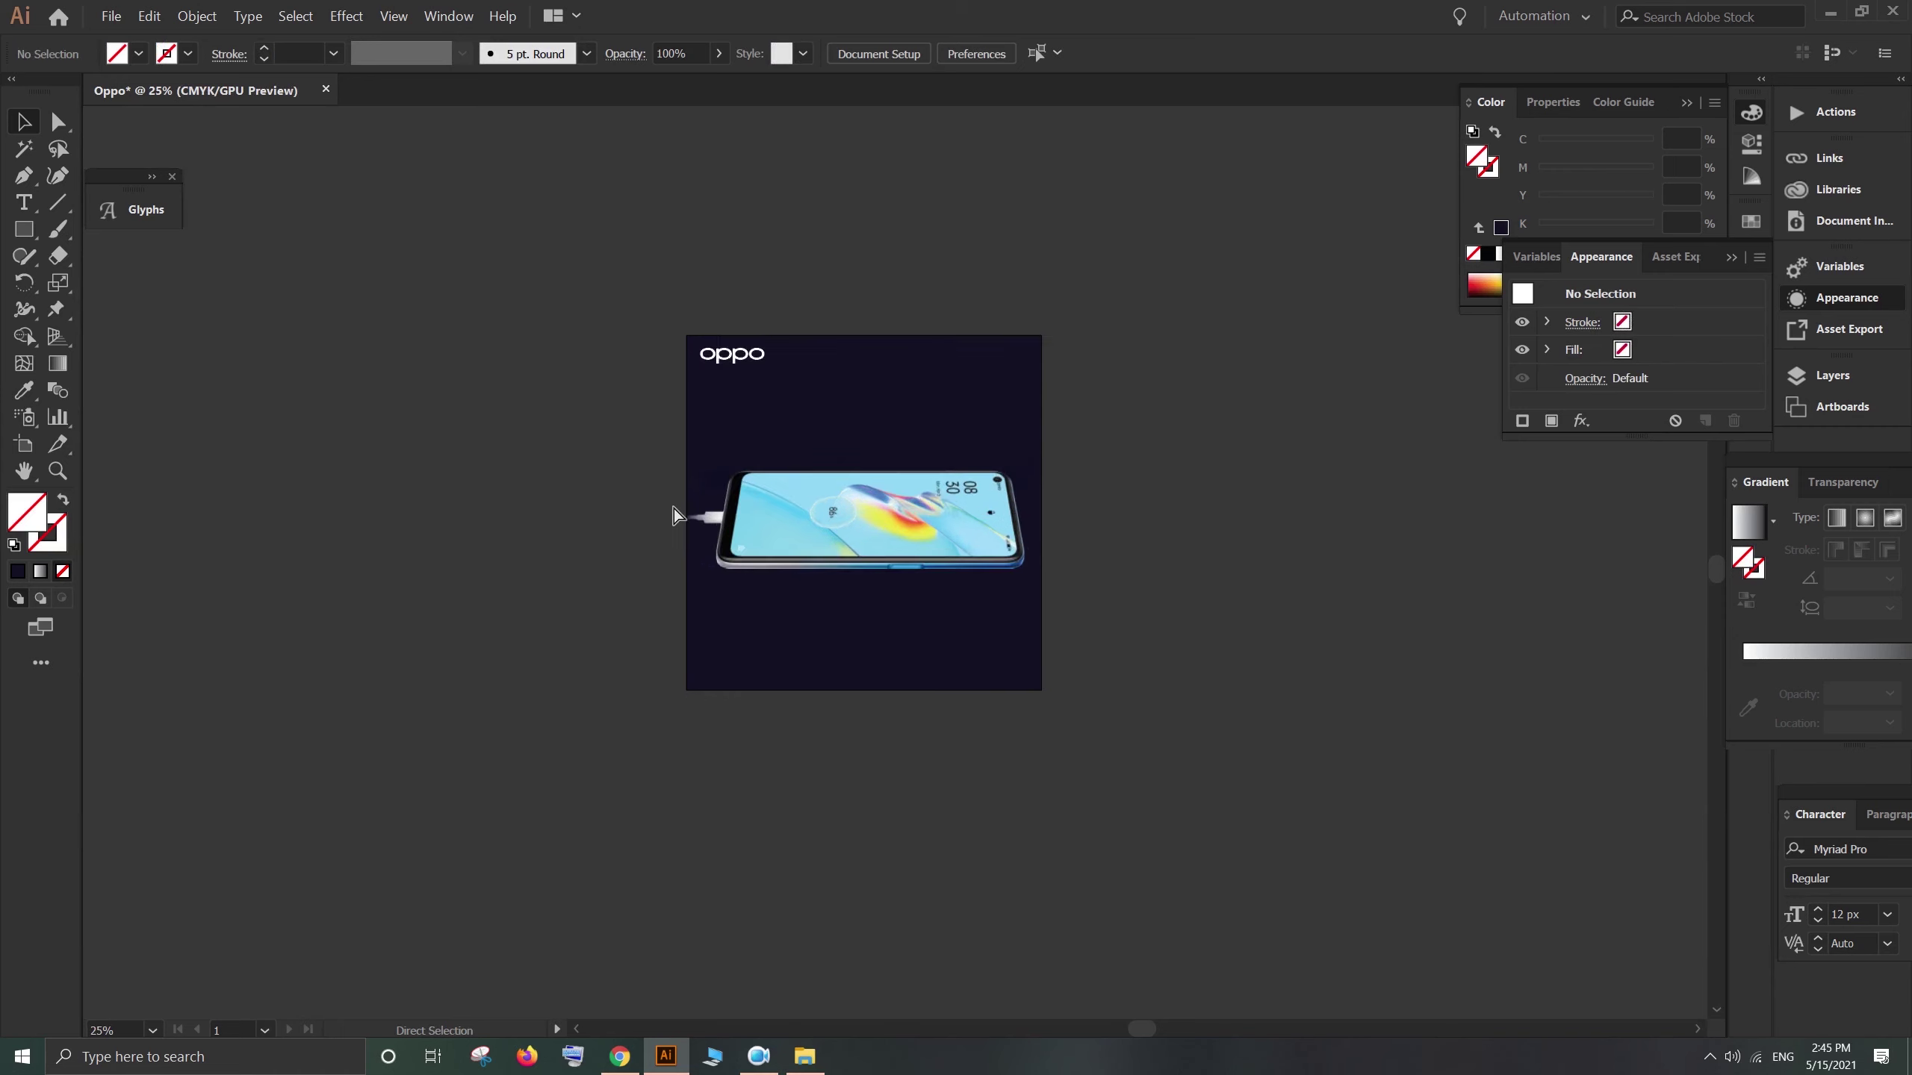
pyautogui.moveTo(784, 462); pyautogui.dragTo(771, 587)
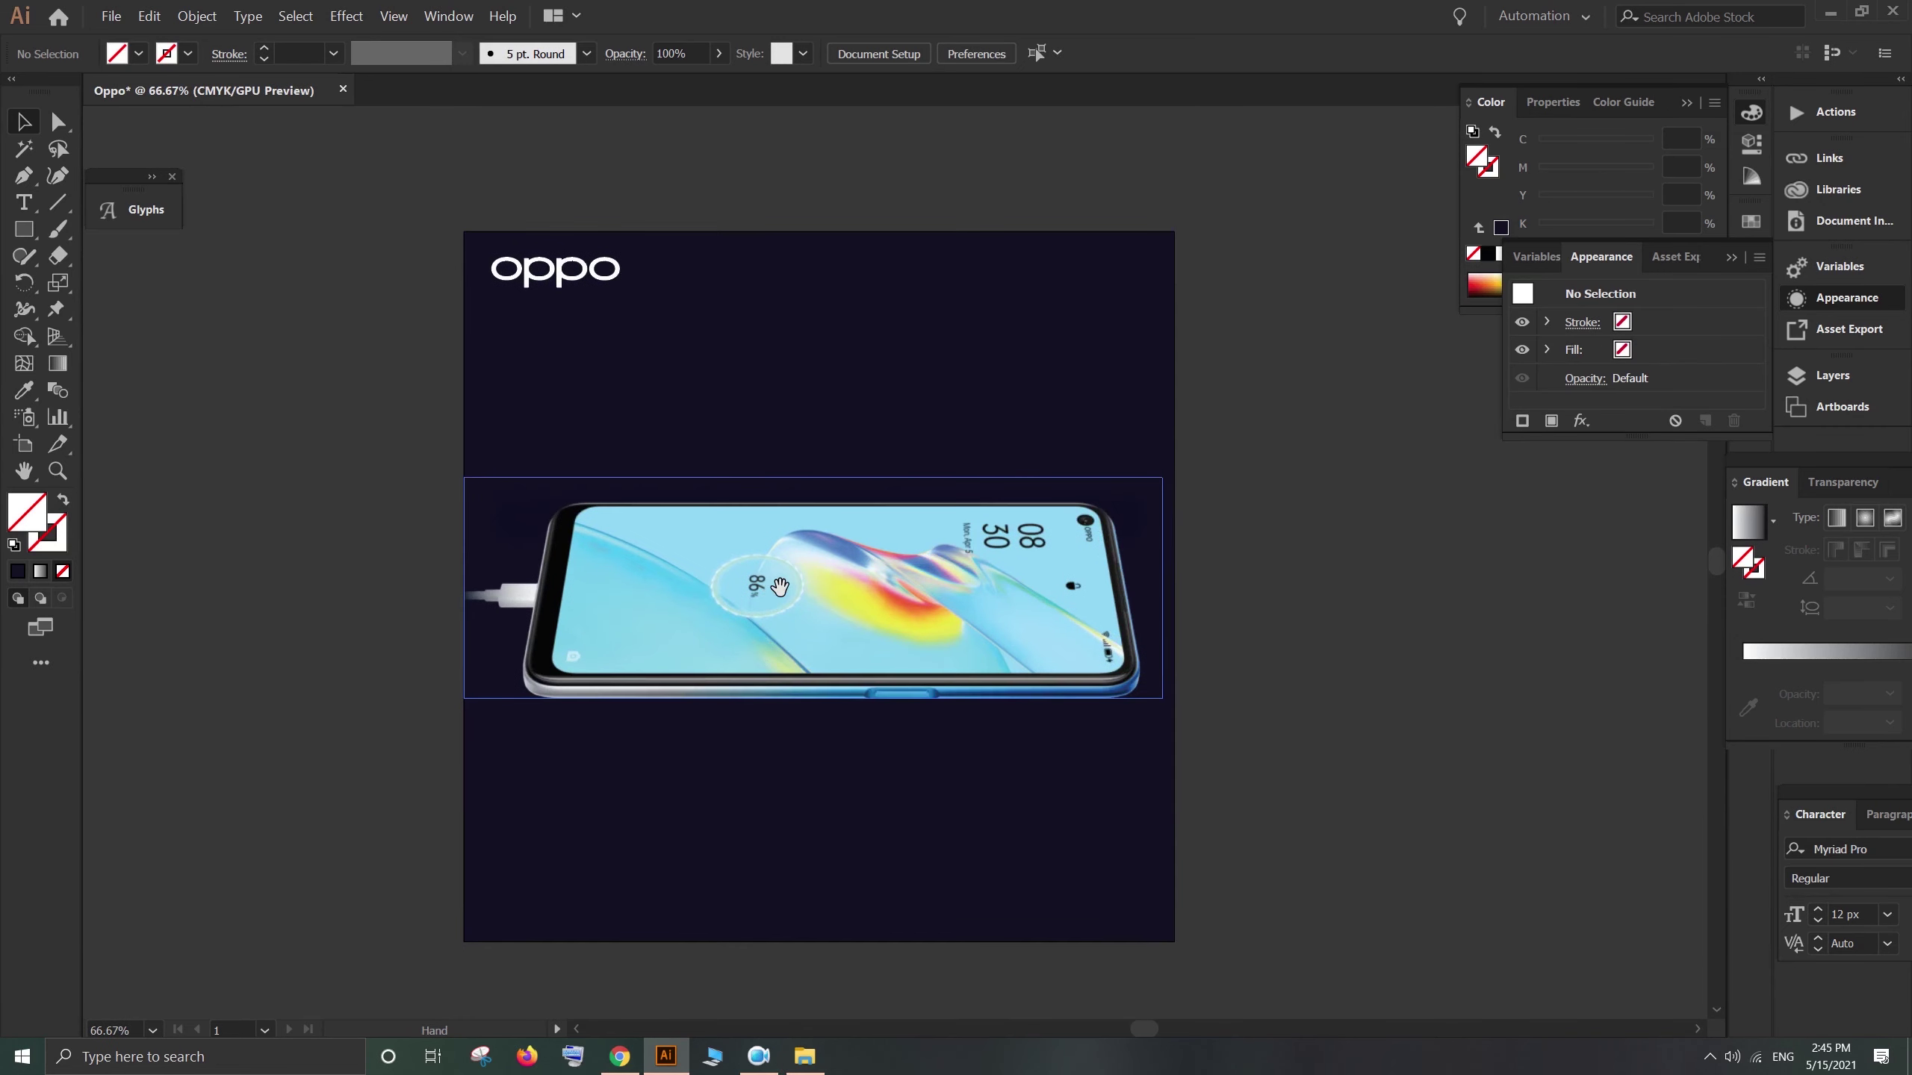
# Step: Create the text "18" and enlarge it proportionally to about 412 px, placing it above the phone
pyautogui.click(33, 209)
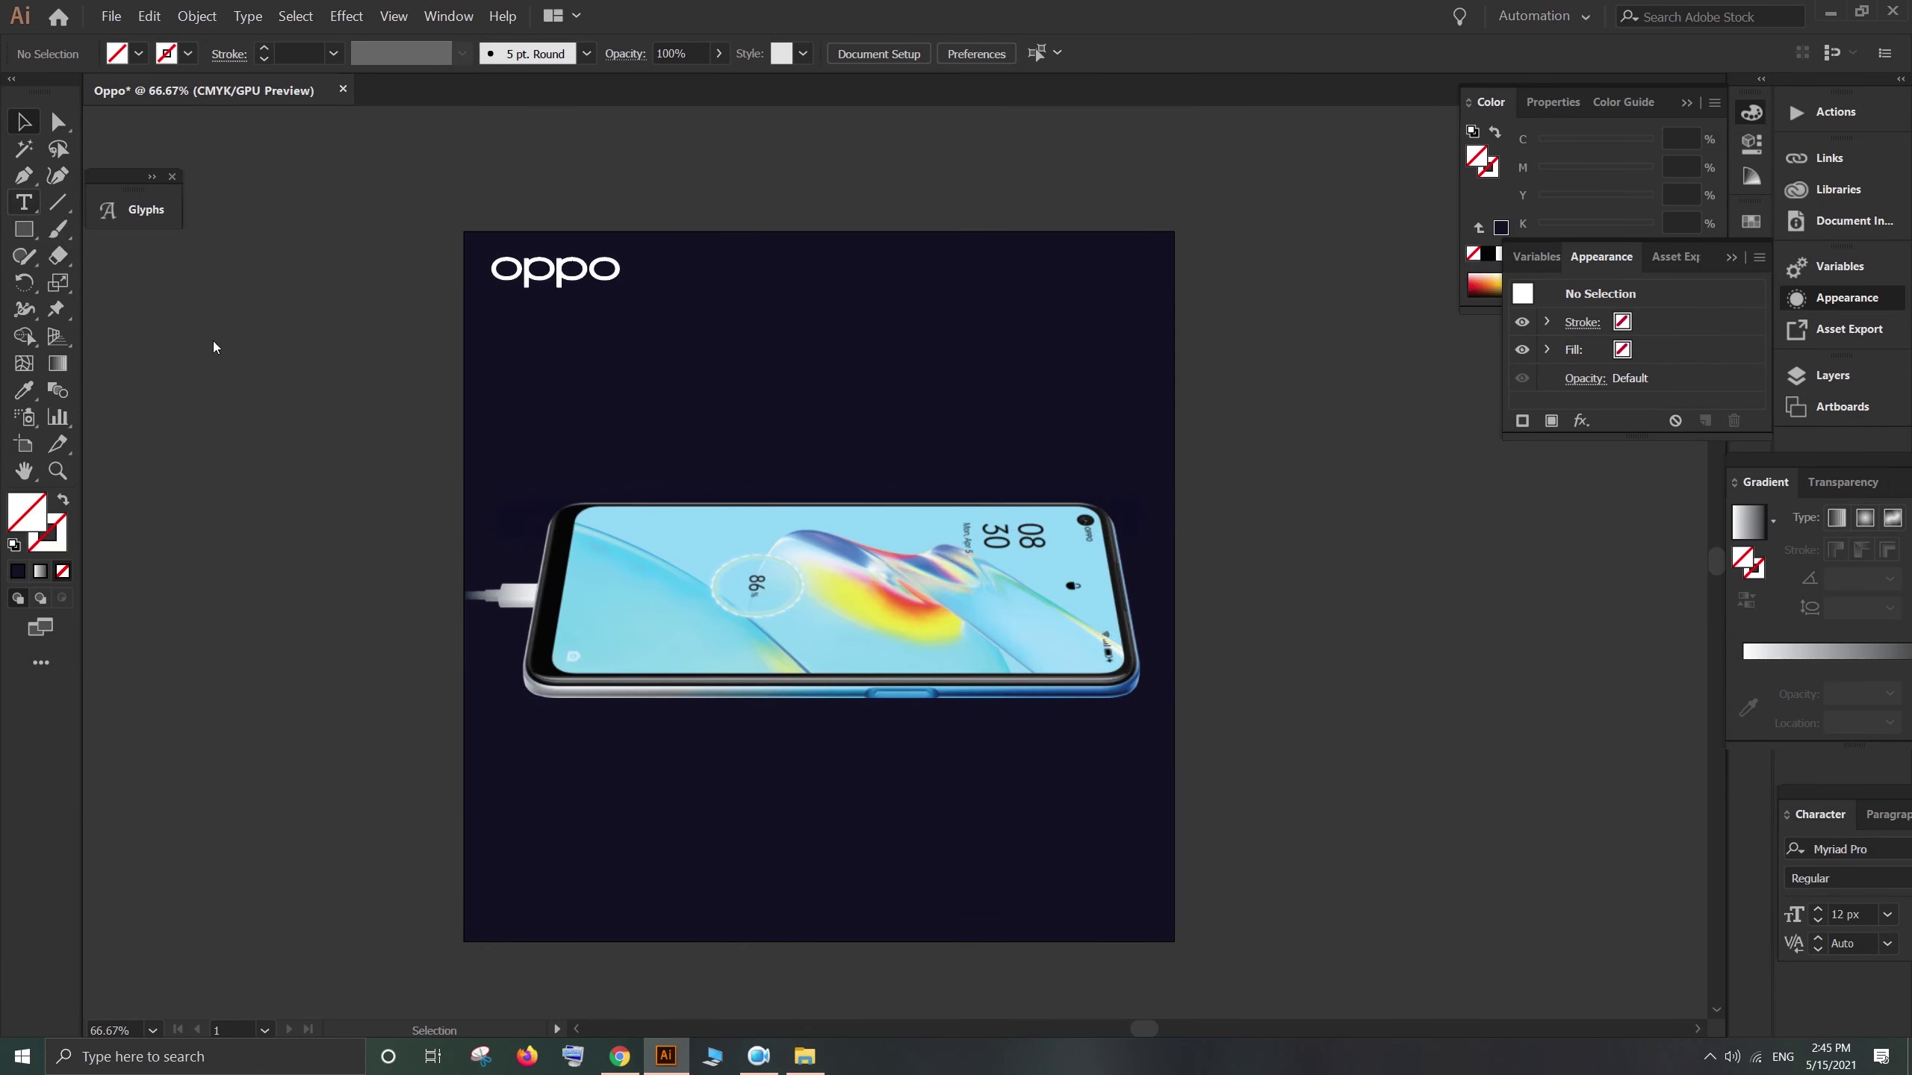
pyautogui.click(290, 458)
pyautogui.press('BackSpace')
pyautogui.write('18')
pyautogui.click(16, 127)
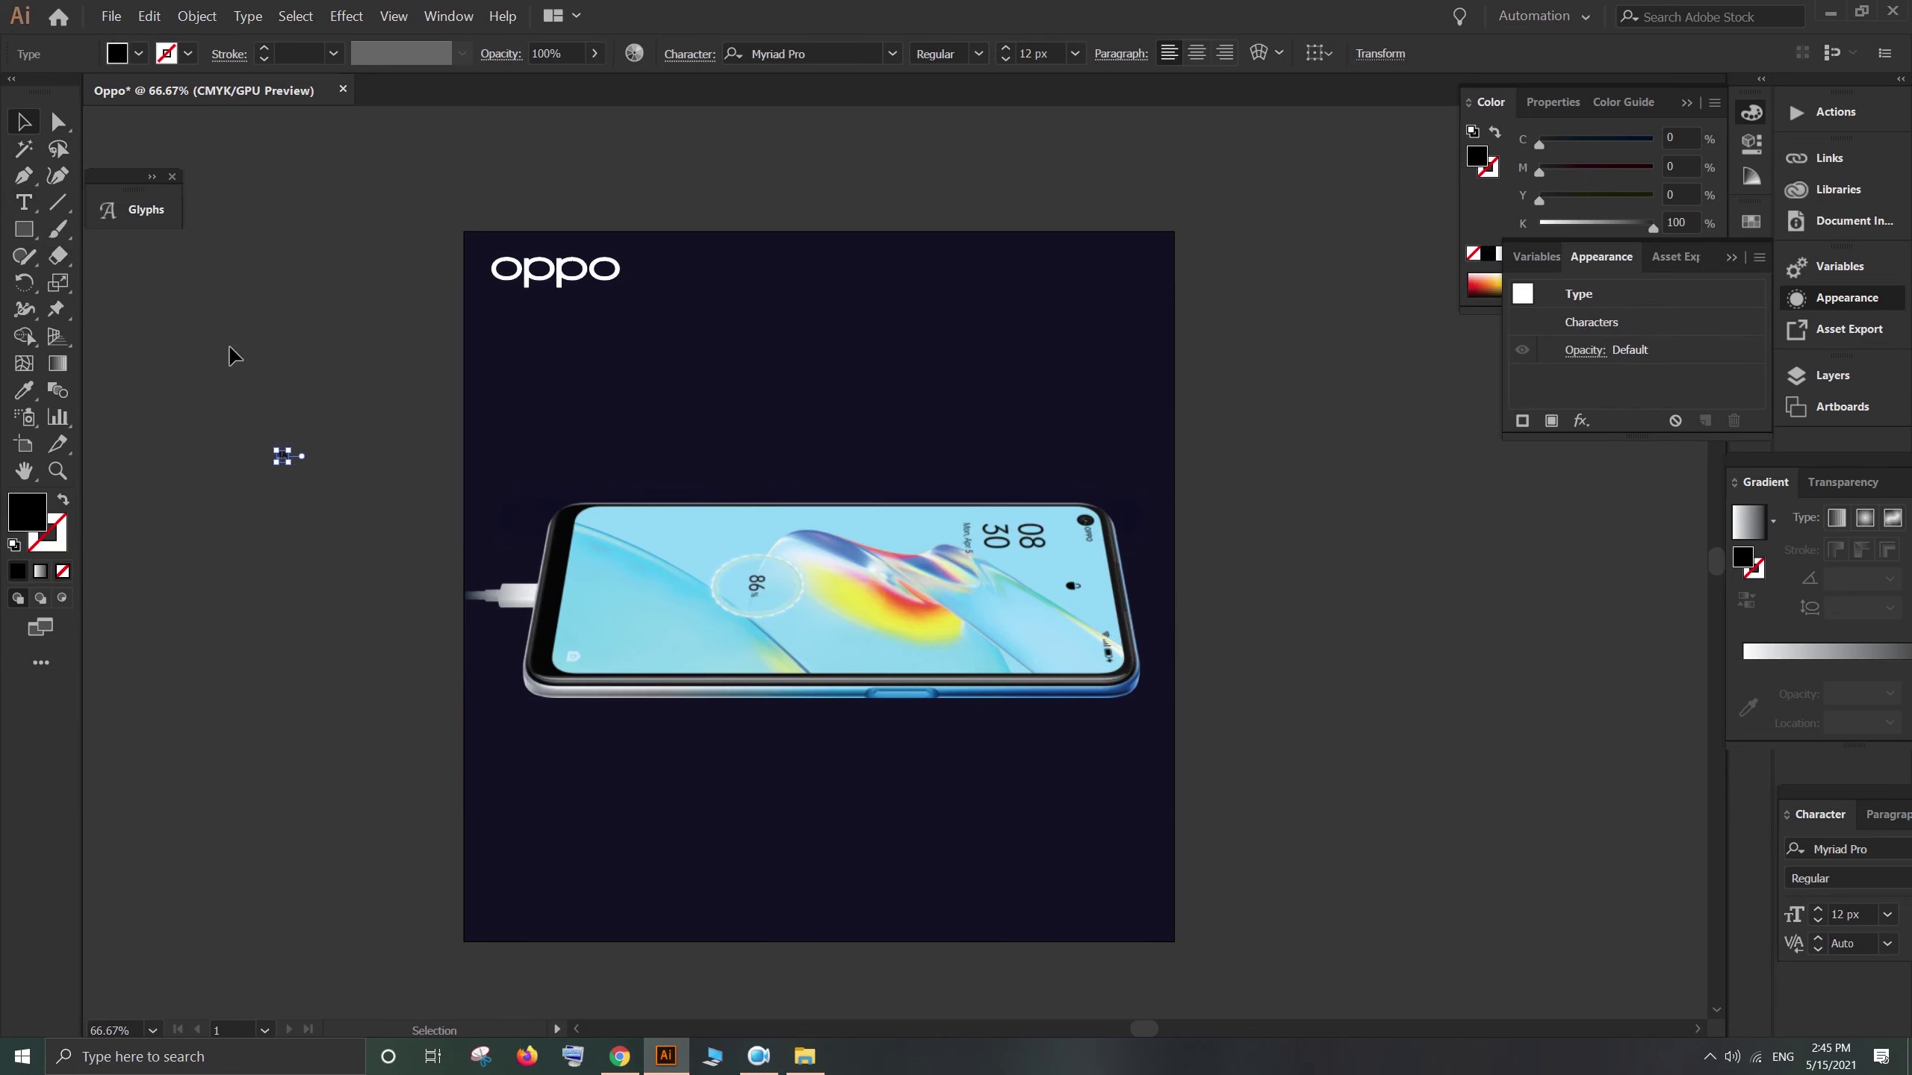
pyautogui.moveTo(303, 474); pyautogui.dragTo(638, 820)
pyautogui.moveTo(586, 734); pyautogui.dragTo(903, 445)
# Step: Extend the large text to "18W" and shift it left so it fits within the artboard
pyautogui.doubleClick(919, 441)
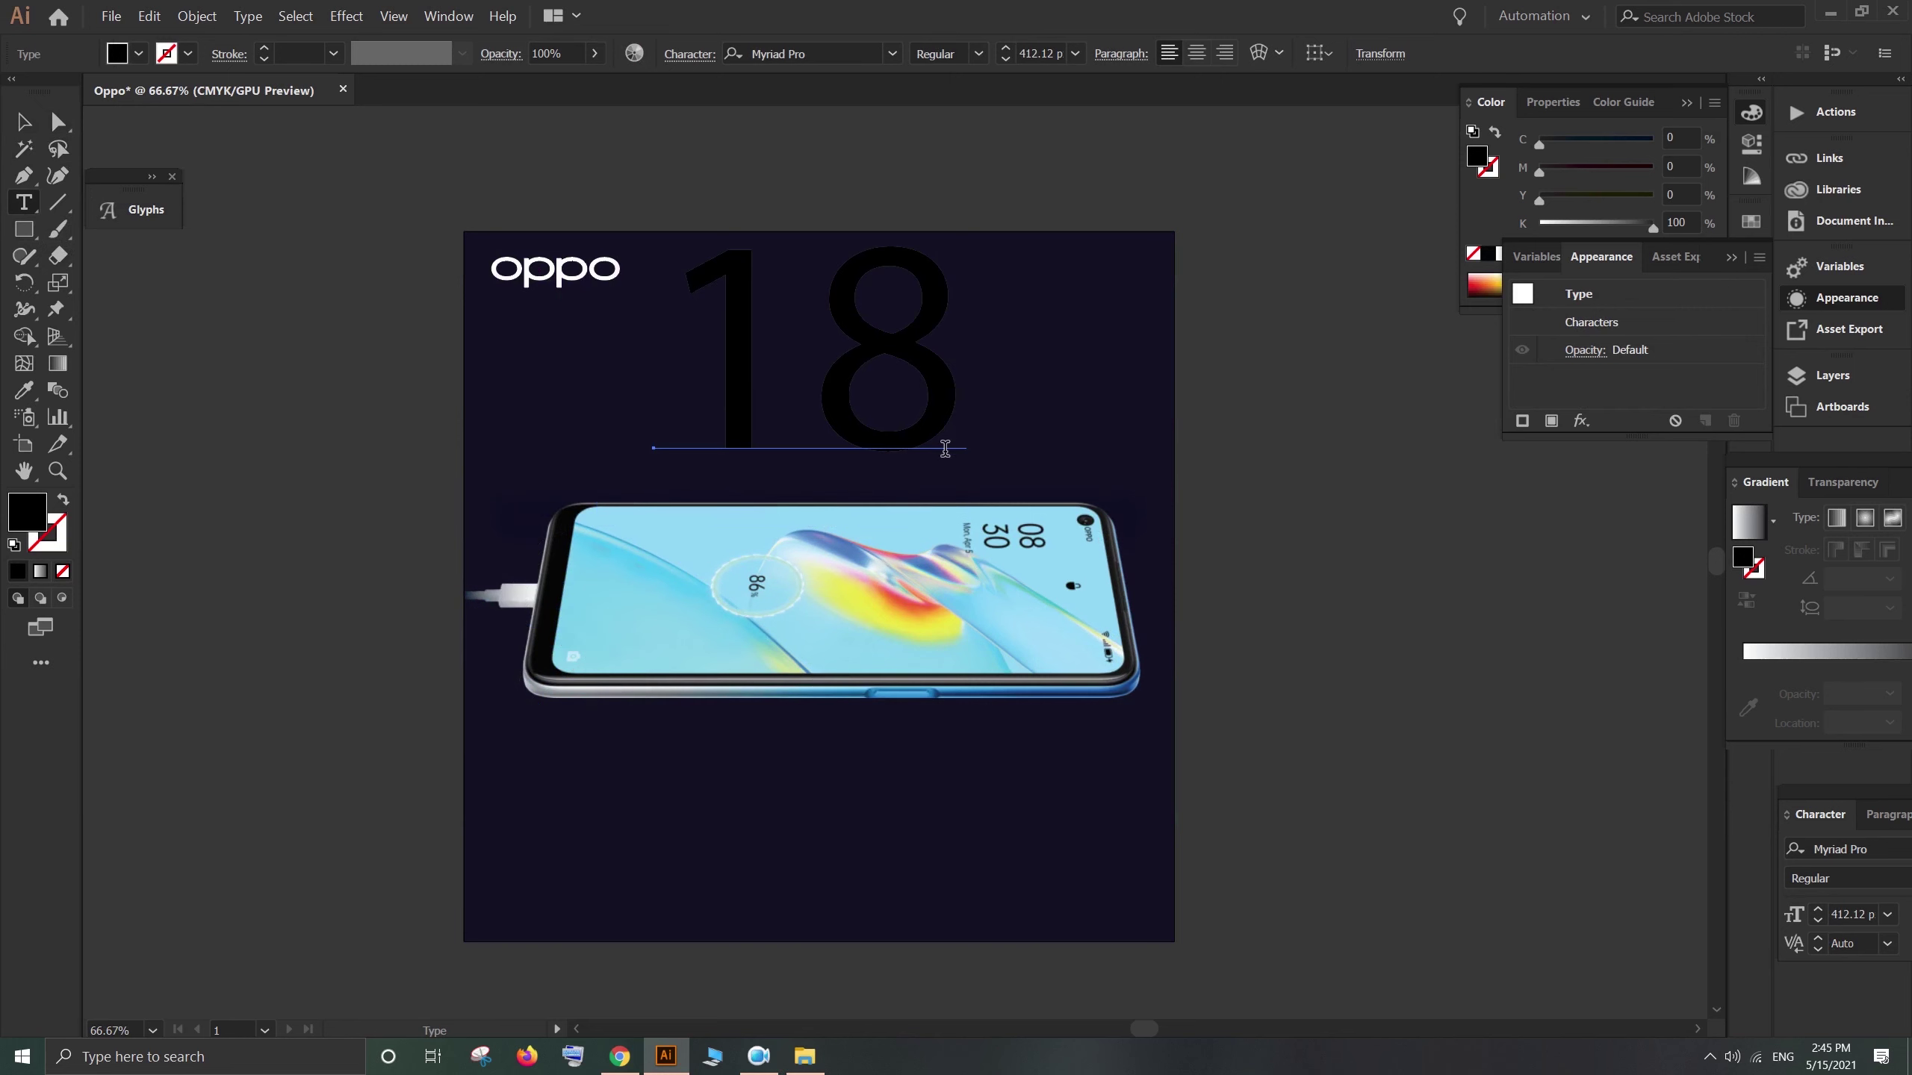
pyautogui.write('W')
pyautogui.press('Escape')
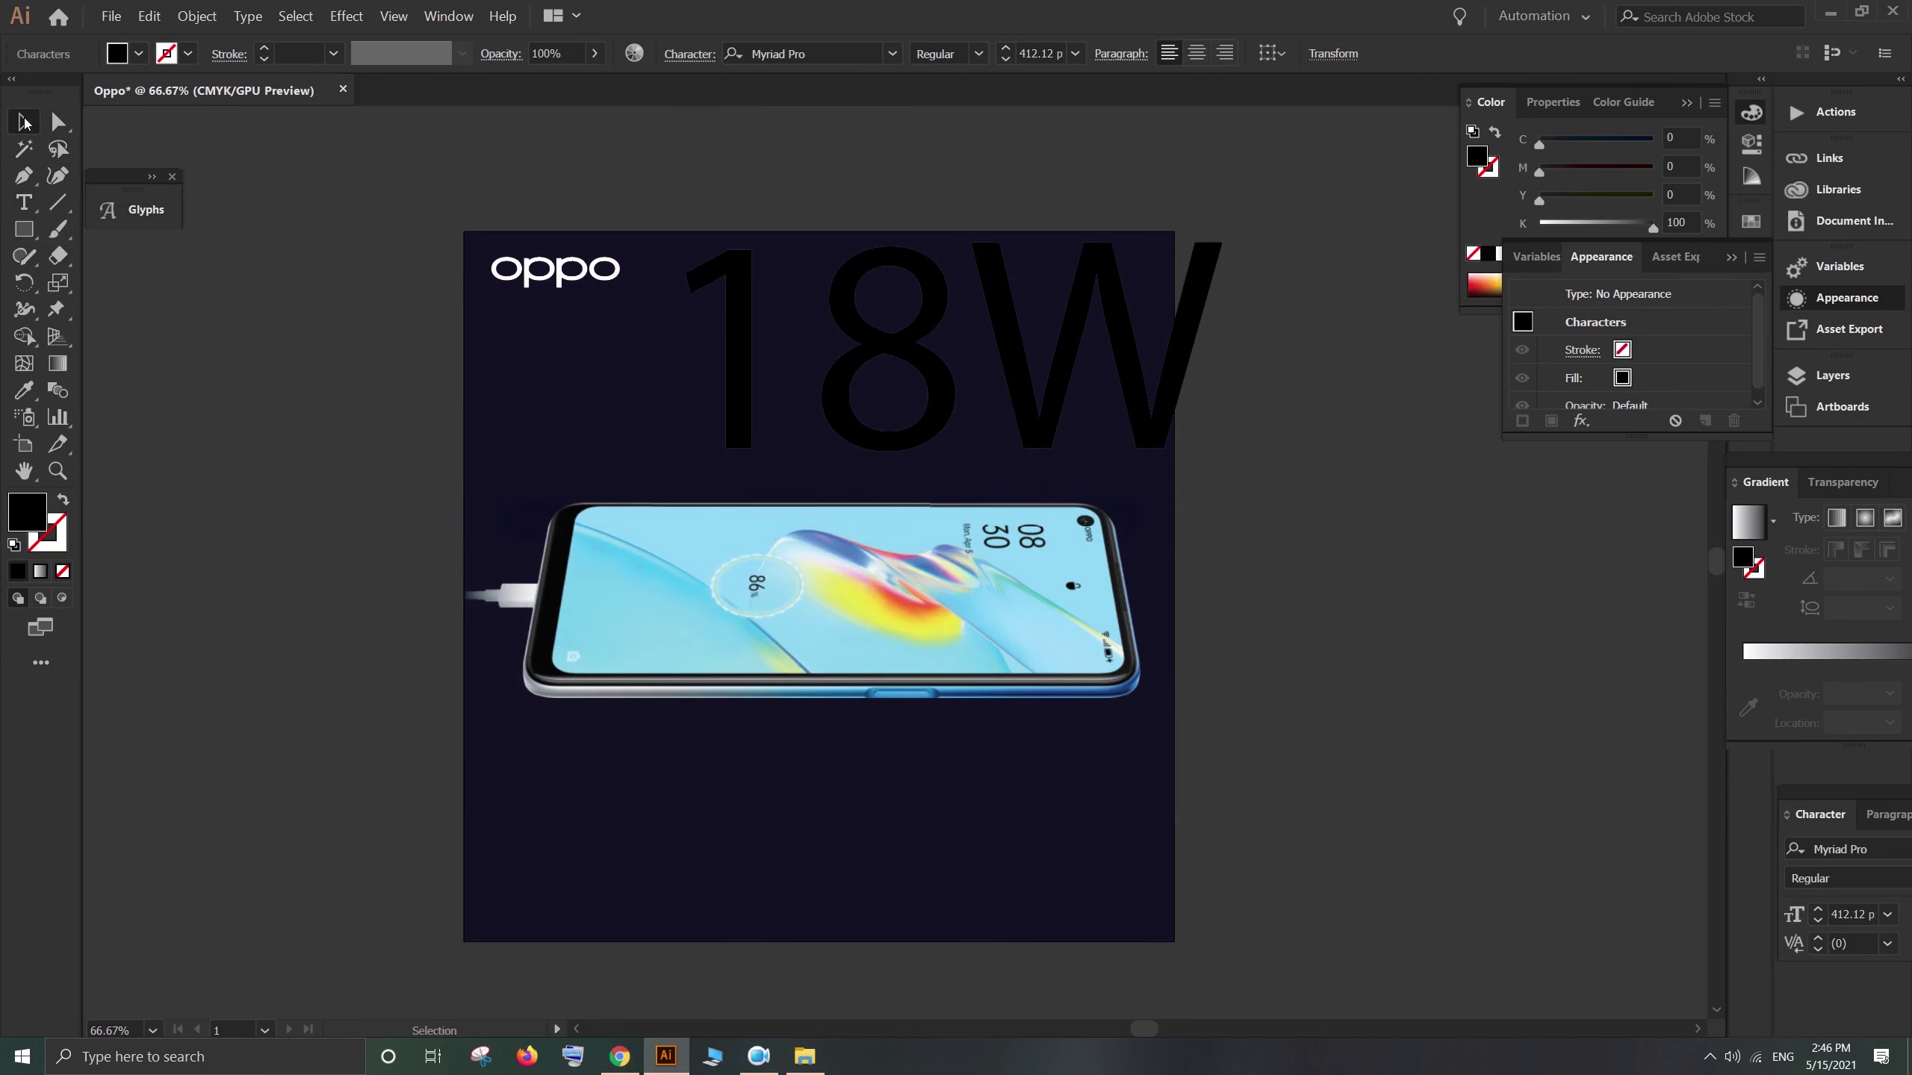
pyautogui.moveTo(1054, 424); pyautogui.dragTo(947, 436)
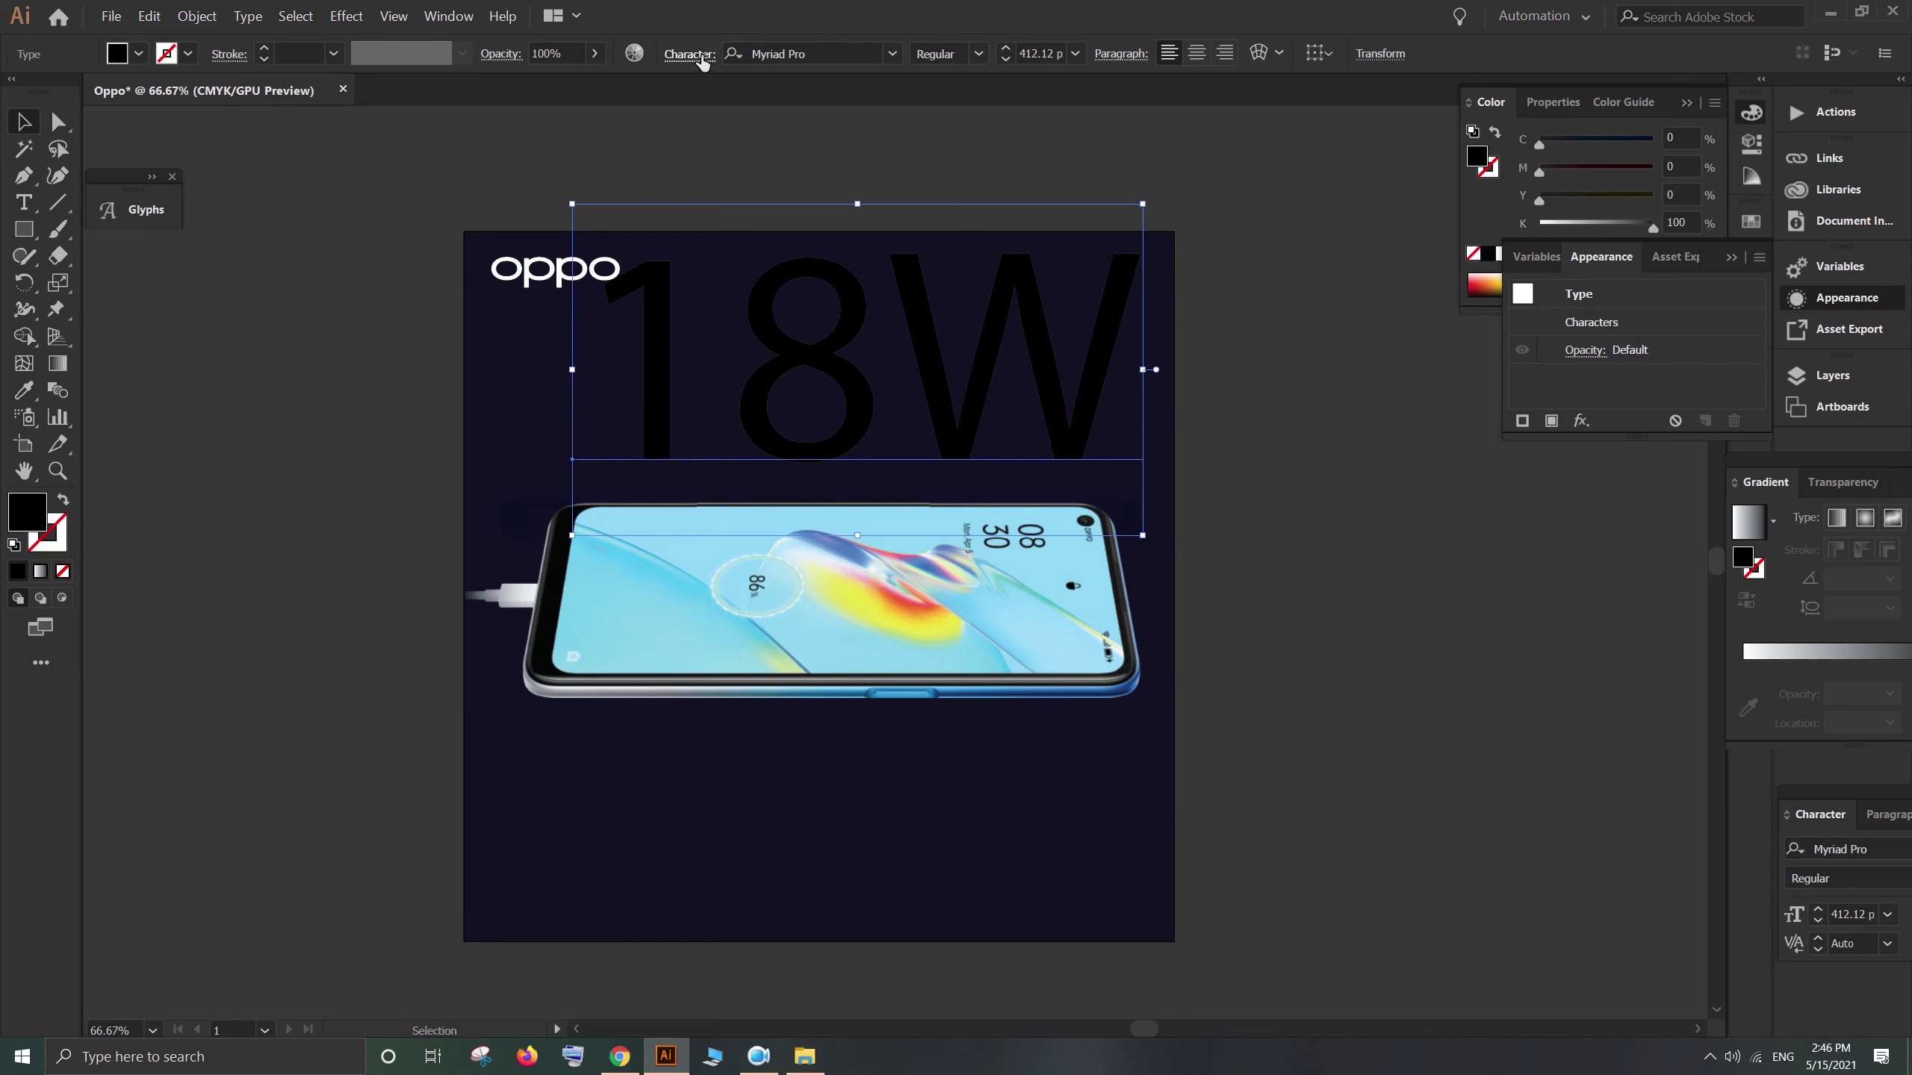
# Step: Set the 18W text in the iKampuchea001_O'Chrov font and move it down until its lower edge overlaps the phone
pyautogui.click(892, 53)
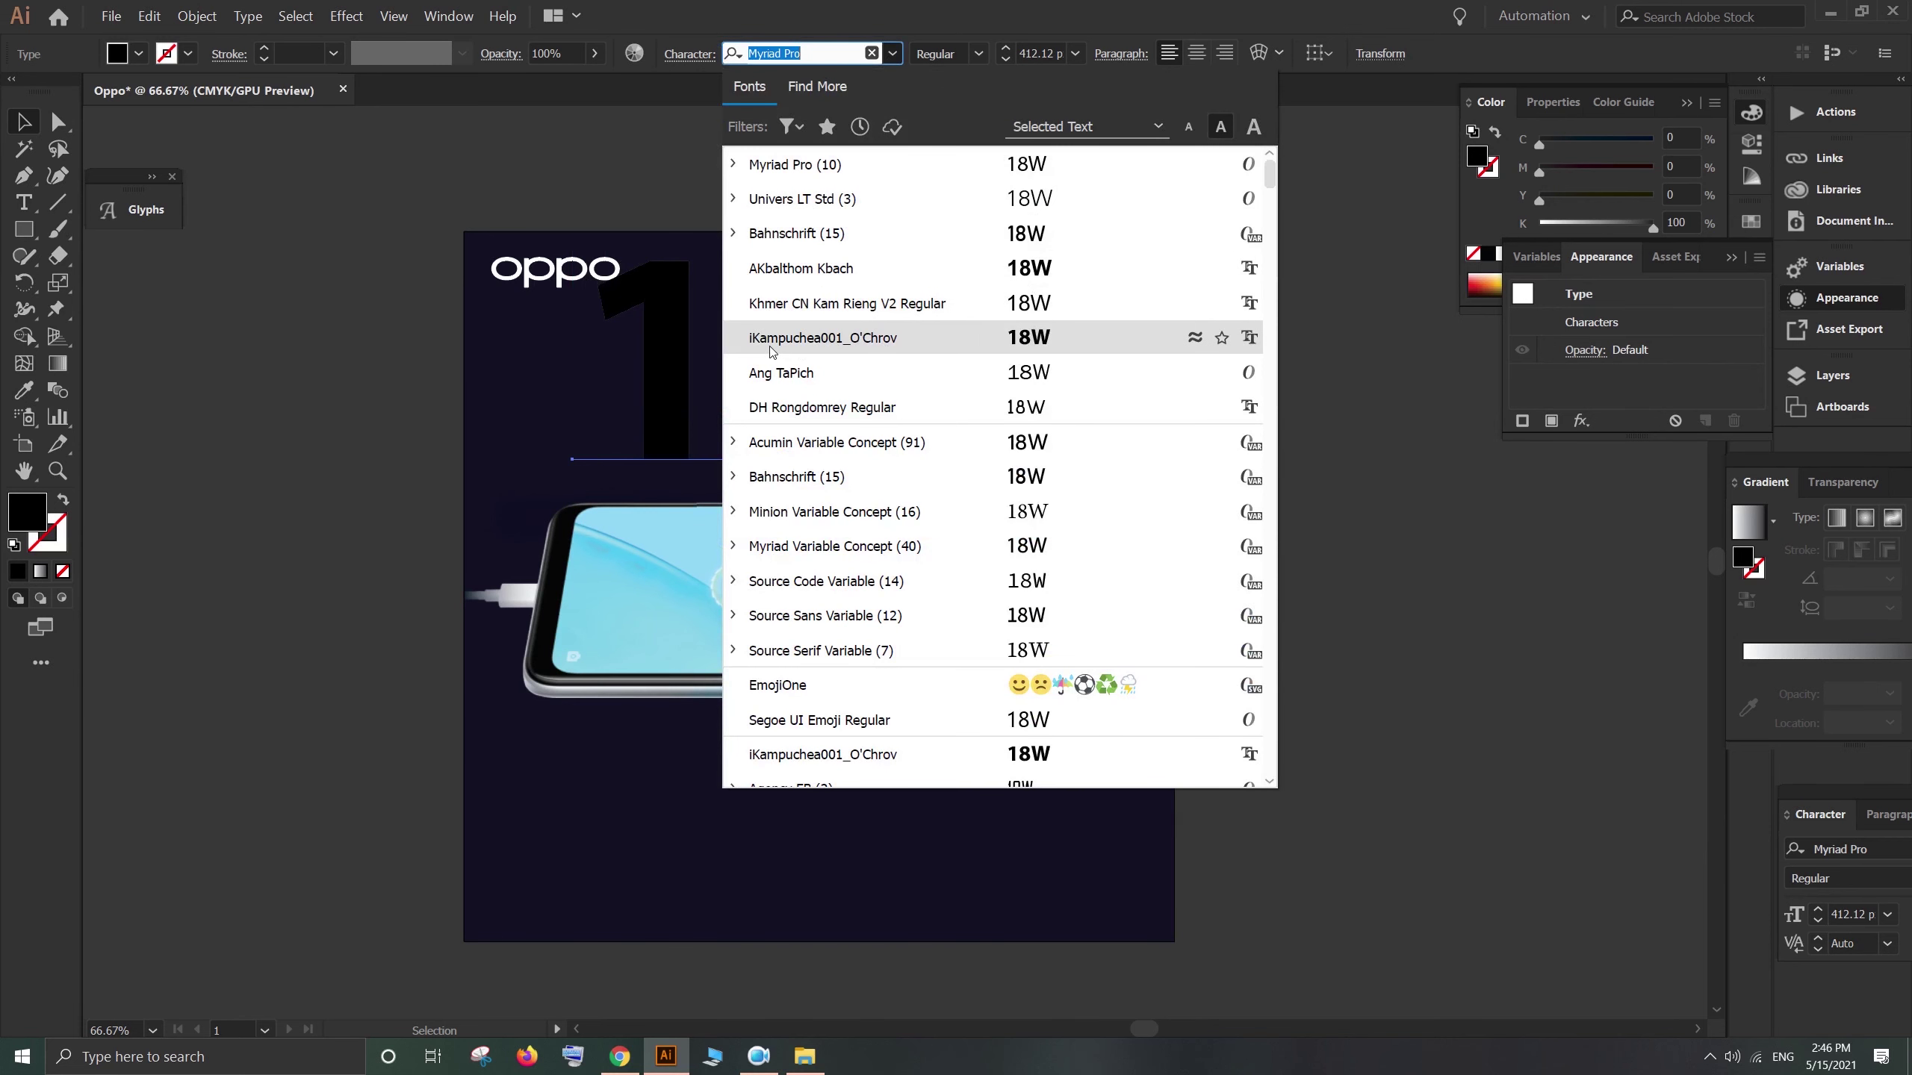
pyautogui.click(885, 339)
pyautogui.moveTo(1086, 389); pyautogui.dragTo(1017, 438)
pyautogui.hotkey('shift', 'Down')
pyautogui.hotkey('shift', 'Down')
pyautogui.hotkey('shift', 'Down')
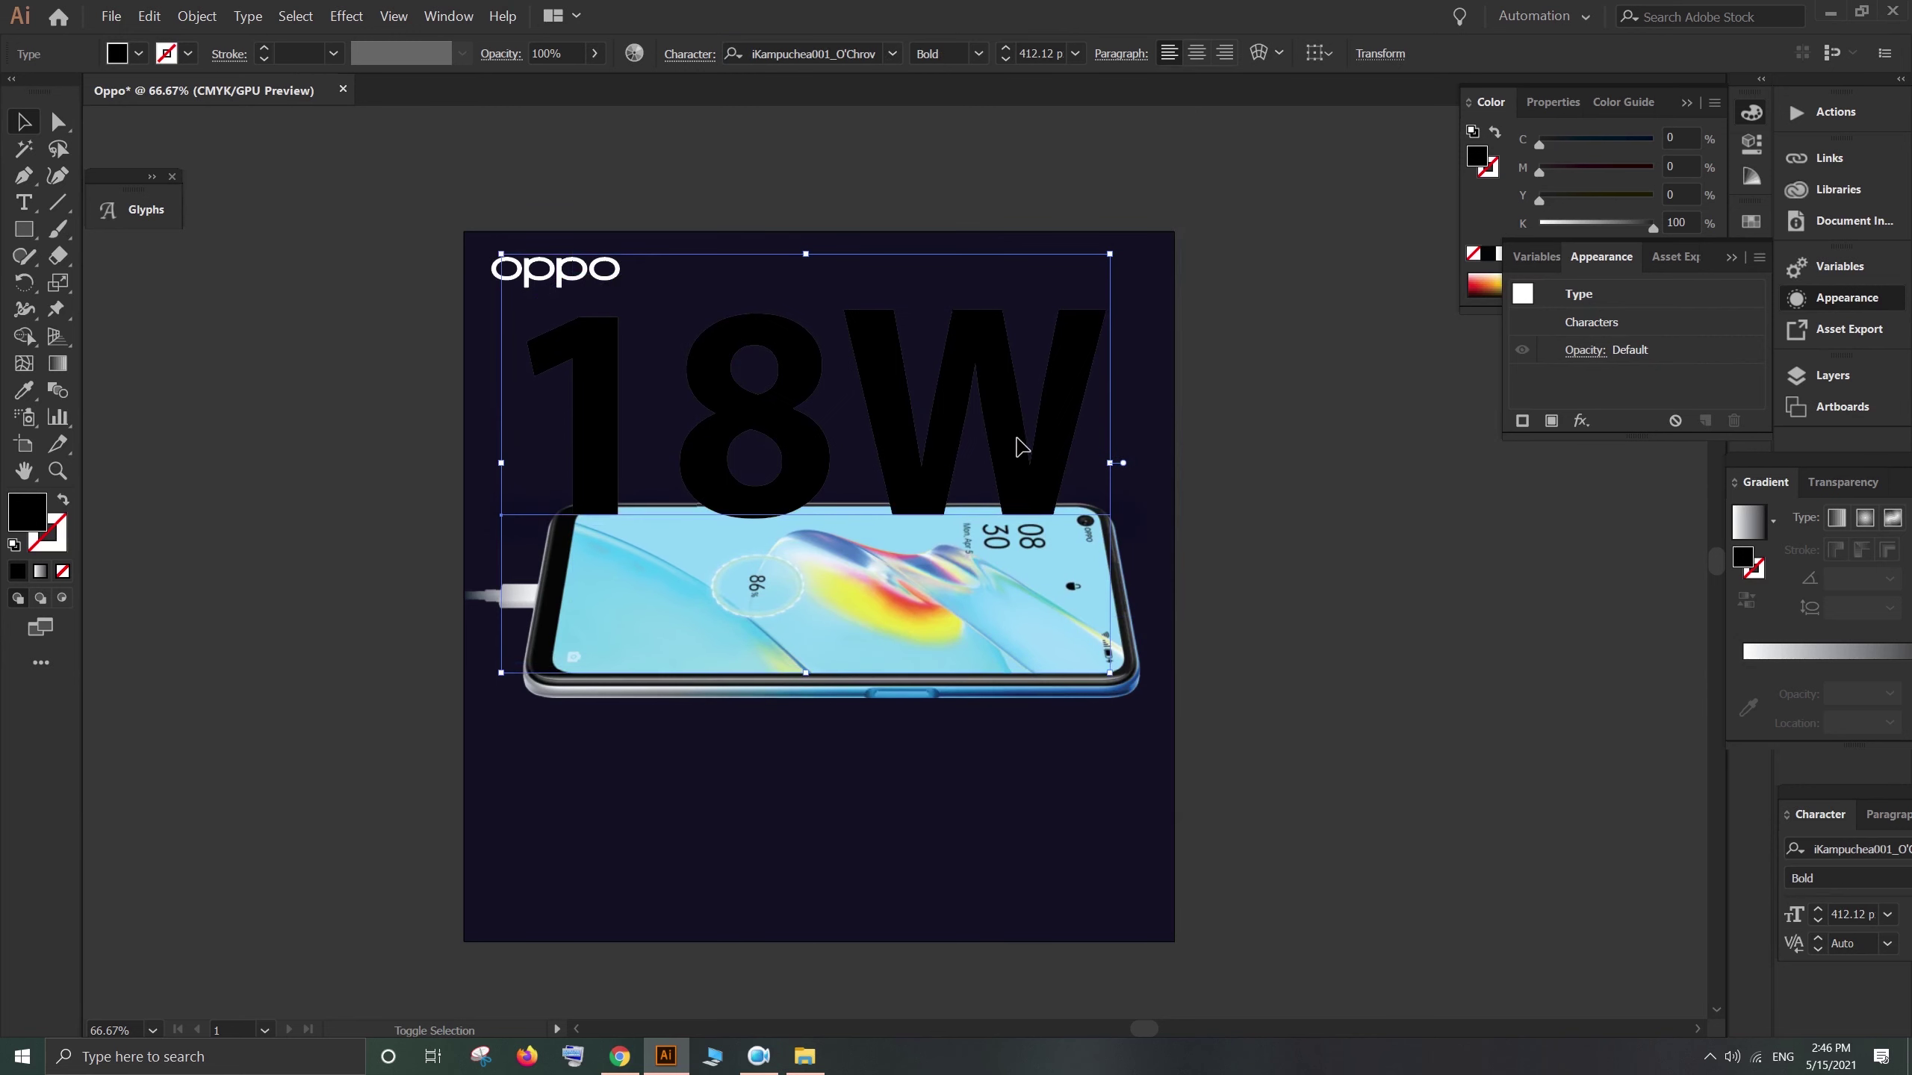
pyautogui.hotkey('shift', 'Right')
pyautogui.hotkey('shift', 'Down')
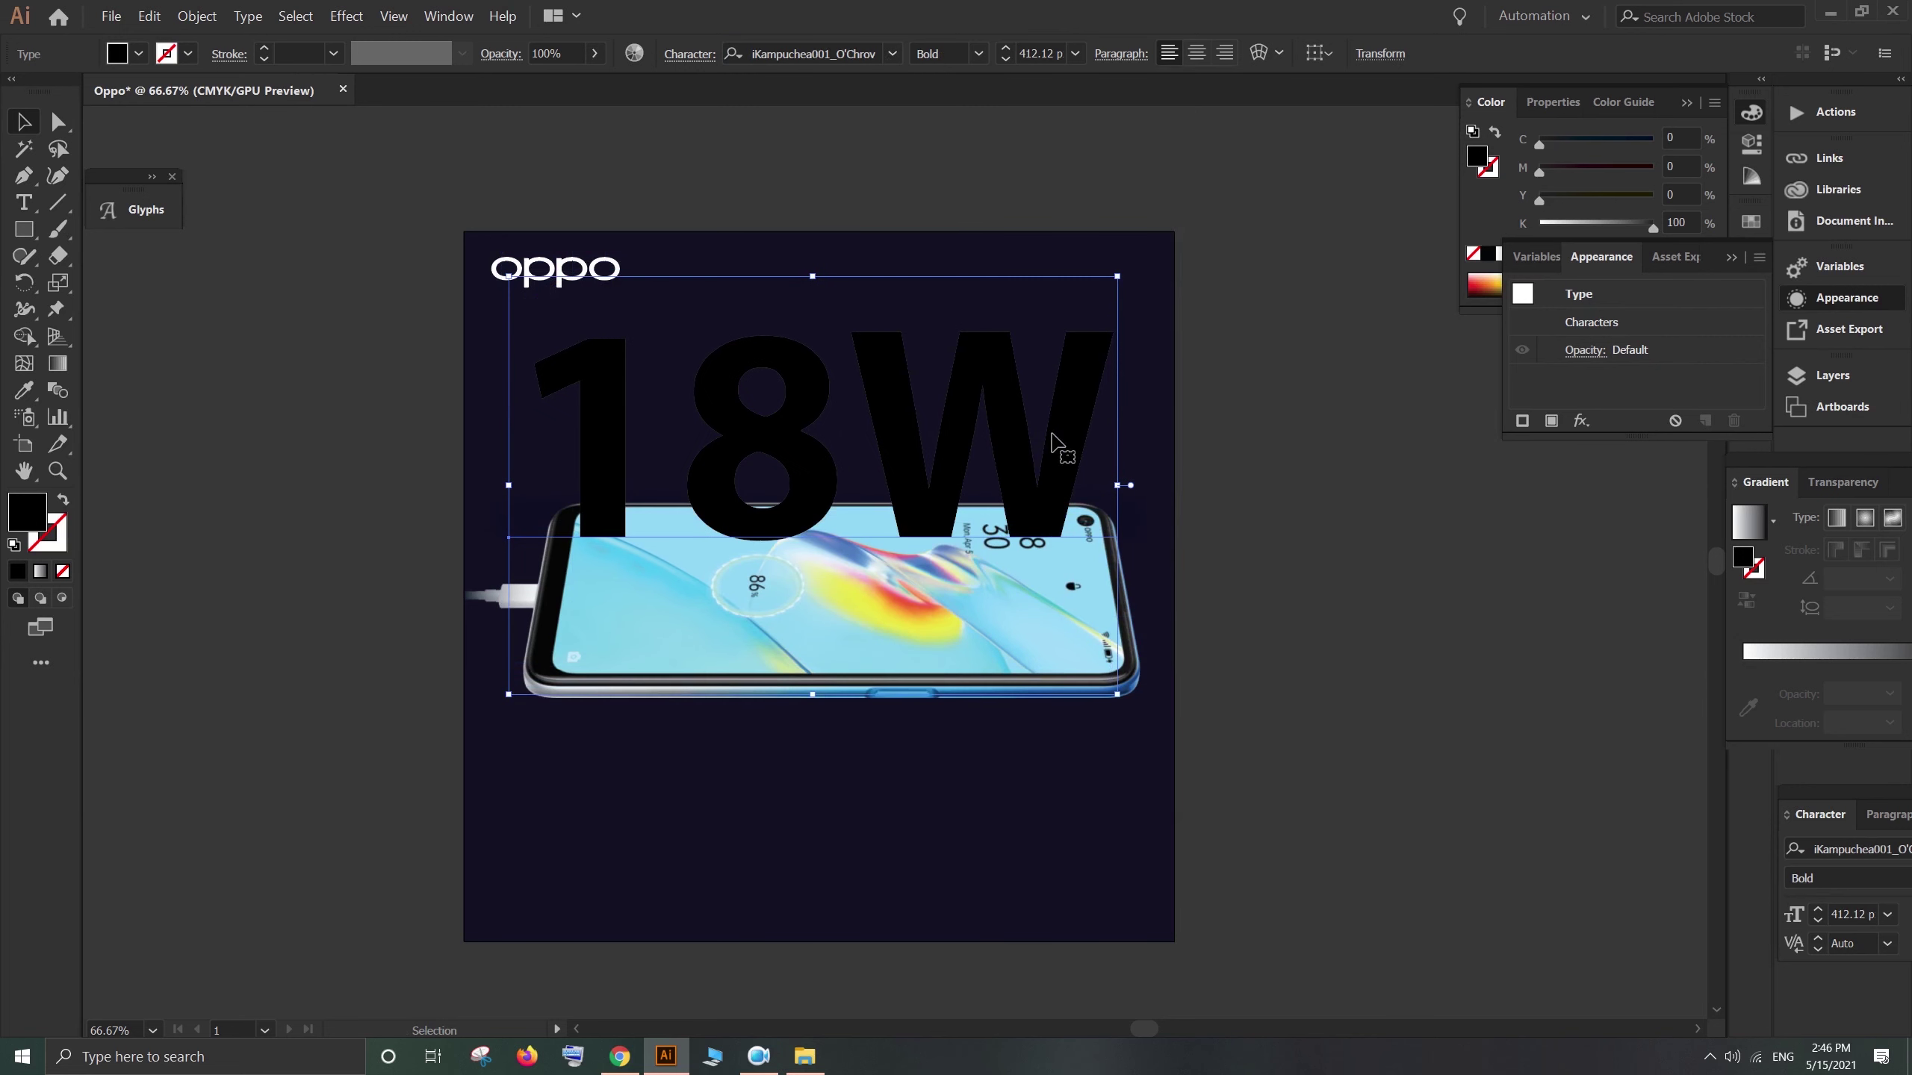
# Step: Bring the phone image to the front so it covers the lower part of the 18W text
pyautogui.click(476, 627)
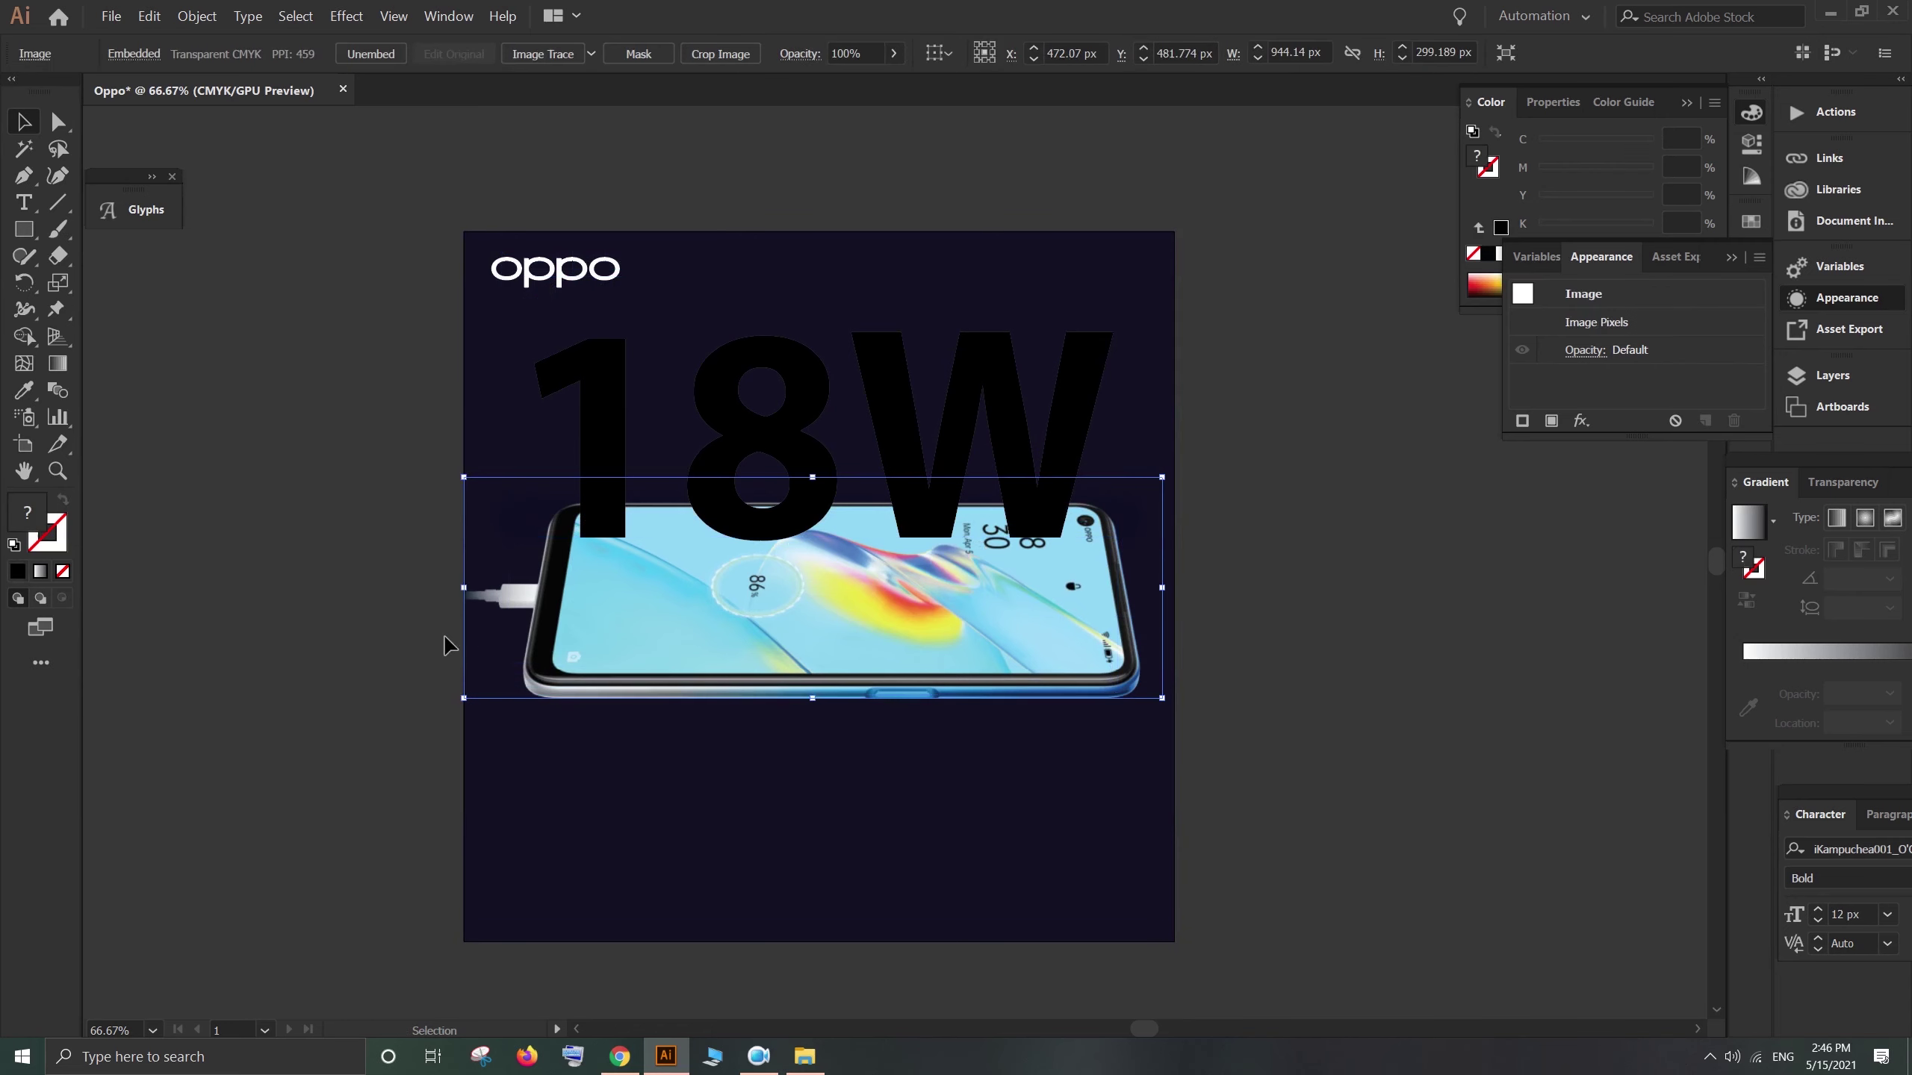
pyautogui.rightClick(479, 609)
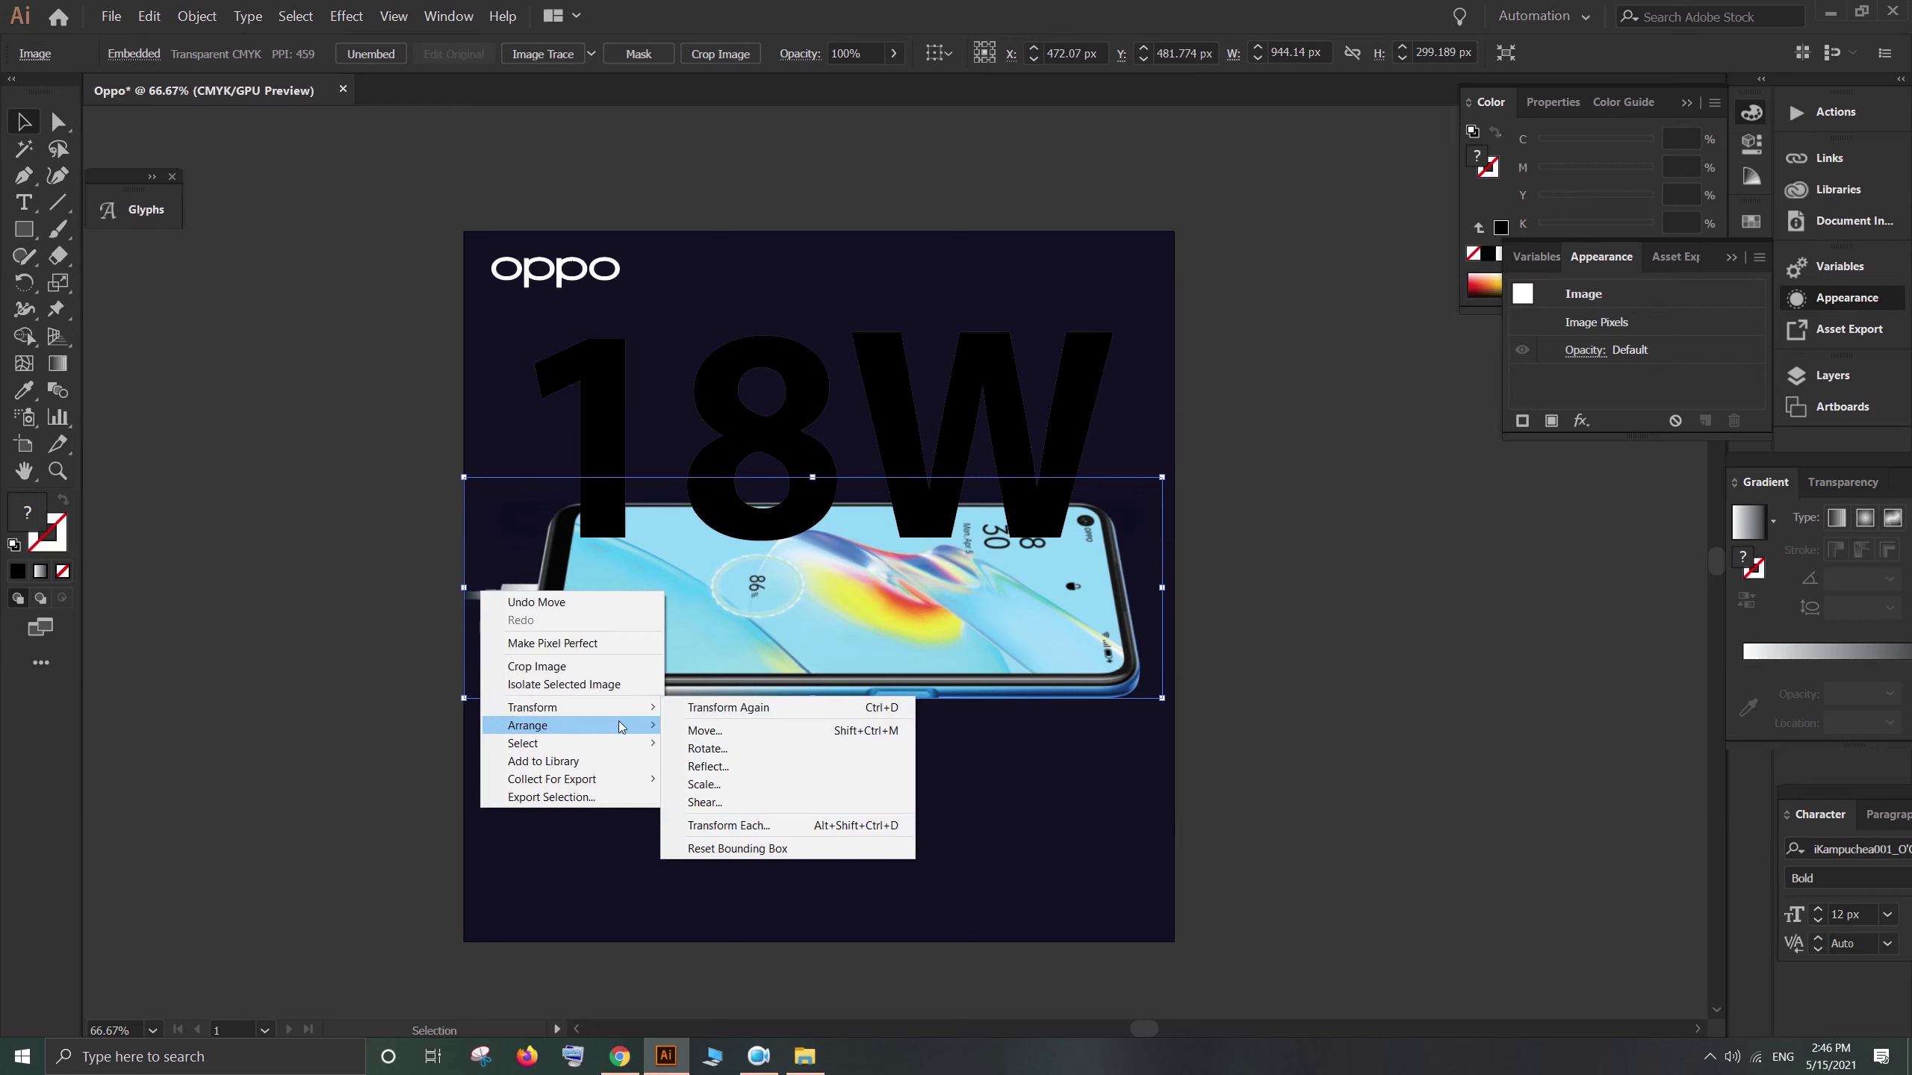
pyautogui.moveTo(624, 735)
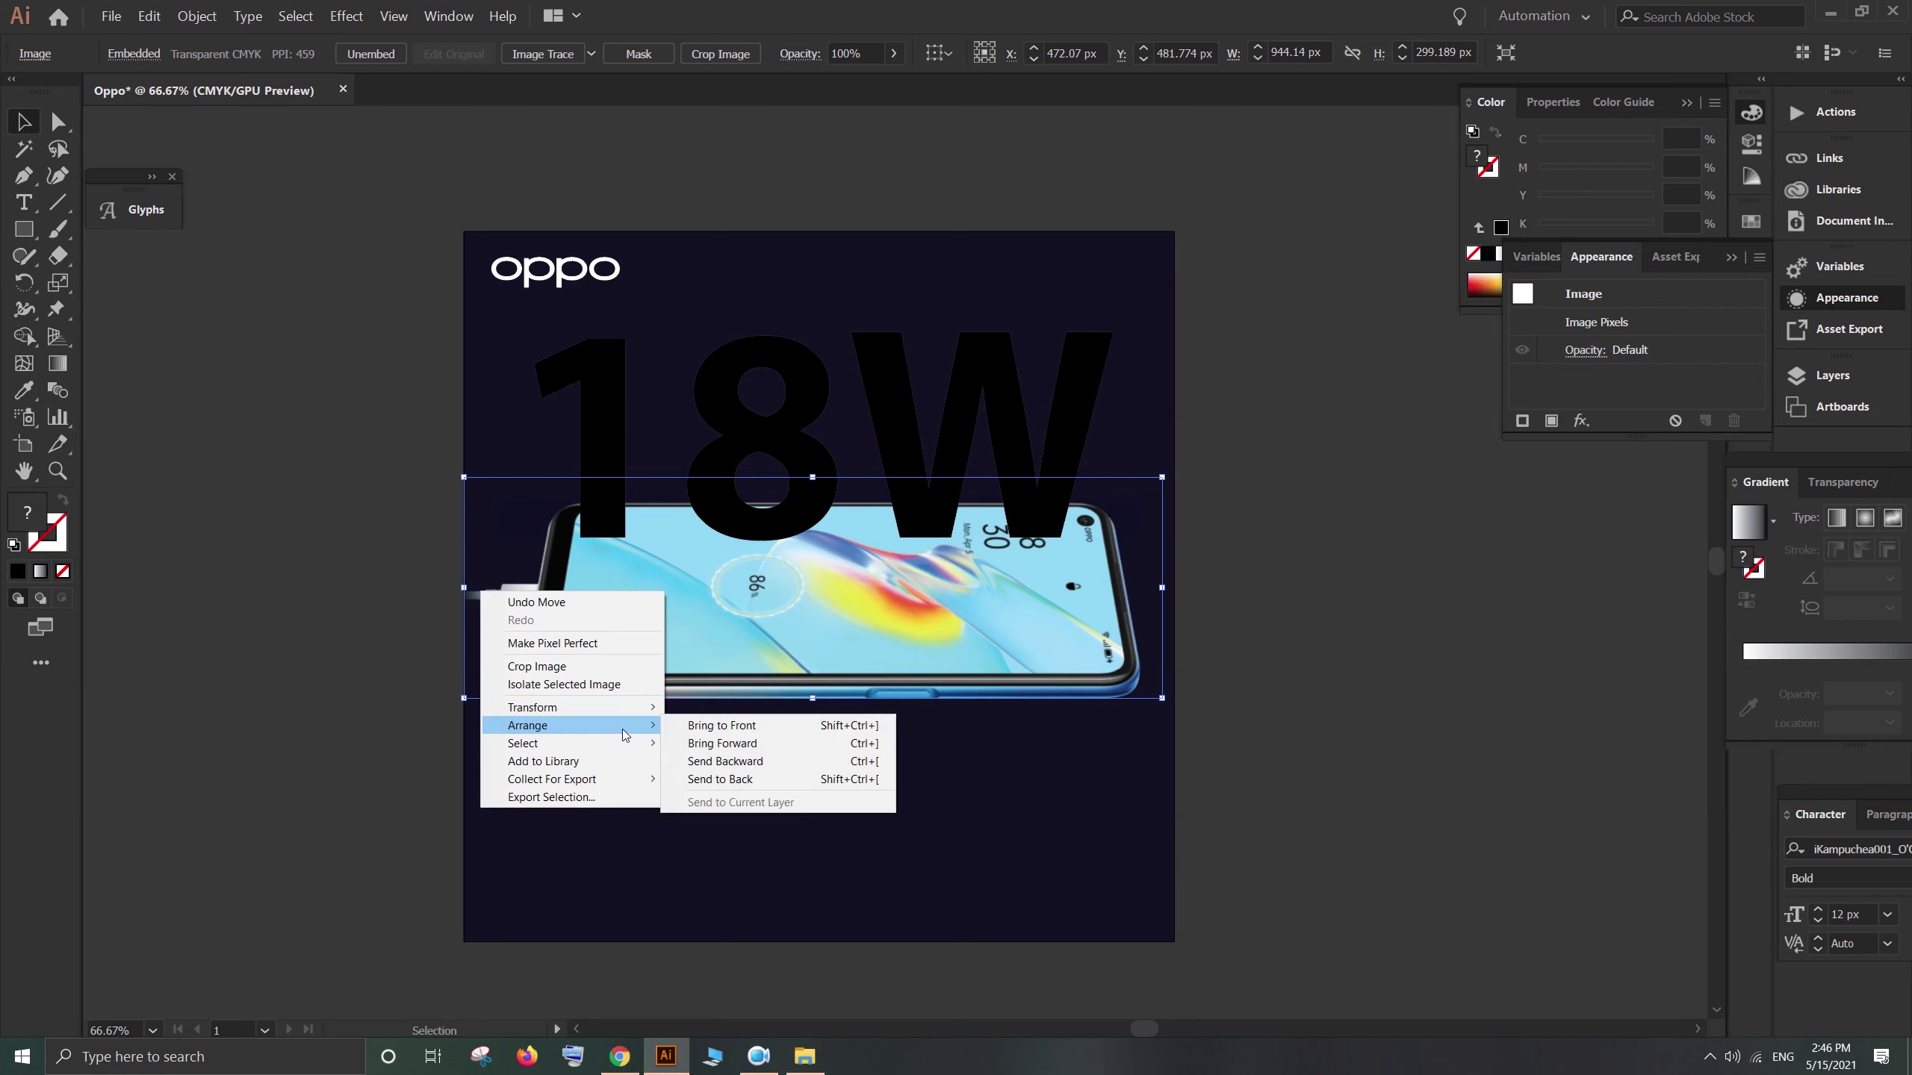
pyautogui.click(755, 734)
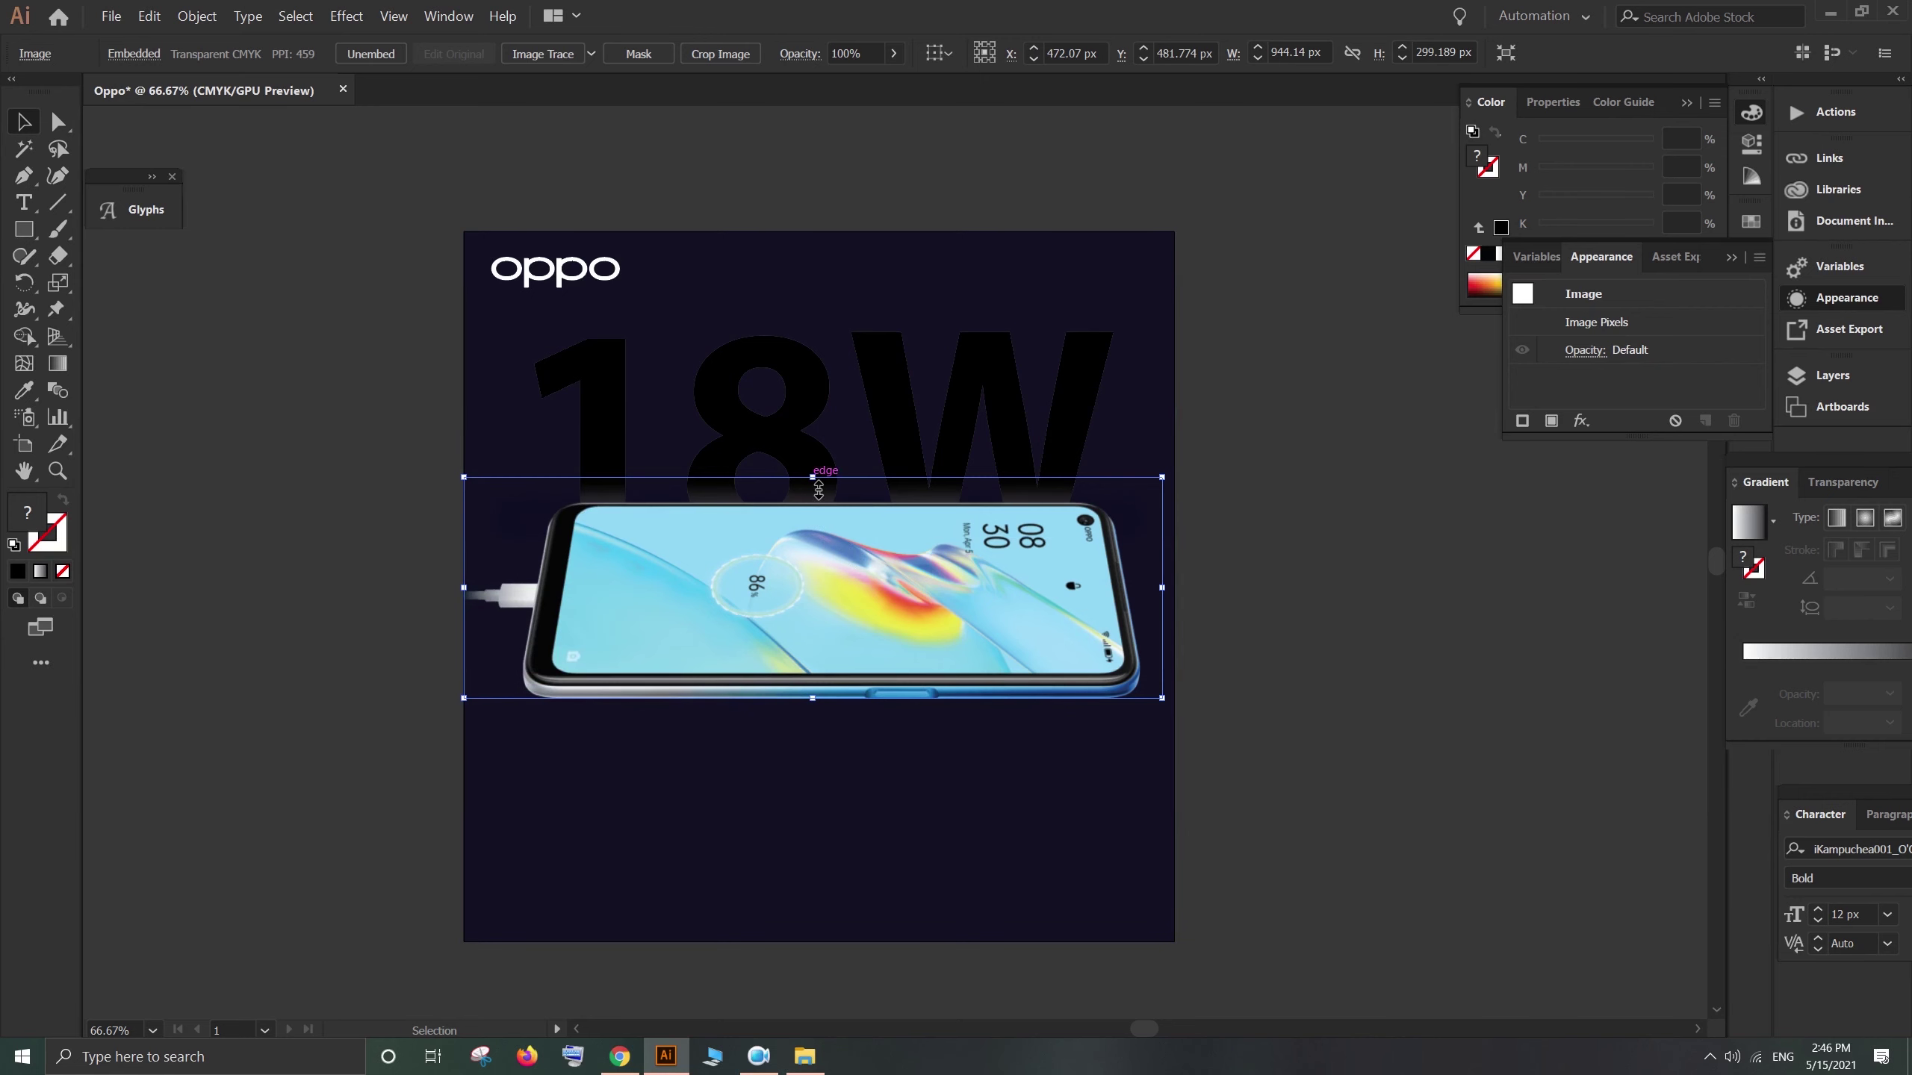
# Step: Fill the 18W text with white, colour code ffffff
pyautogui.click(878, 353)
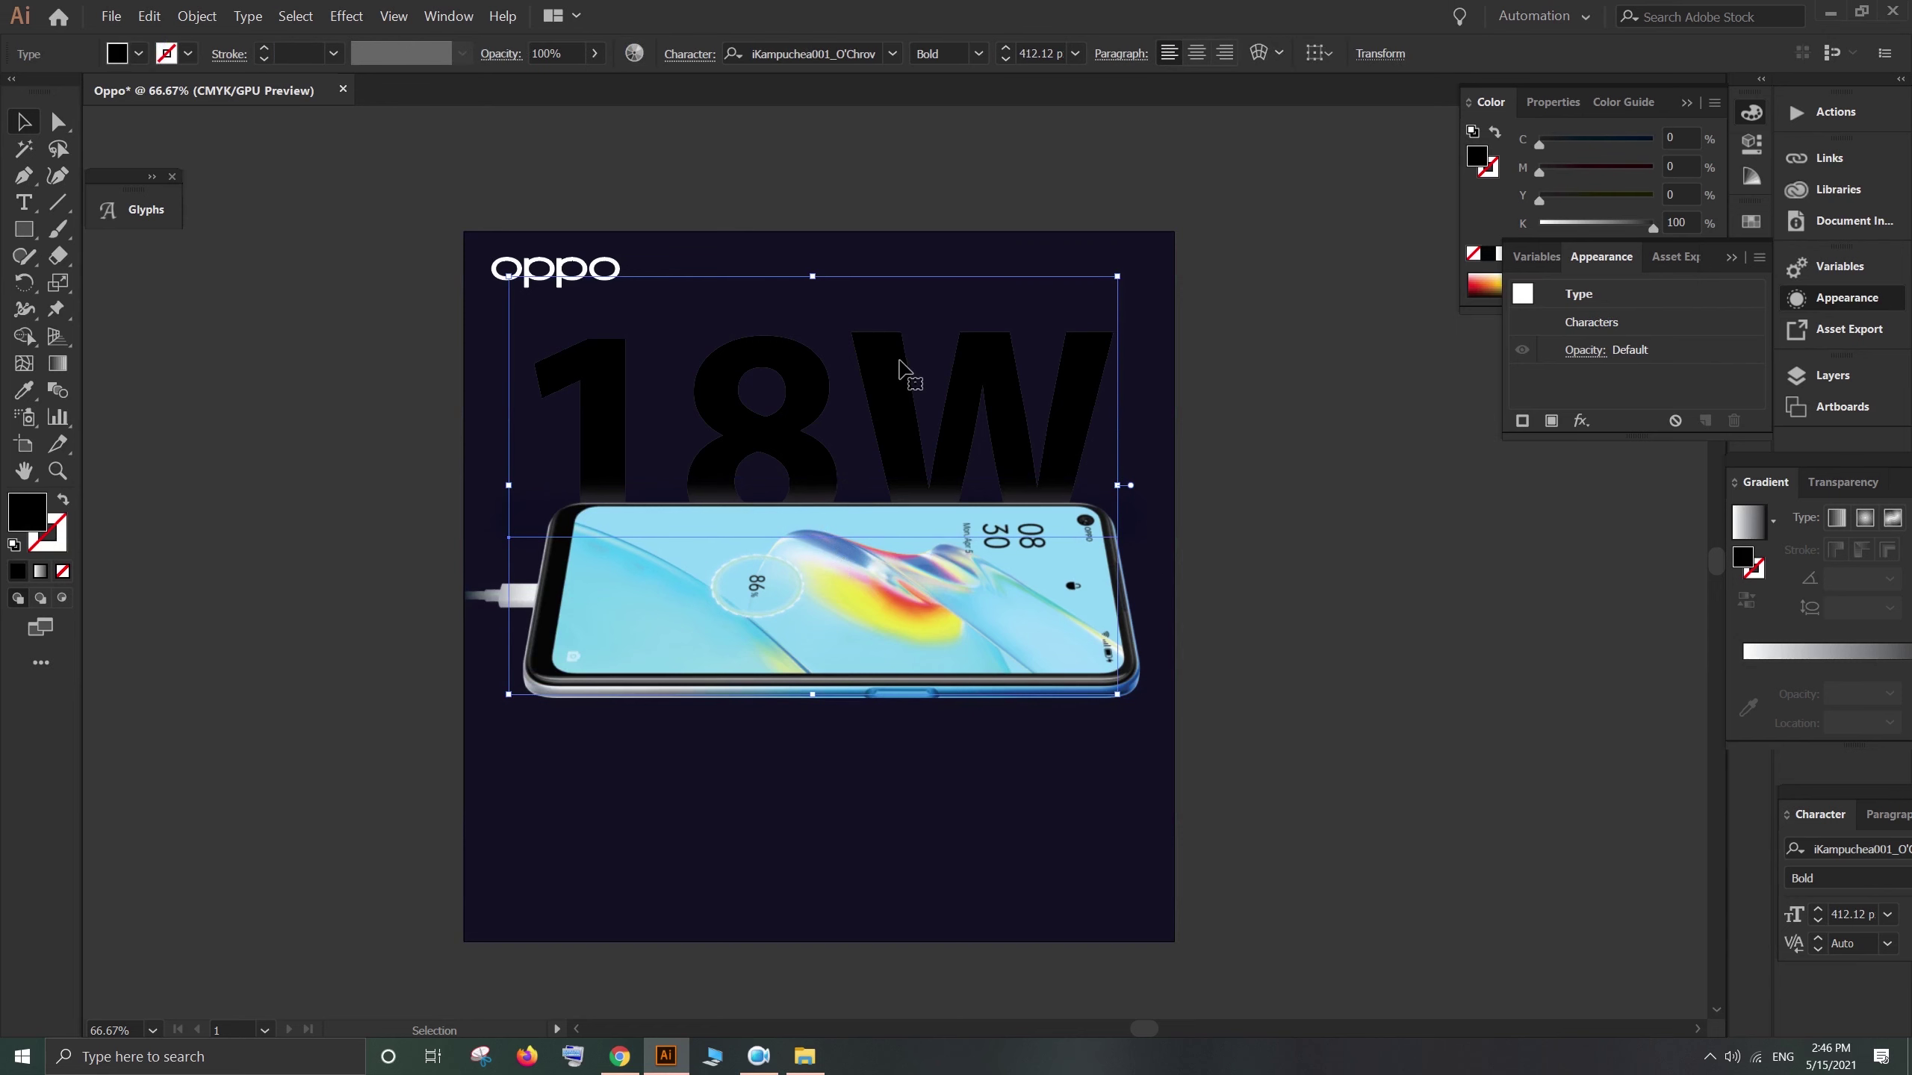
pyautogui.doubleClick(31, 518)
pyautogui.write('ffffff')
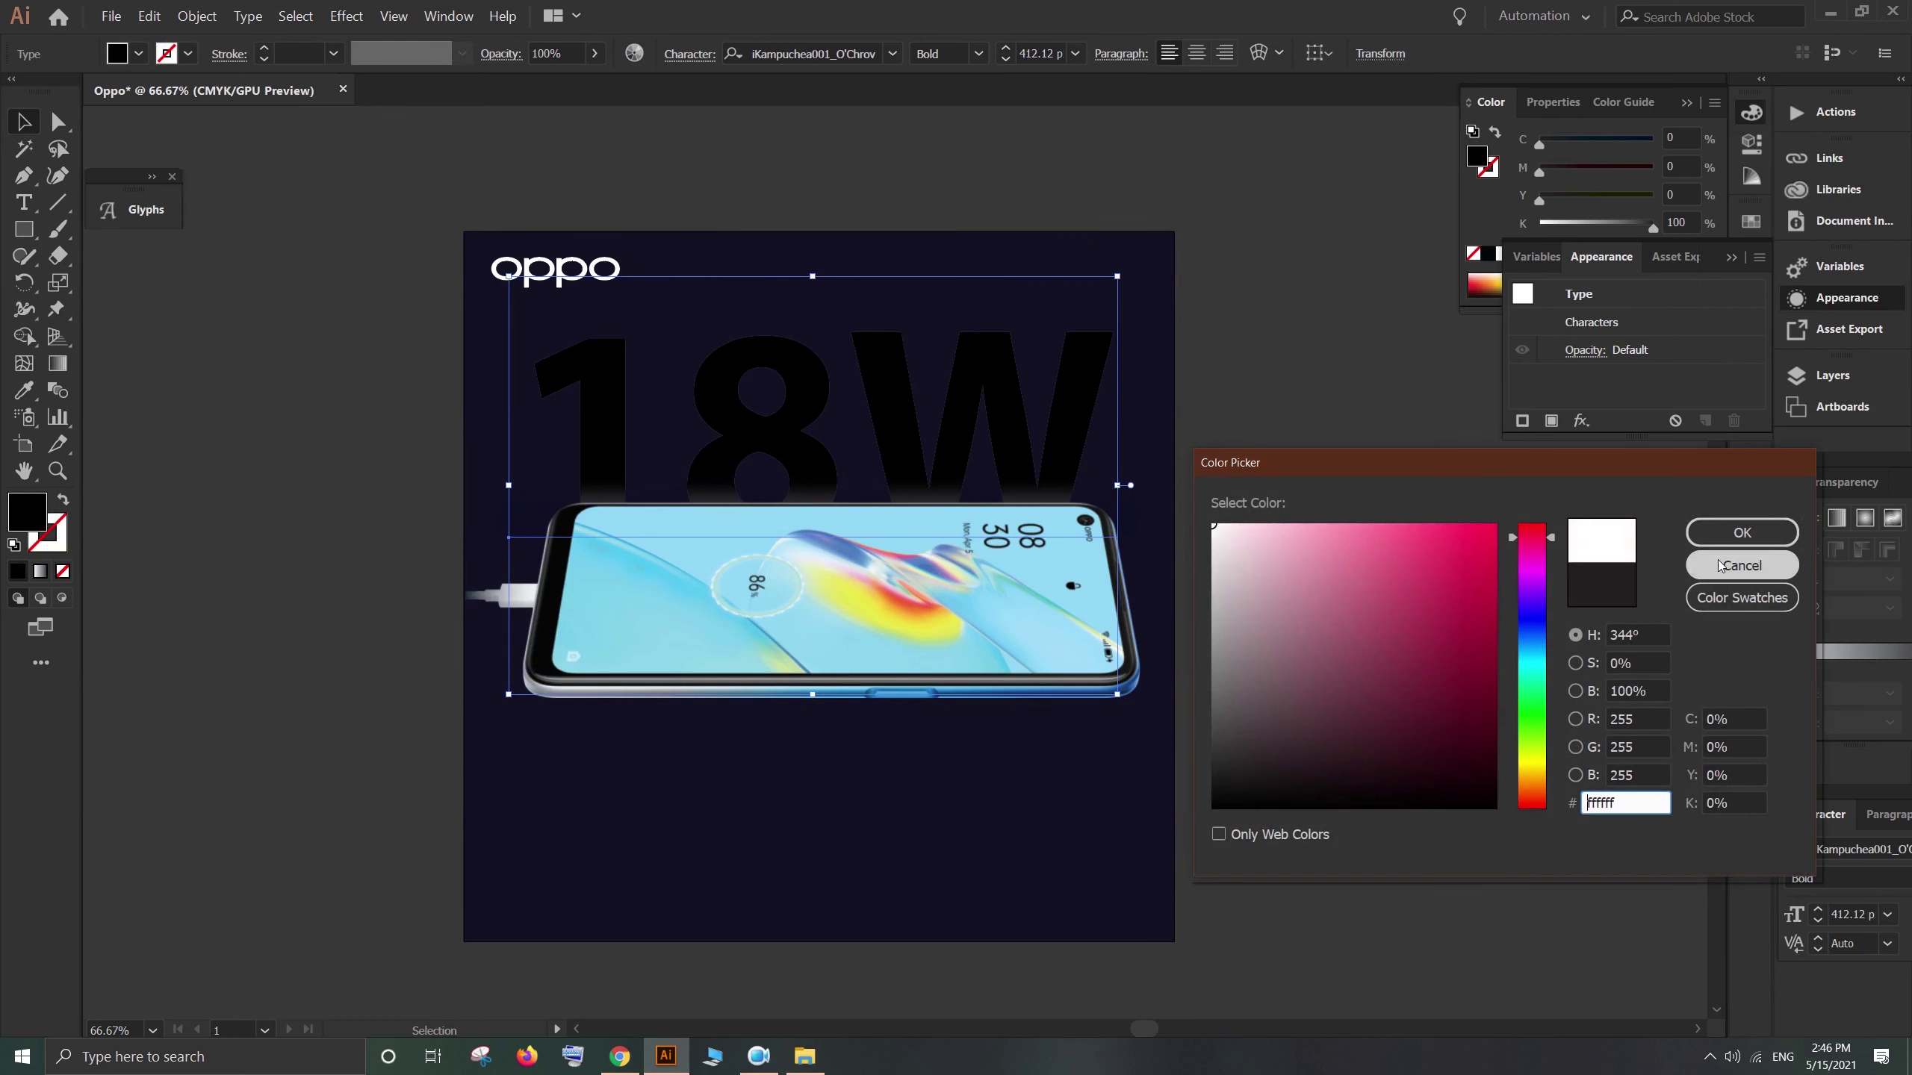
pyautogui.click(1717, 532)
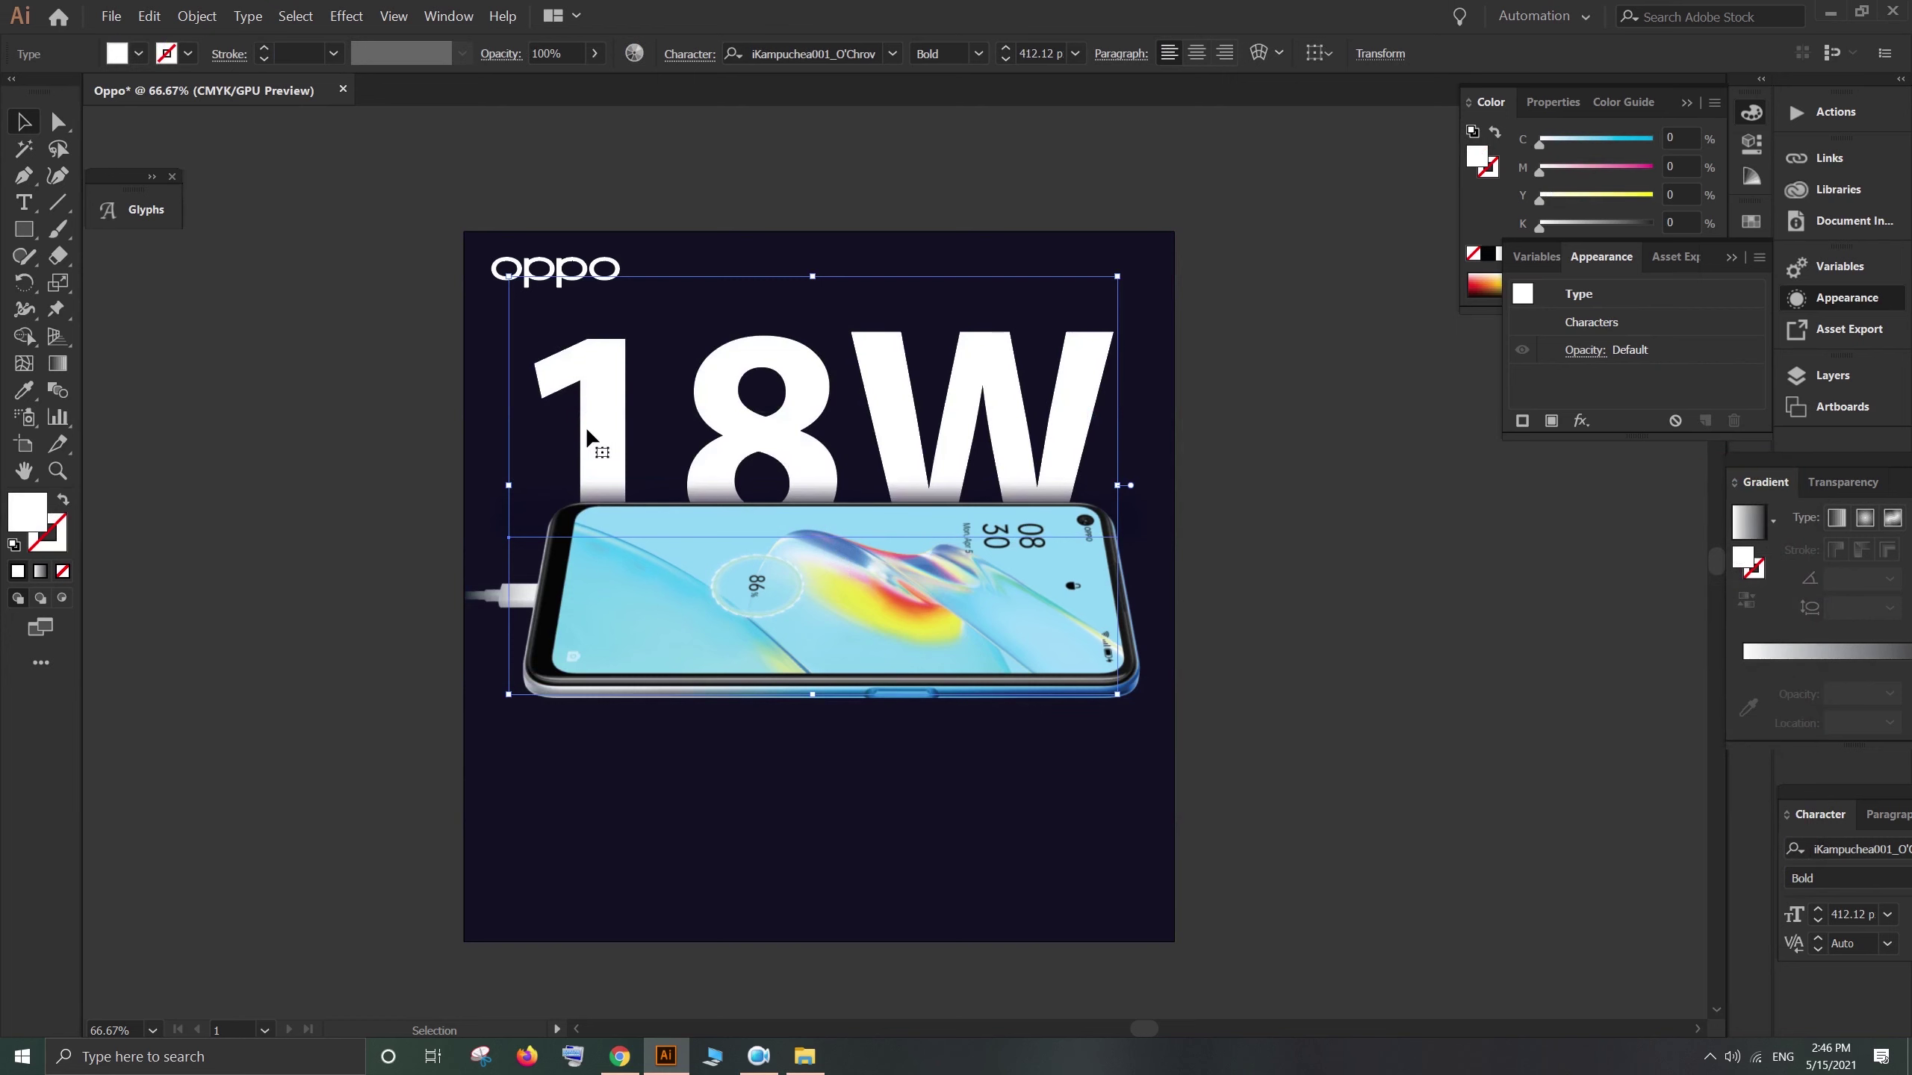
# Step: Sample the light blue of the phone's screen as the fill colour of the 18W text
pyautogui.click(23, 389)
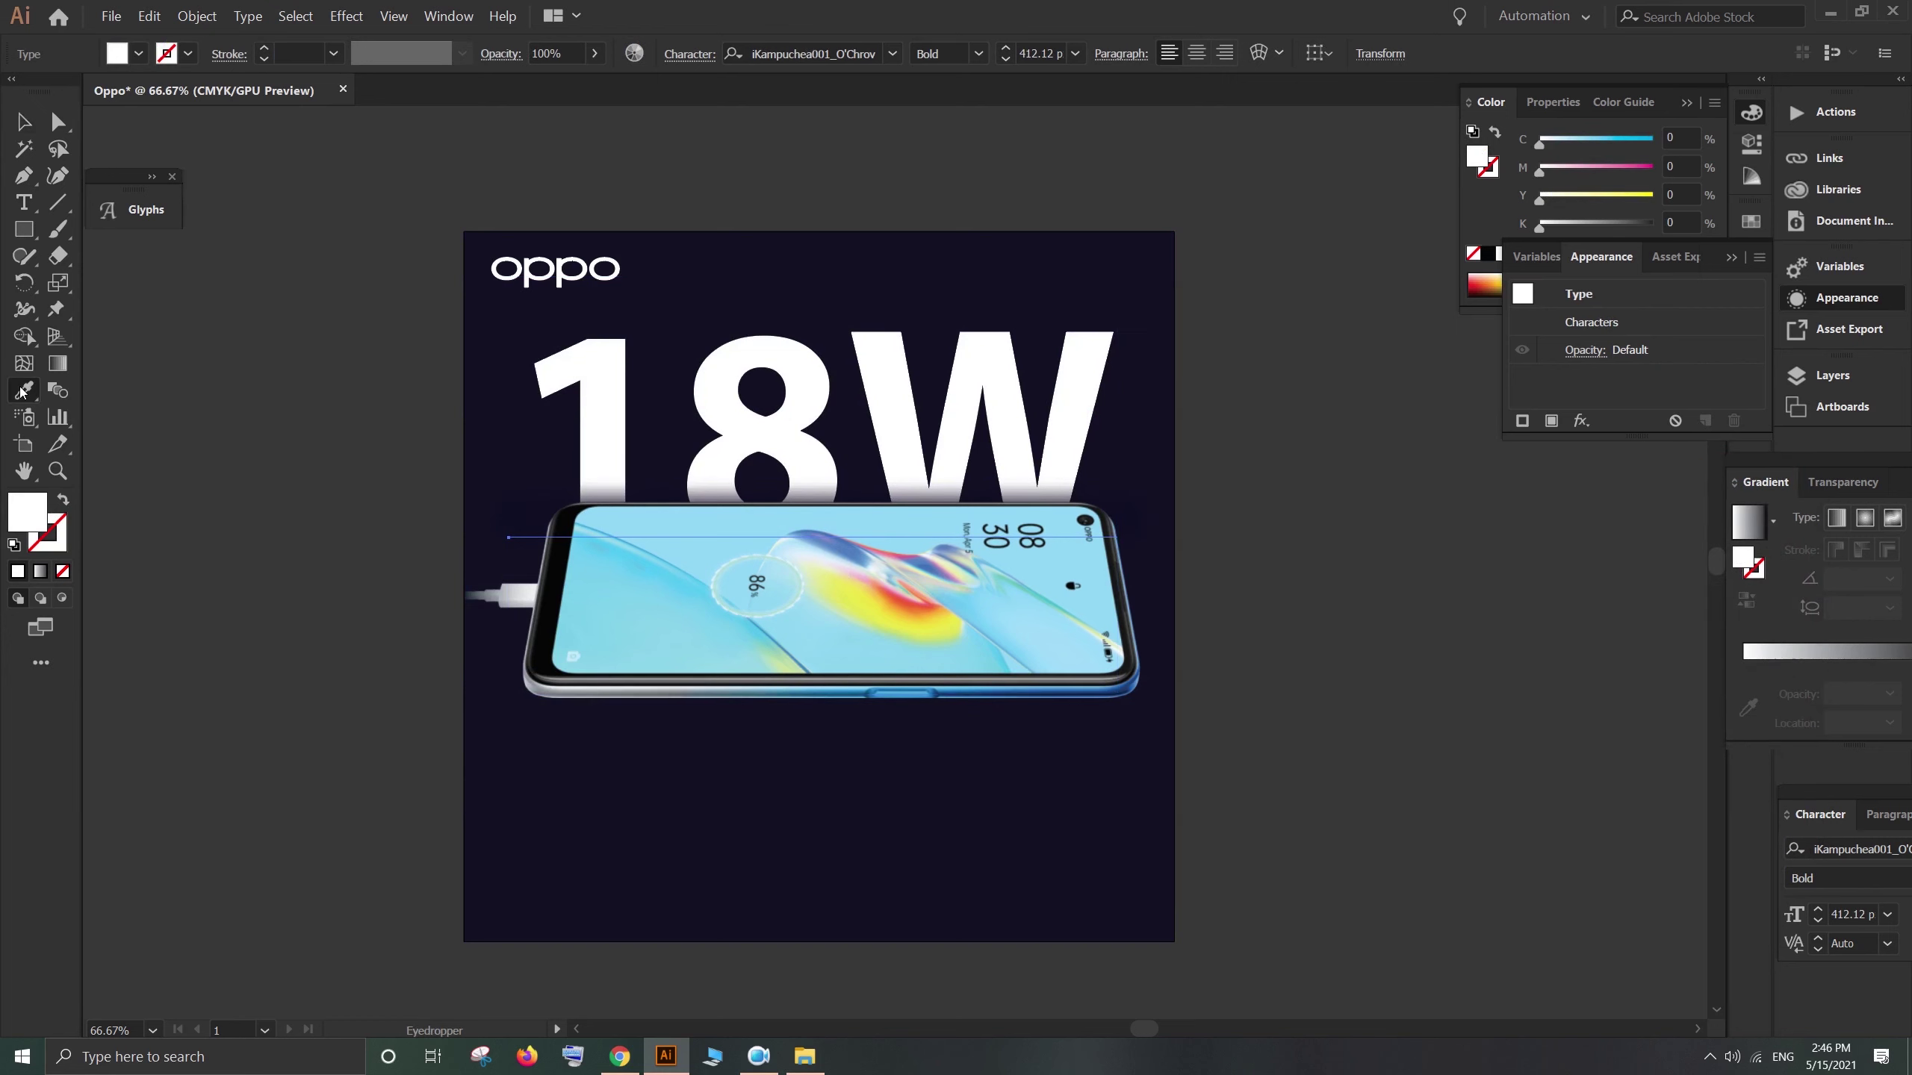
pyautogui.click(638, 570)
pyautogui.click(588, 586)
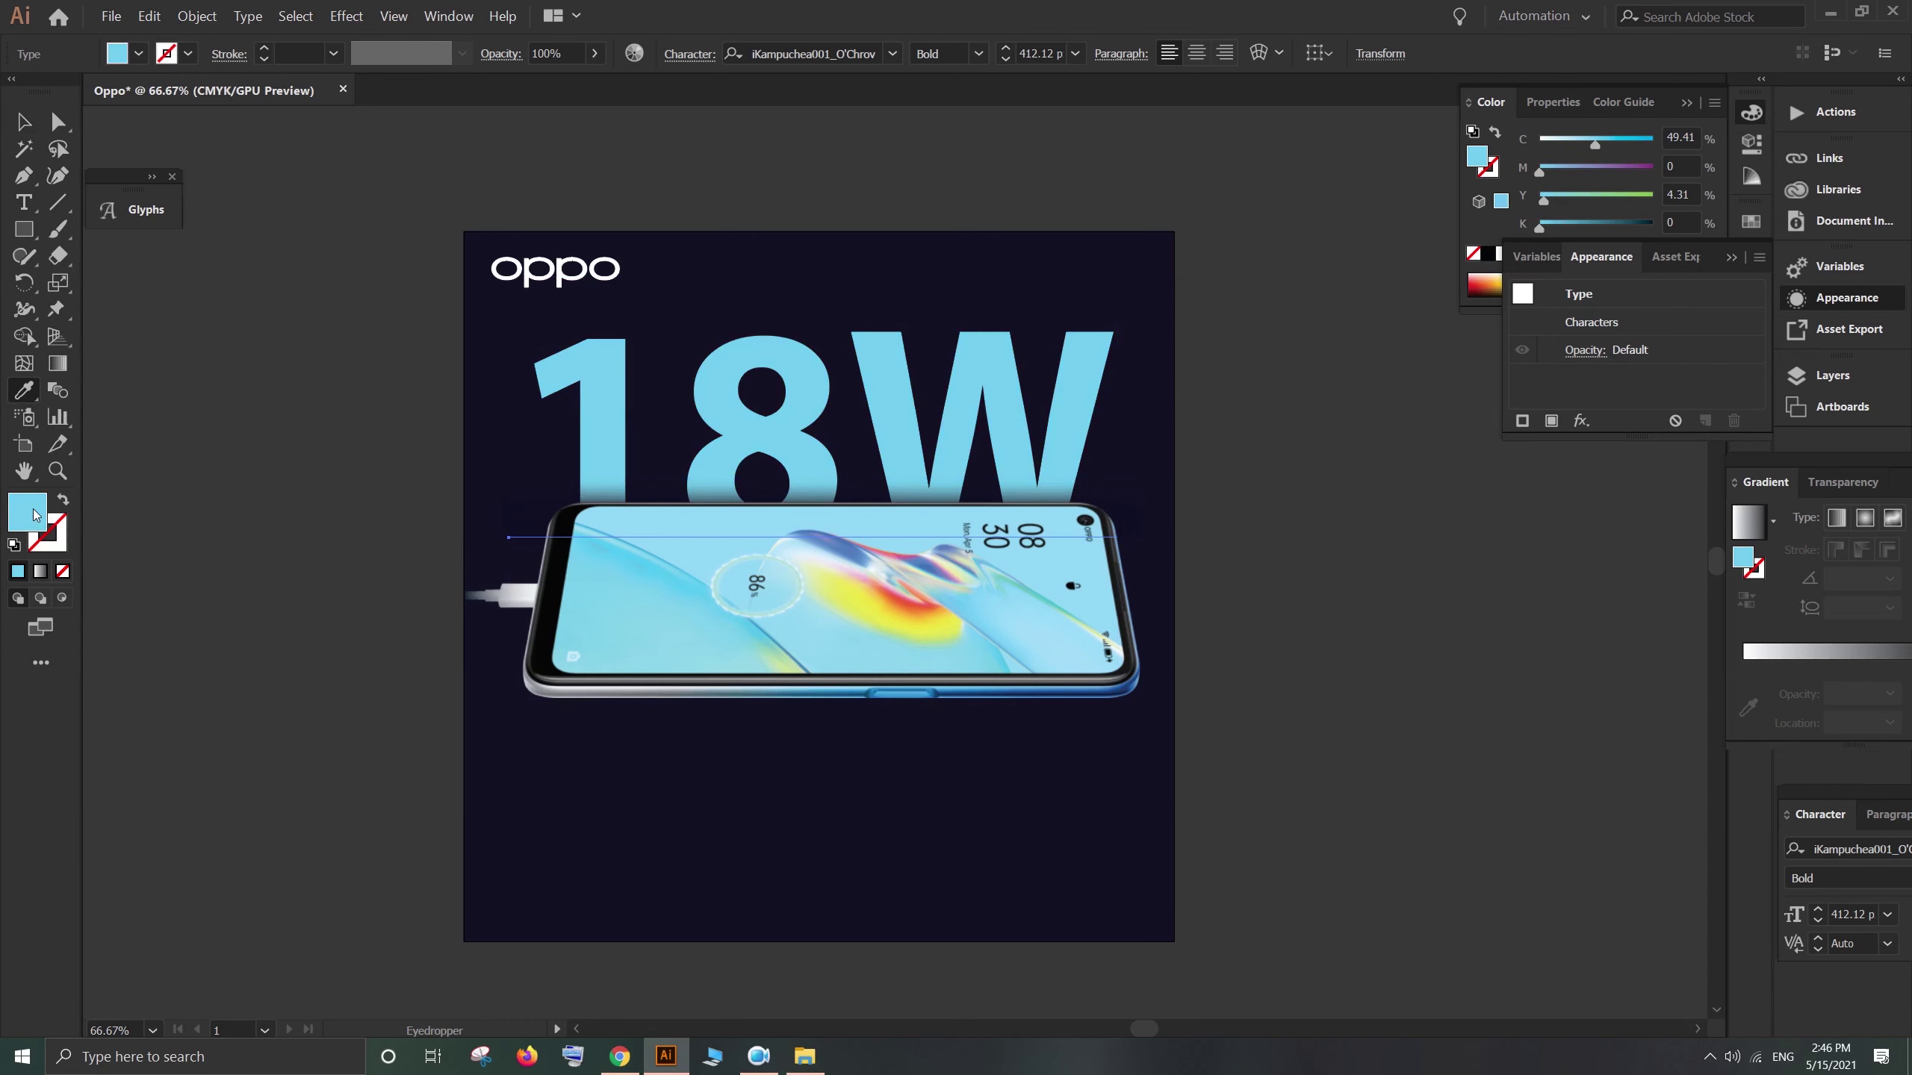
# Step: Change the 18W text's fill to a stronger blue, first 239be5 and finally a brighter tone of about 67% cyan and 22% magenta
pyautogui.doubleClick(34, 516)
pyautogui.click(1421, 567)
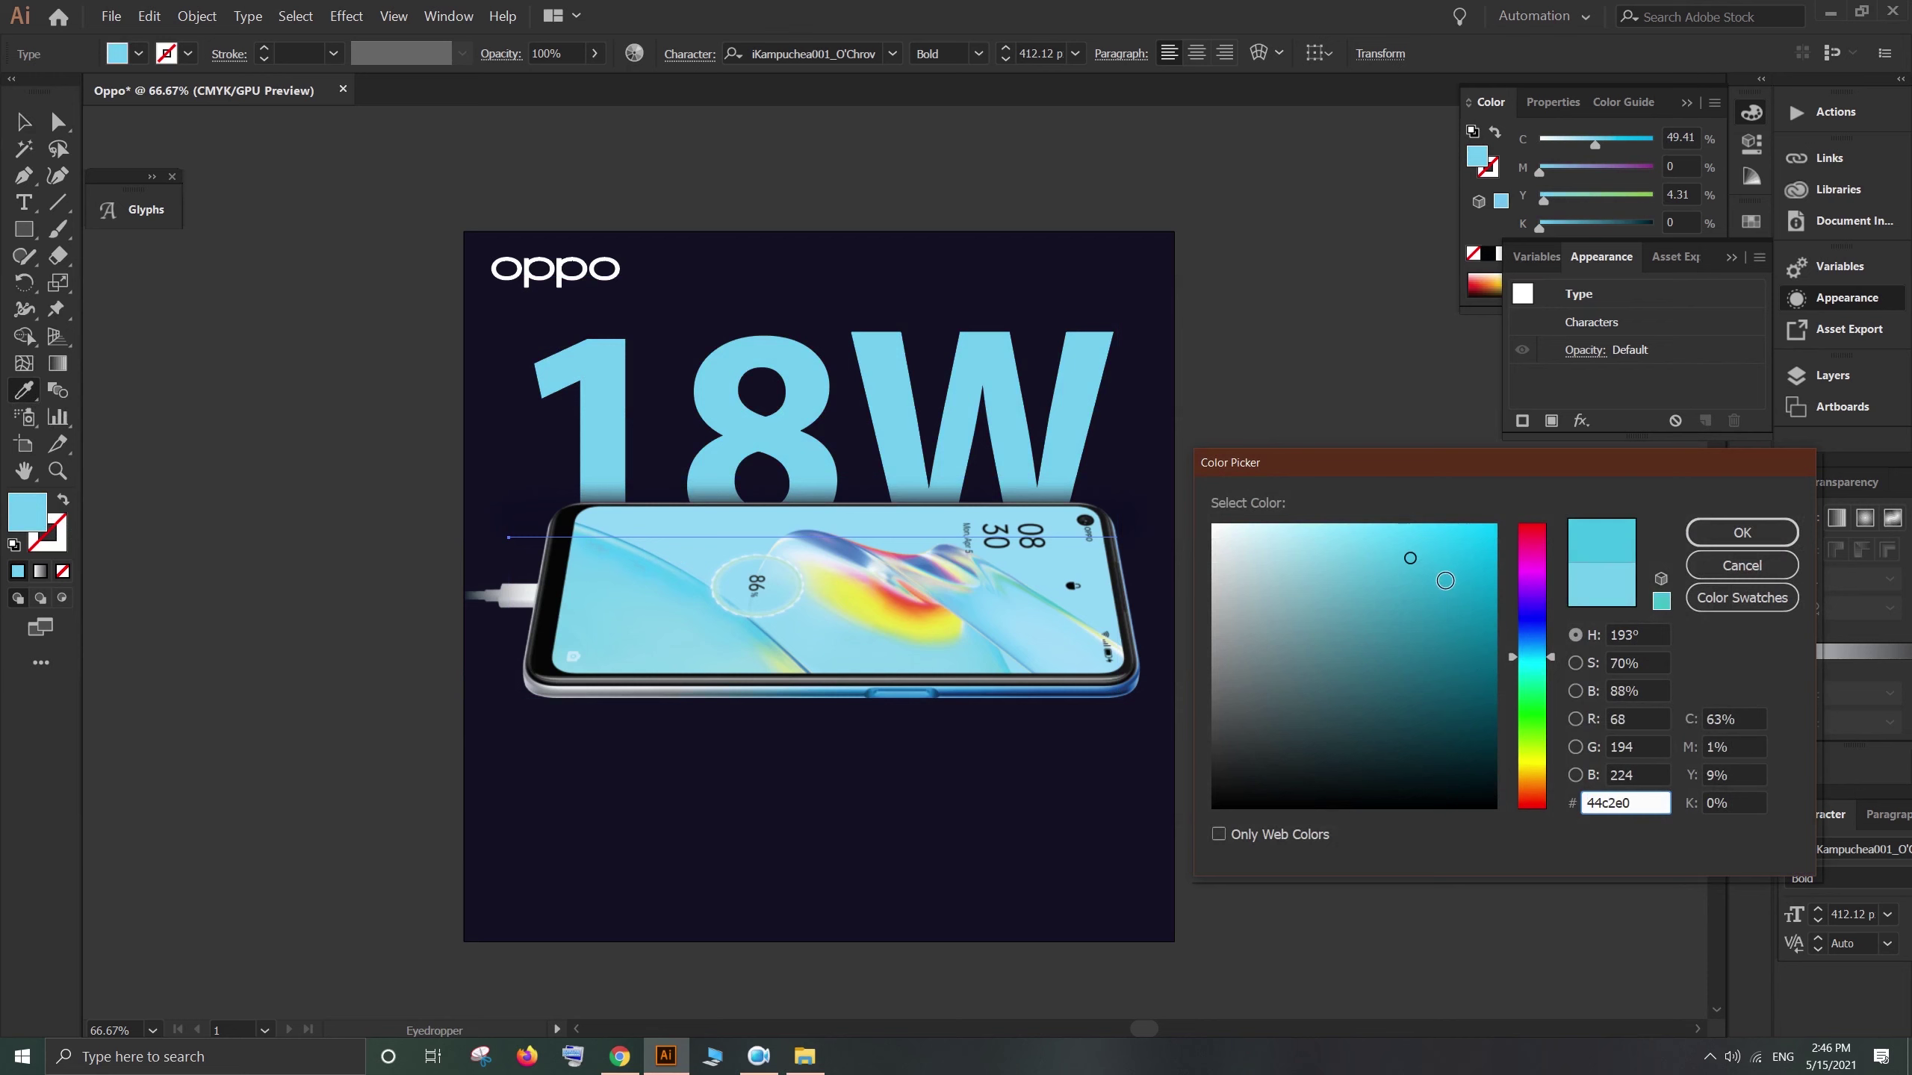
pyautogui.click(1532, 650)
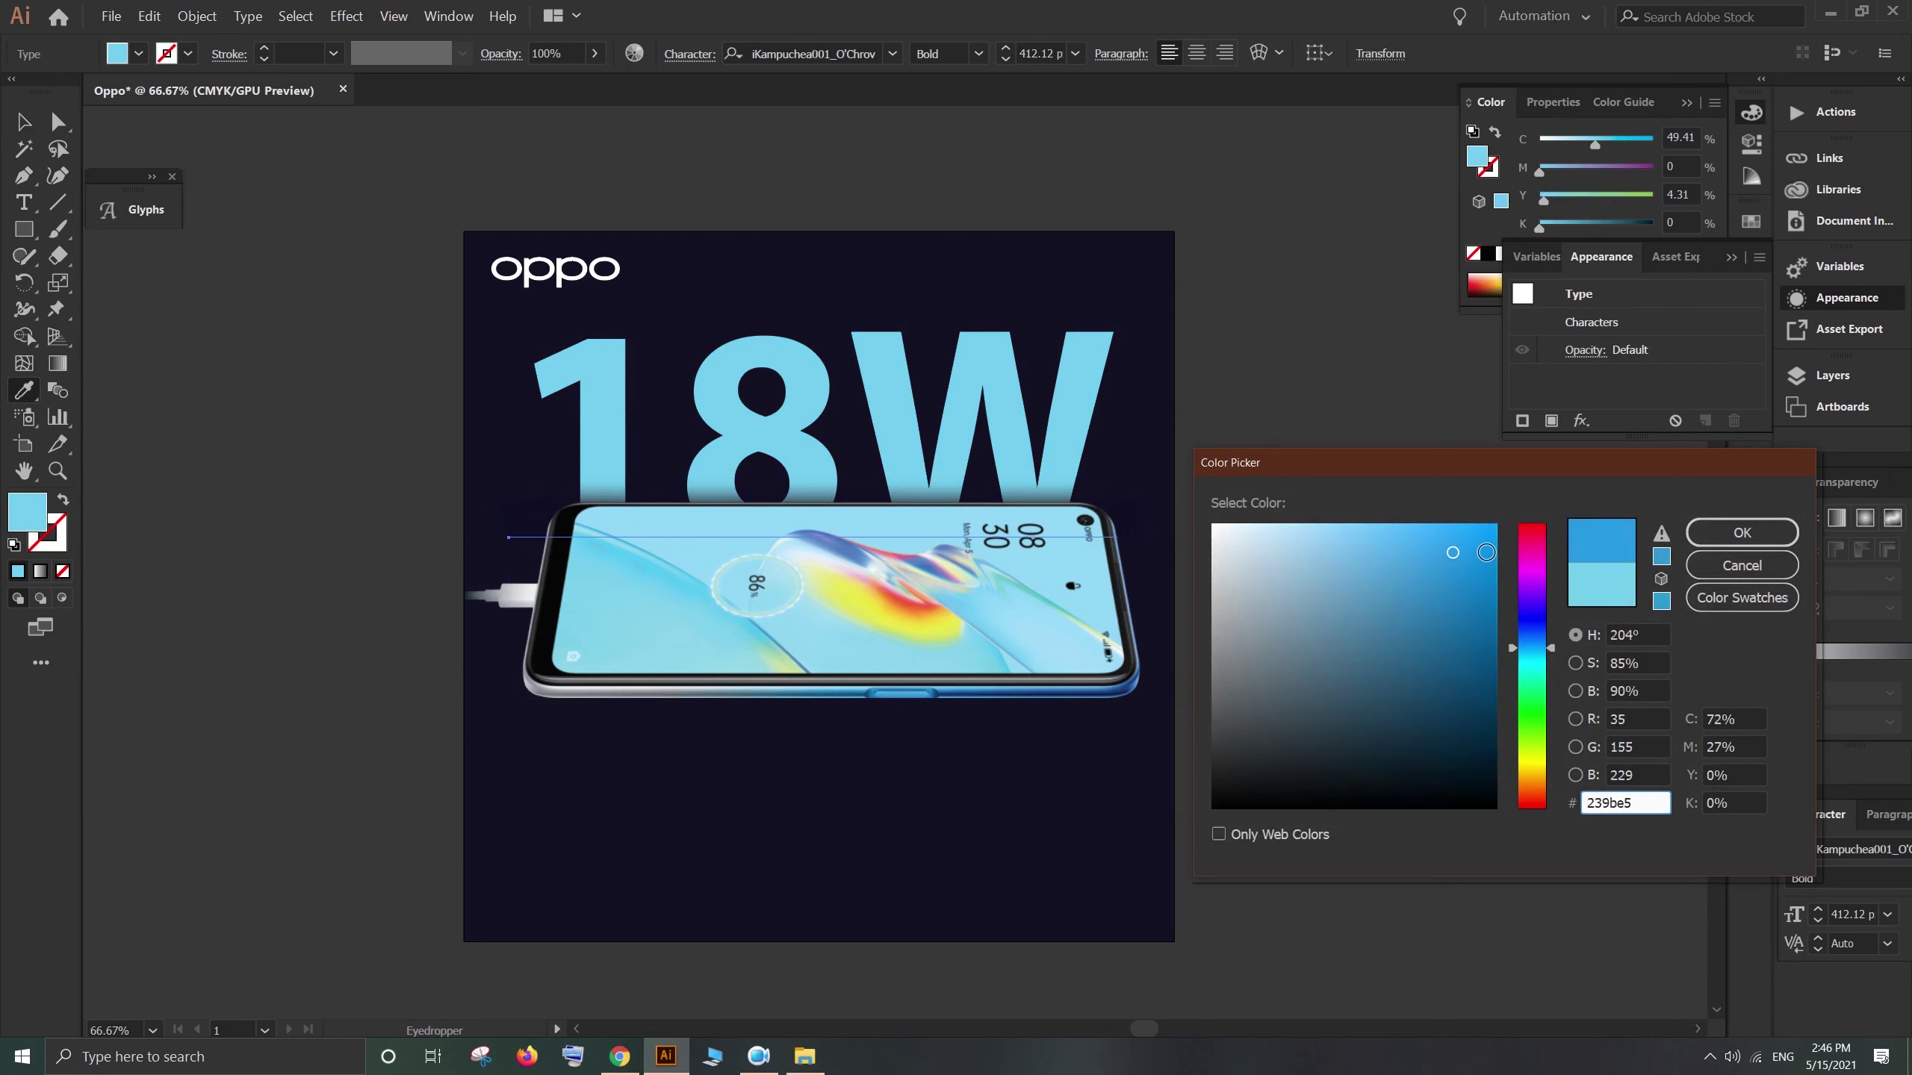
pyautogui.click(1742, 531)
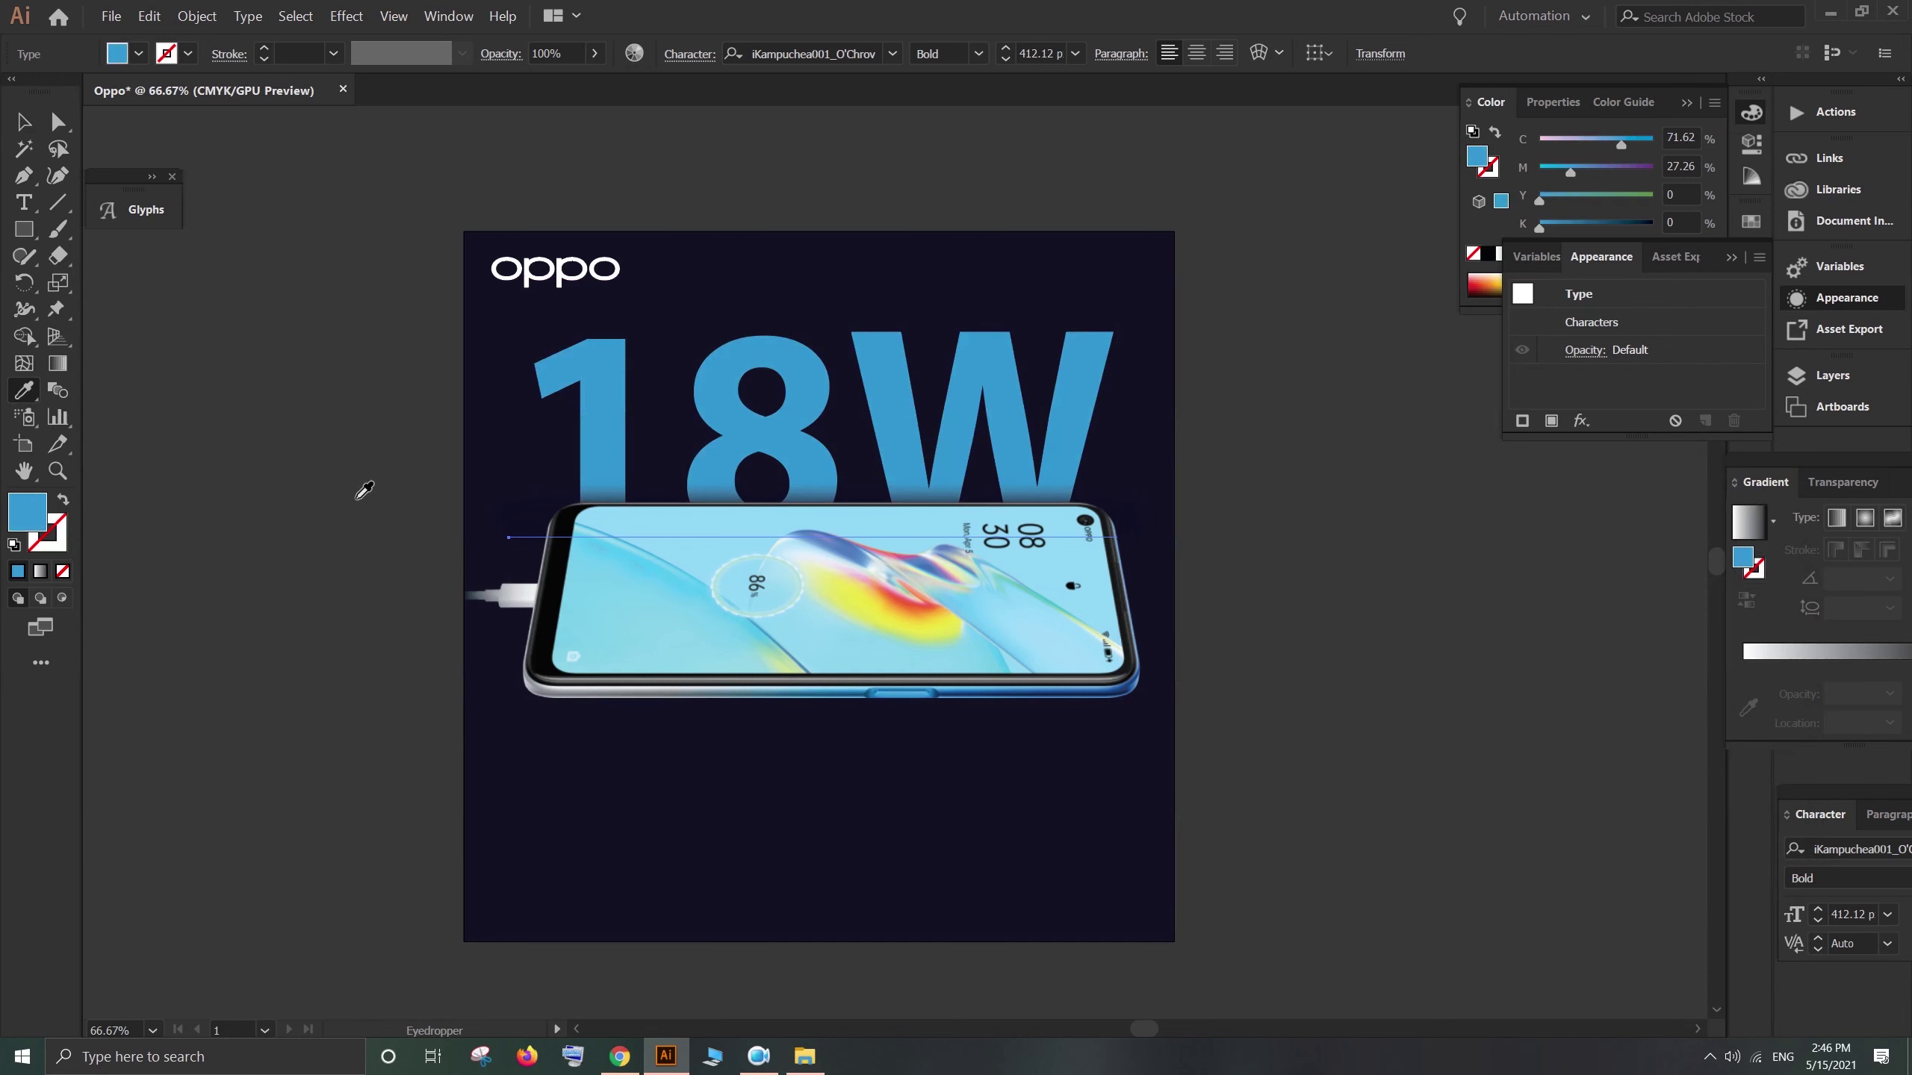
pyautogui.doubleClick(34, 522)
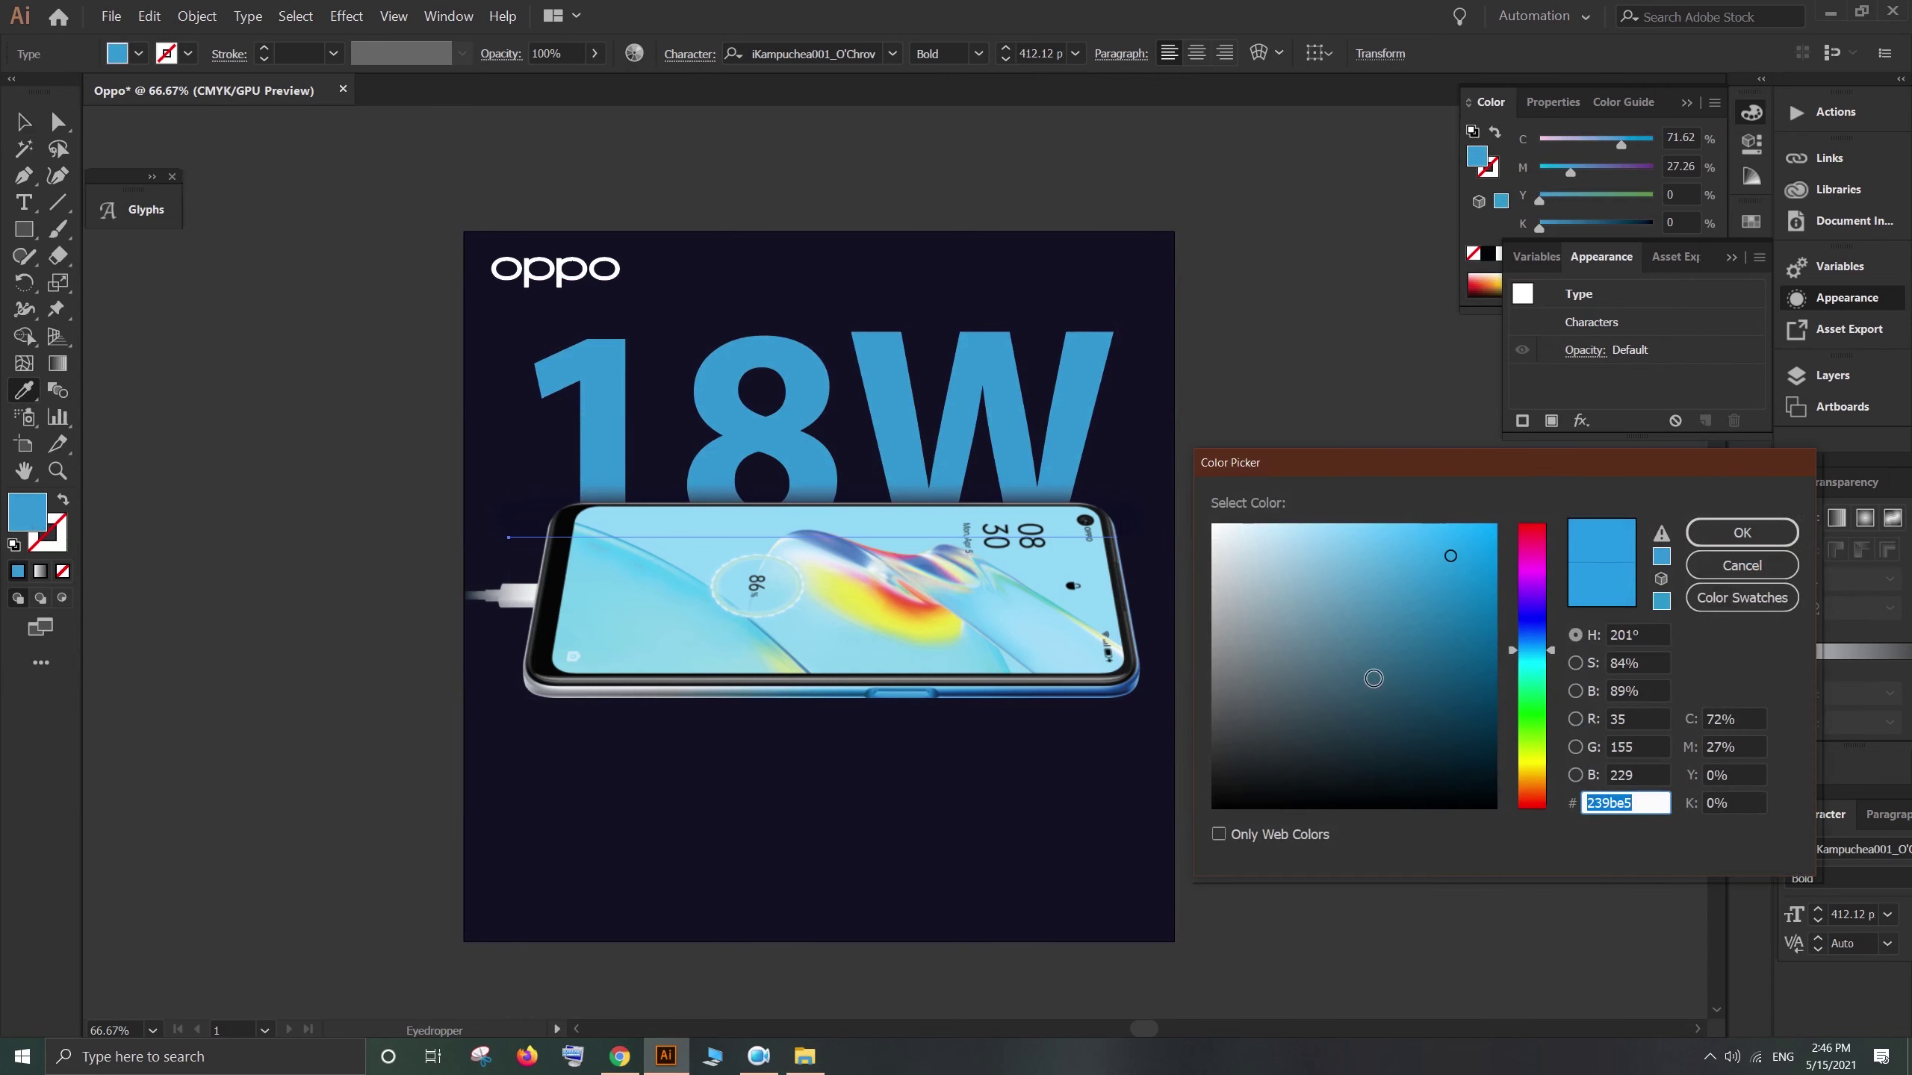
pyautogui.moveTo(1475, 559); pyautogui.dragTo(1504, 524)
pyautogui.click(1741, 532)
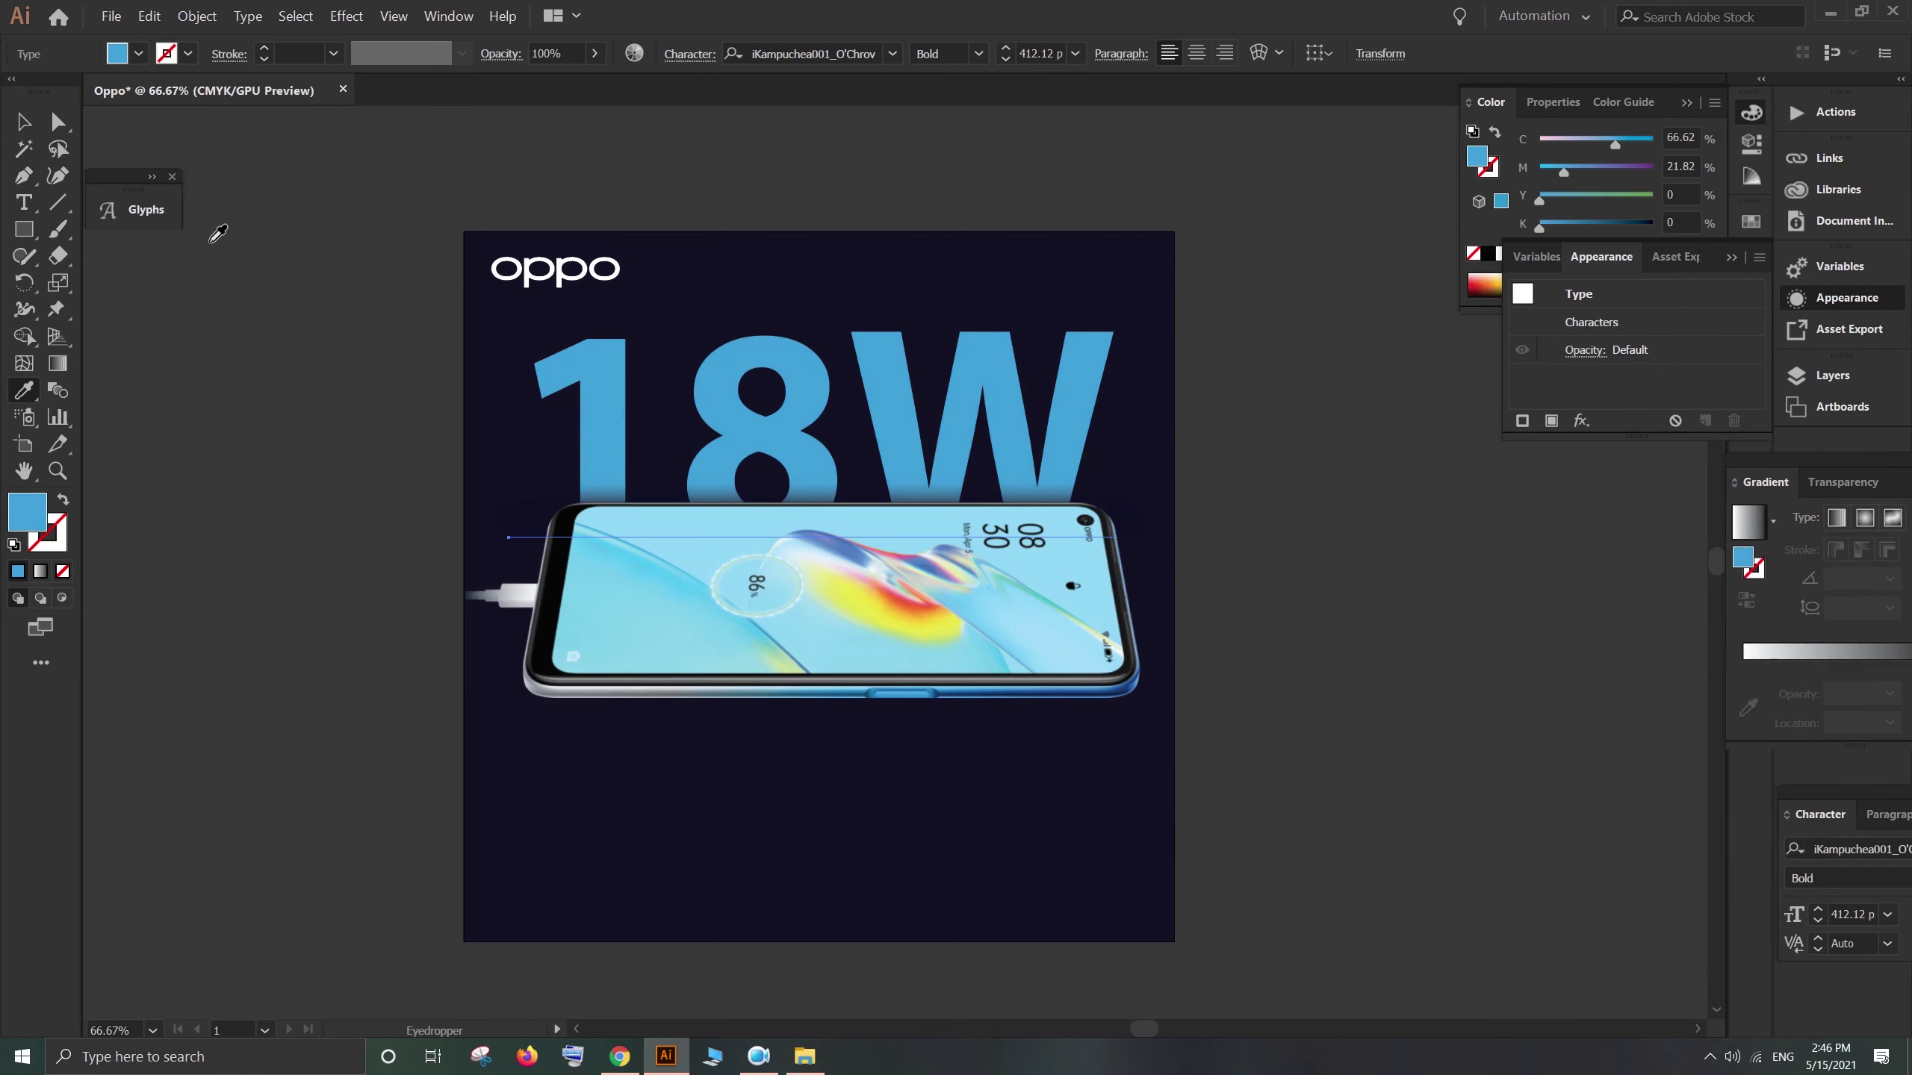
# Step: Nudge the 18W text down about 15 px so slightly more of it sits behind the phone
pyautogui.press('v')
pyautogui.click(791, 431)
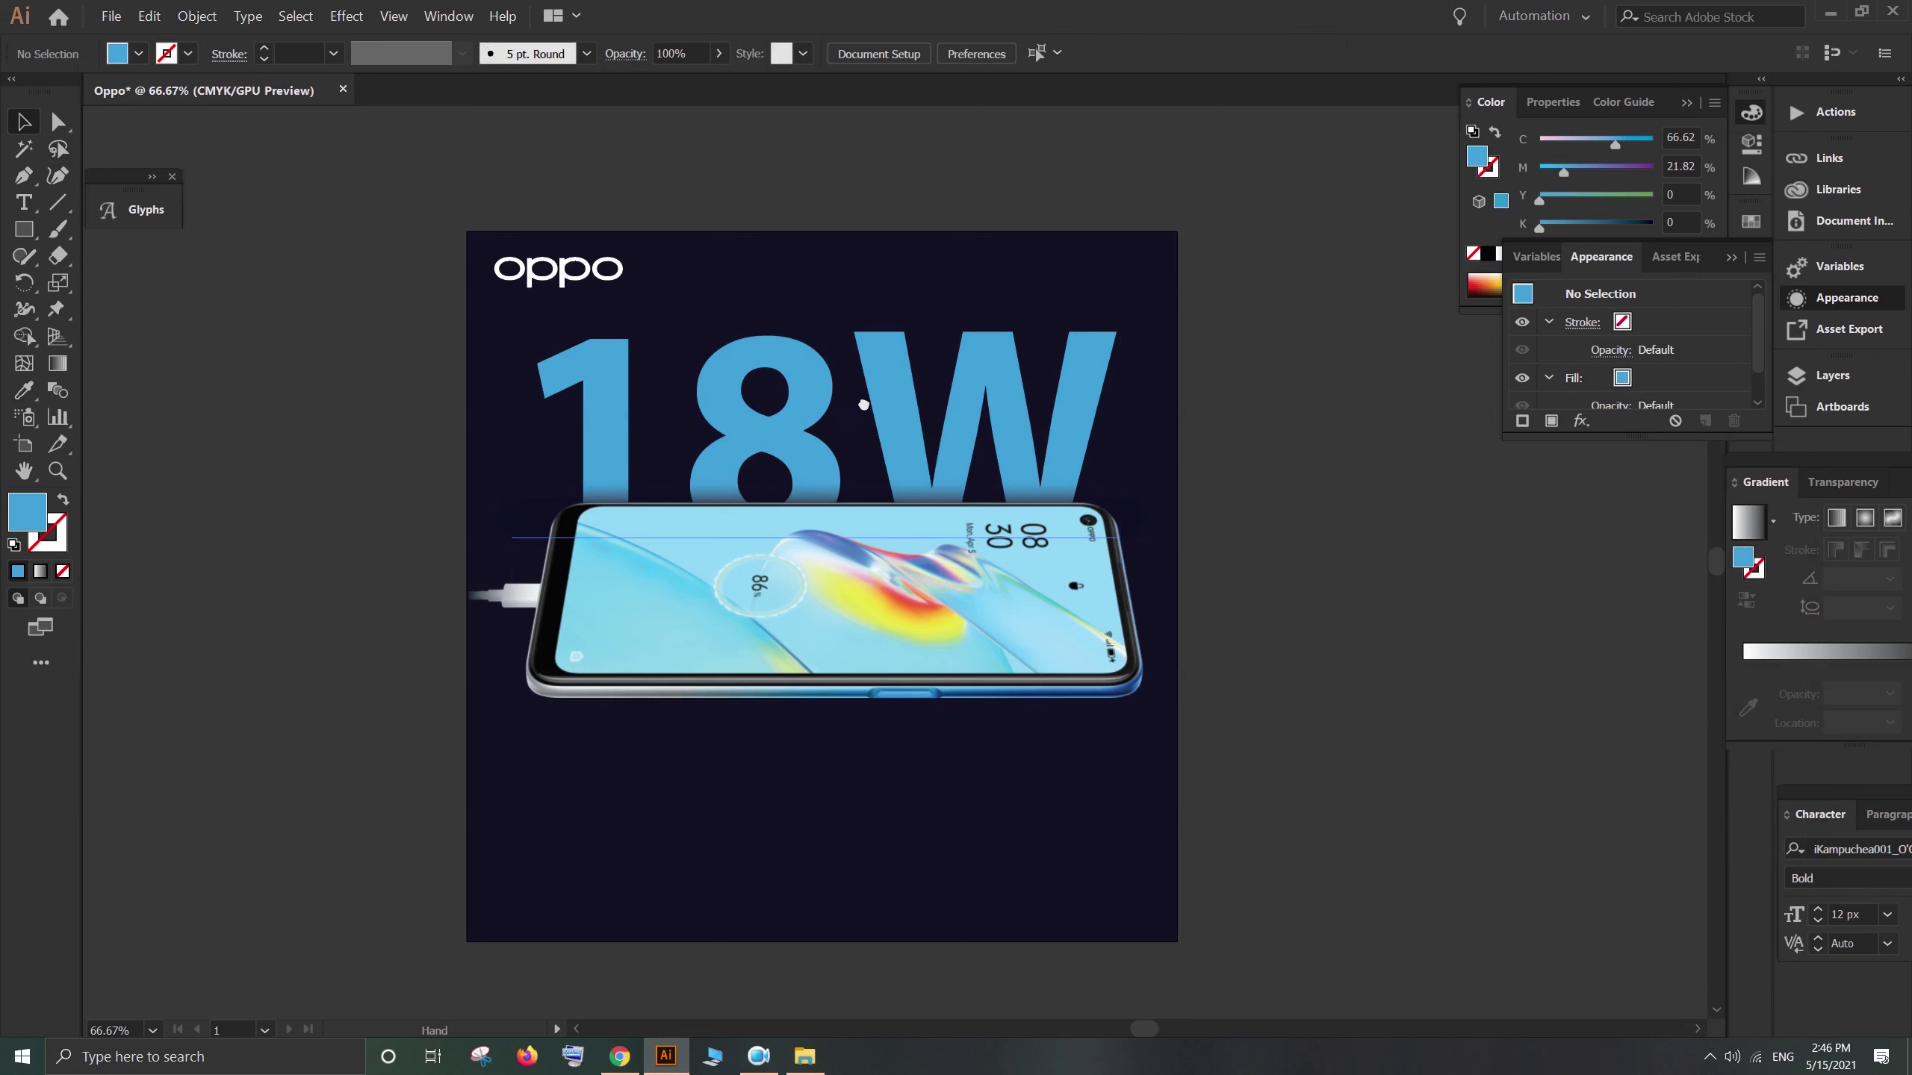
pyautogui.scroll(-1, 877, 393)
pyautogui.click(876, 393)
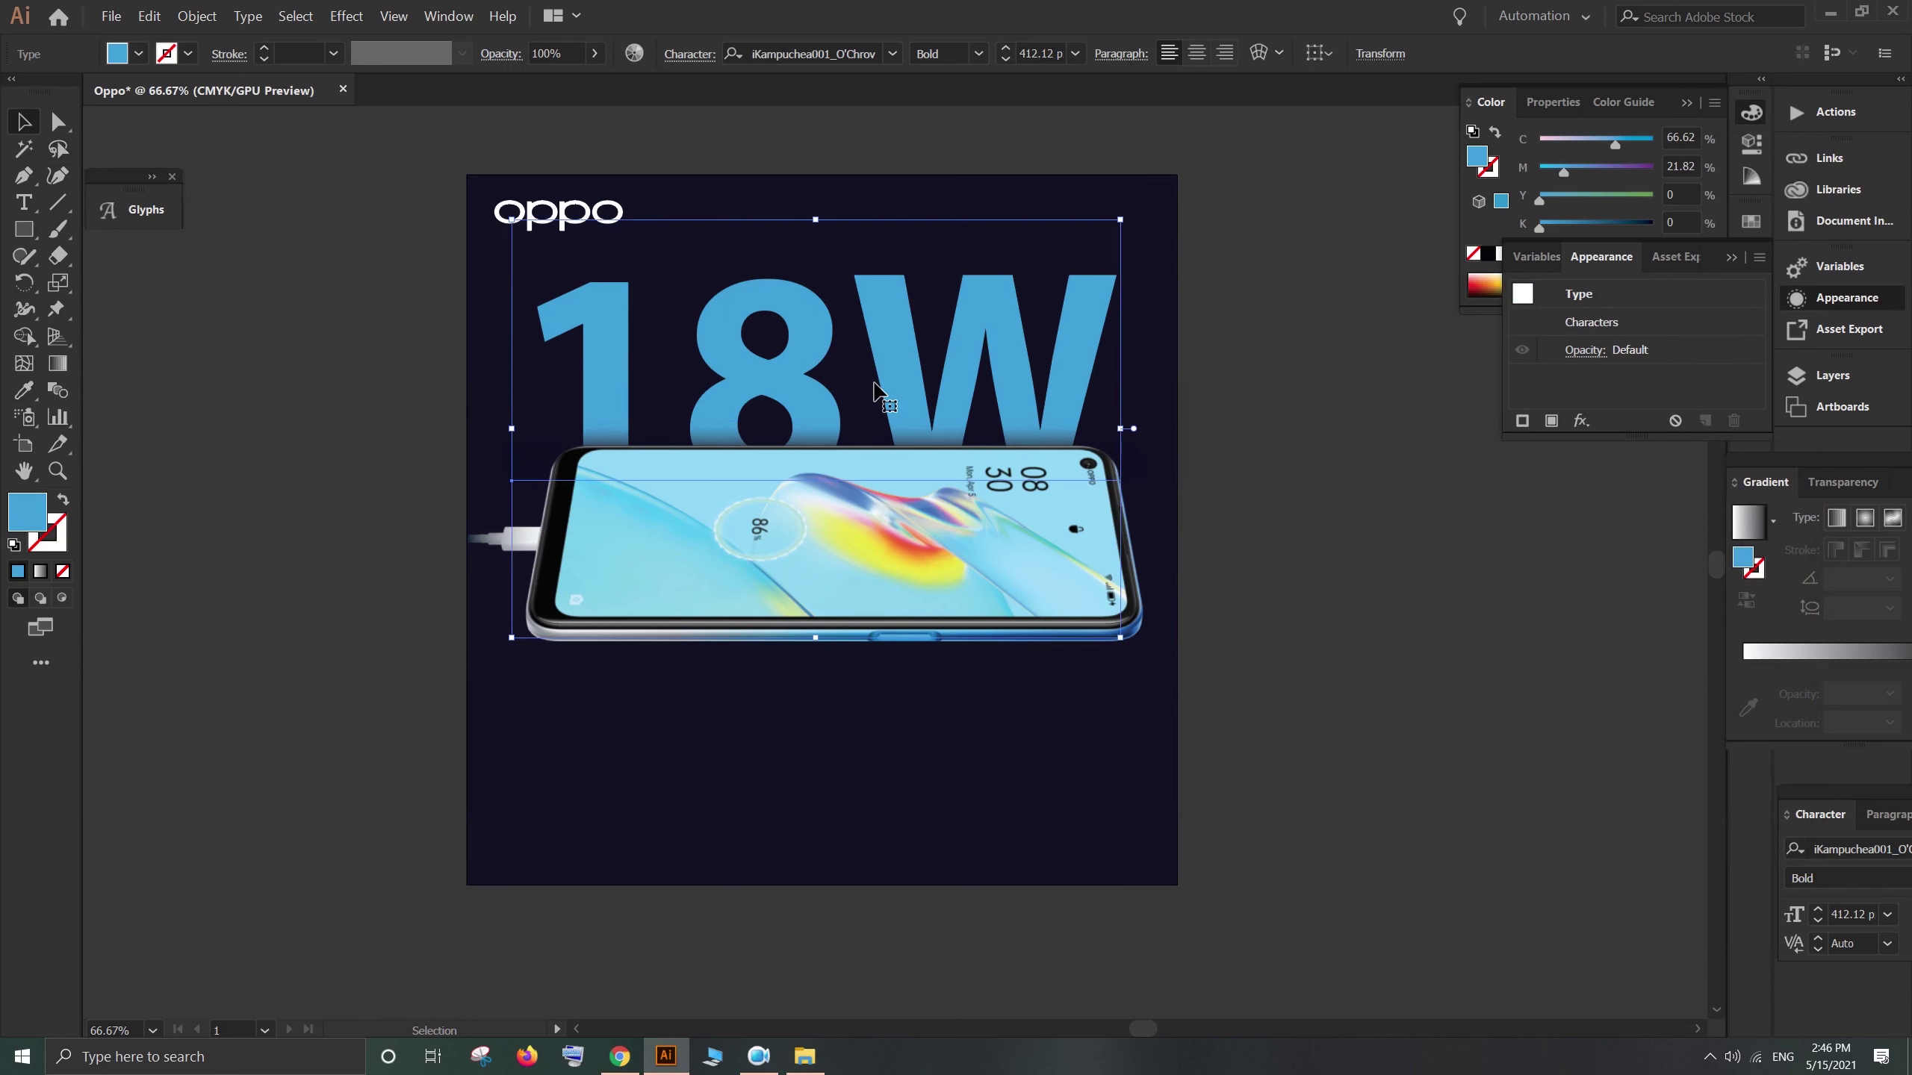
pyautogui.moveTo(877, 393); pyautogui.dragTo(799, 442)
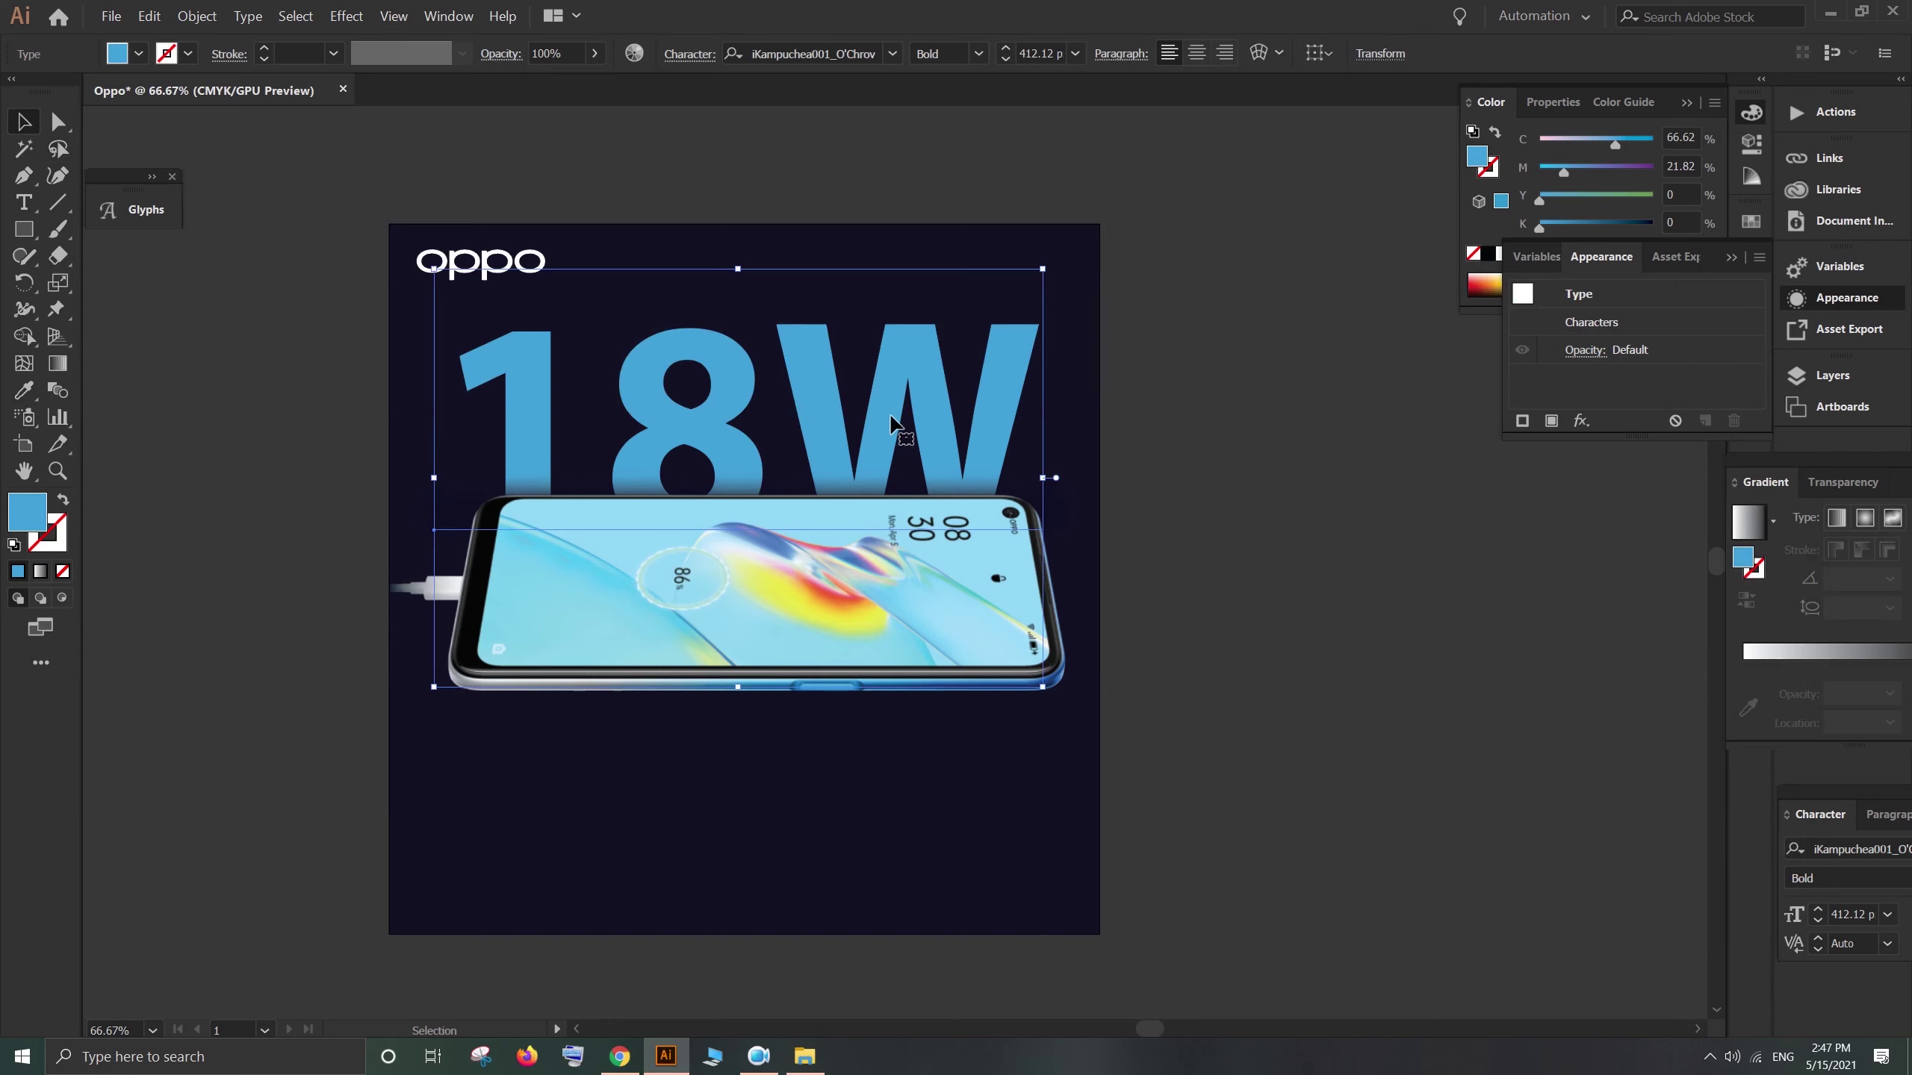
pyautogui.click(973, 662)
pyautogui.click(893, 411)
pyautogui.press('Right')
pyautogui.press('Down')
pyautogui.press('Down')
pyautogui.press('Down')
pyautogui.press('Down')
pyautogui.press('Down')
pyautogui.press('Down')
pyautogui.press('Down')
pyautogui.press('Down')
pyautogui.press('Down')
pyautogui.press('Down')
pyautogui.press('Down')
pyautogui.press('Down')
pyautogui.press('Down')
pyautogui.press('Down')
pyautogui.press('Down')
pyautogui.press('Down')
pyautogui.press('Down')
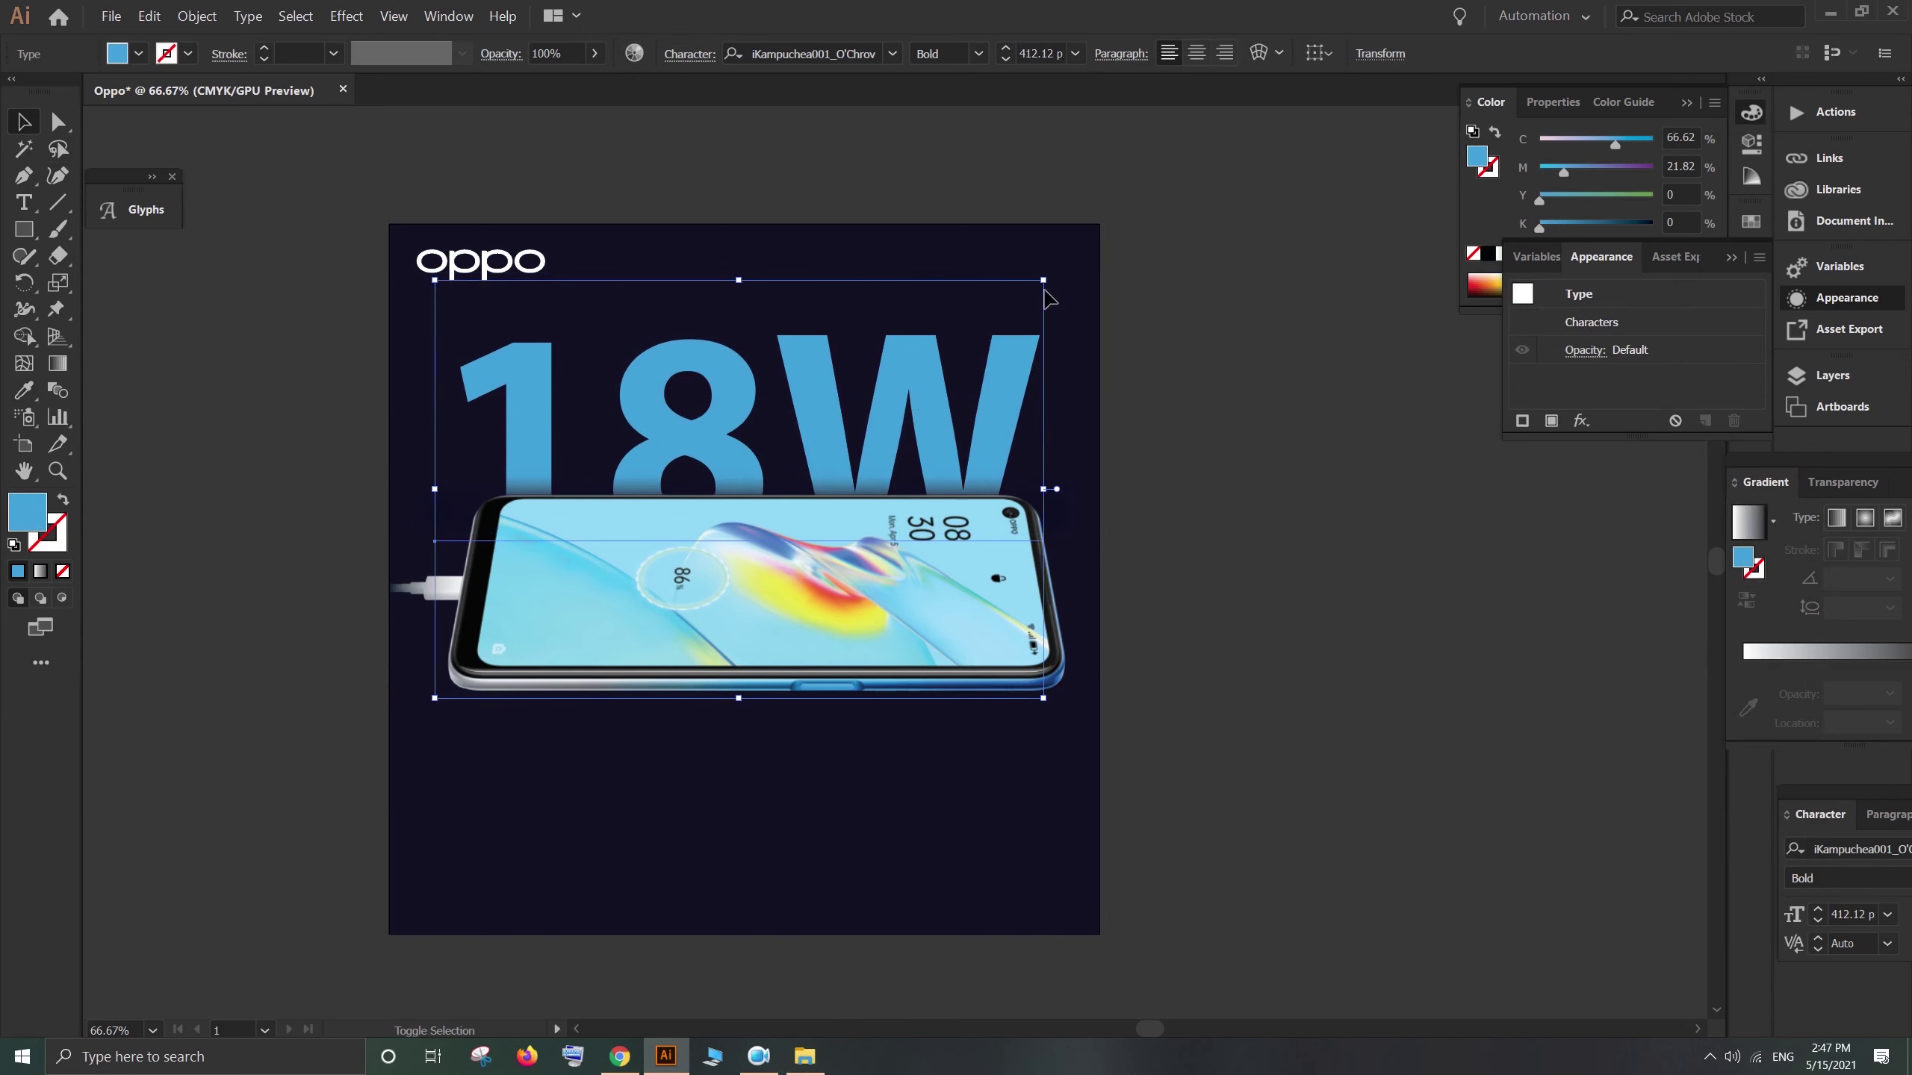
# Step: Scale the 18W text down proportionally to 376.59 px and nudge it right to center it over the artboard
pyautogui.moveTo(1054, 288); pyautogui.dragTo(1028, 304)
pyautogui.press('Right')
pyautogui.press('Right')
pyautogui.press('Right')
pyautogui.press('Right')
pyautogui.press('Right')
pyautogui.press('Right')
pyautogui.press('Right')
pyautogui.press('Right')
pyautogui.press('Right')
pyautogui.press('Right')
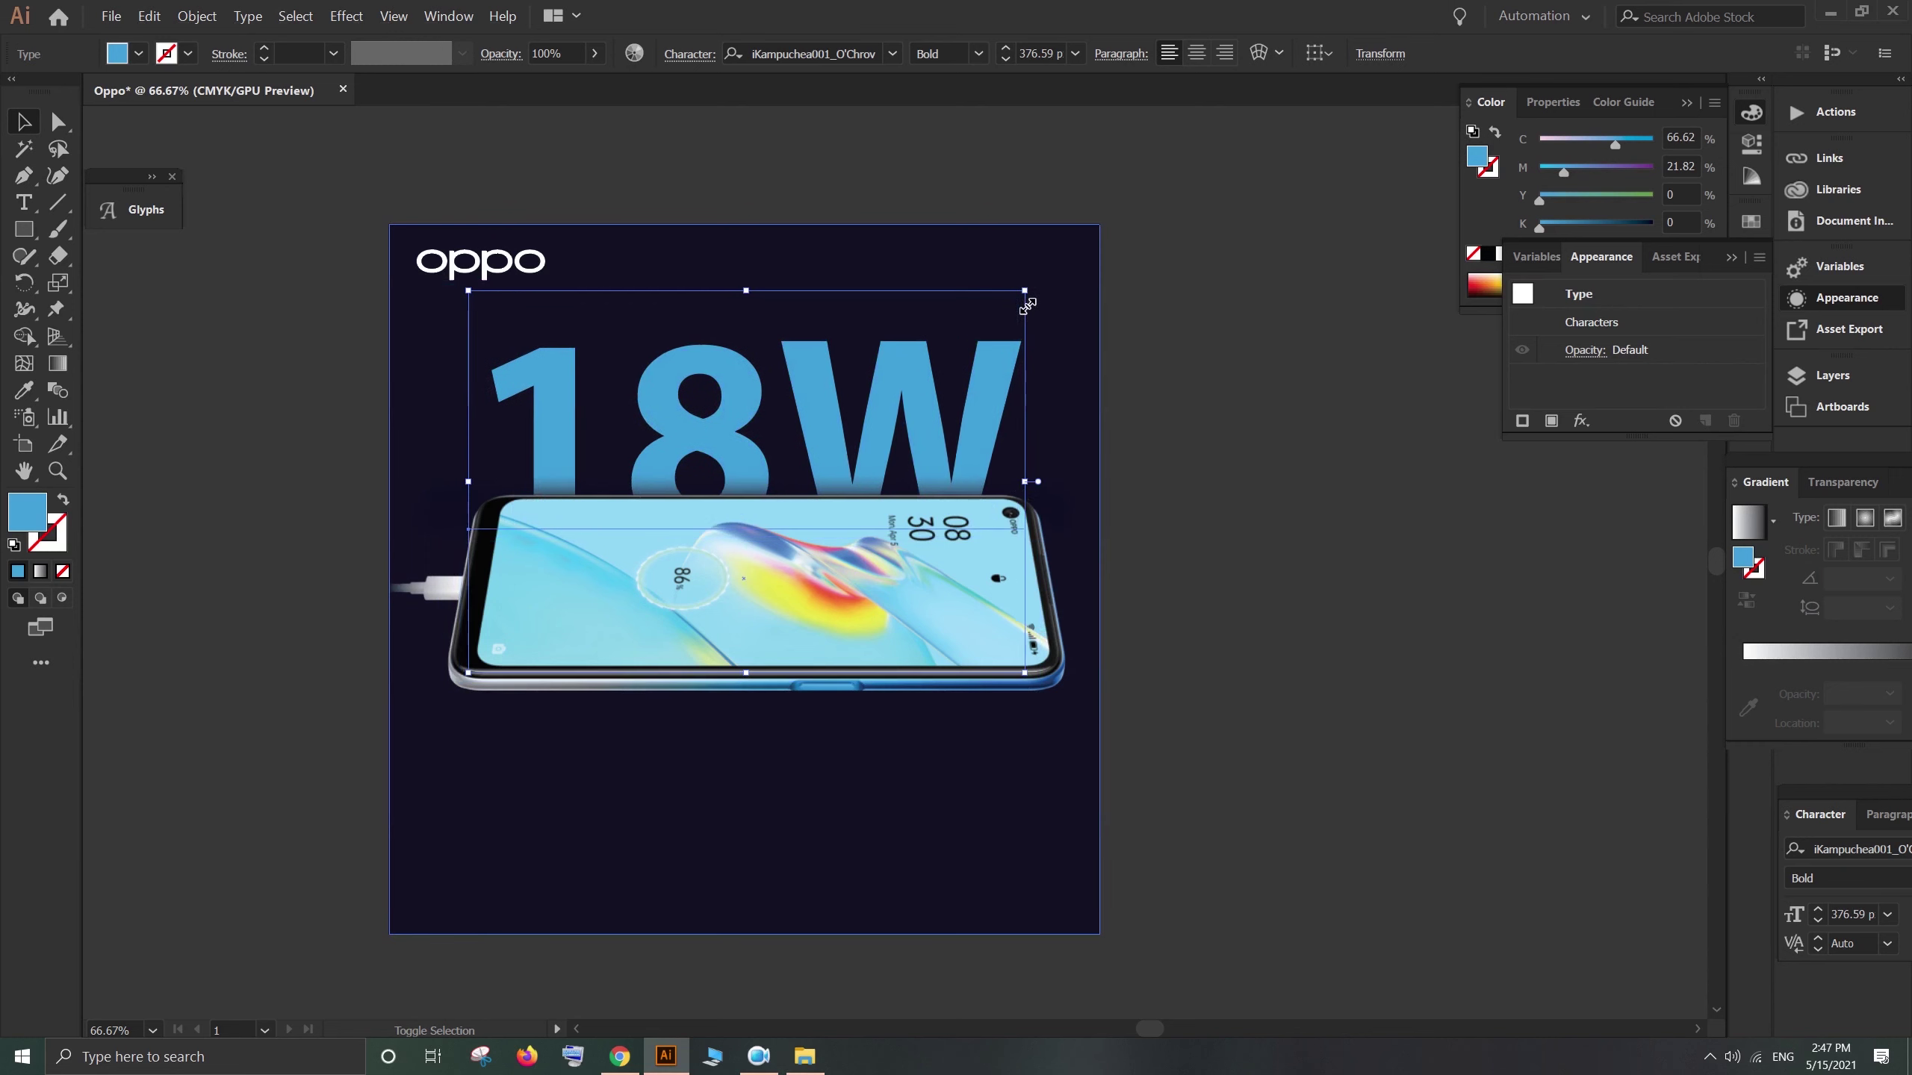
# Step: Fine-tune the 18W text's vertical position, ending about 8 px lower behind the phone's upper edge
pyautogui.press('Up')
pyautogui.press('Up')
pyautogui.press('Up')
pyautogui.press('Up')
pyautogui.press('Up')
pyautogui.press('Up')
pyautogui.press('Up')
pyautogui.press('Up')
pyautogui.press('Up')
pyautogui.press('Up')
pyautogui.press('Up')
pyautogui.press('Up')
pyautogui.press('Down')
pyautogui.press('Down')
pyautogui.press('Down')
pyautogui.press('Down')
pyautogui.press('Down')
pyautogui.press('Down')
pyautogui.press('Down')
pyautogui.press('Down')
pyautogui.press('Down')
pyautogui.press('Down')
pyautogui.press('Down')
pyautogui.press('Down')
pyautogui.press('Down')
pyautogui.press('Down')
pyautogui.press('Down')
pyautogui.press('Down')
pyautogui.press('Down')
pyautogui.press('Down')
pyautogui.press('Down')
pyautogui.press('Down')
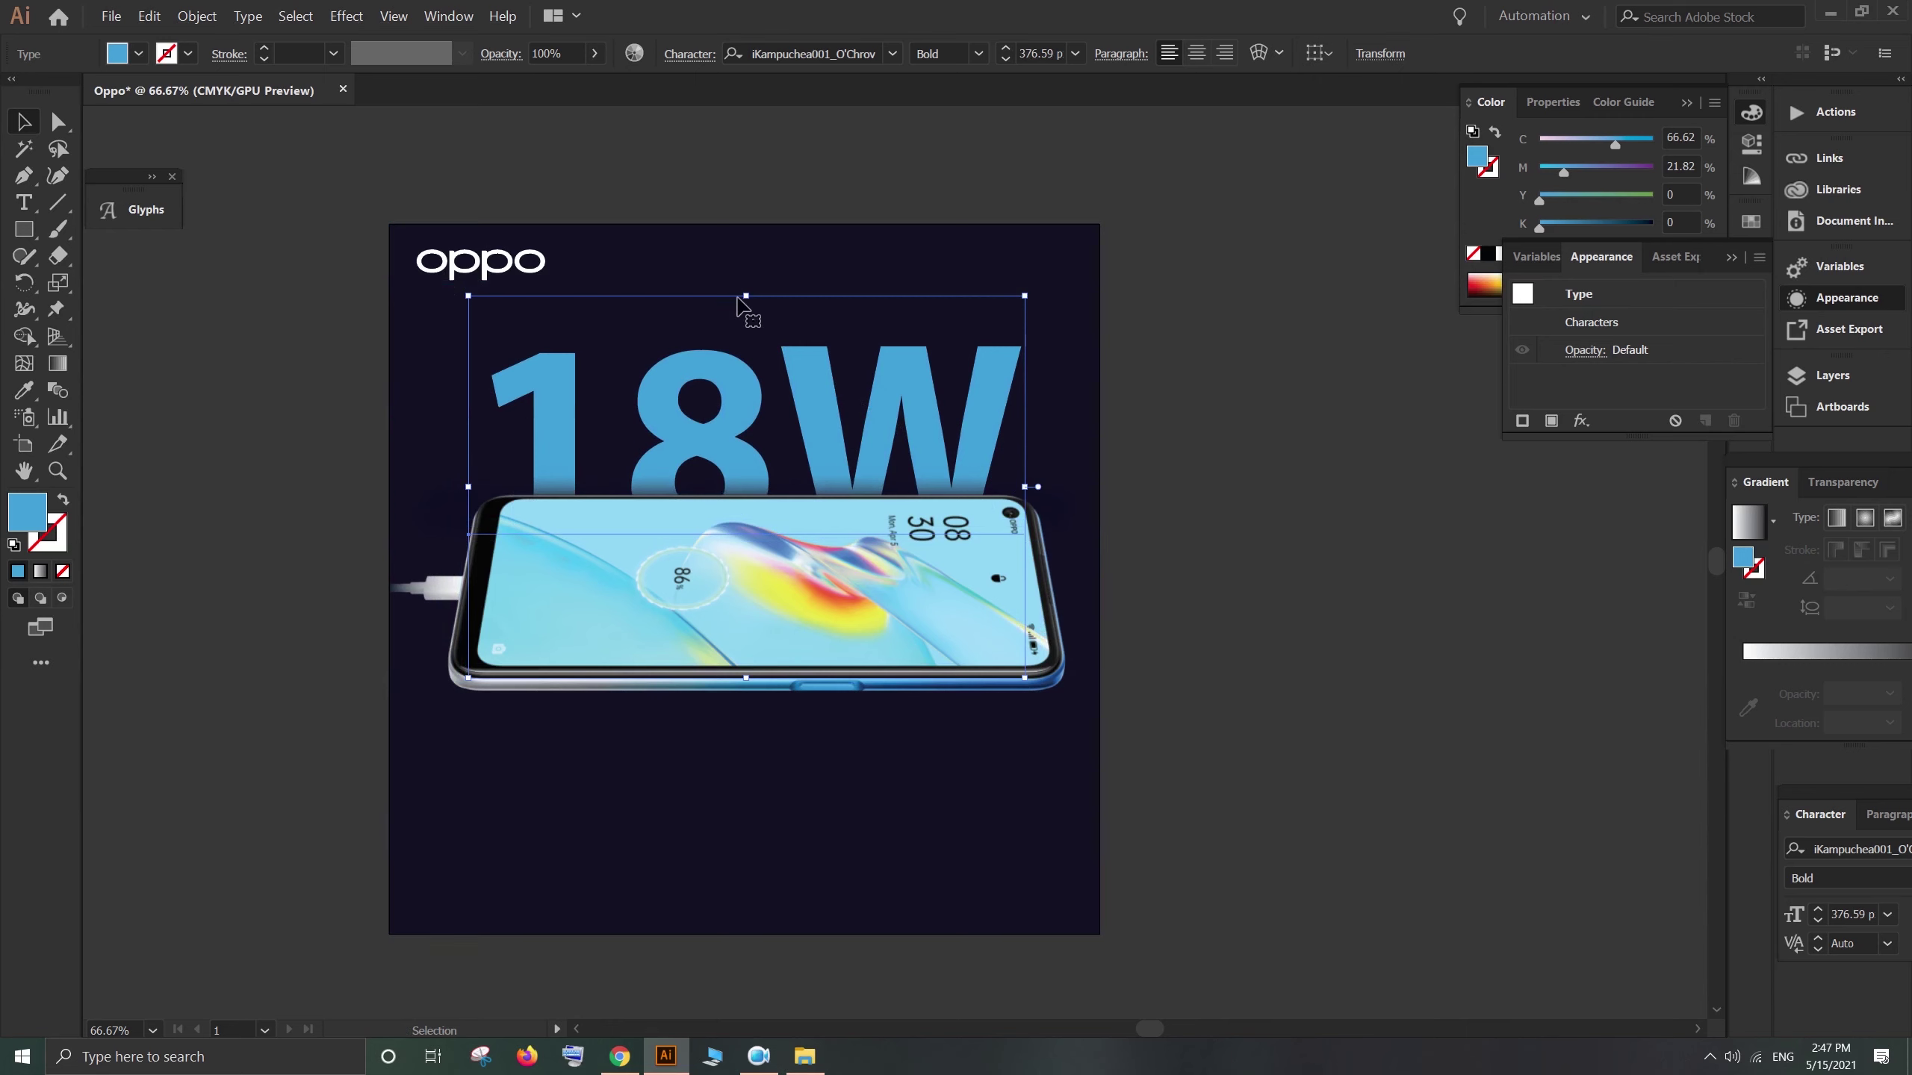
# Step: Nudge the 18W text up very slightly above the phone
pyautogui.moveTo(755, 301); pyautogui.dragTo(755, 301)
pyautogui.click(1216, 459)
pyautogui.click(965, 427)
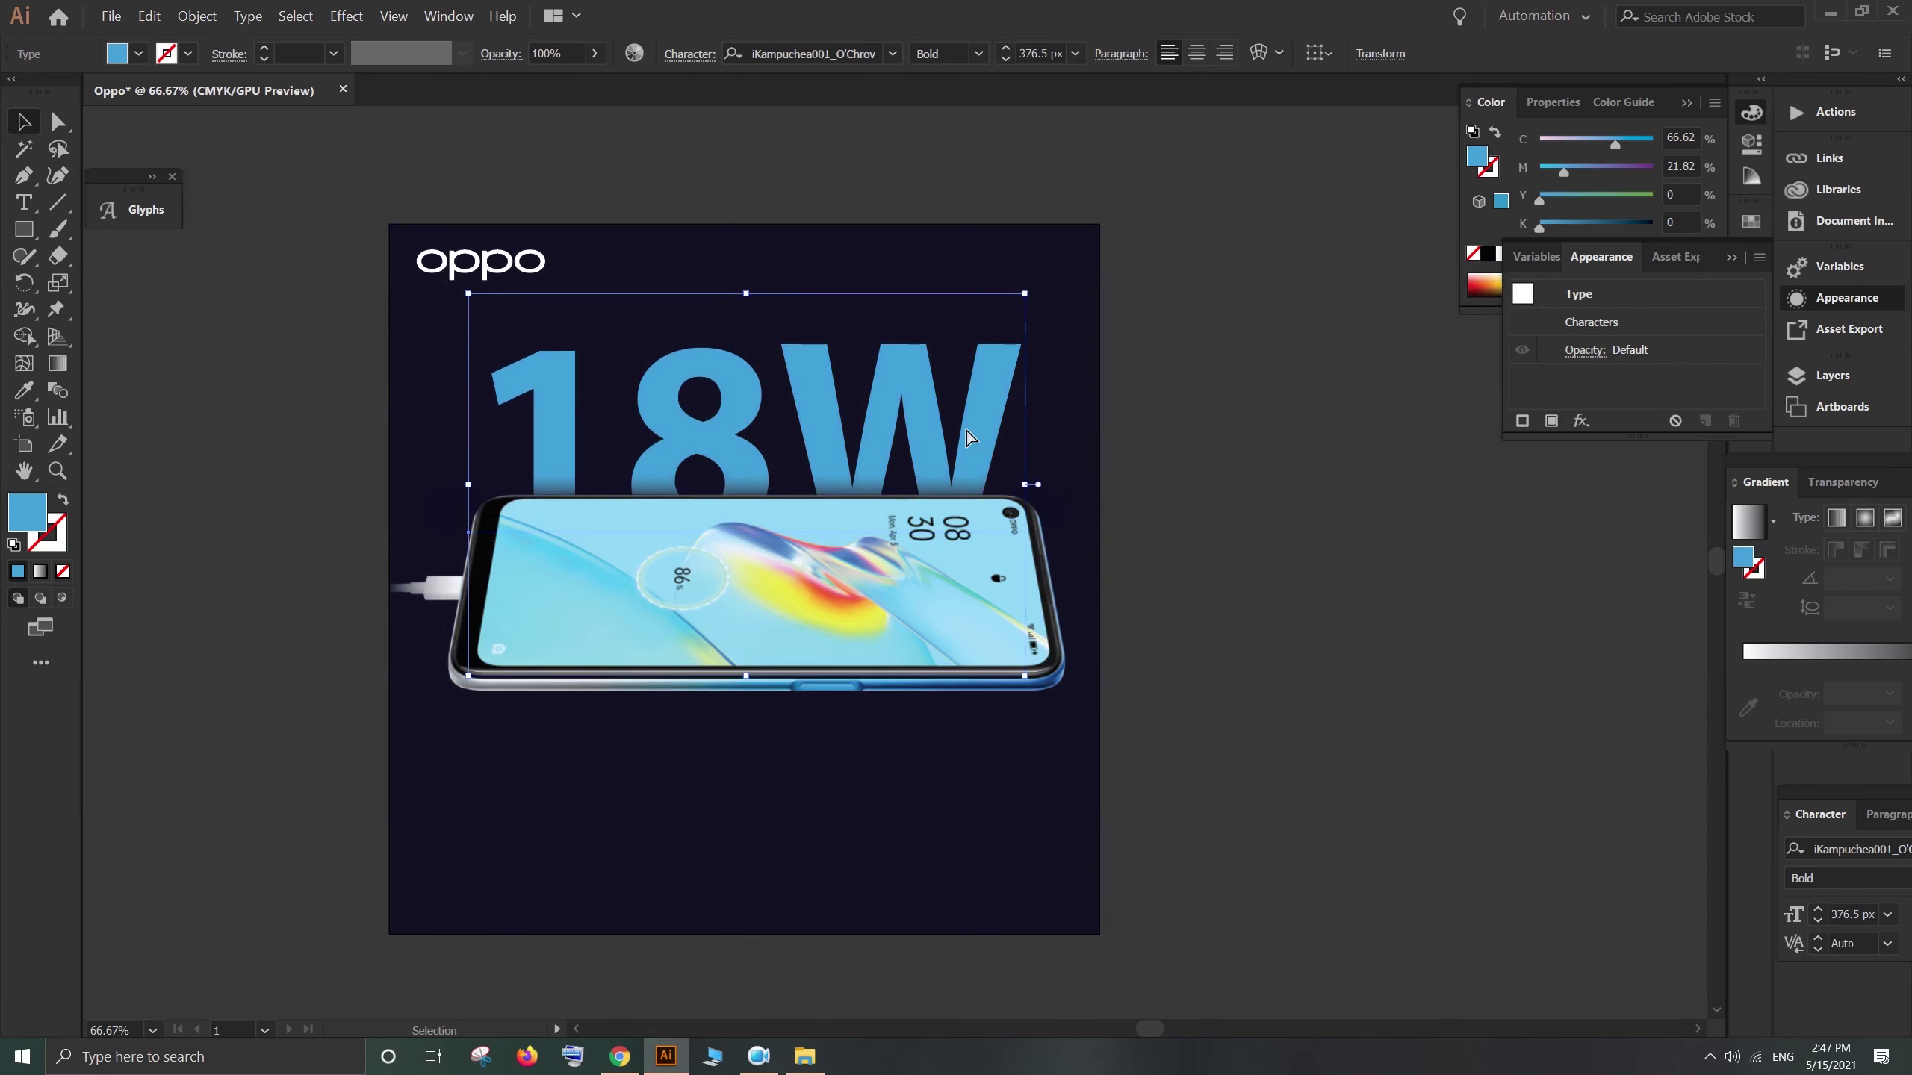
# Step: Duplicate the 18W text into the empty area below the phone and scale the copy down to 152.51 px
pyautogui.moveTo(1272, 640); pyautogui.dragTo(1304, 552)
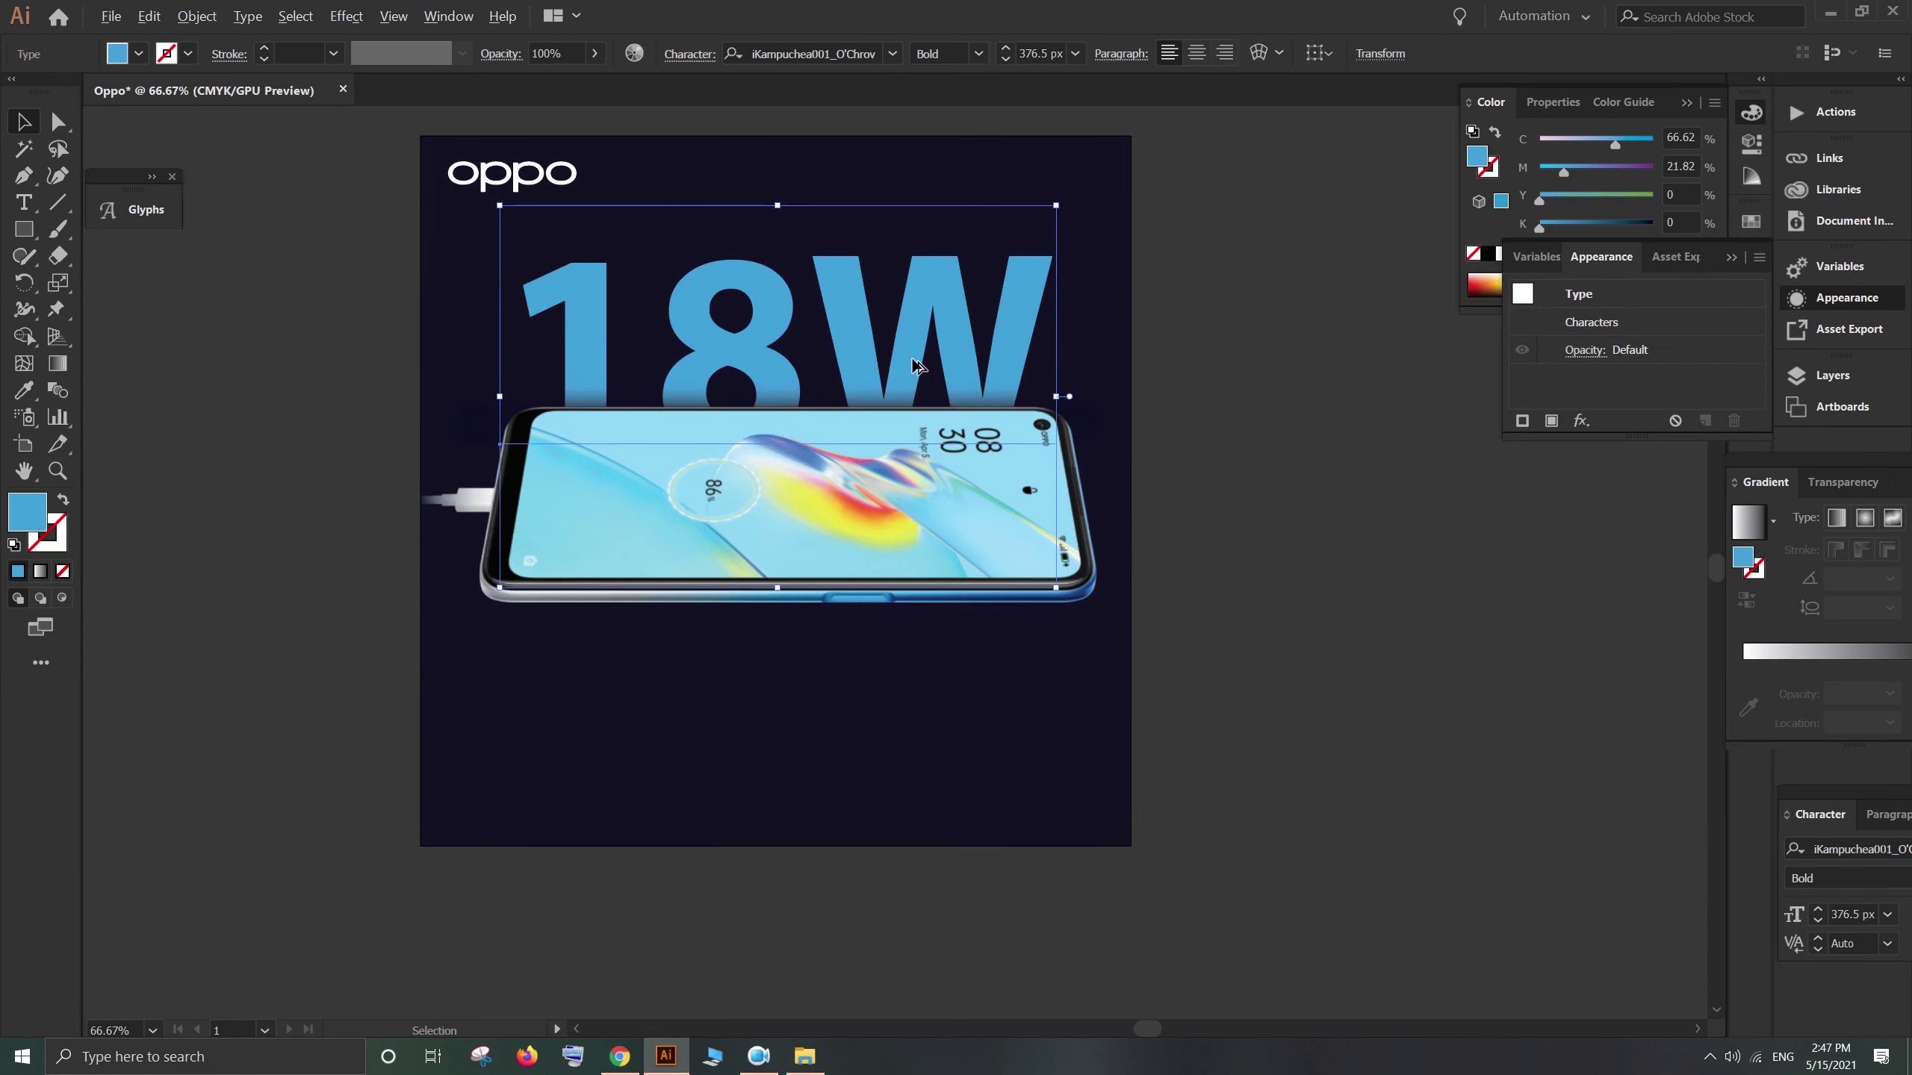
pyautogui.moveTo(917, 366); pyautogui.dragTo(911, 747)
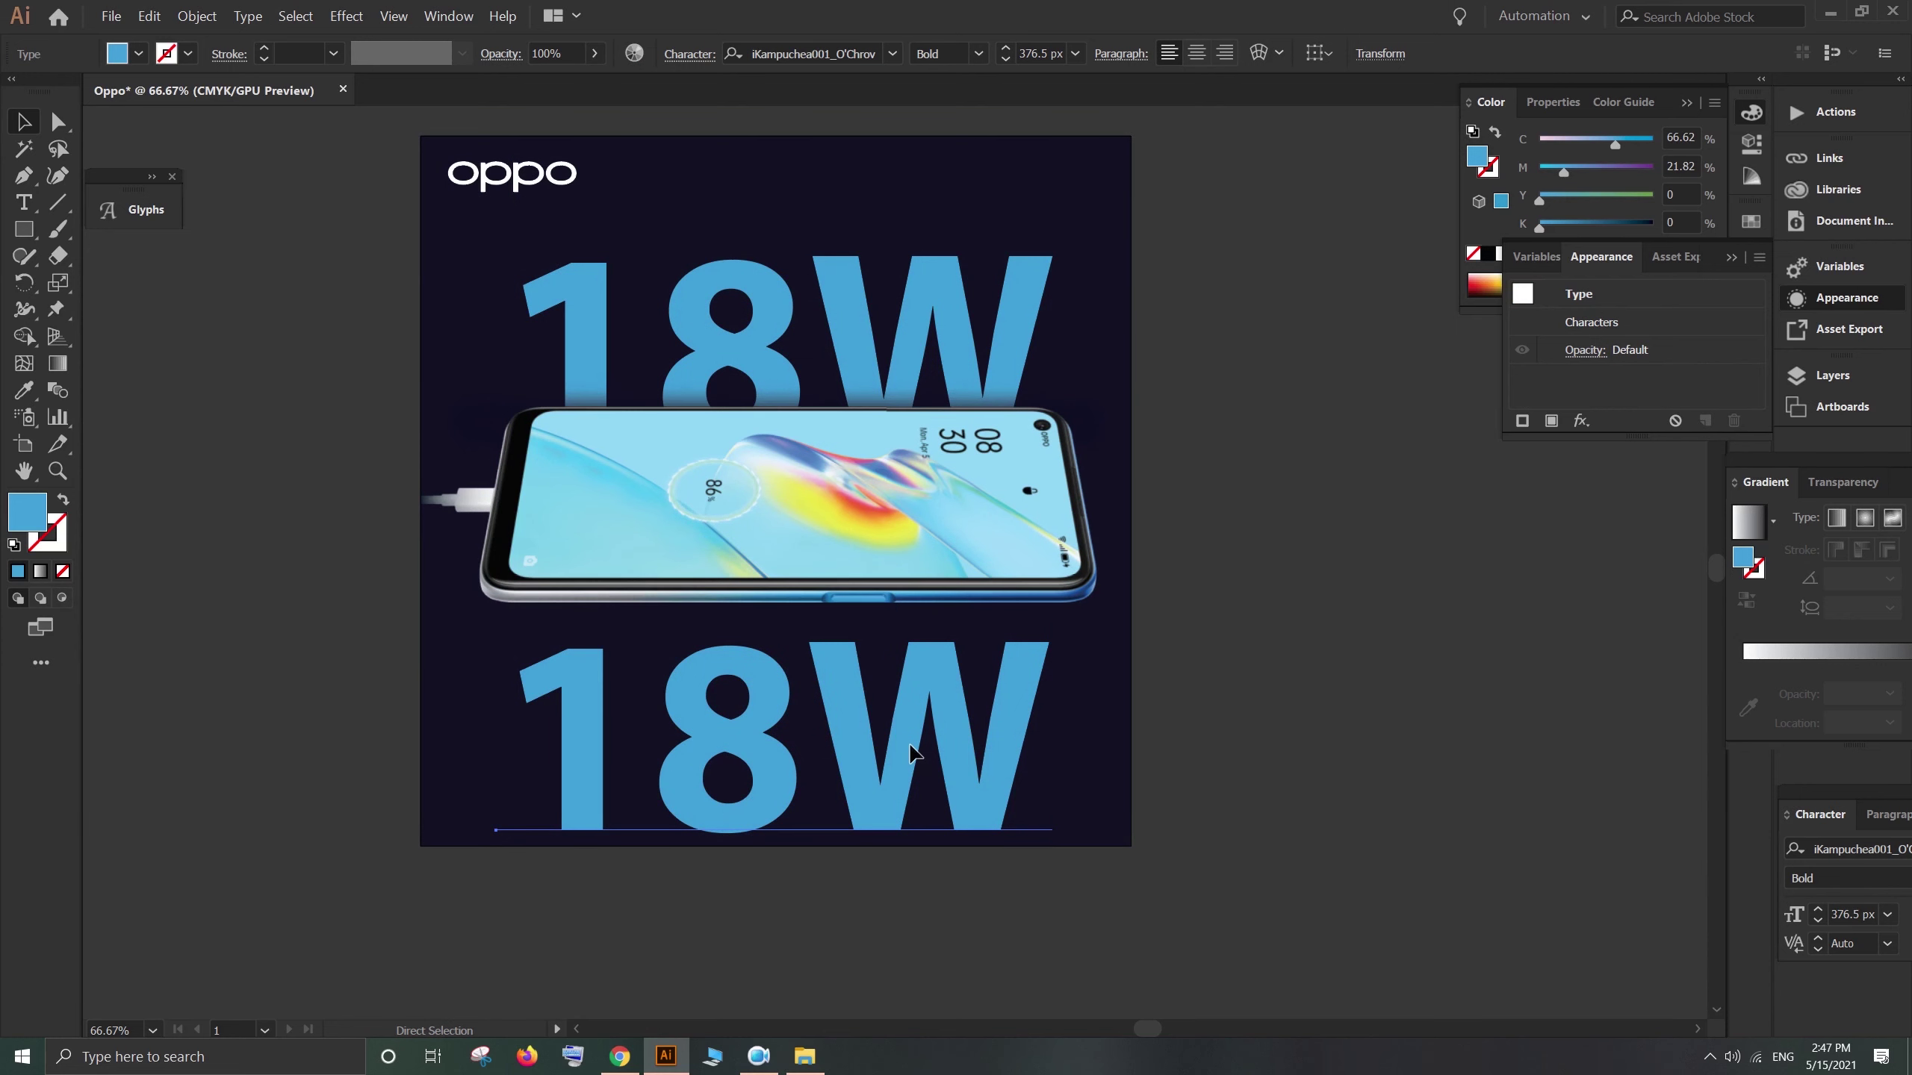
pyautogui.moveTo(1059, 599); pyautogui.dragTo(721, 819)
pyautogui.moveTo(645, 894); pyautogui.dragTo(714, 741)
# Step: Replace the wording of the copied text below the phone with FAST CHARGE
pyautogui.doubleClick(711, 730)
pyautogui.hotkey('ctrl', 'a')
pyautogui.click(628, 735)
pyautogui.hotkey('ctrl', 'a')
pyautogui.moveTo(832, 751); pyautogui.dragTo(577, 742)
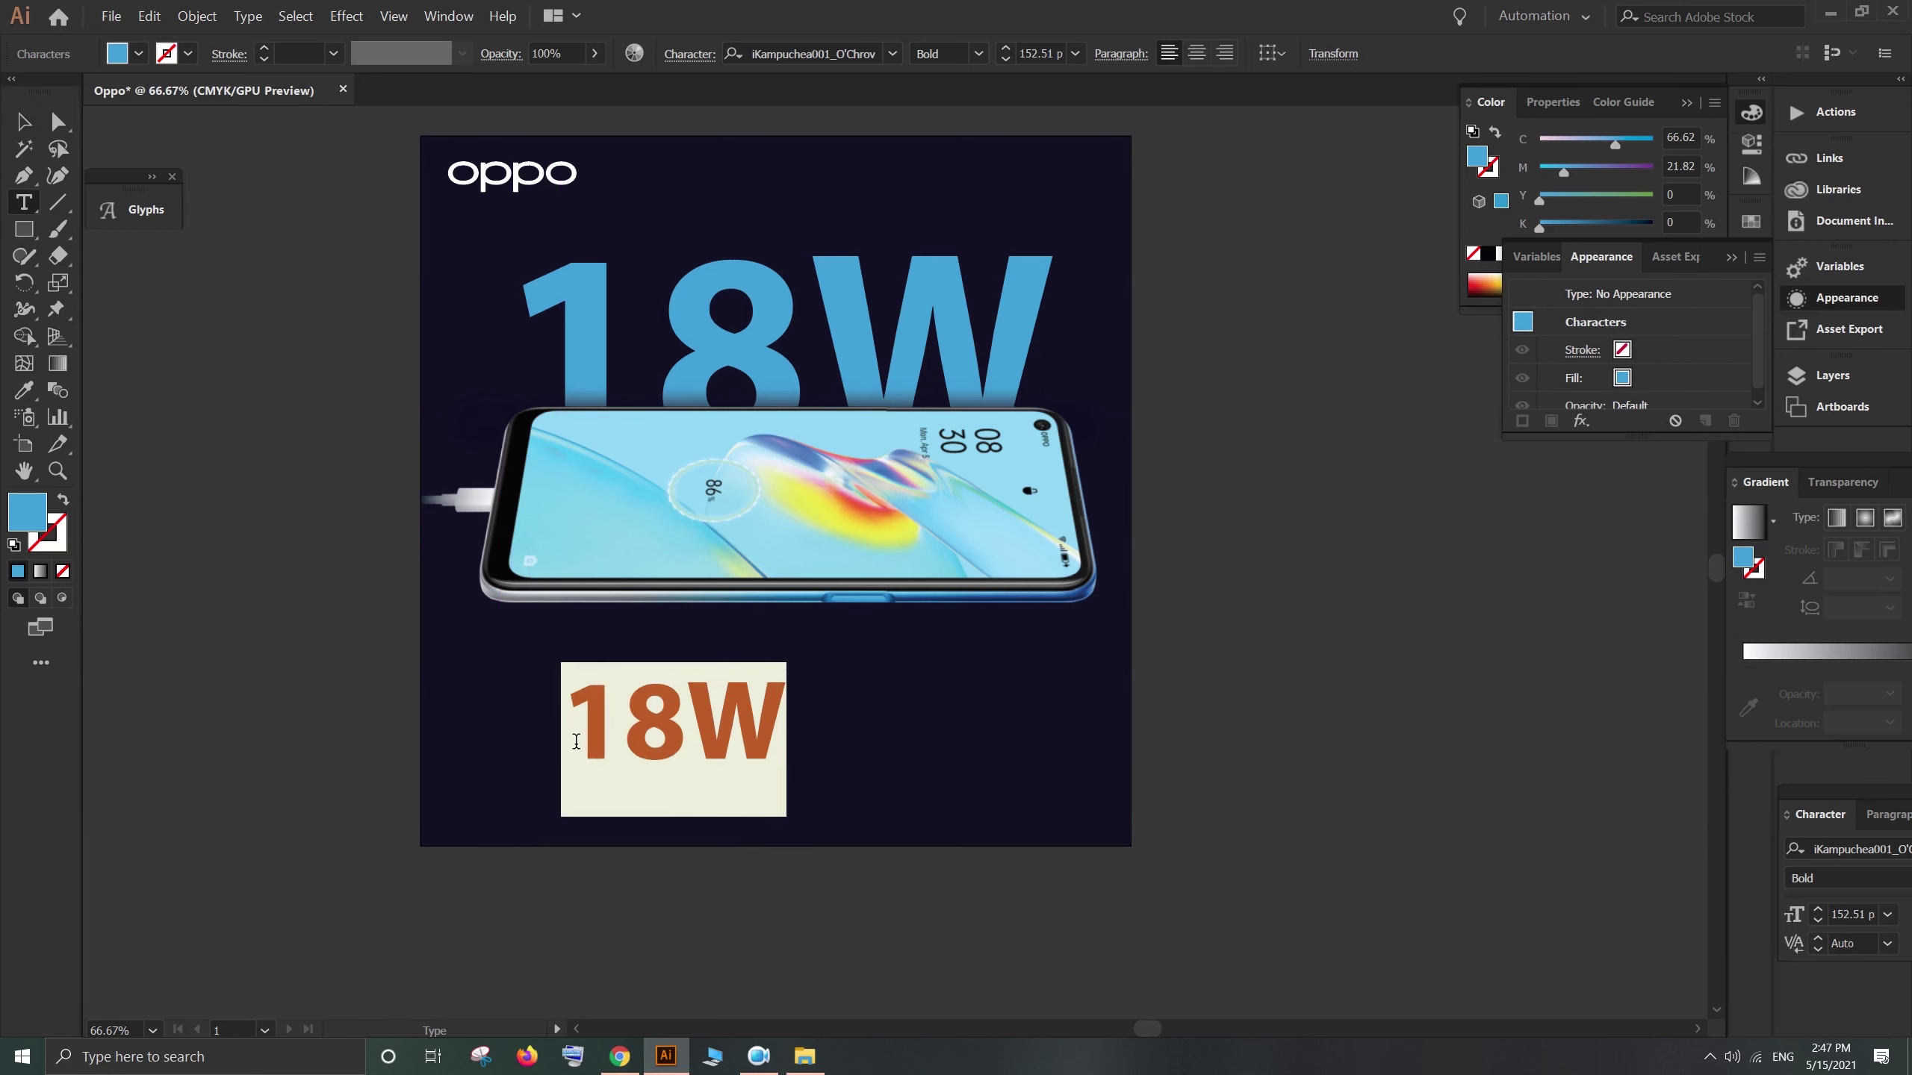
pyautogui.write('FAST ')
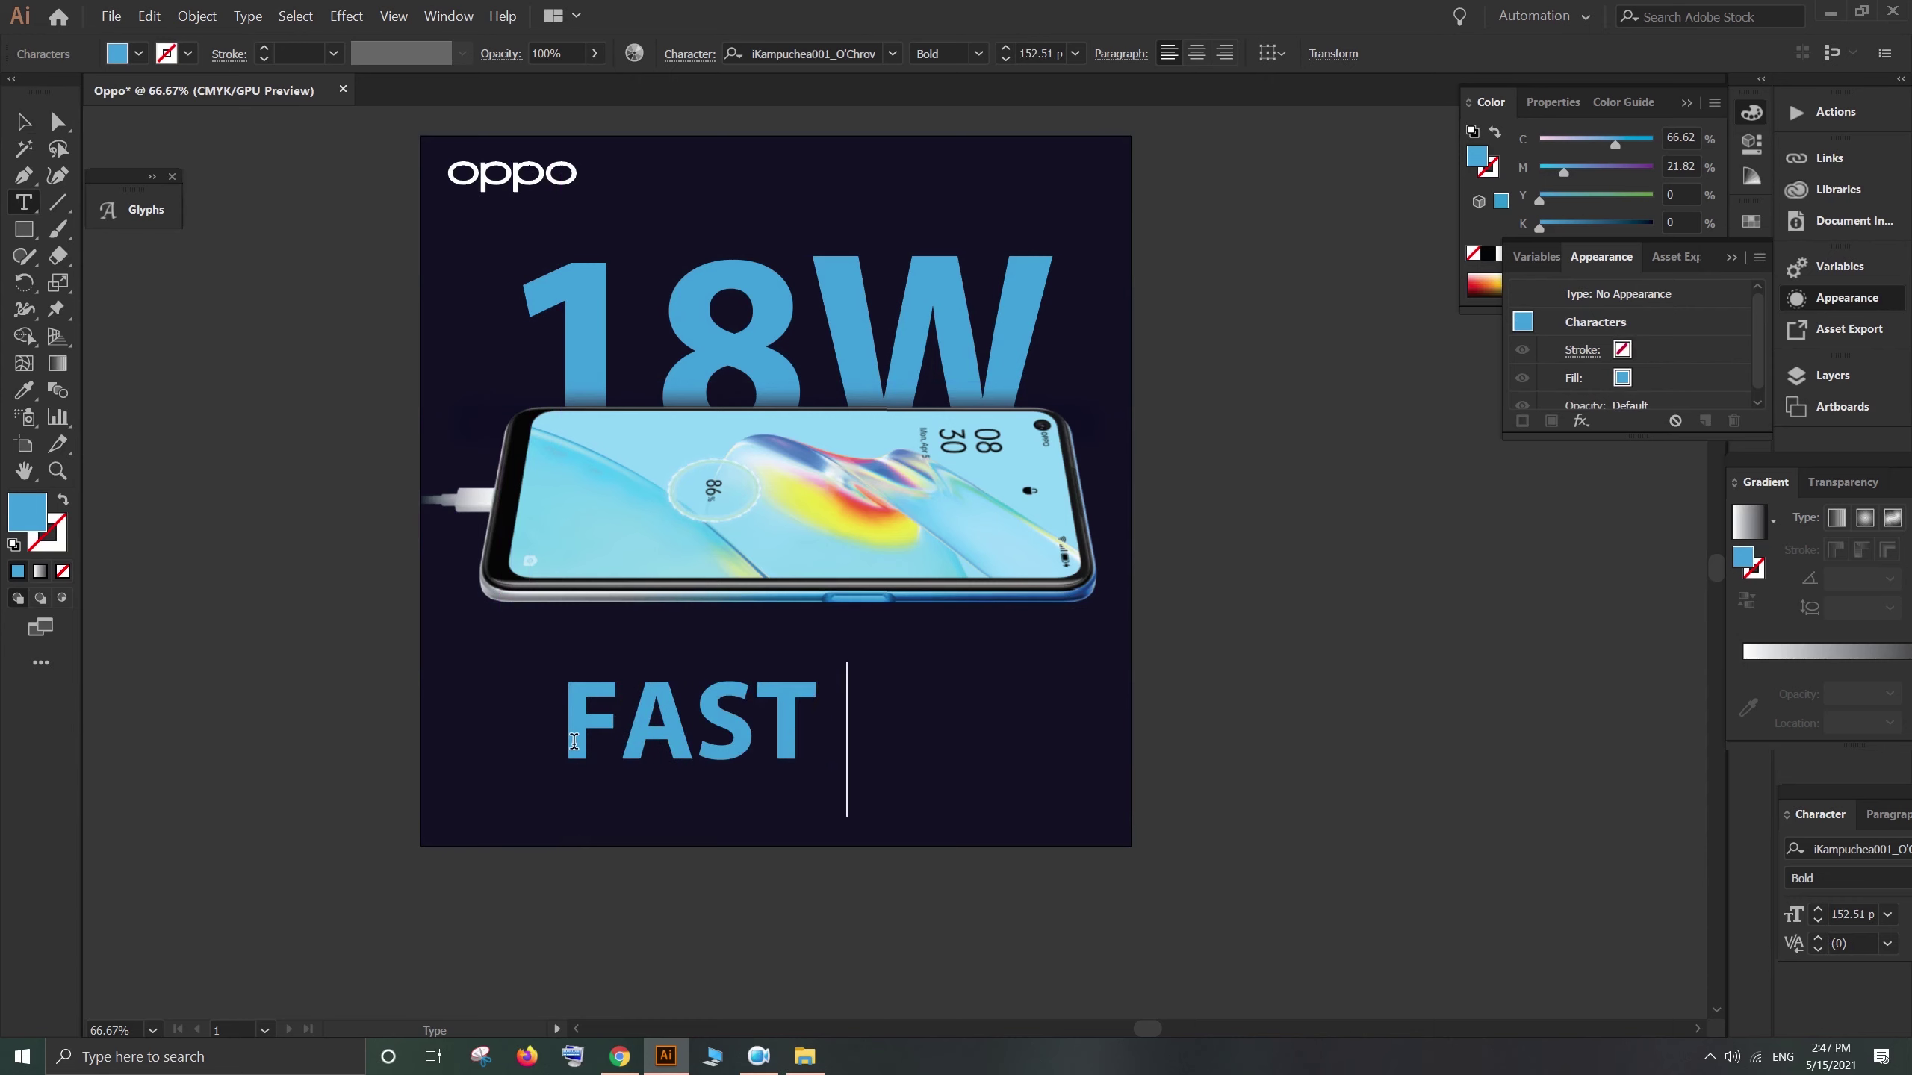
pyautogui.write('CHAR')
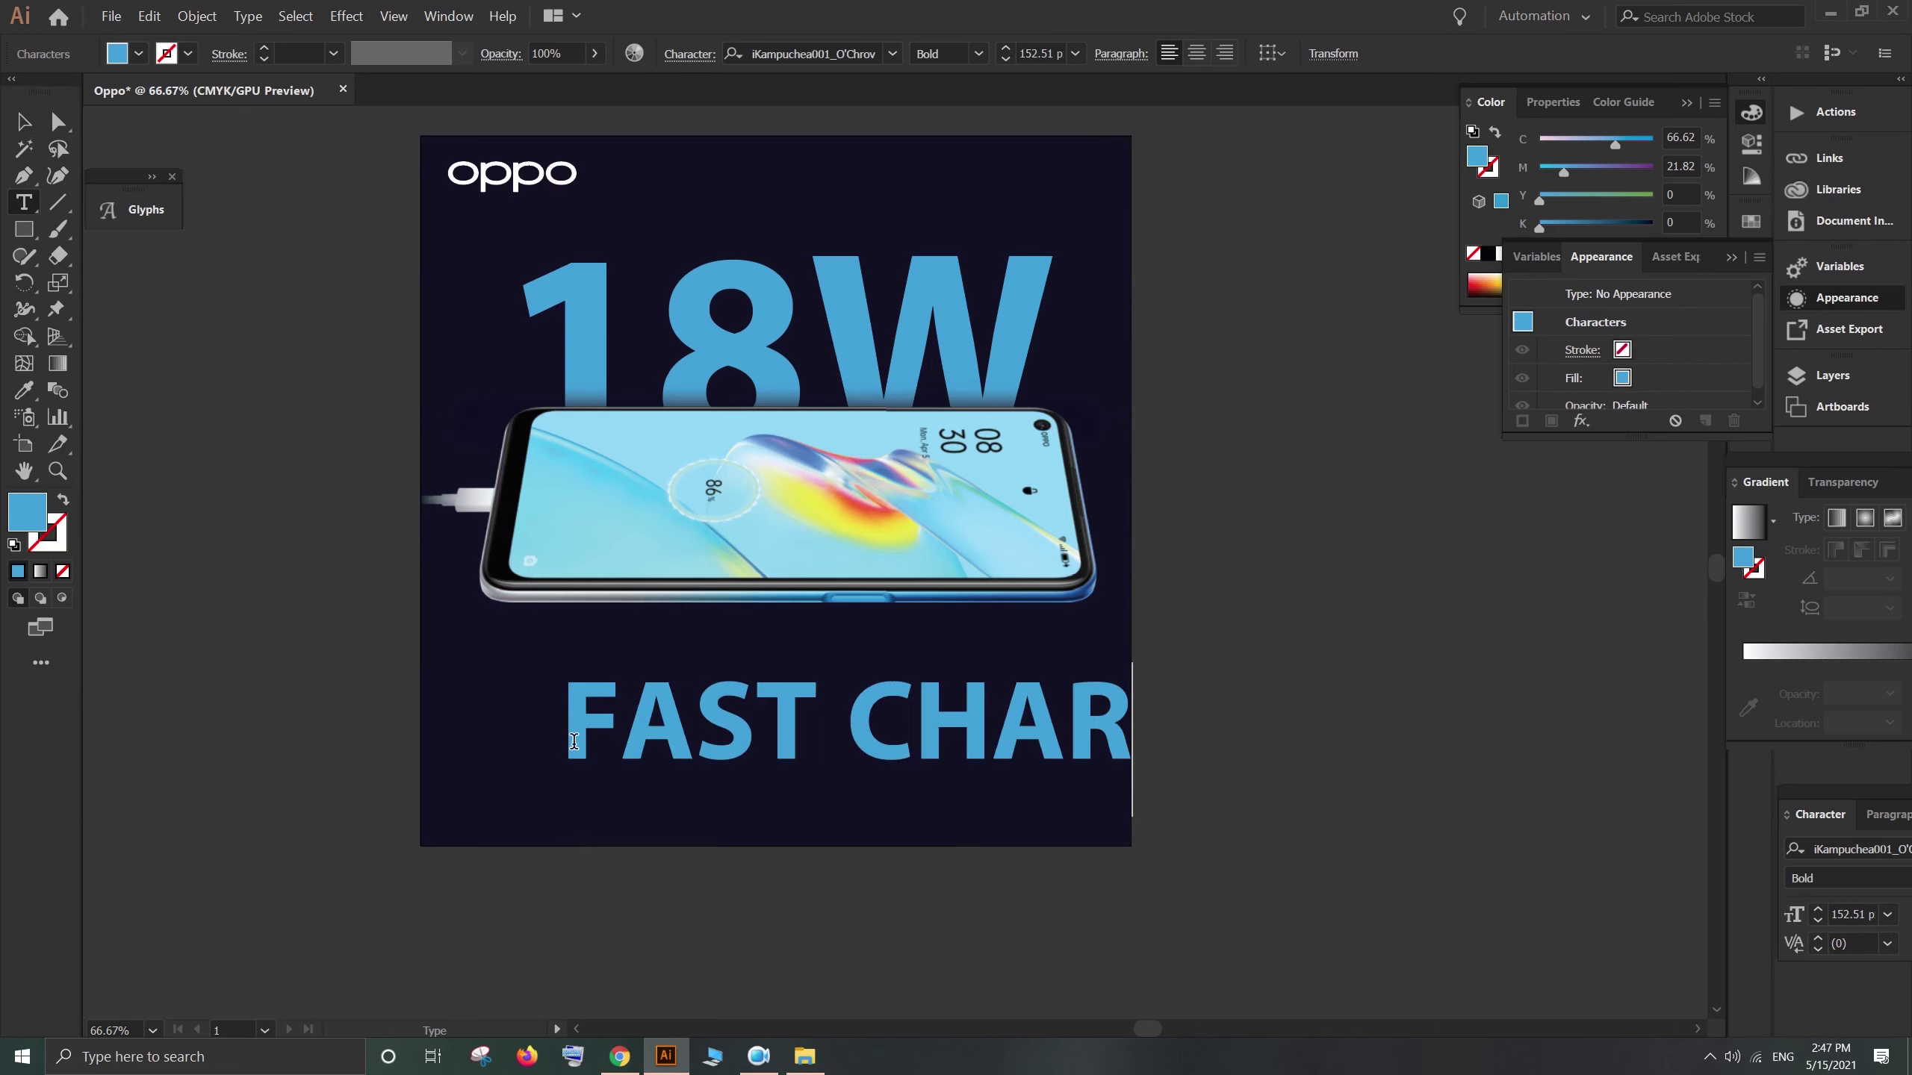
pyautogui.write('GE')
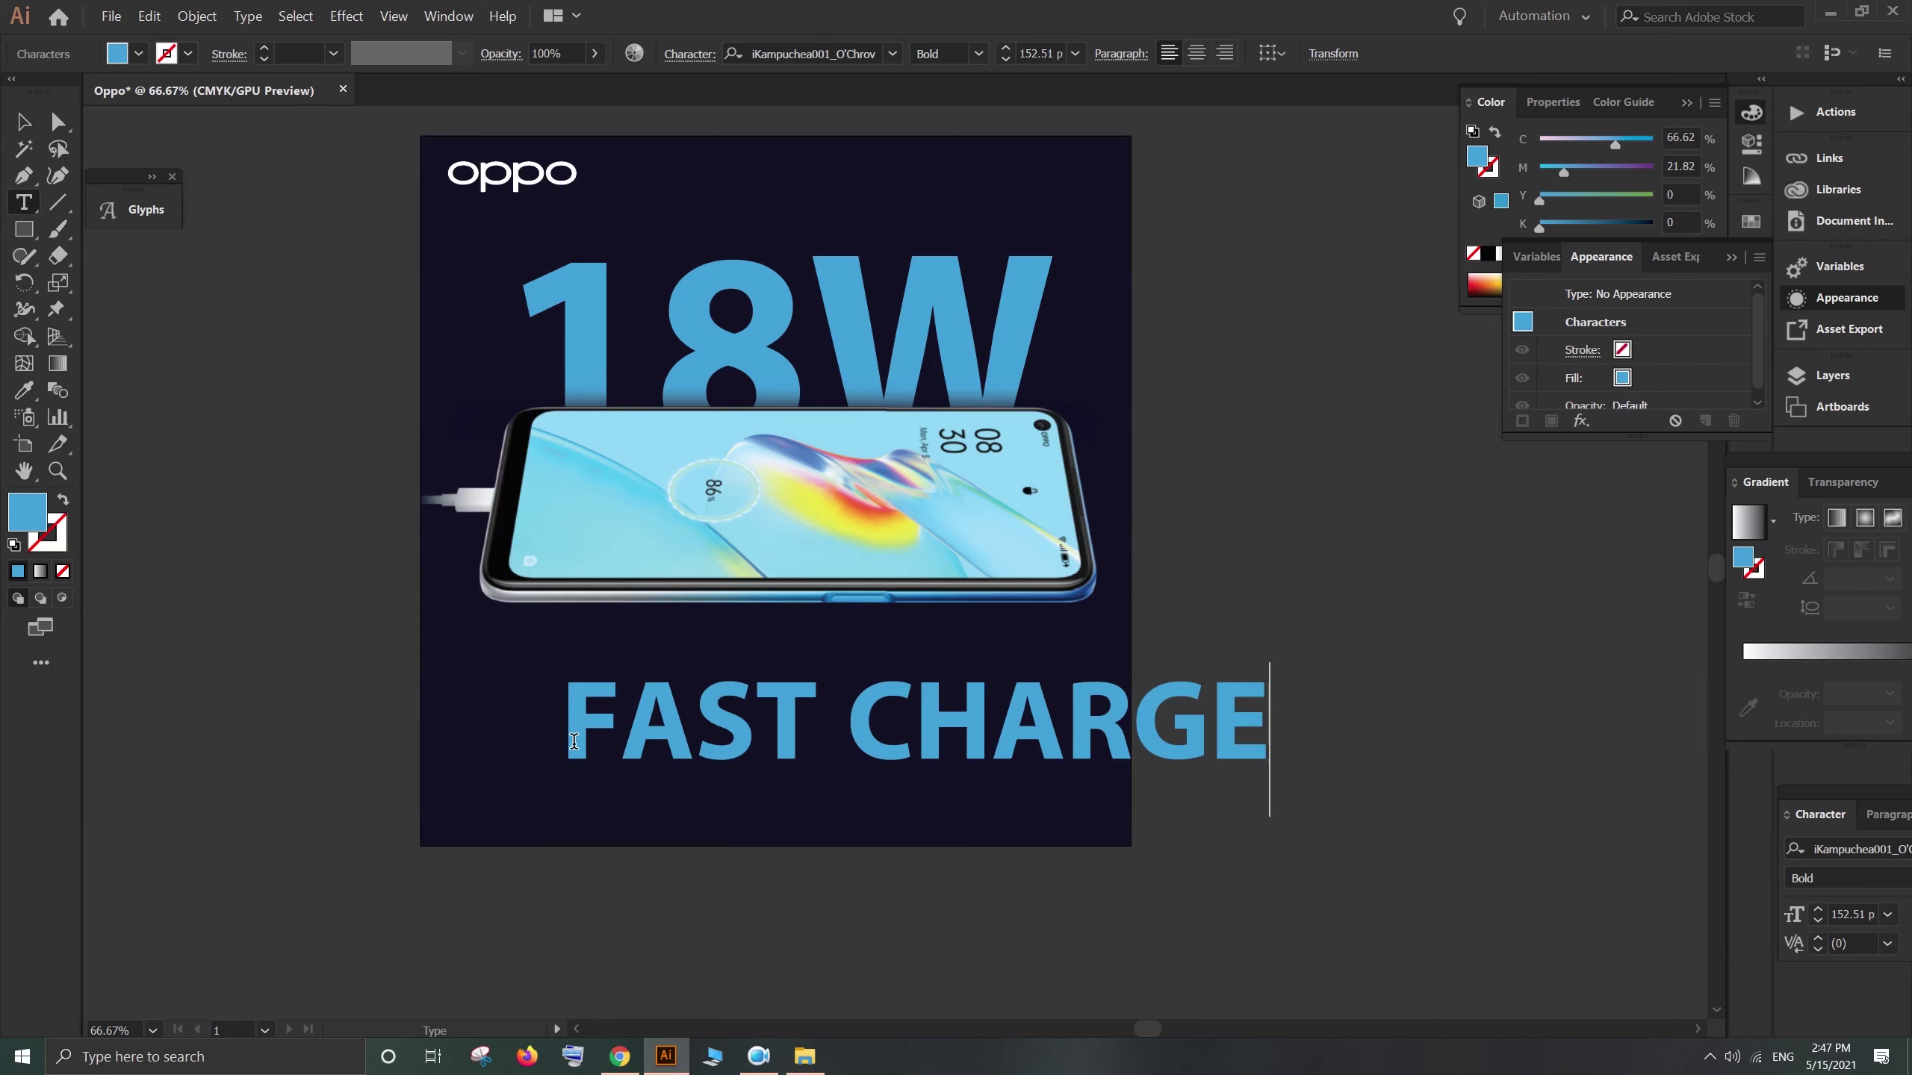
pyautogui.press('Escape')
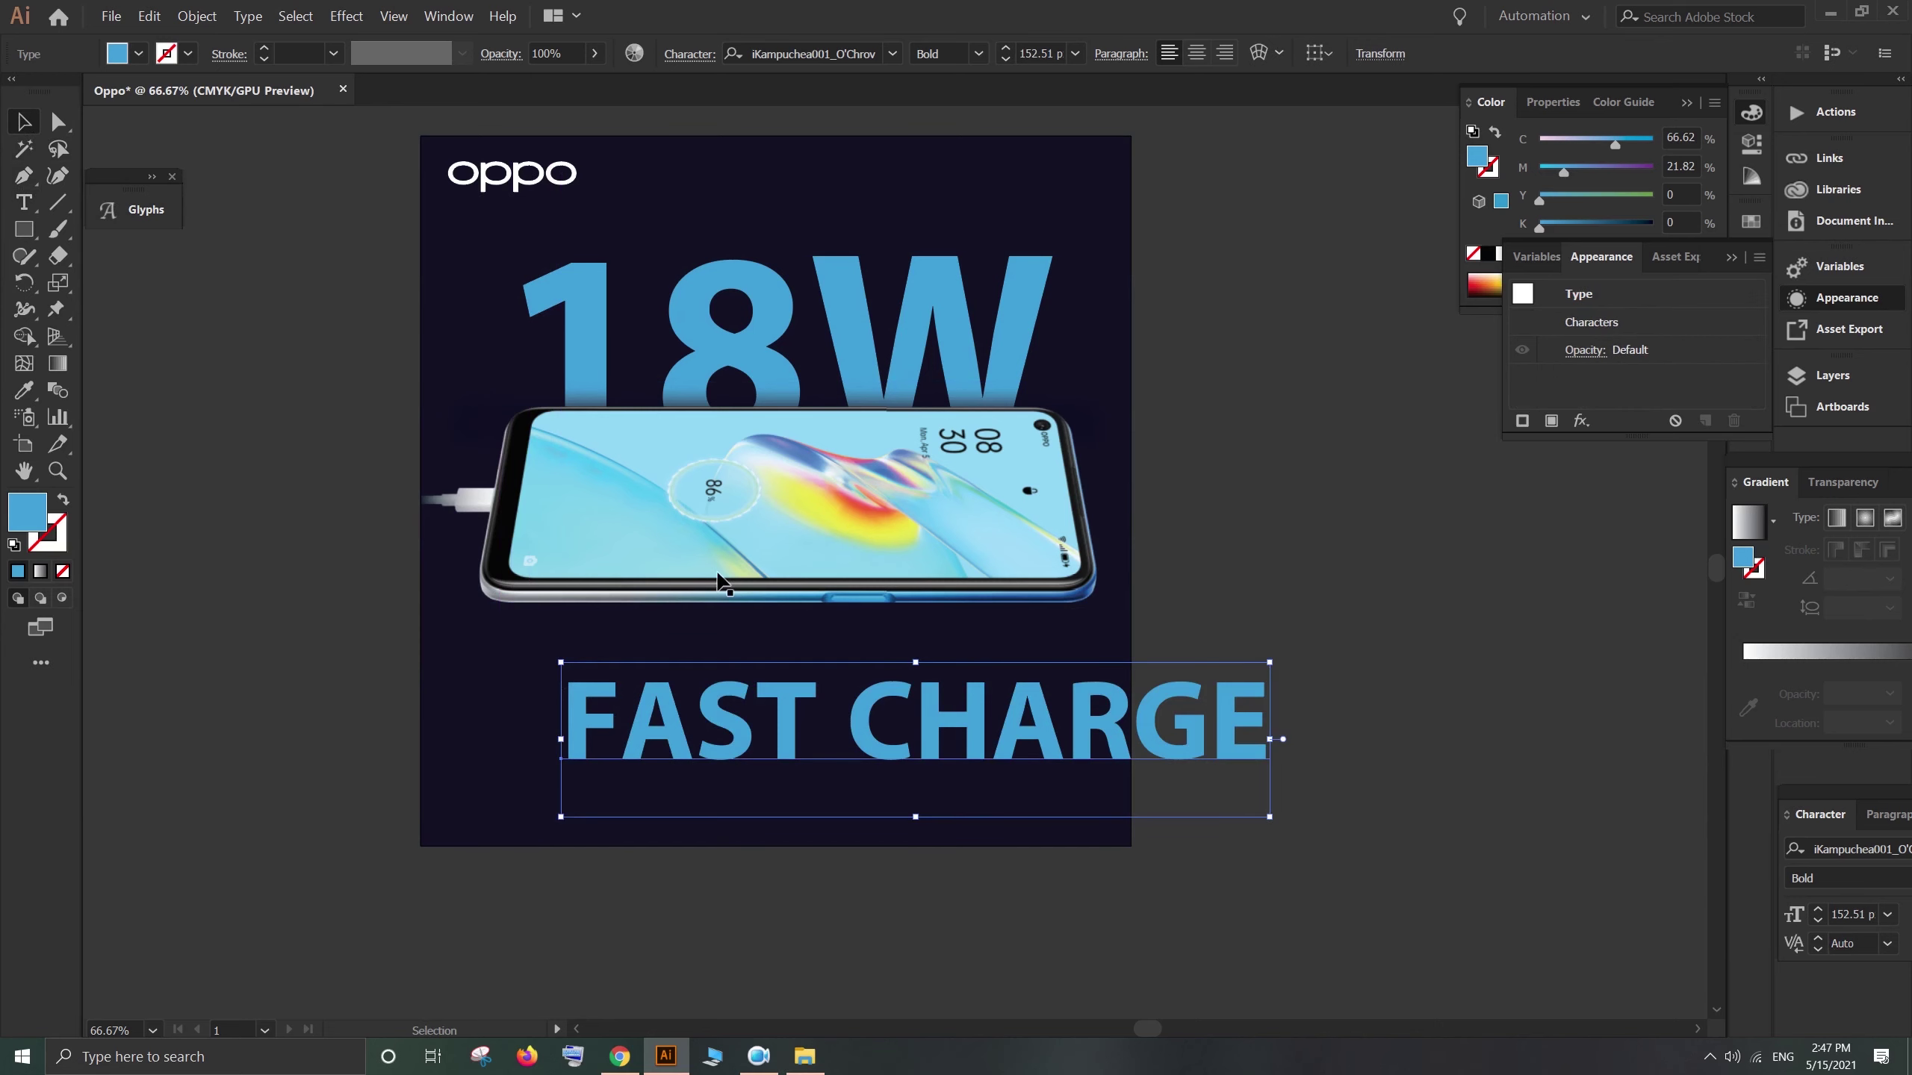
# Step: Scale the FAST CHARGE text to 129.44 px and place it just below the phone, spanning roughly the phone's width
pyautogui.moveTo(1284, 827); pyautogui.dragTo(877, 738)
pyautogui.moveTo(760, 701); pyautogui.dragTo(625, 625)
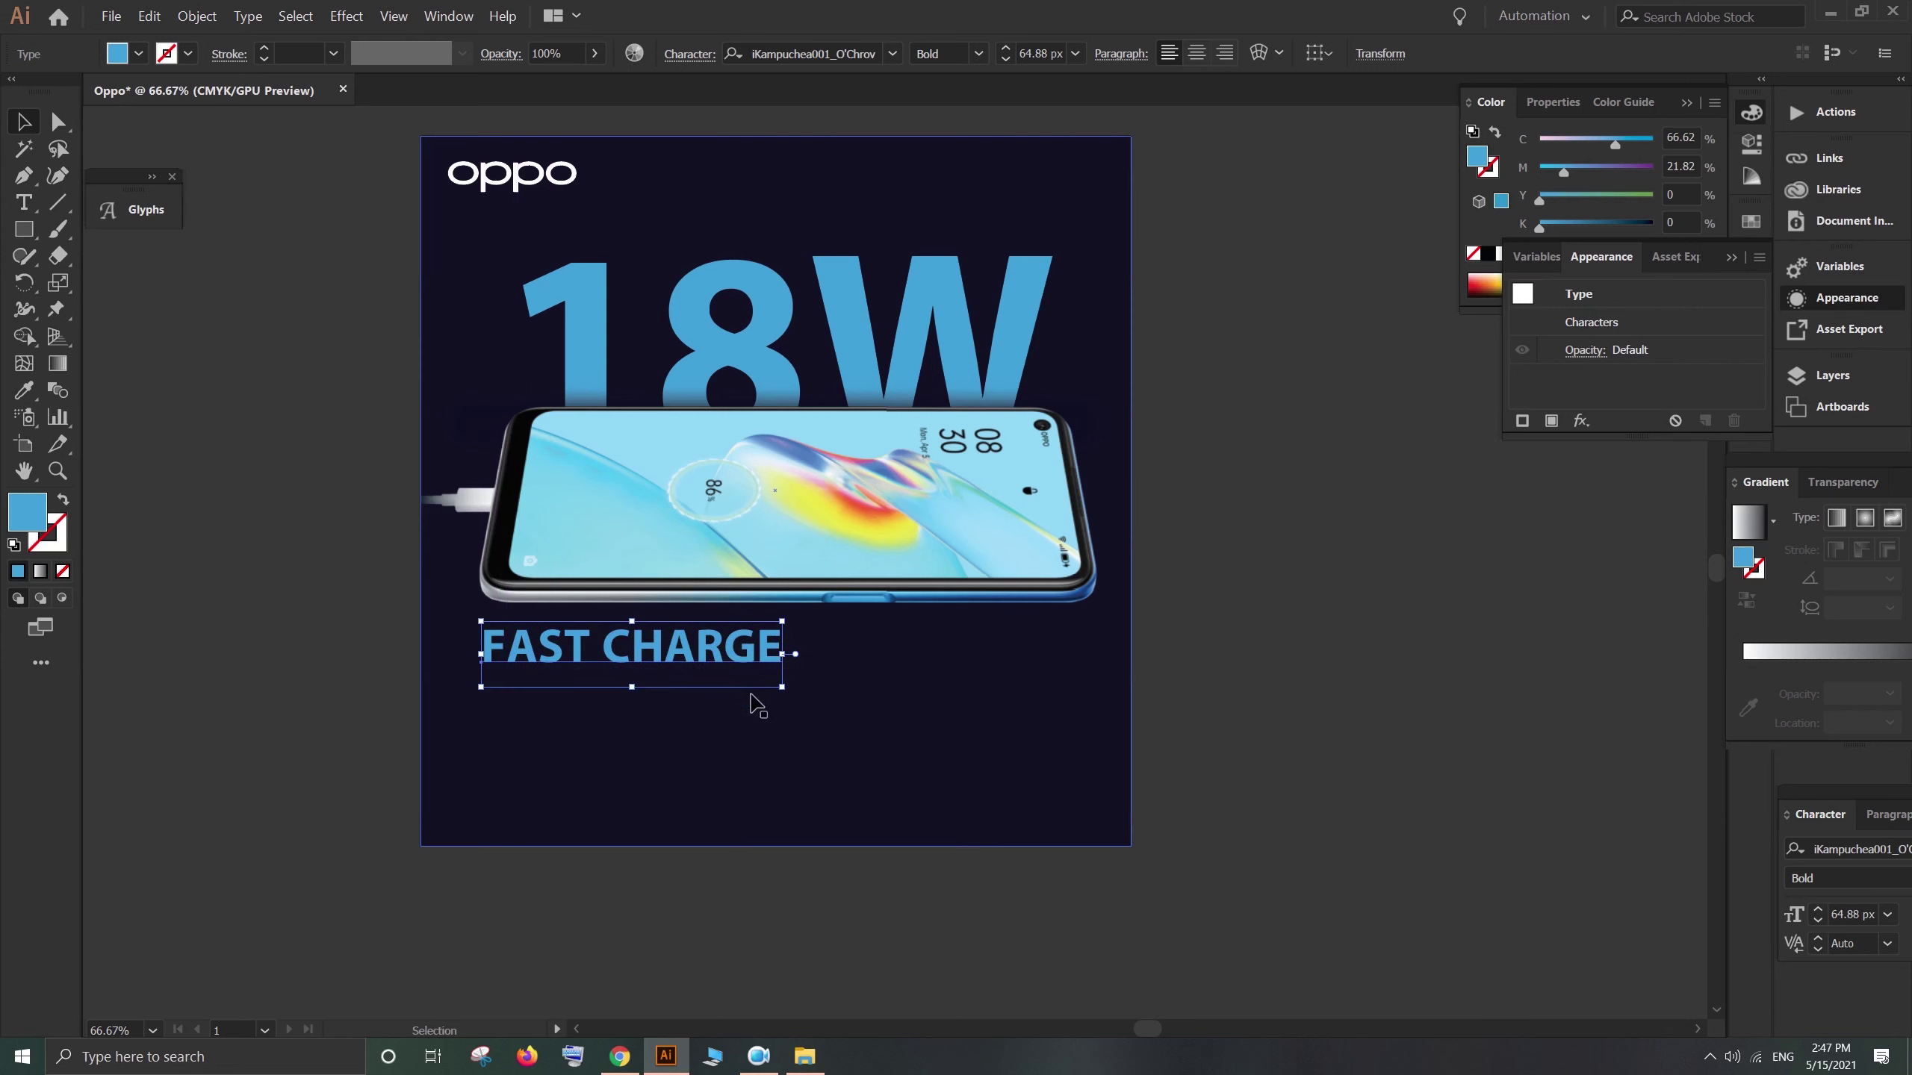
pyautogui.moveTo(783, 692); pyautogui.dragTo(1083, 753)
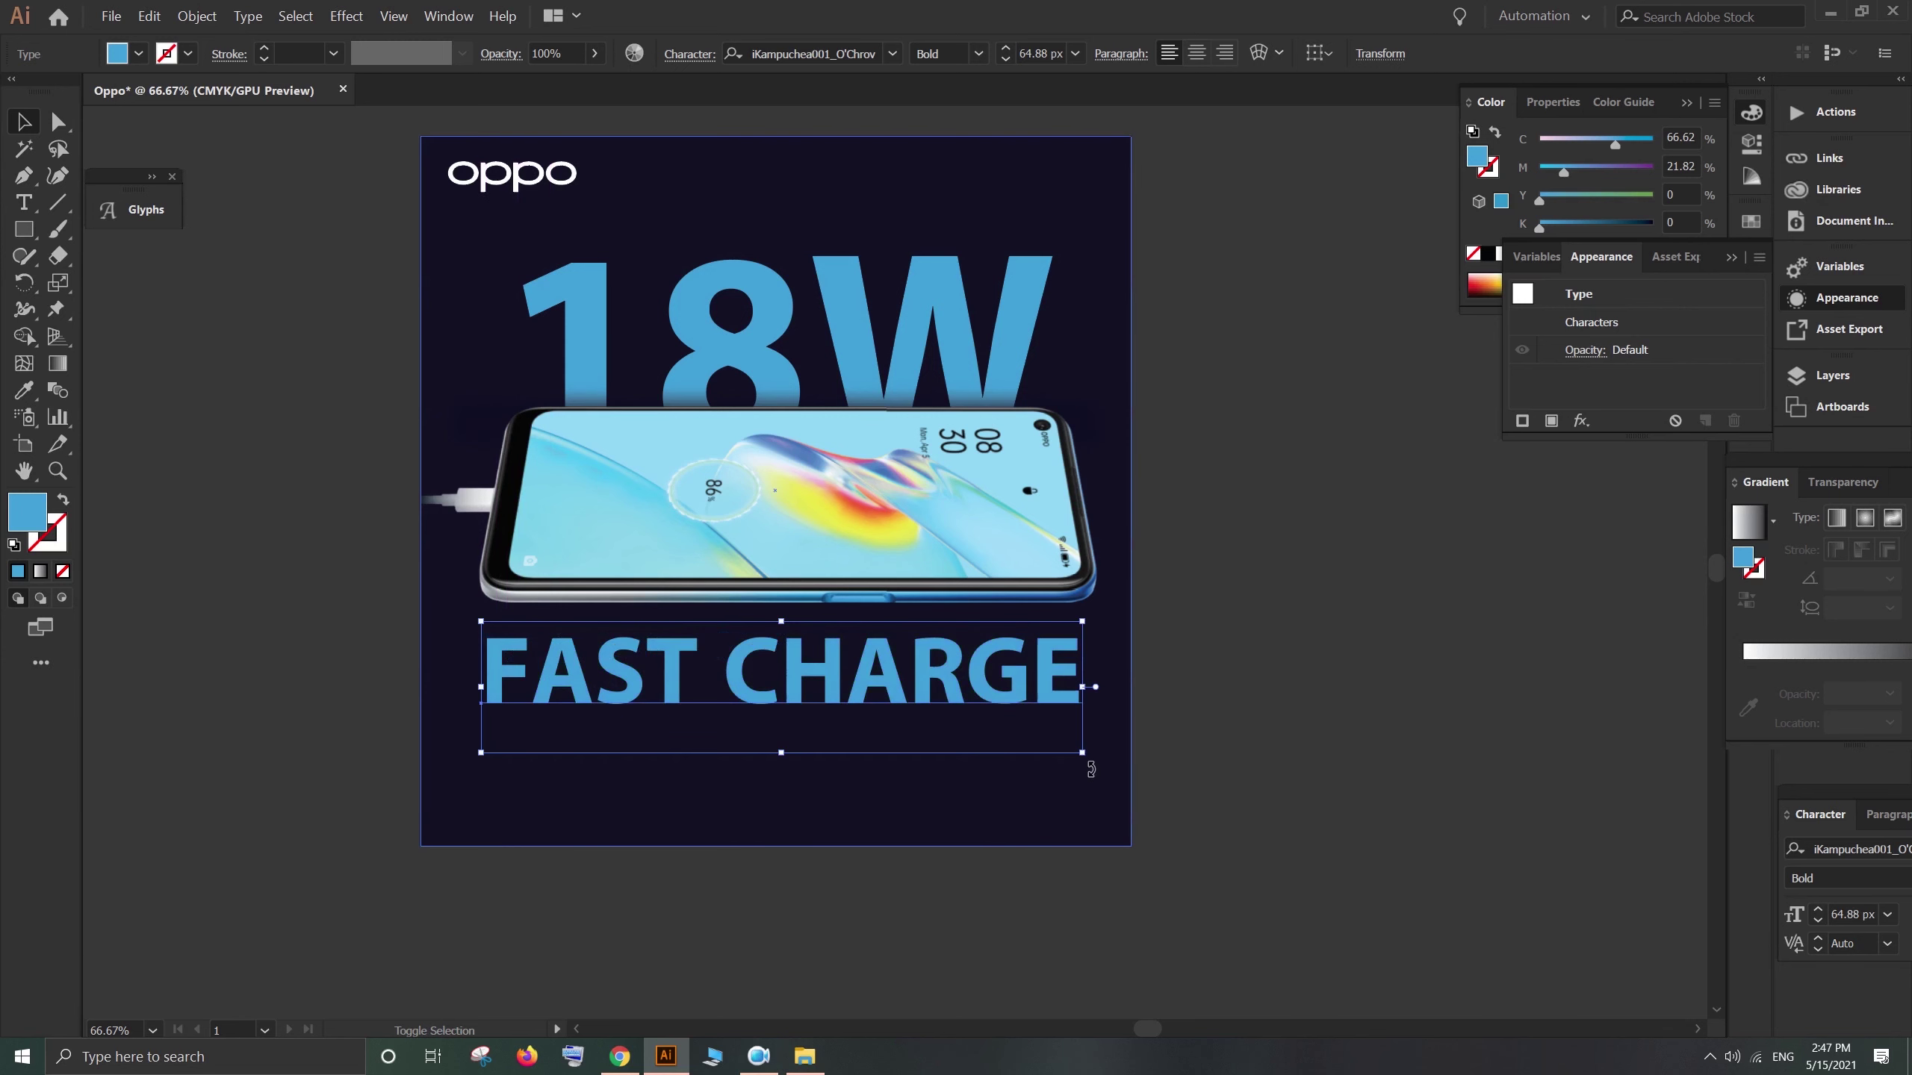
pyautogui.click(846, 983)
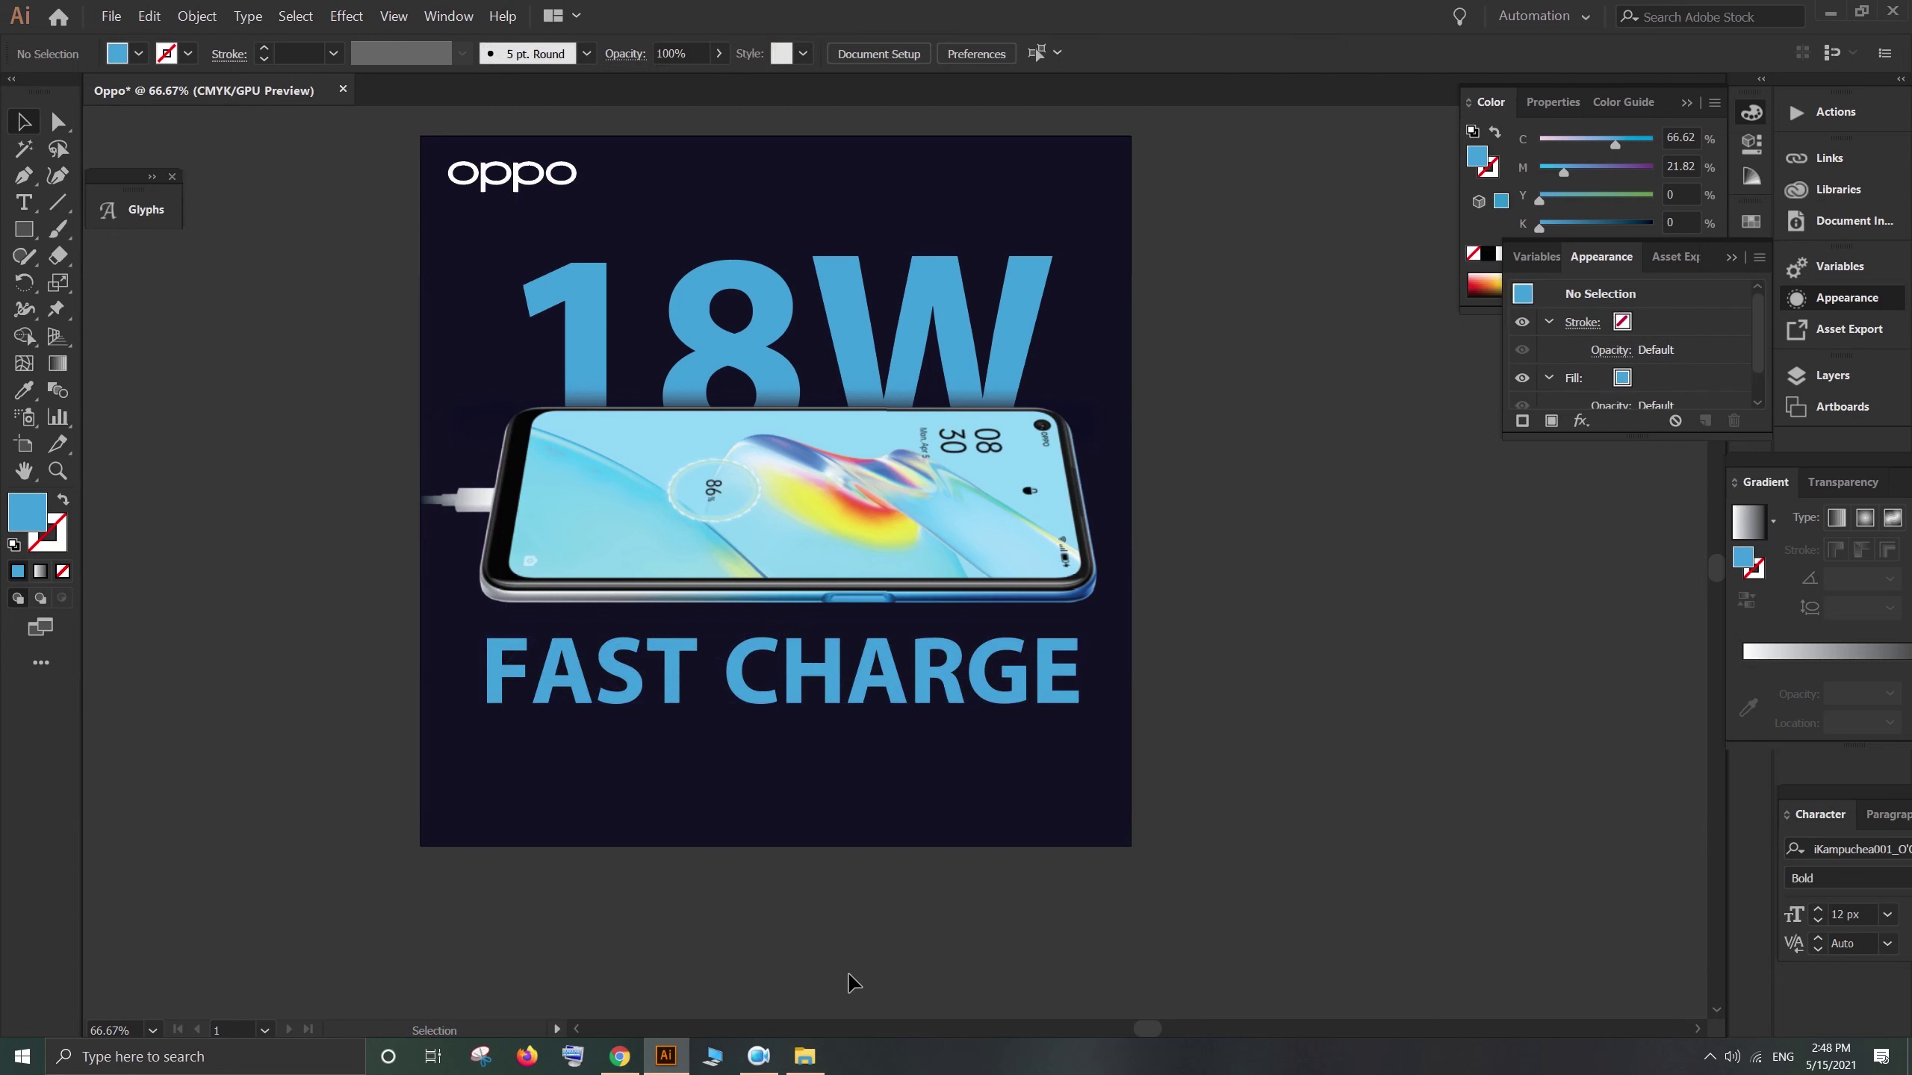
pyautogui.click(757, 1061)
pyautogui.click(776, 962)
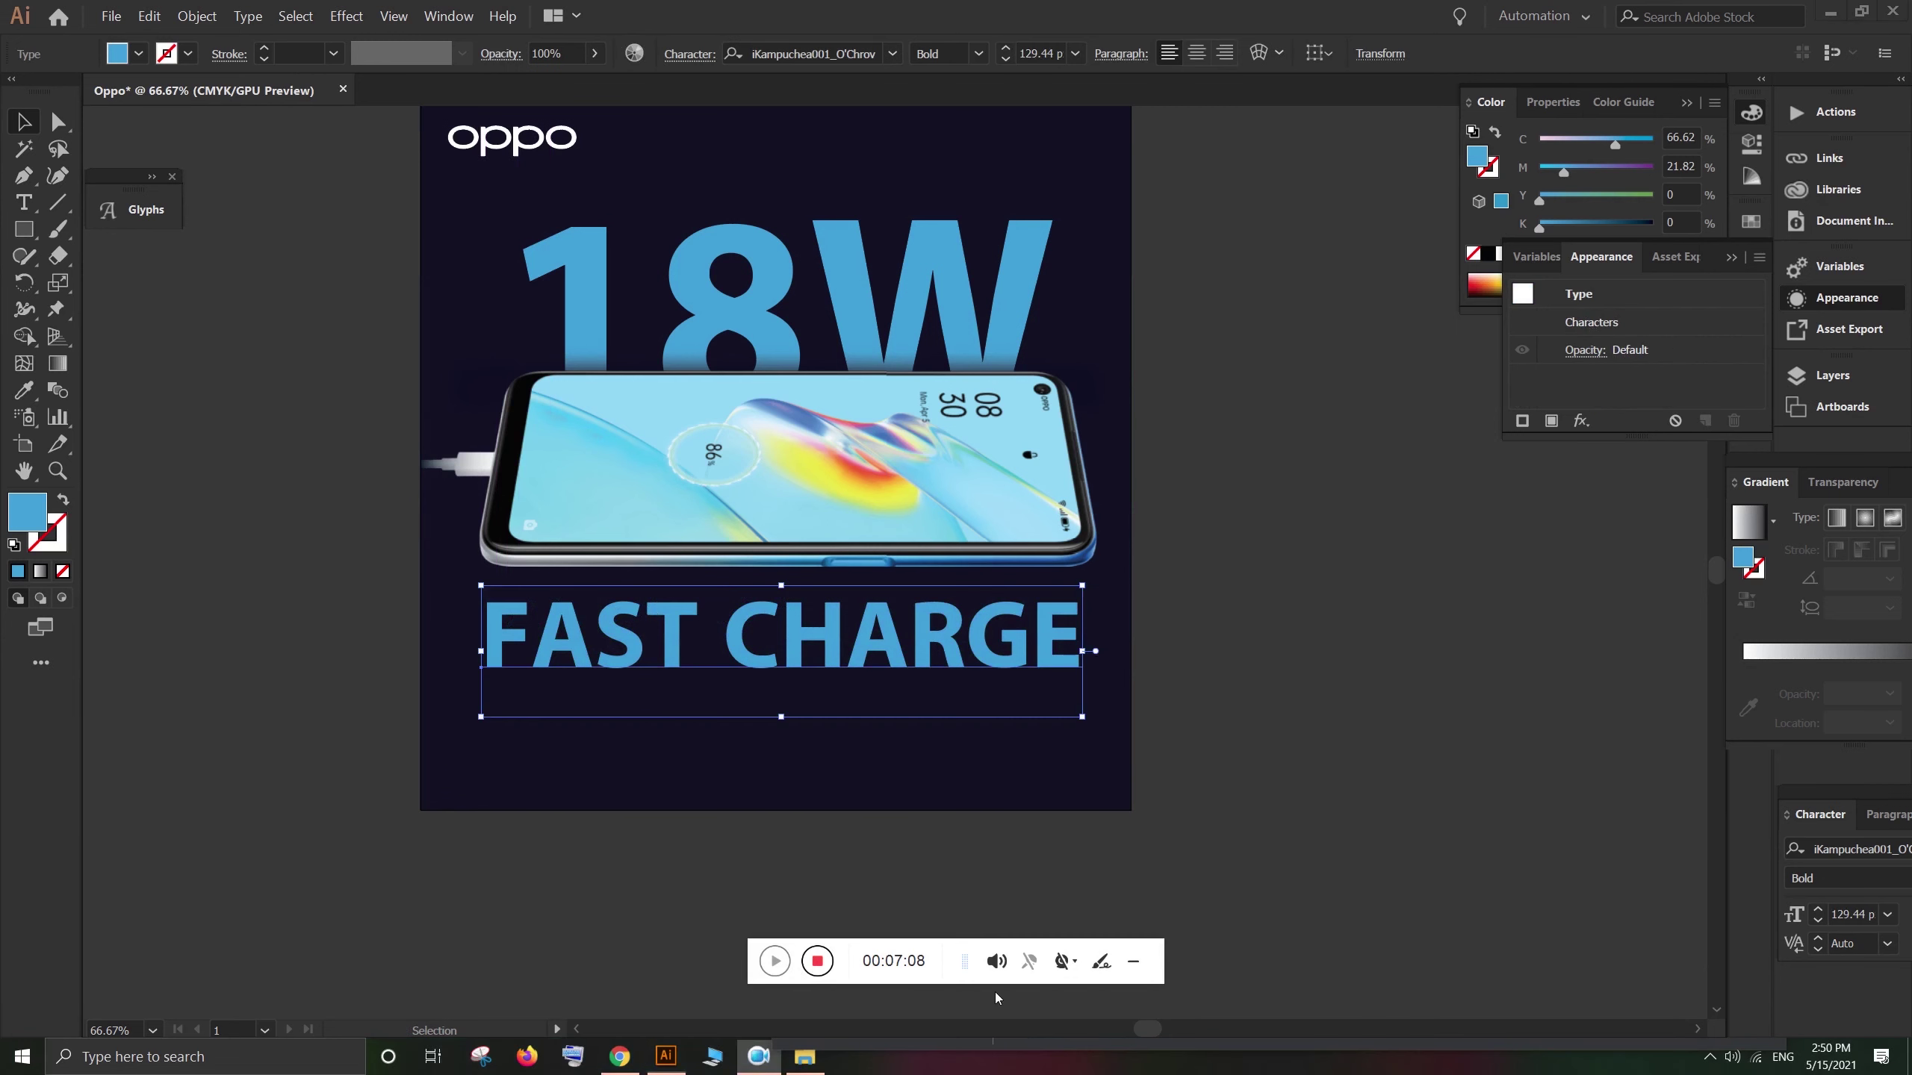
pyautogui.click(1131, 968)
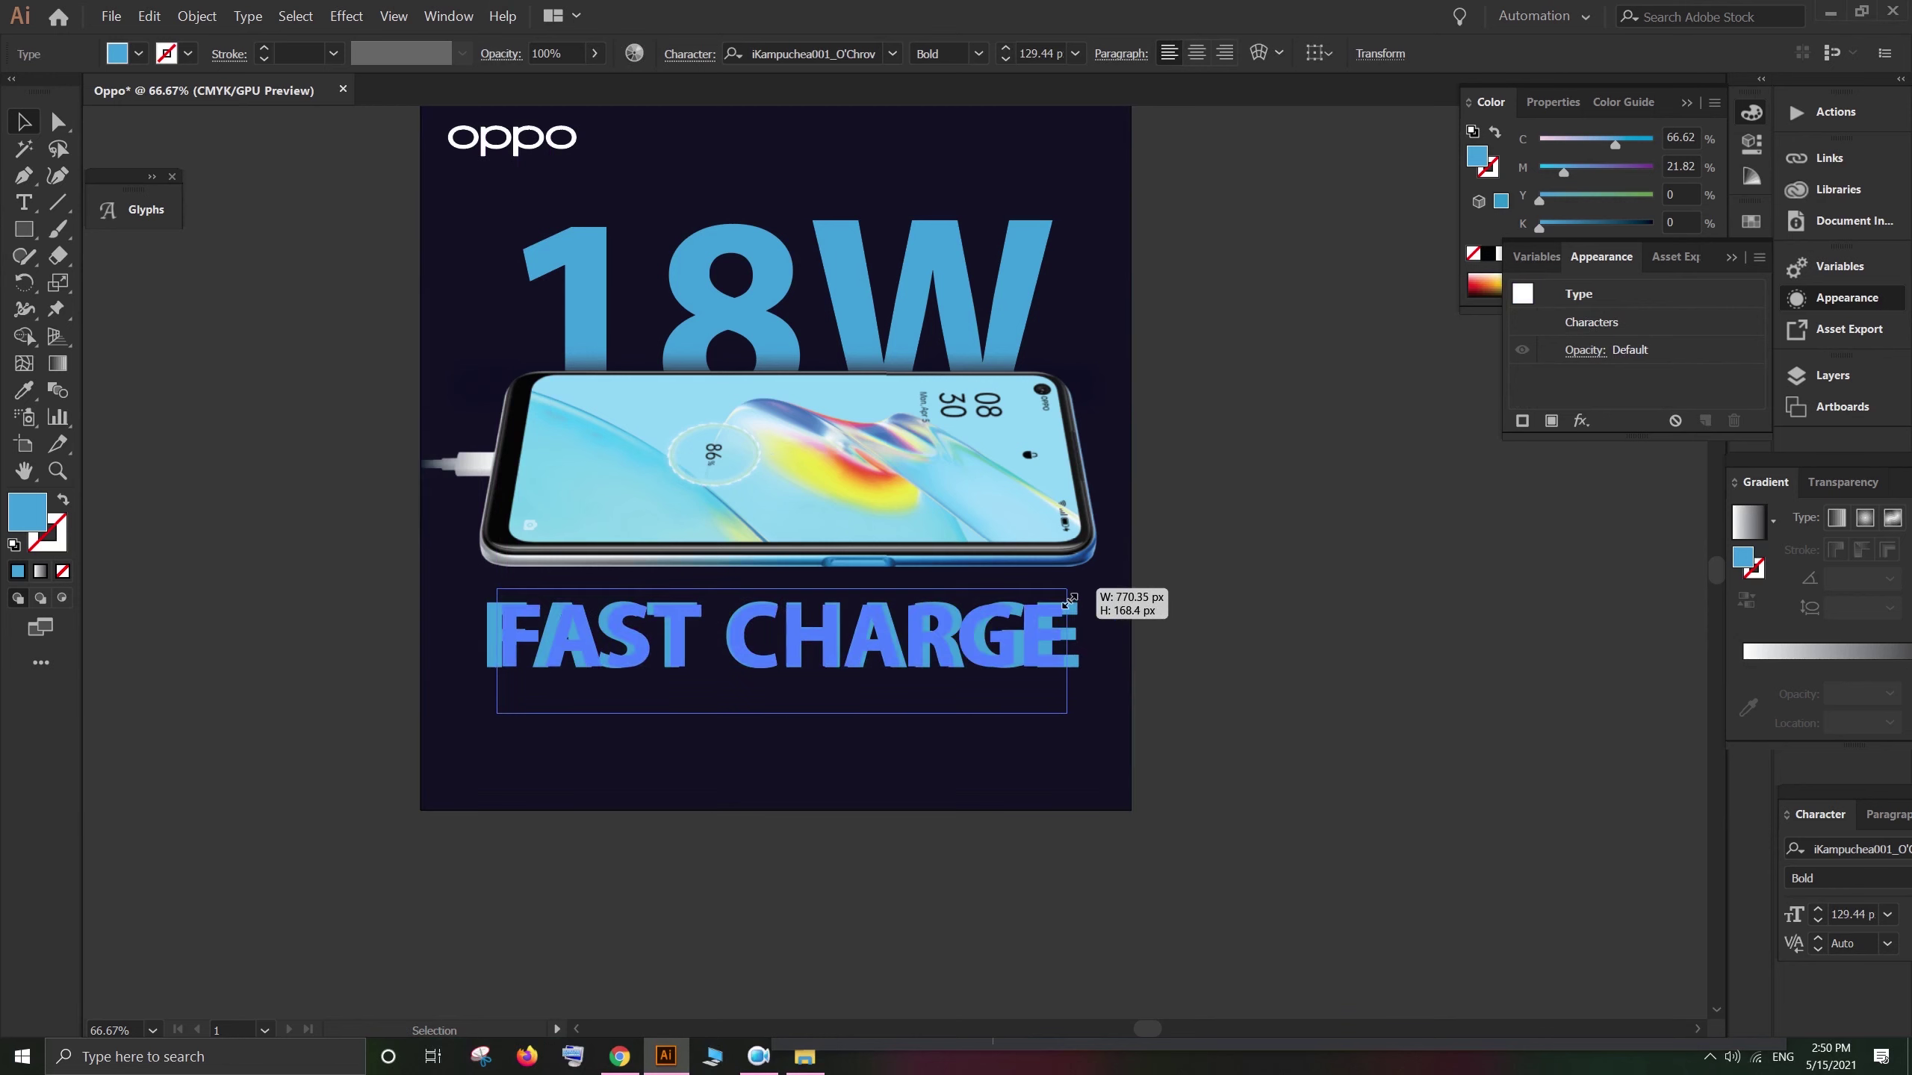
# Step: Scale the FAST CHARGE text down proportionally to 114.97 px and move it up close under the phone
pyautogui.moveTo(1083, 587); pyautogui.dragTo(1050, 594)
pyautogui.moveTo(1021, 693); pyautogui.dragTo(939, 640)
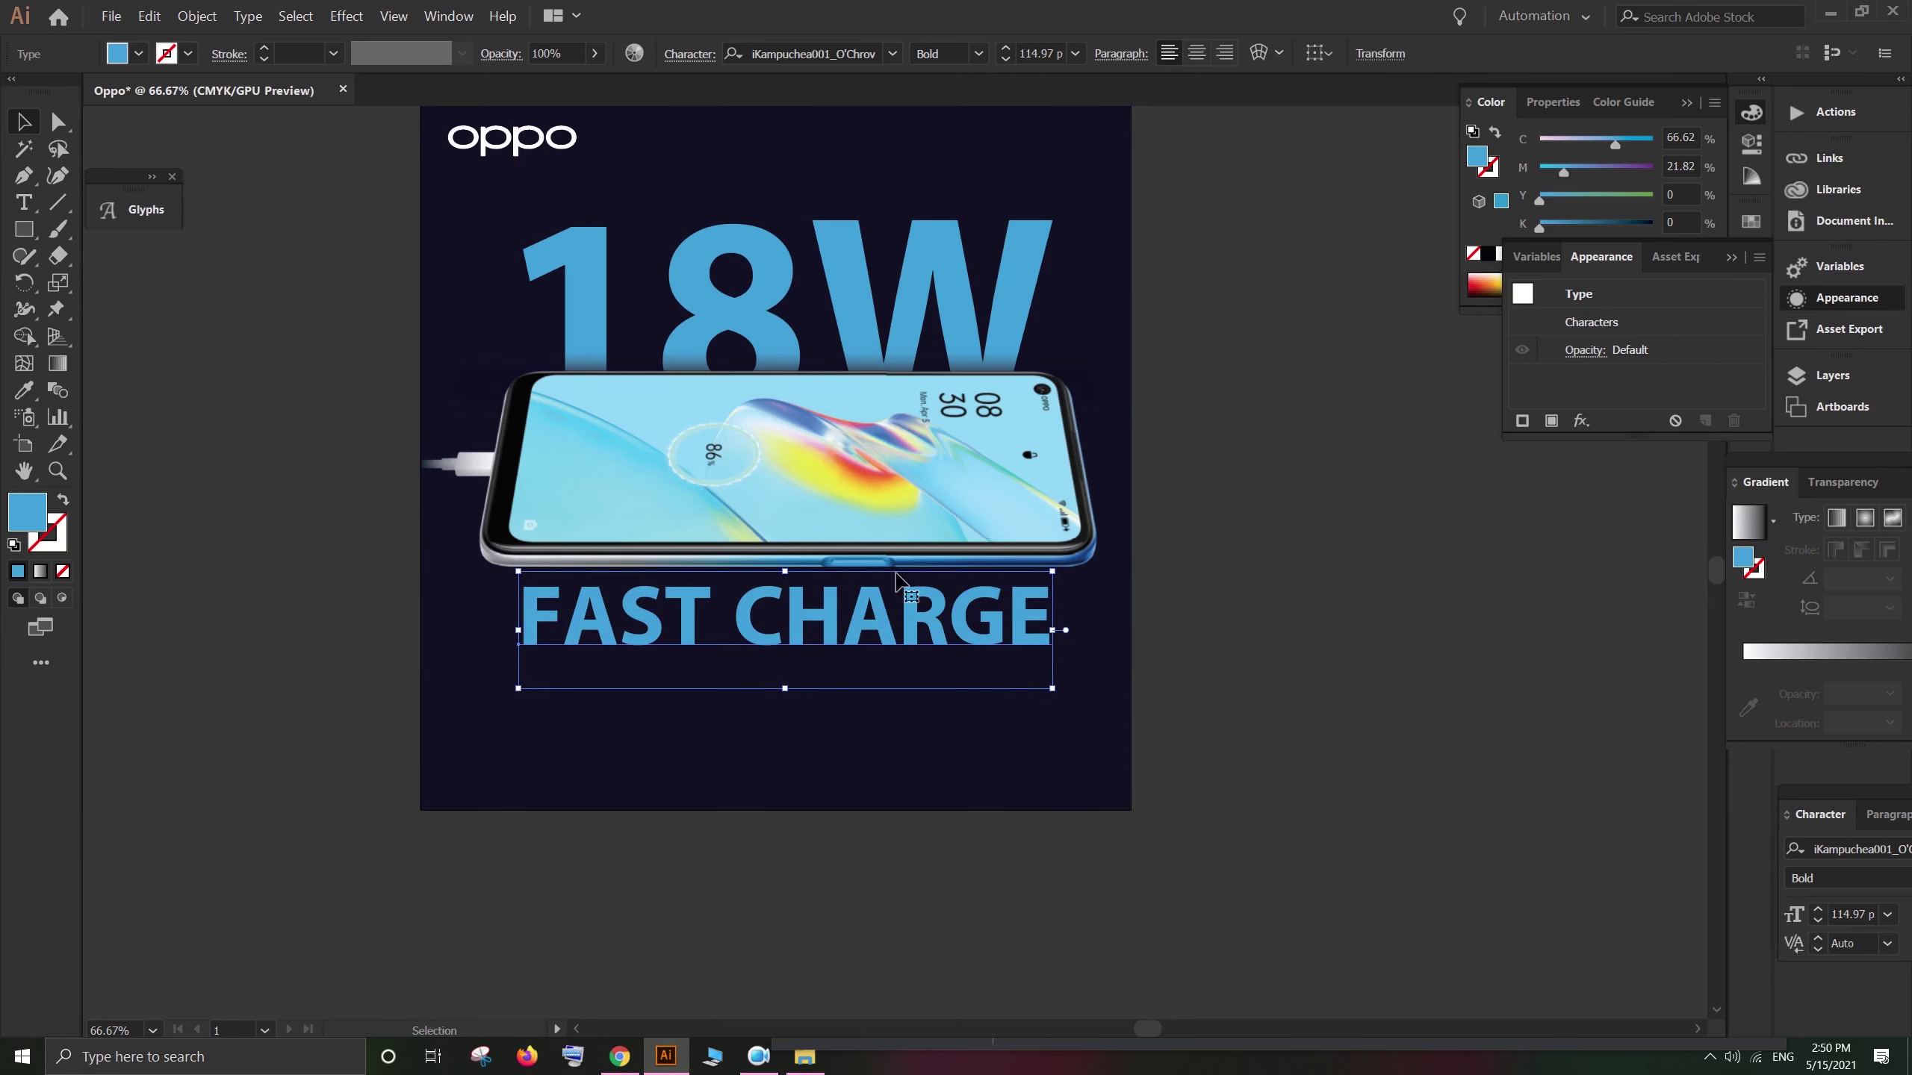
# Step: Recolor the FAST CHARGE text with an orange sampled from the phone's wallpaper, 43.53% magenta and 89.8% yellow
pyautogui.press('i')
pyautogui.click(871, 499)
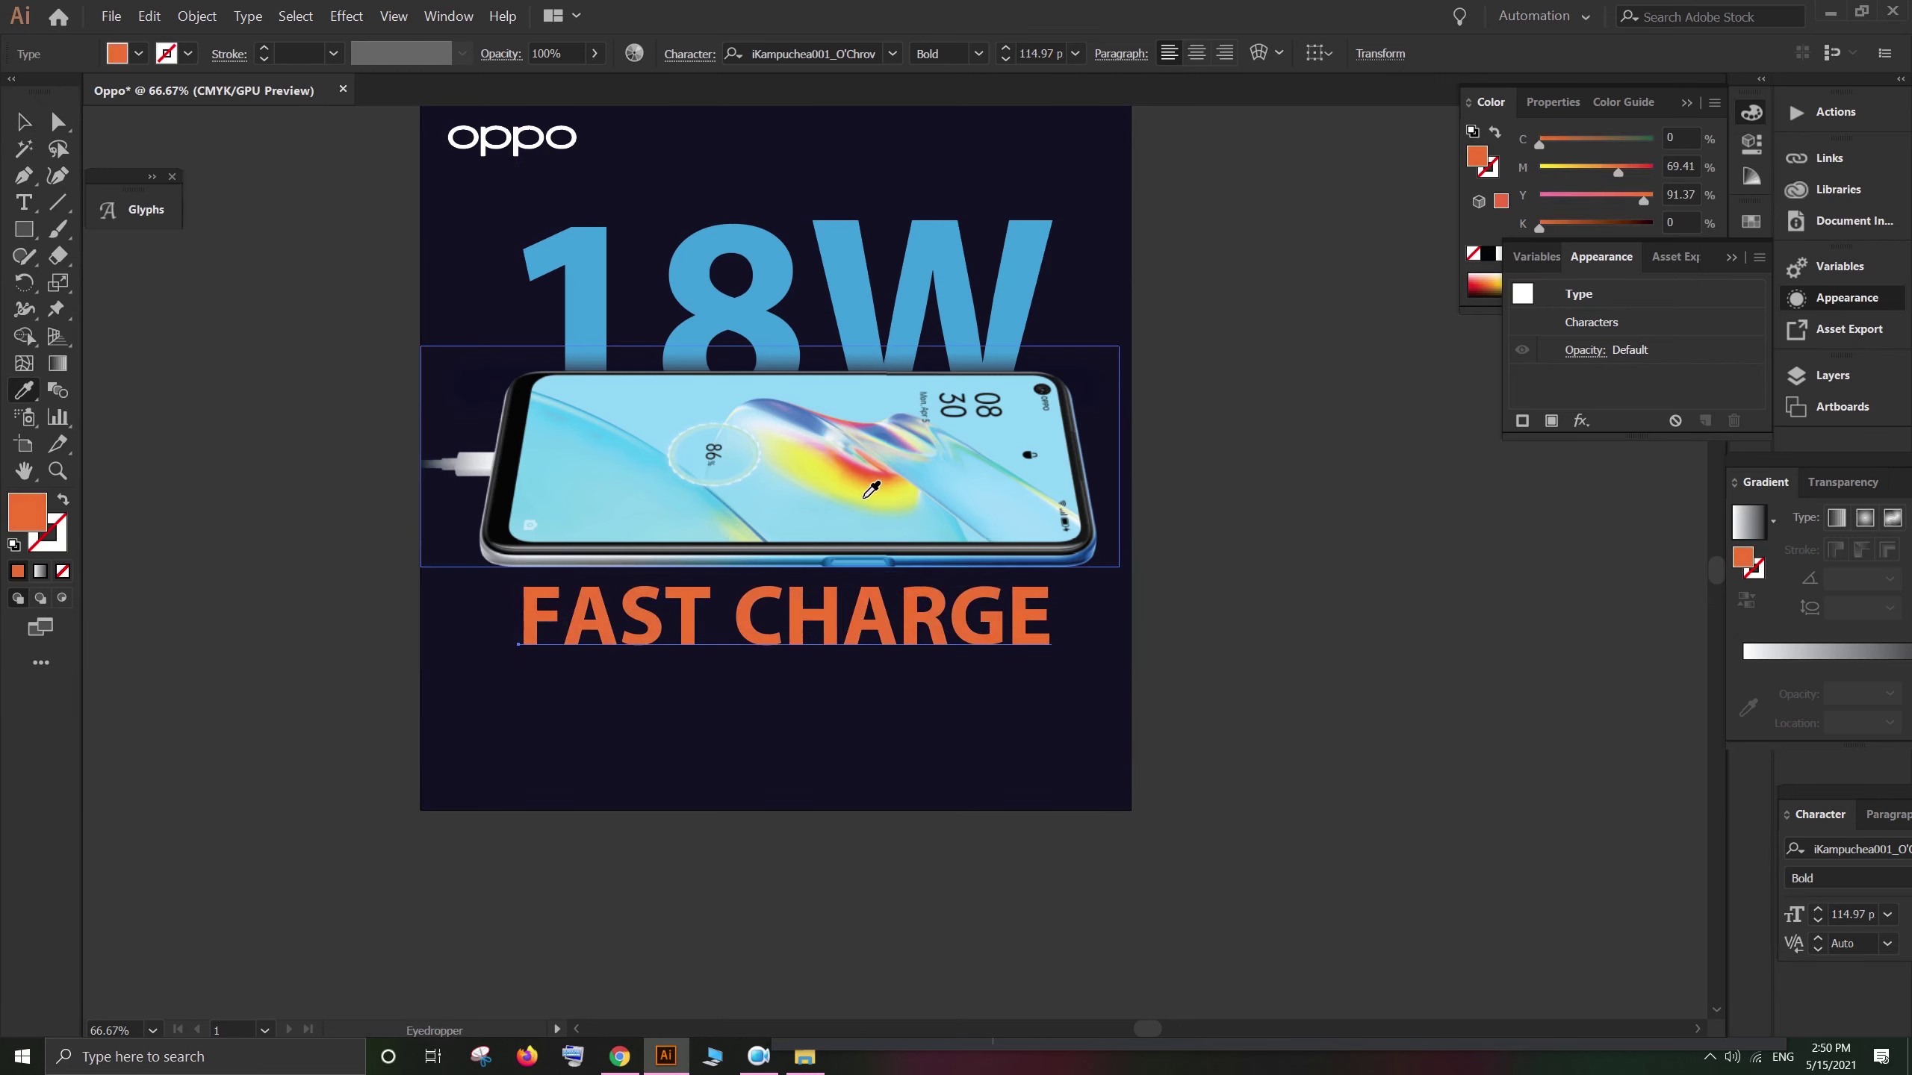
pyautogui.press('v')
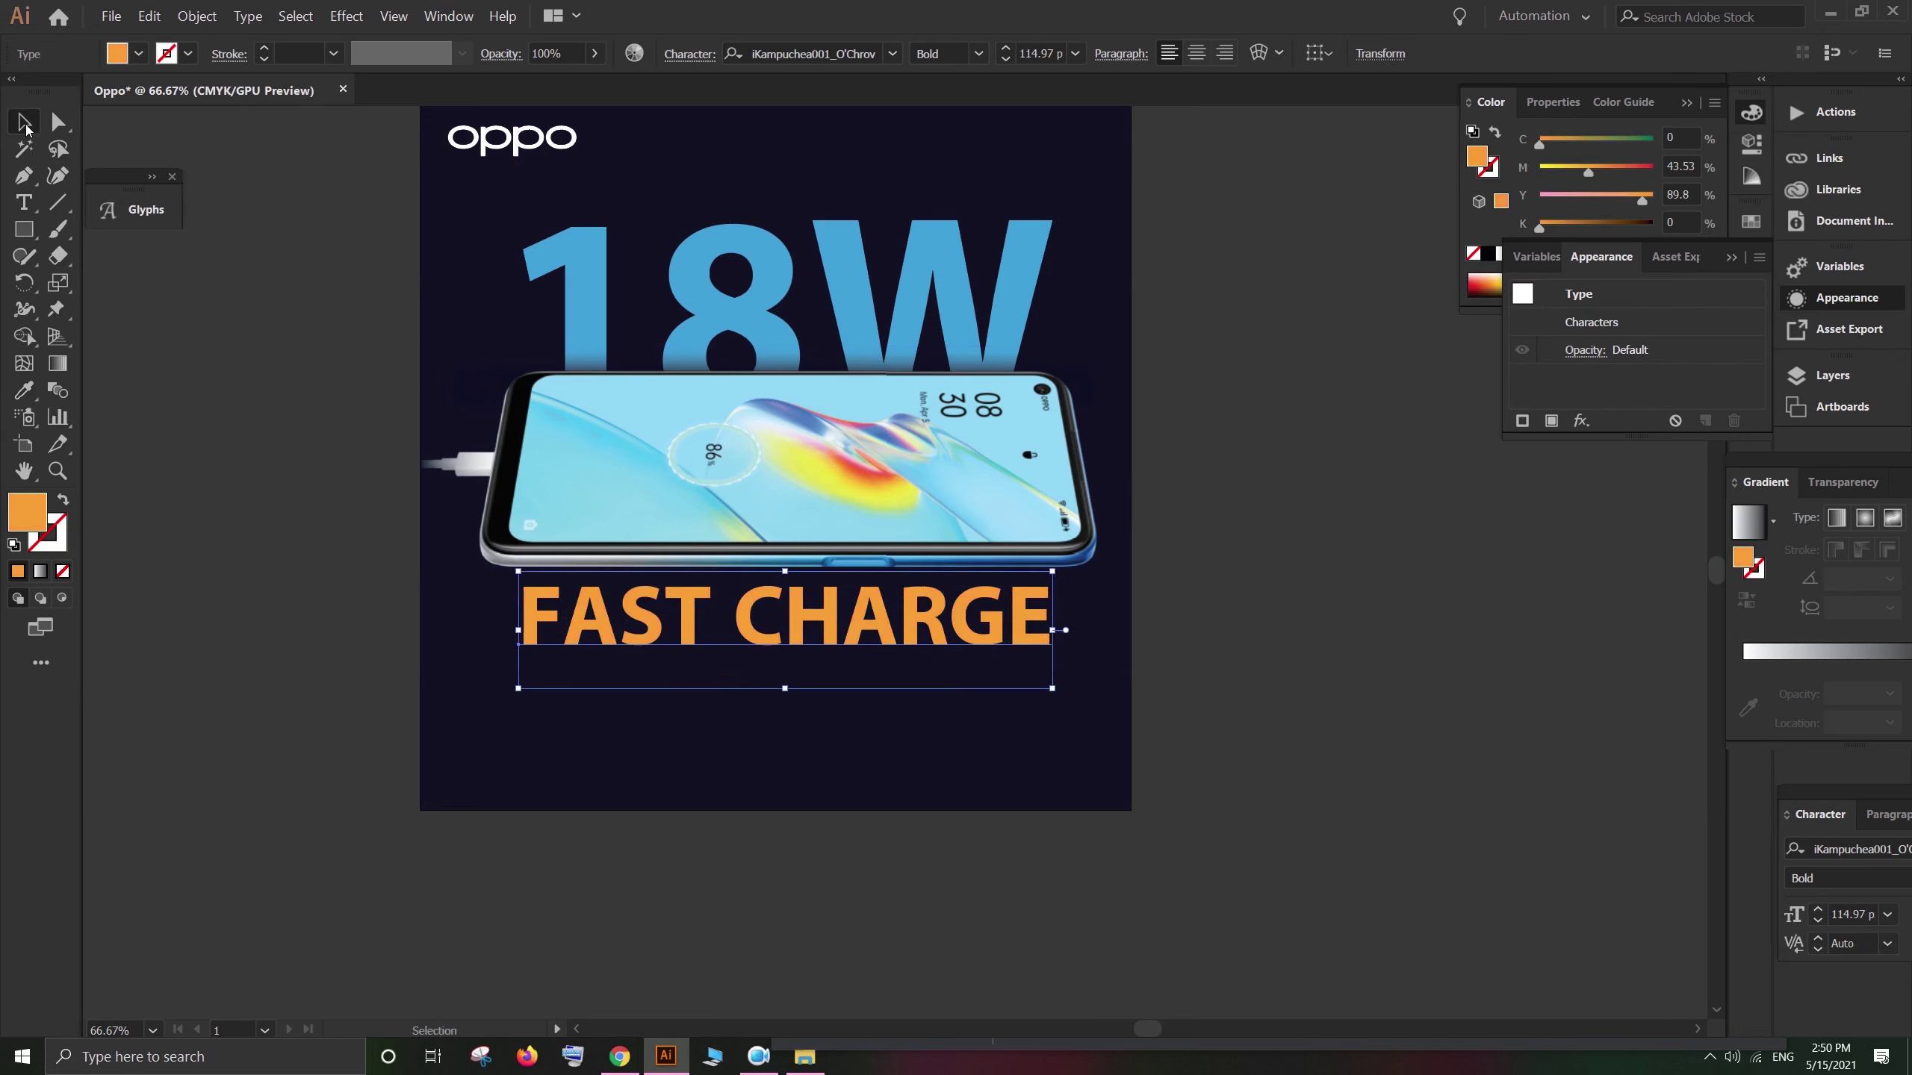
pyautogui.click(225, 286)
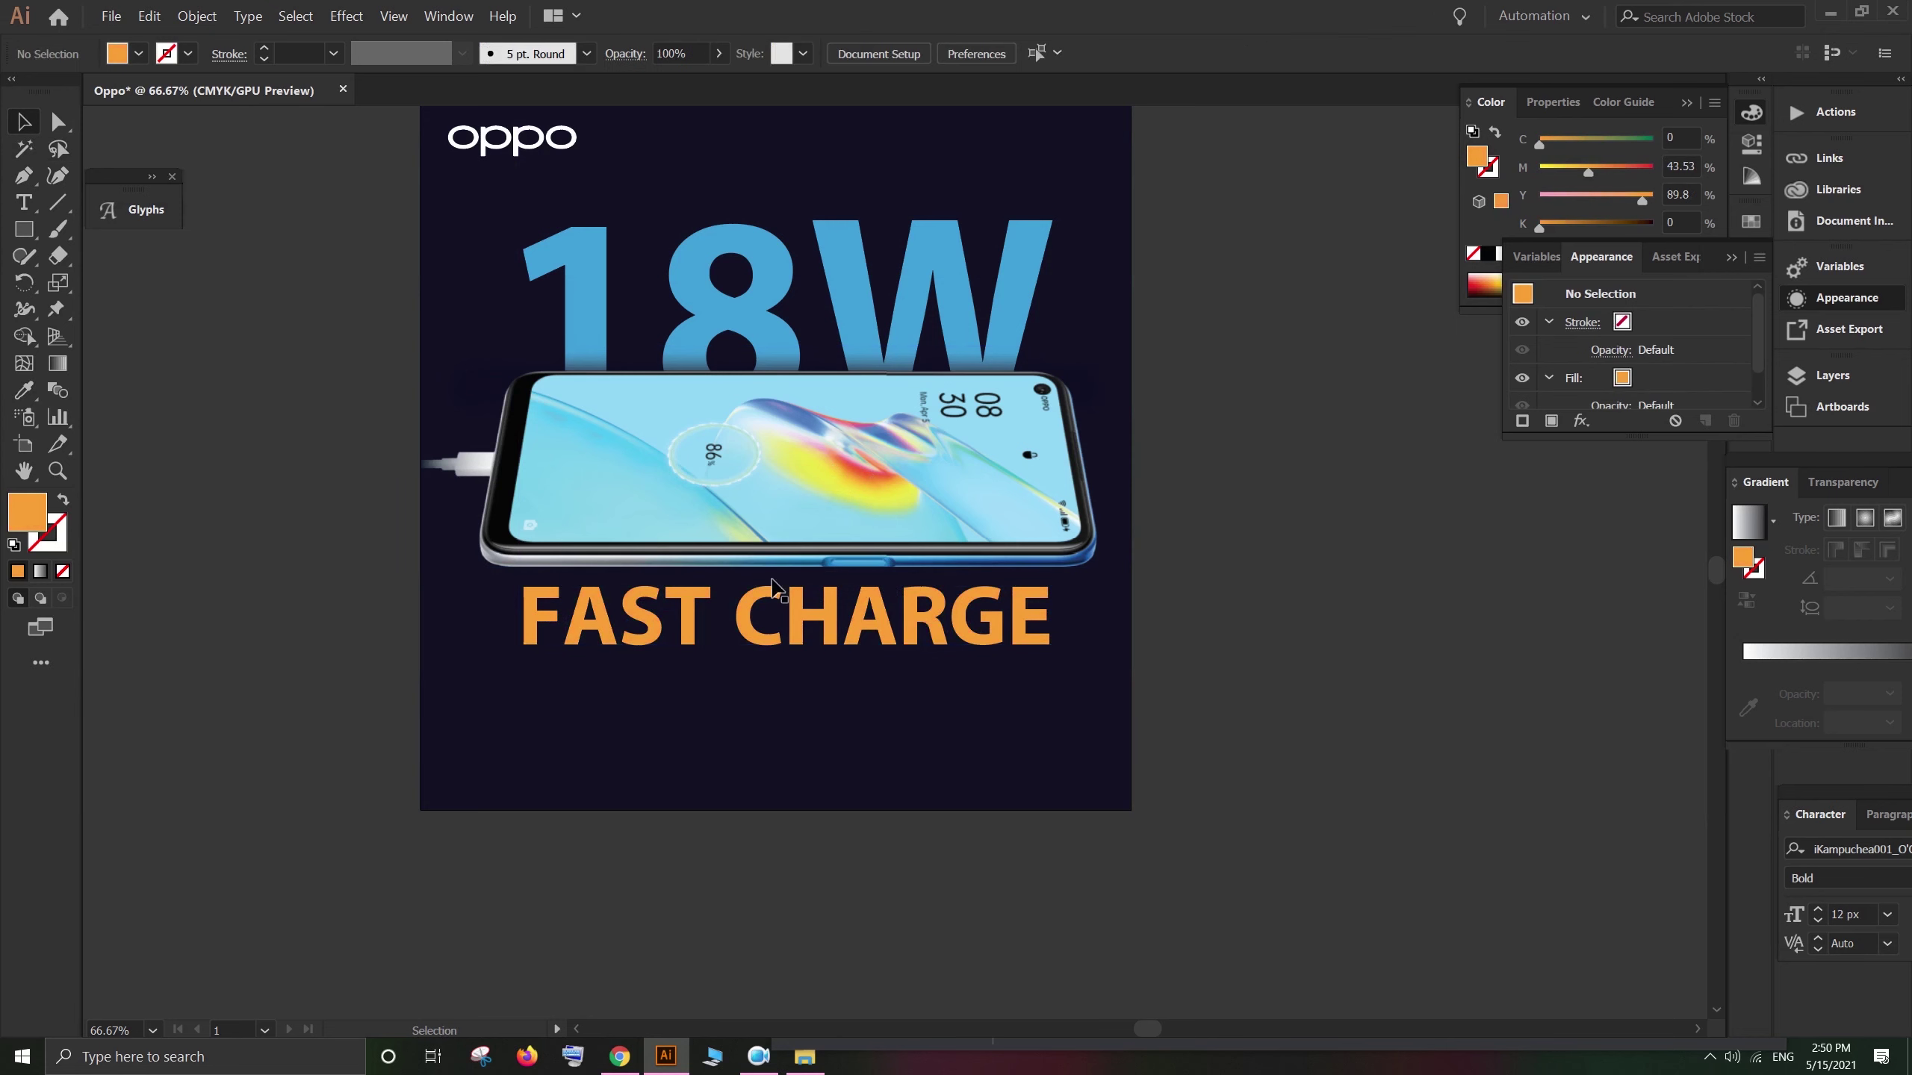
# Step: Adjust the 960 x 960 px background rectangle's fill to a slightly deeper navy blue
pyautogui.click(933, 639)
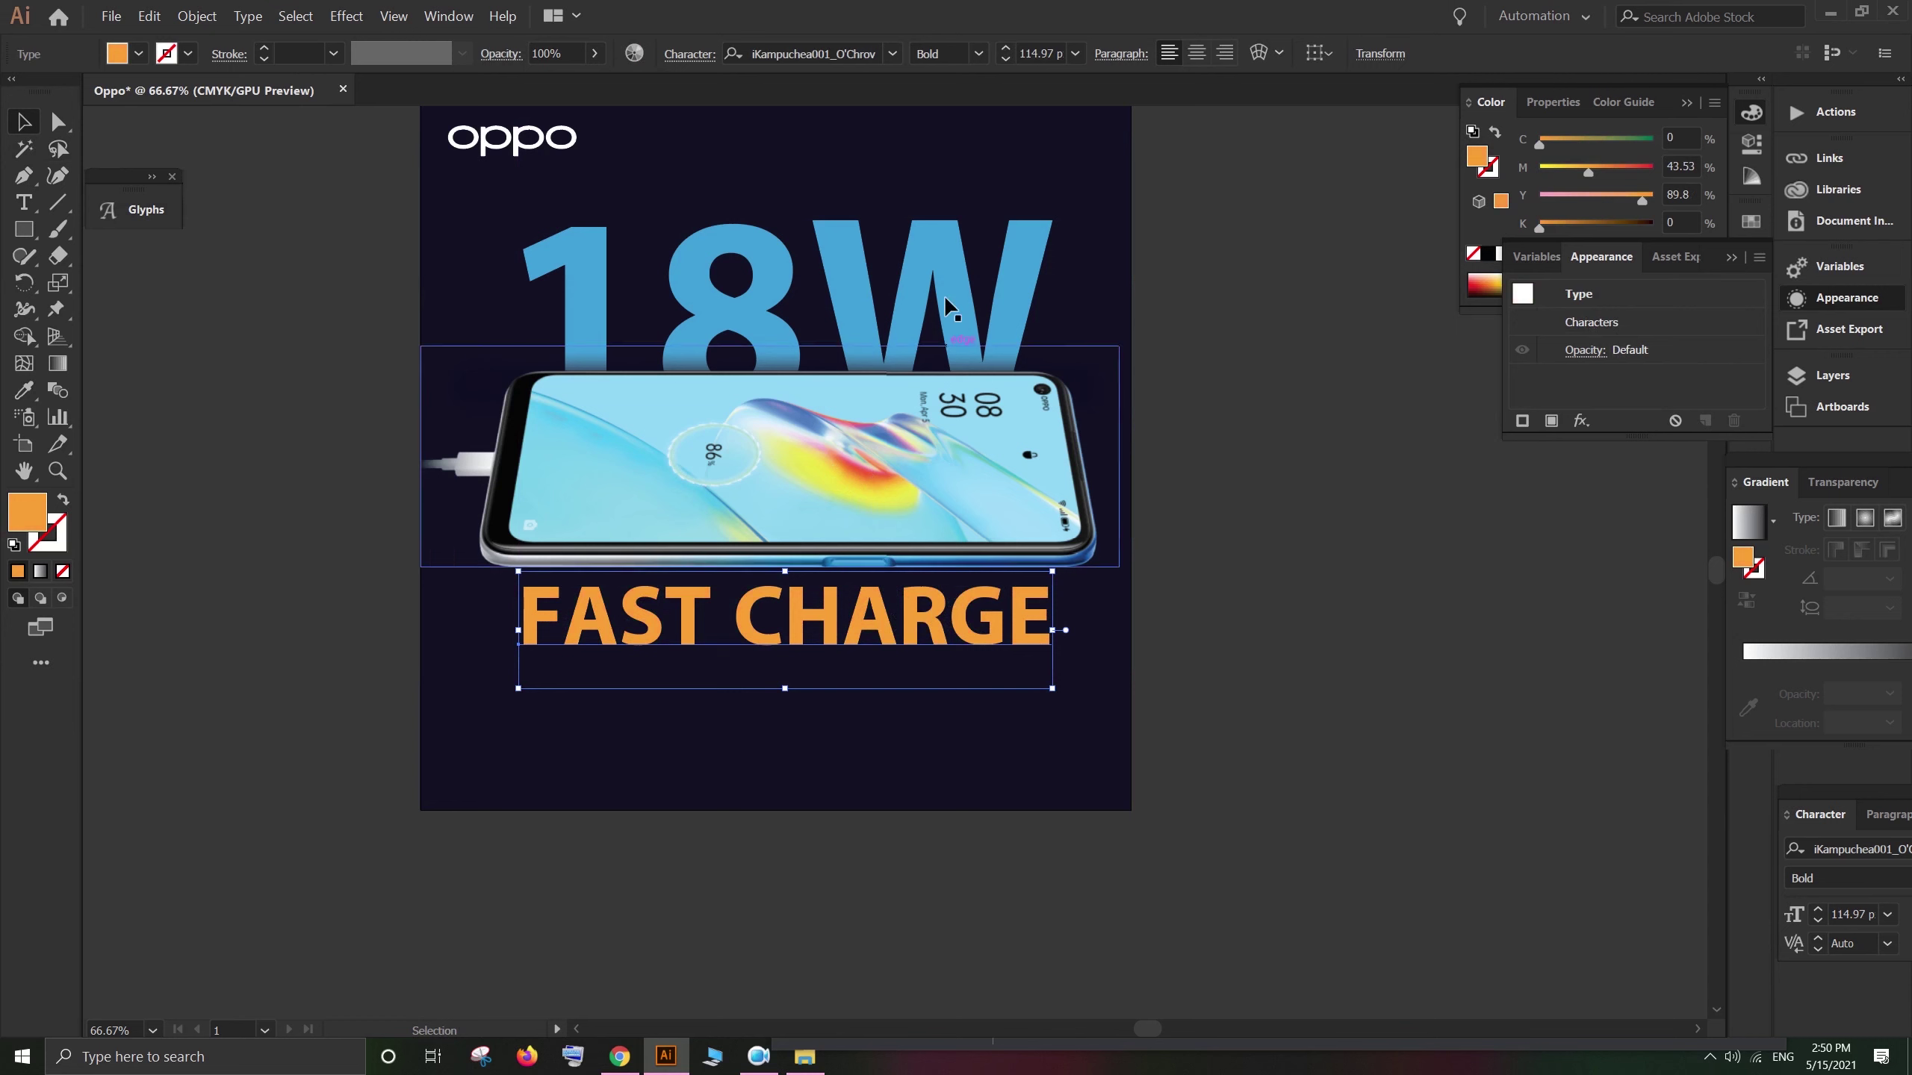
pyautogui.click(943, 272)
pyautogui.click(1101, 273)
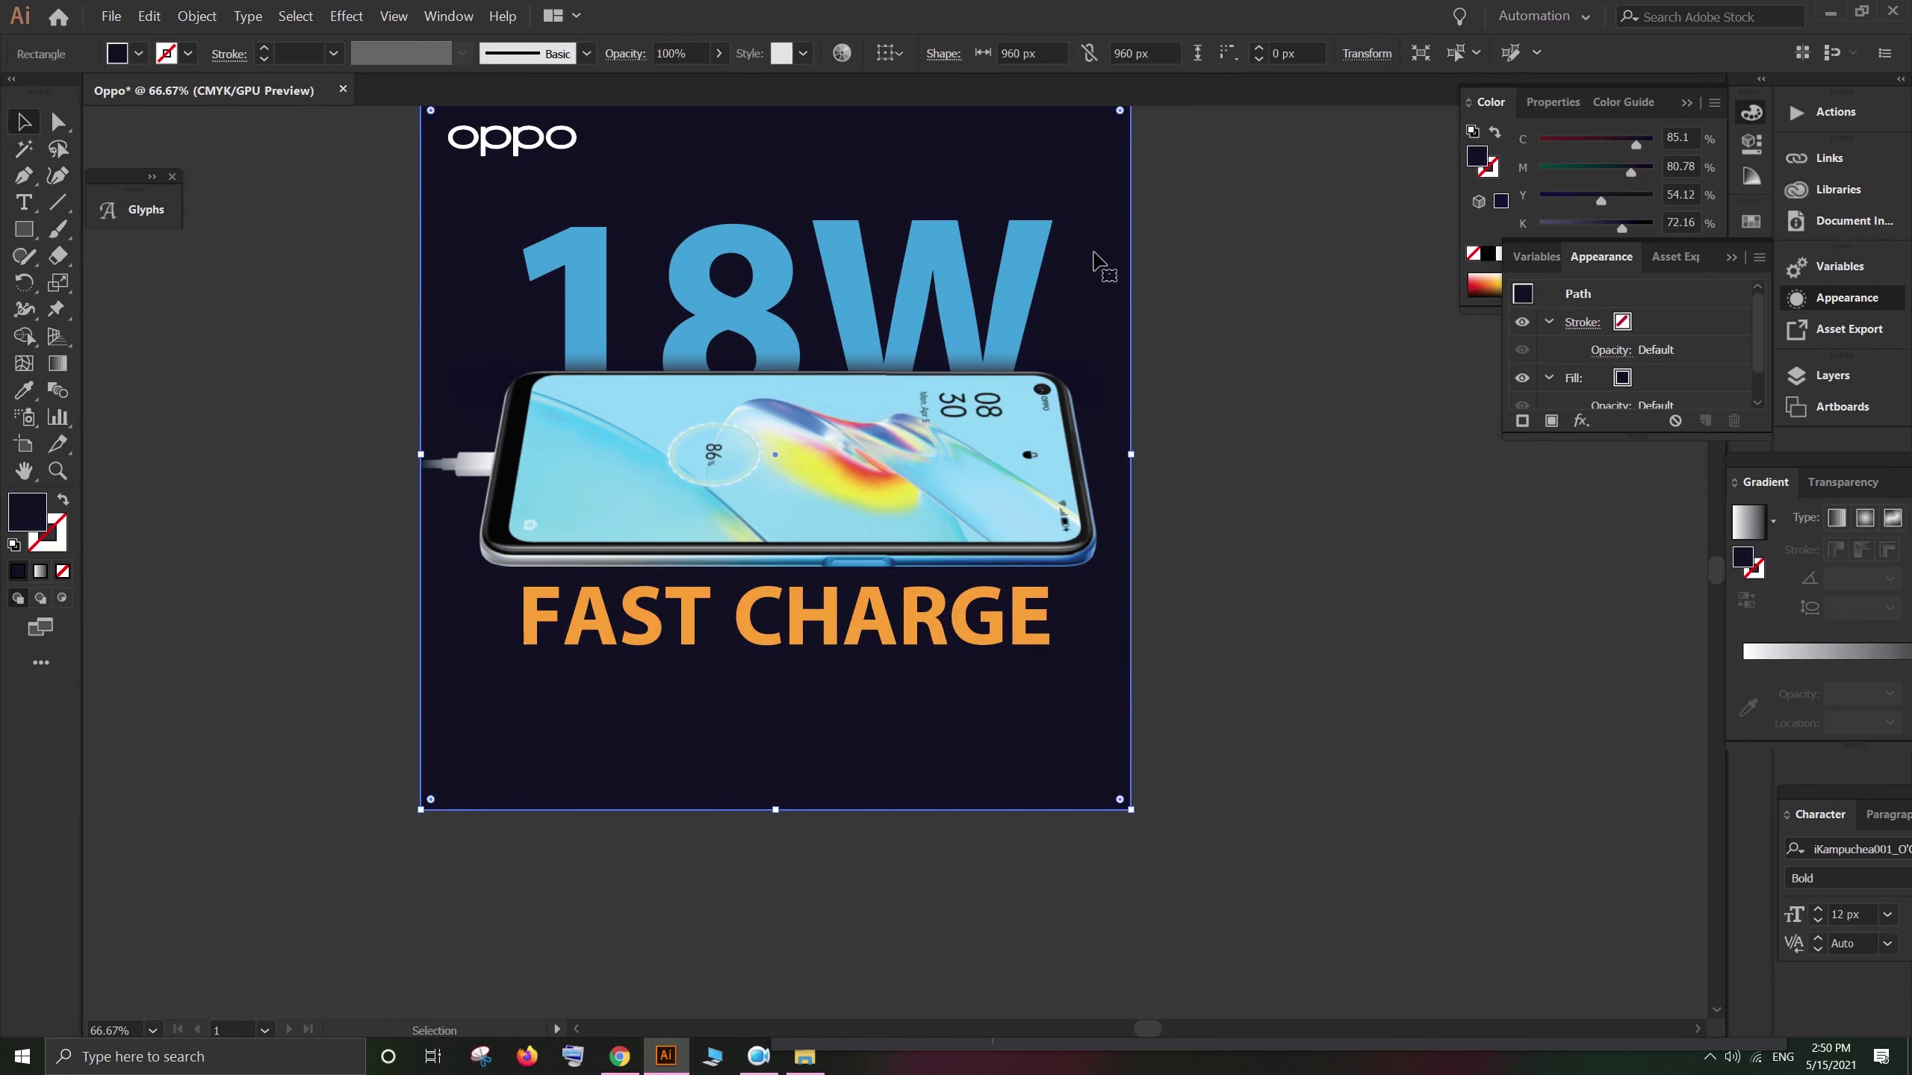
pyautogui.doubleClick(41, 504)
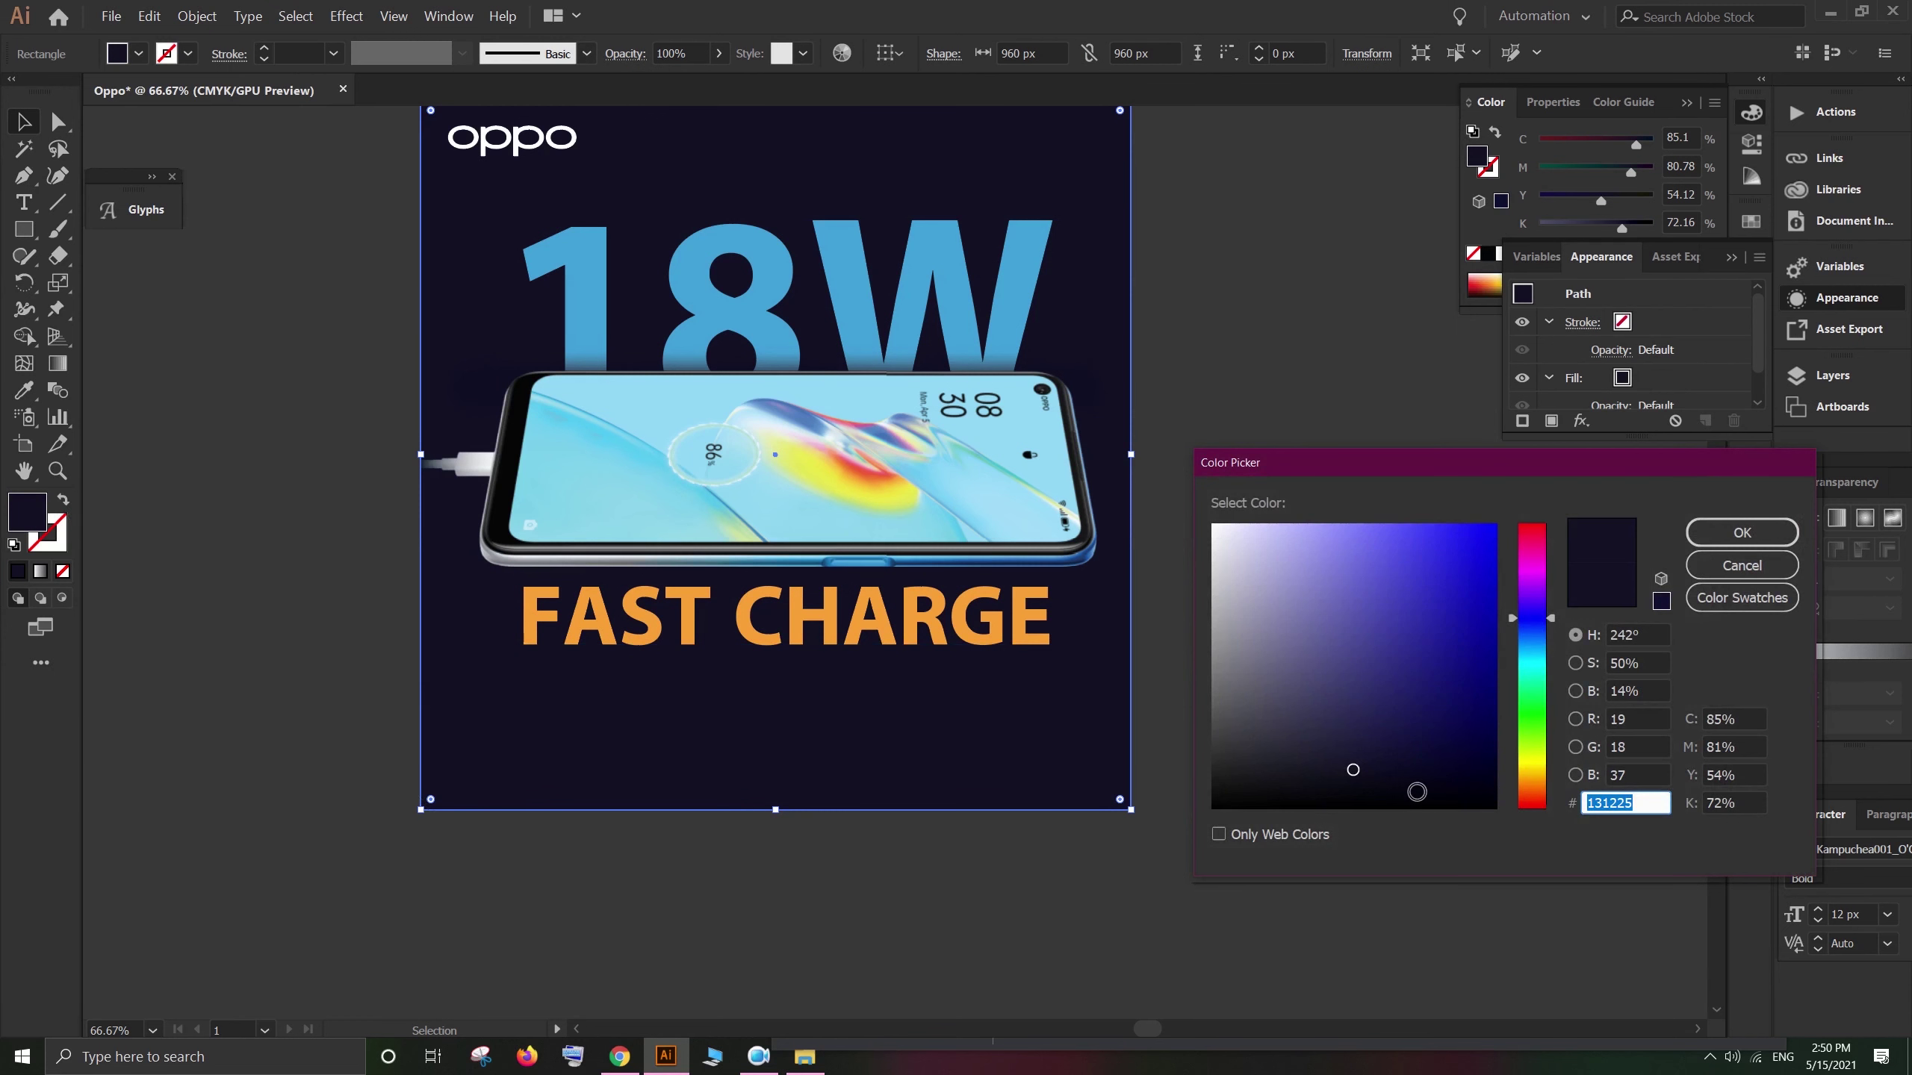
pyautogui.click(1742, 532)
pyautogui.click(1365, 500)
pyautogui.moveTo(1365, 557); pyautogui.dragTo(1433, 740)
# Step: Try more vivid blues for the 18W text's fill, first 0086ff and then 33a8ff
pyautogui.click(1069, 451)
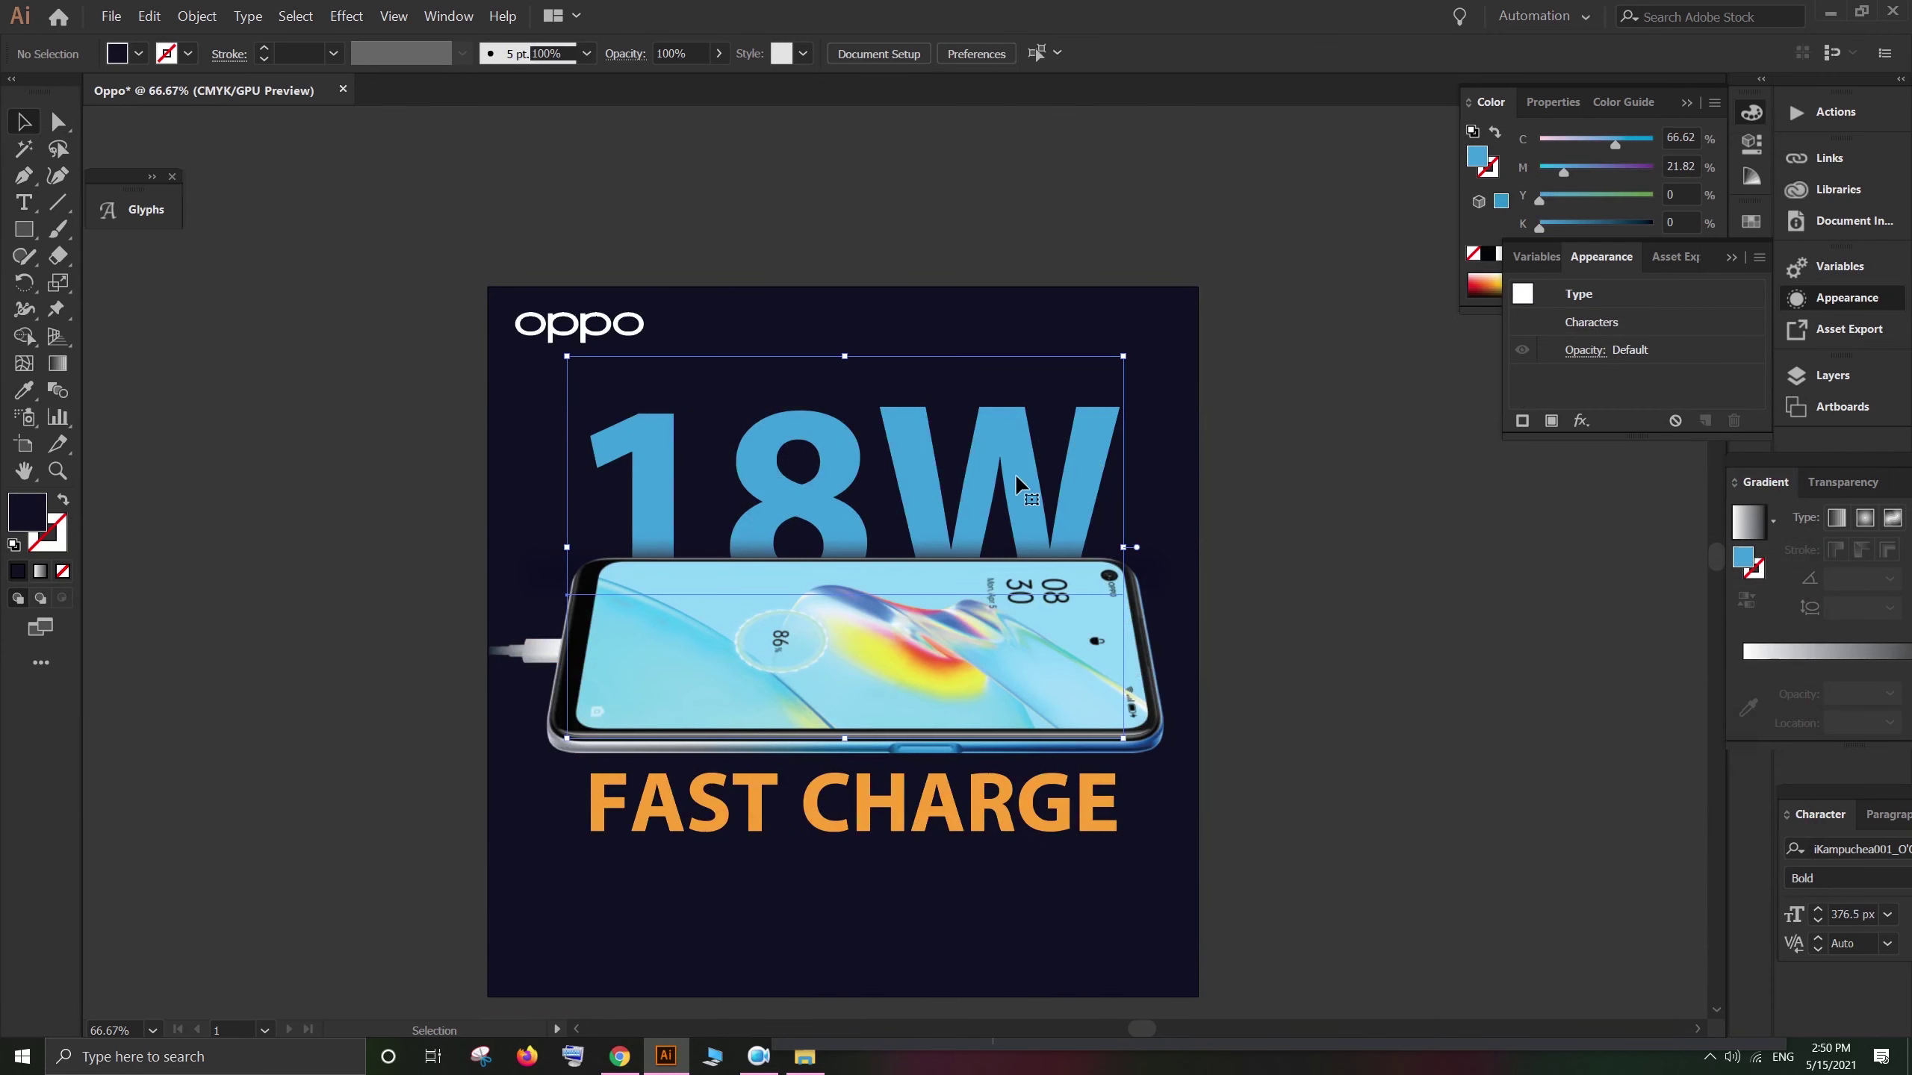
pyautogui.doubleClick(40, 508)
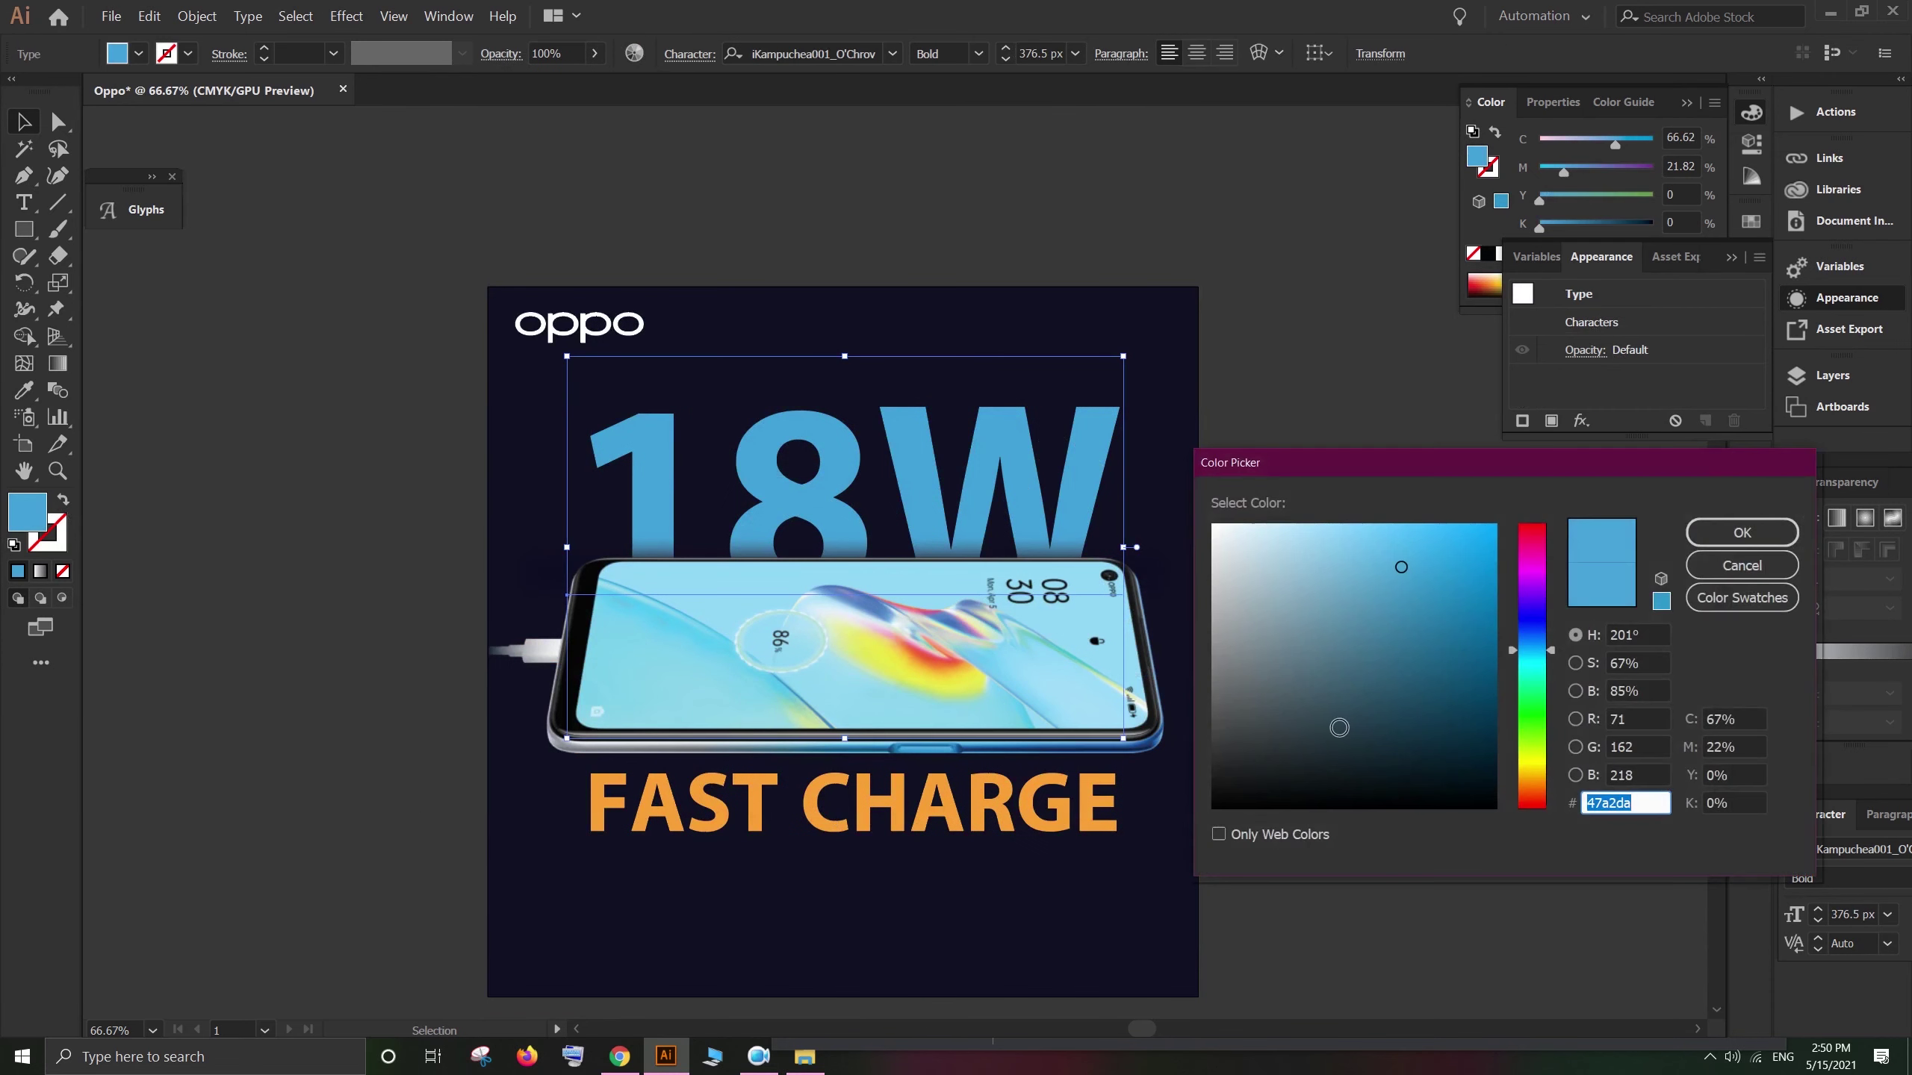
pyautogui.click(1413, 537)
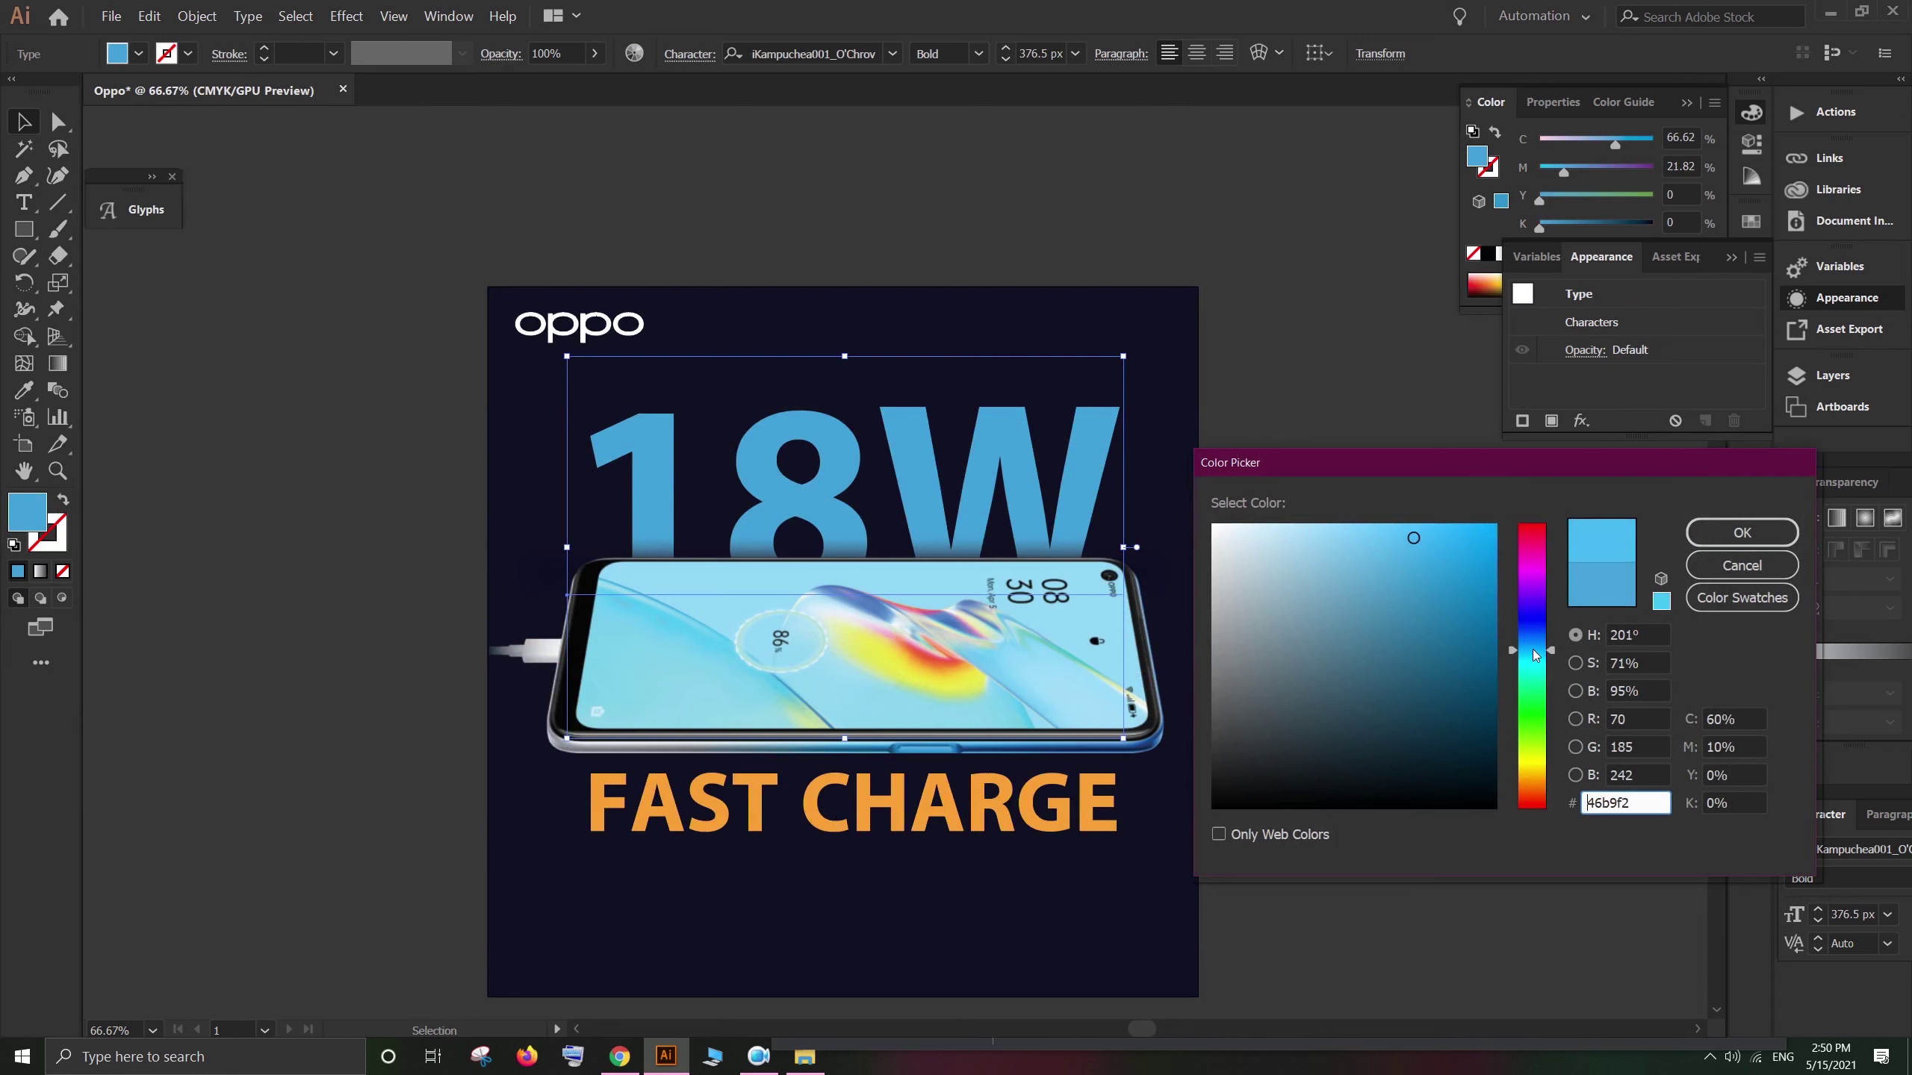
pyautogui.moveTo(1533, 650); pyautogui.dragTo(1533, 644)
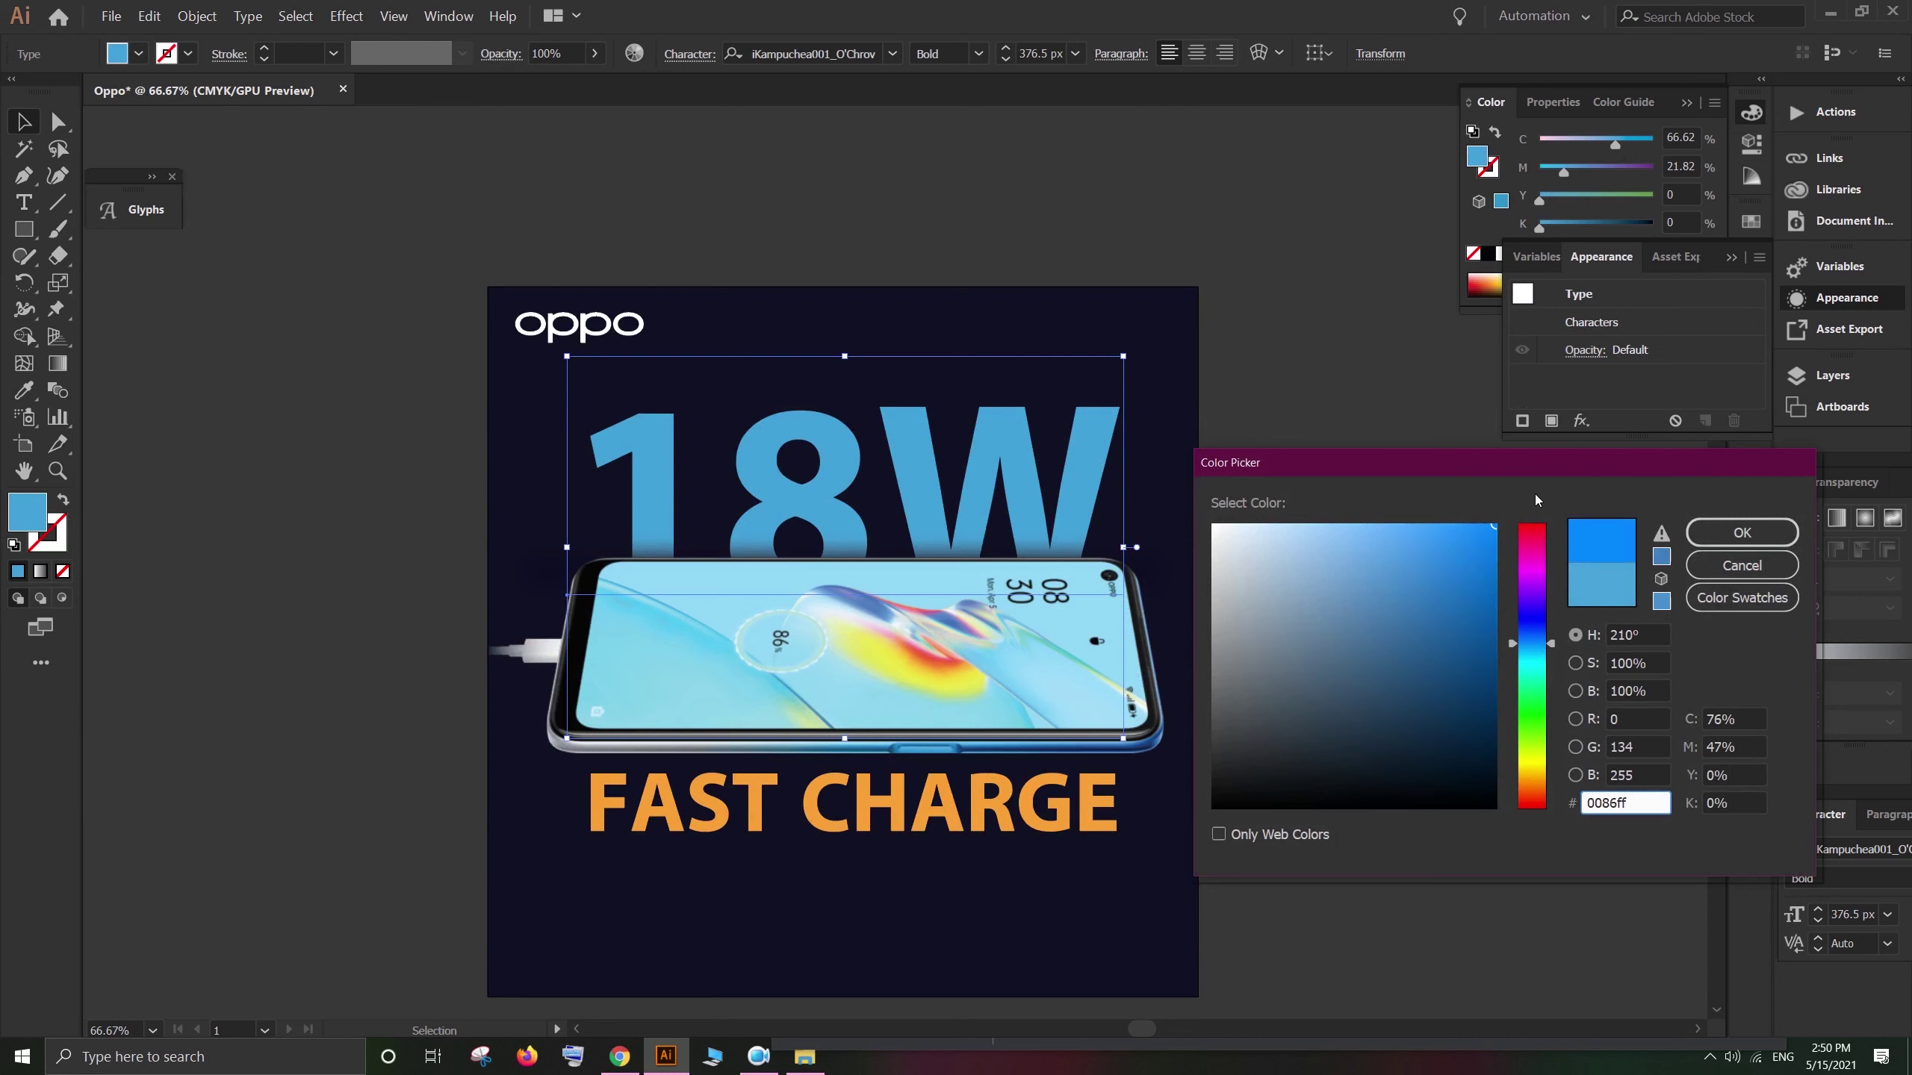
pyautogui.click(1741, 532)
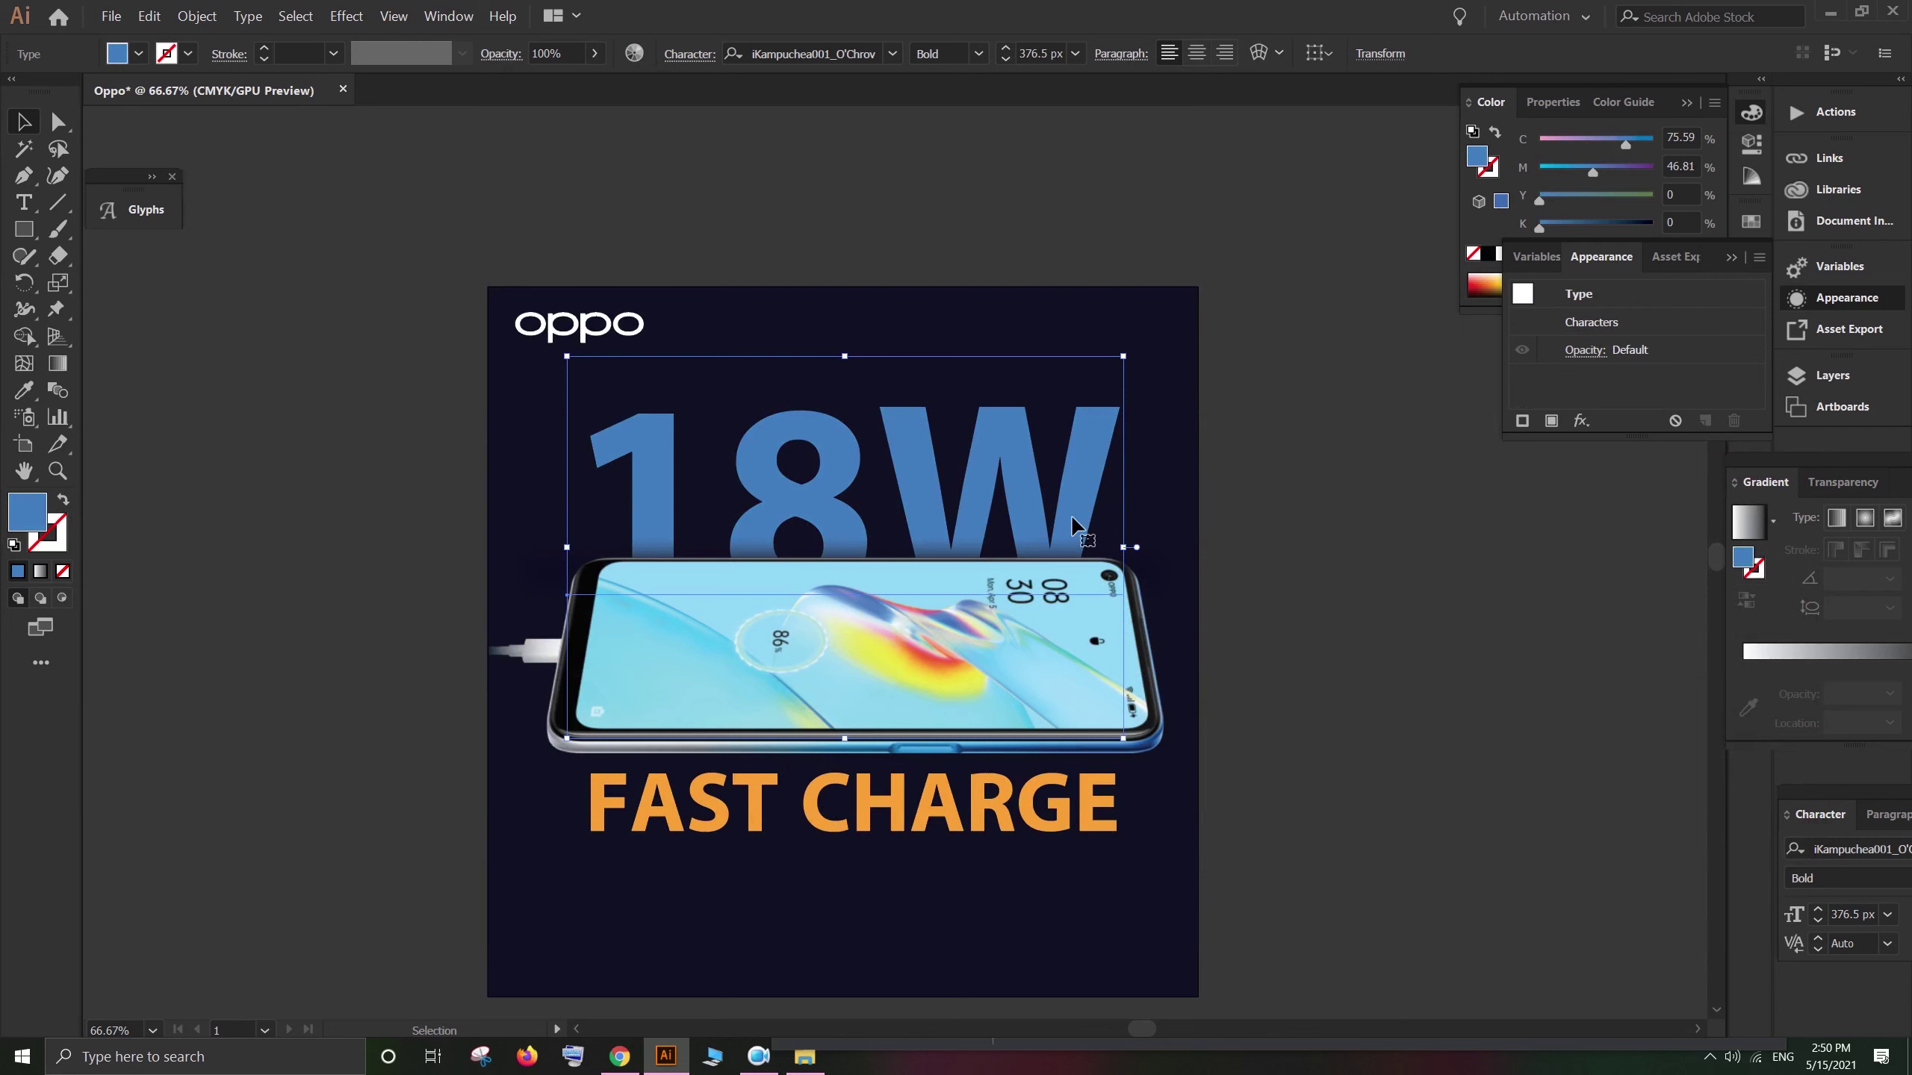
pyautogui.doubleClick(35, 514)
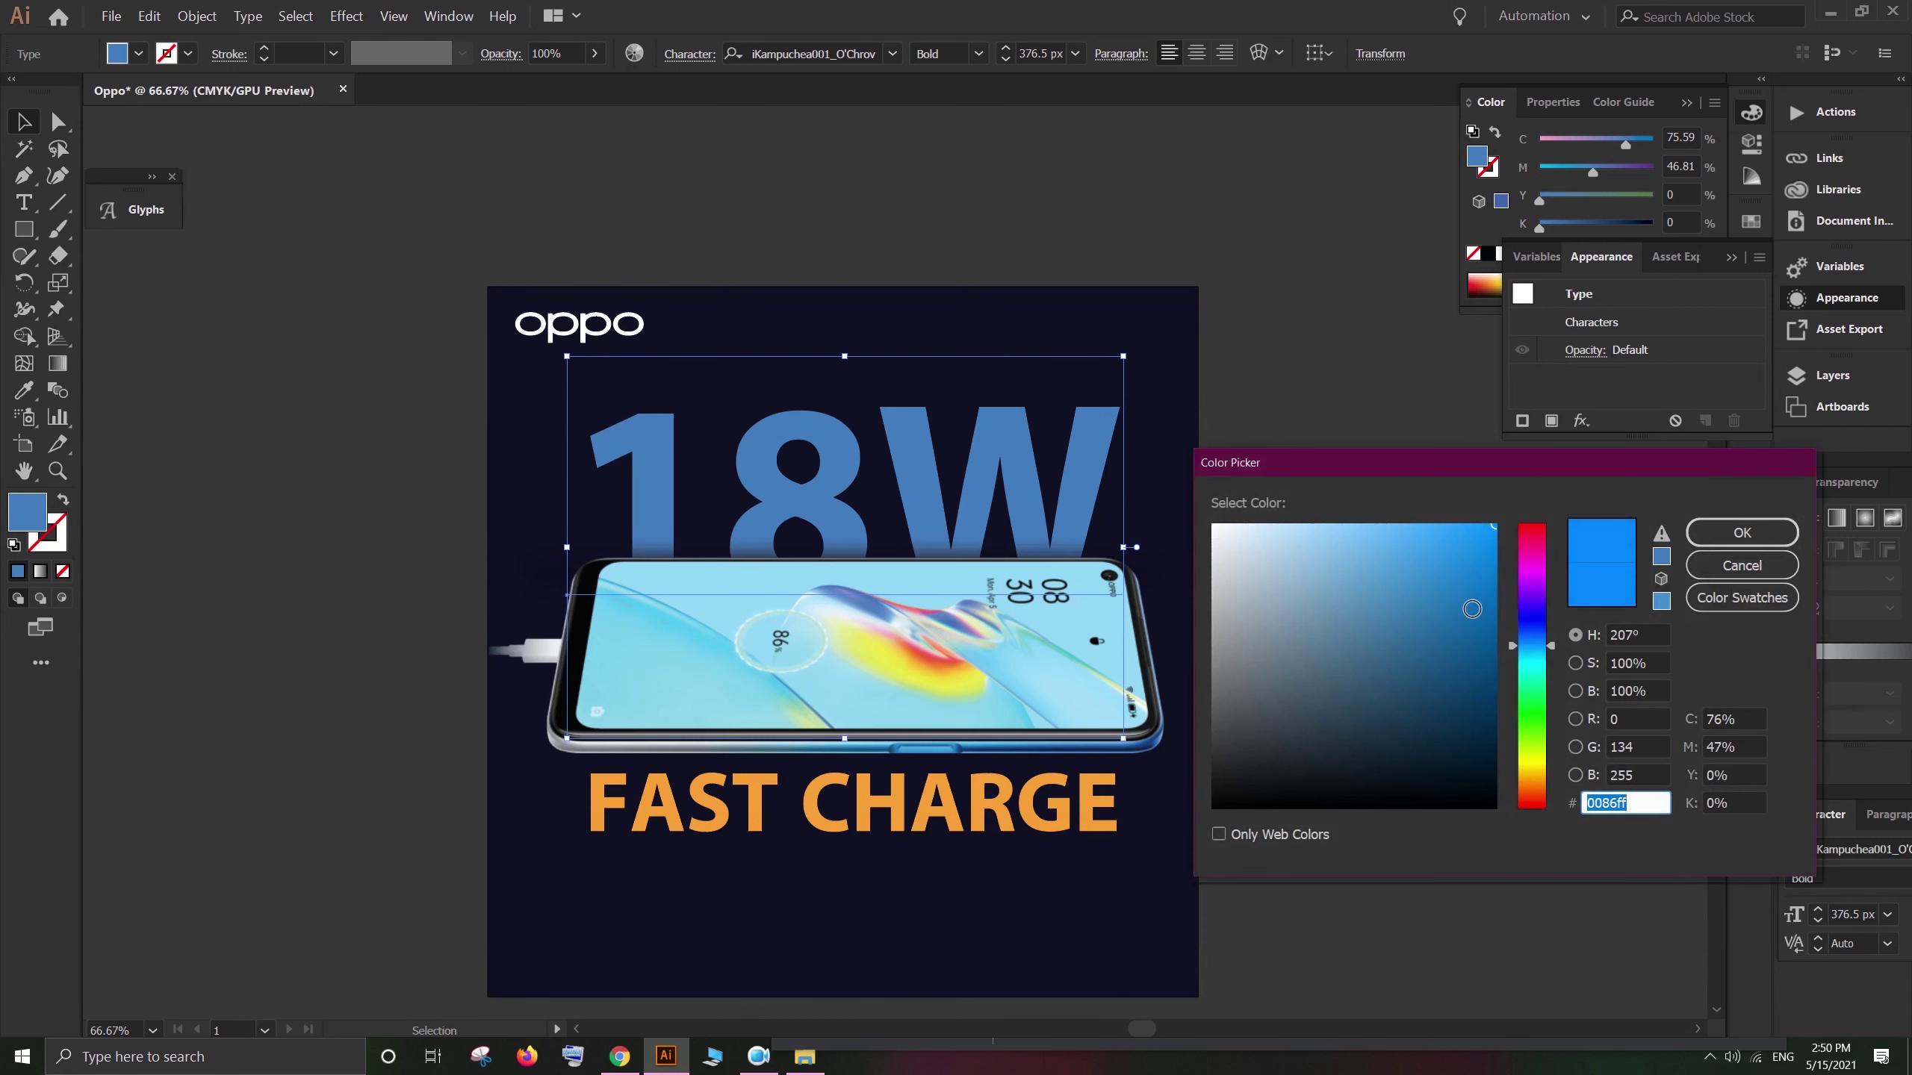
pyautogui.moveTo(1451, 538); pyautogui.dragTo(1440, 519)
pyautogui.click(1787, 540)
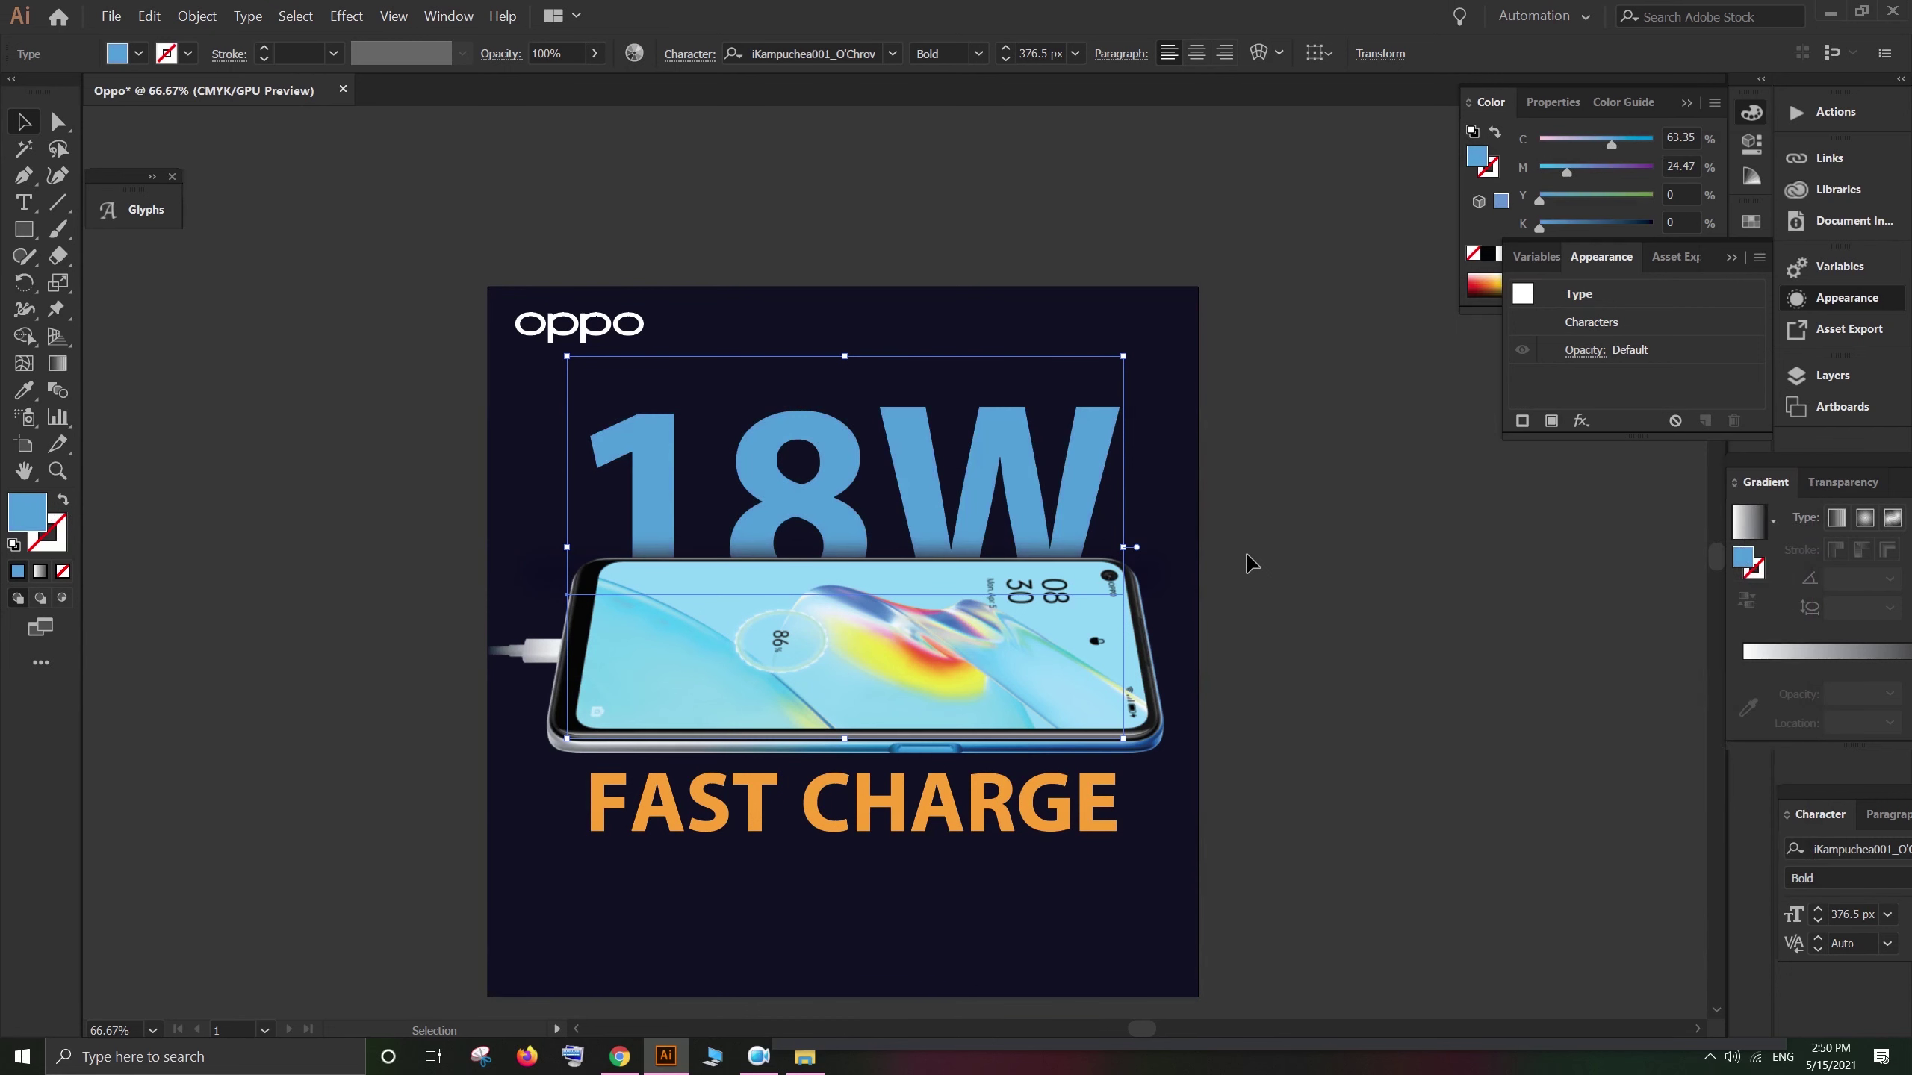
# Step: Try a deeper blue fill of about 74% cyan and 43% magenta on the 18W text
pyautogui.doubleClick(27, 517)
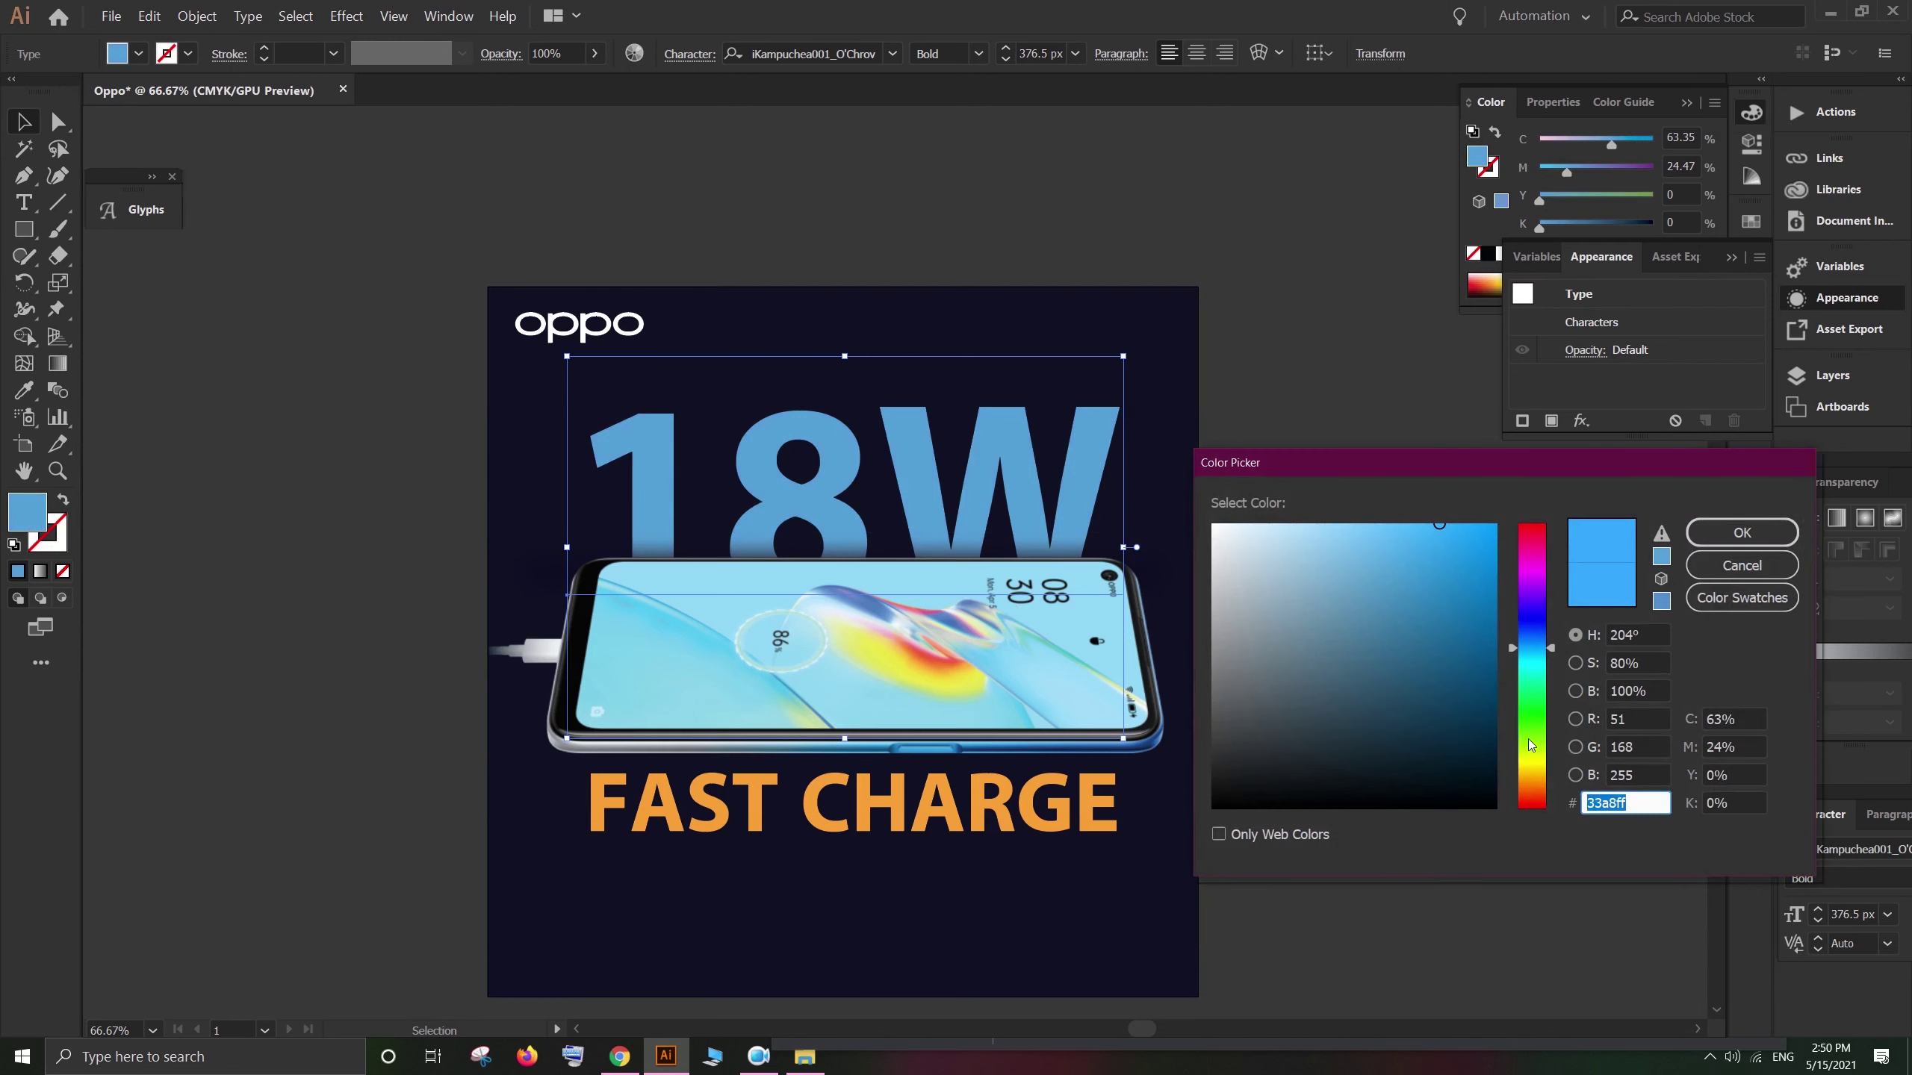
pyautogui.moveTo(1529, 649); pyautogui.dragTo(1498, 525)
pyautogui.click(1785, 541)
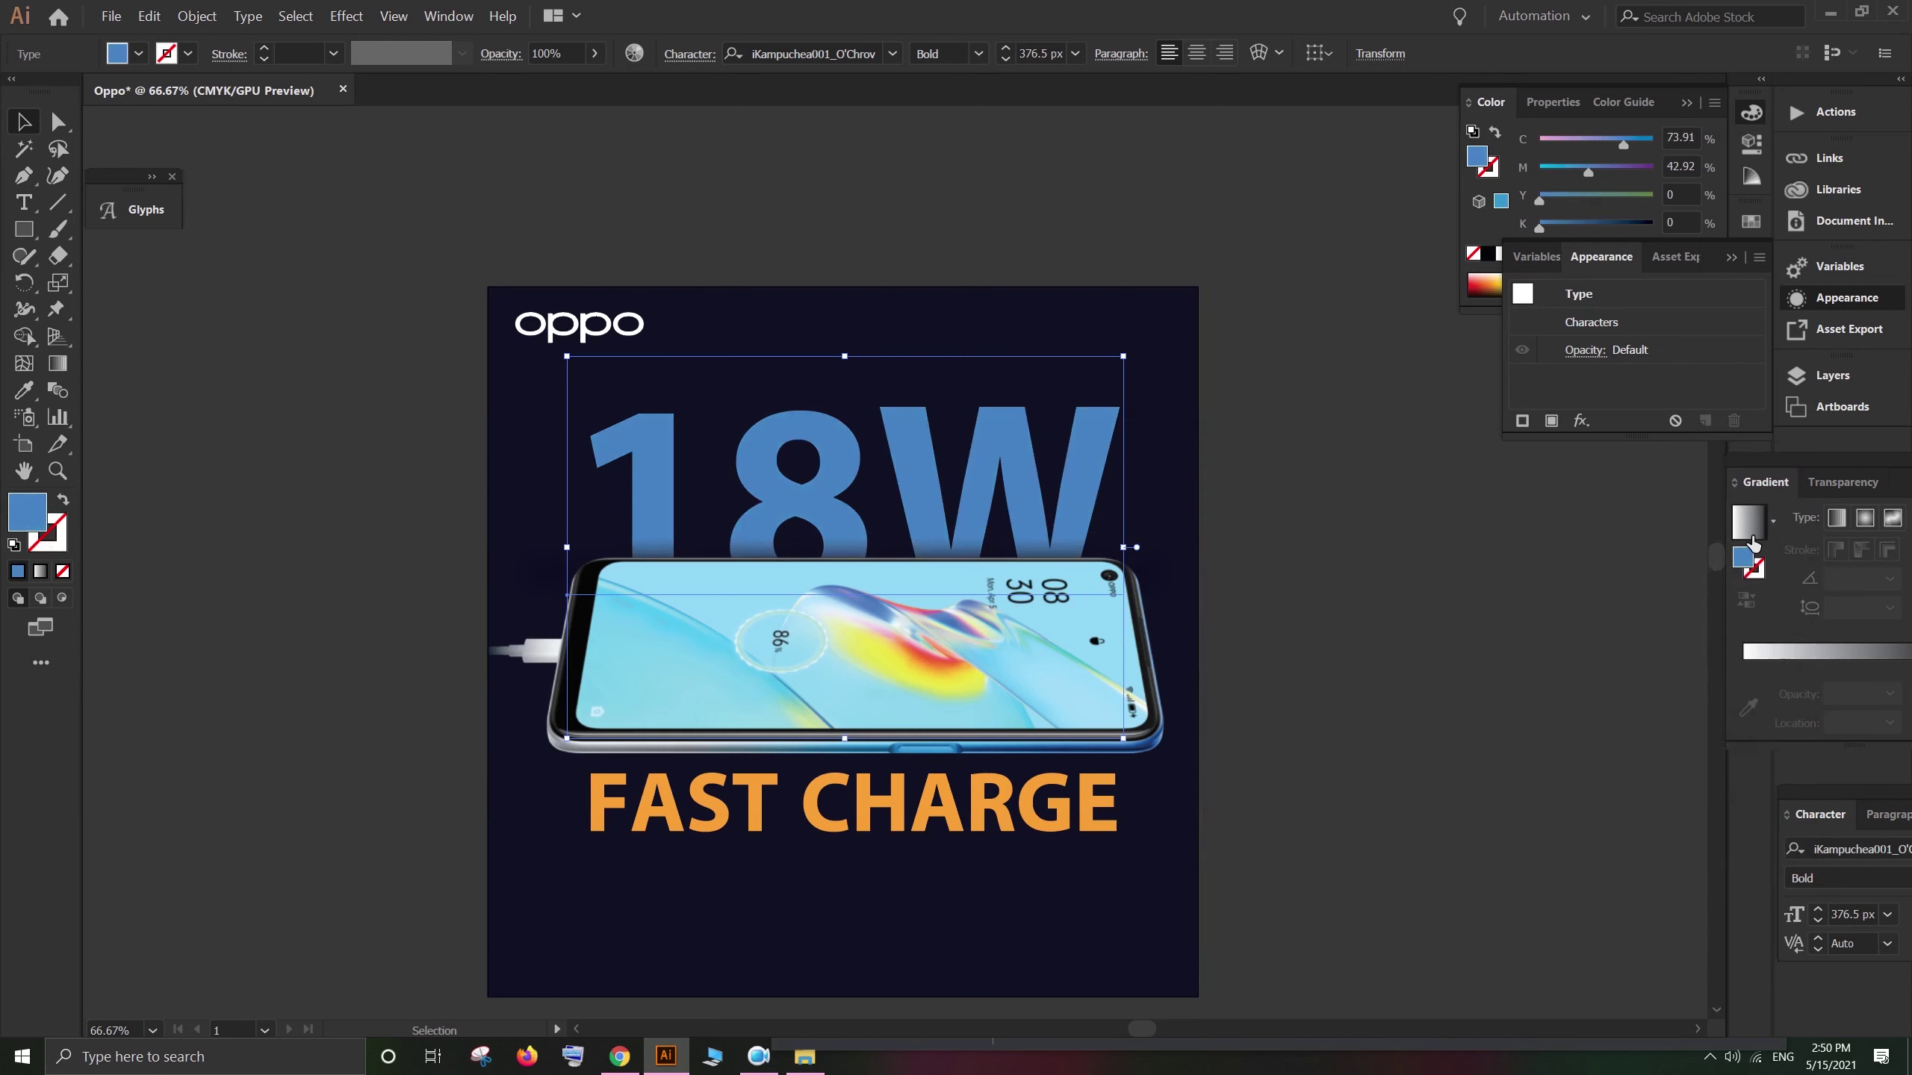
pyautogui.click(1357, 586)
pyautogui.moveTo(1357, 585); pyautogui.dragTo(1289, 450)
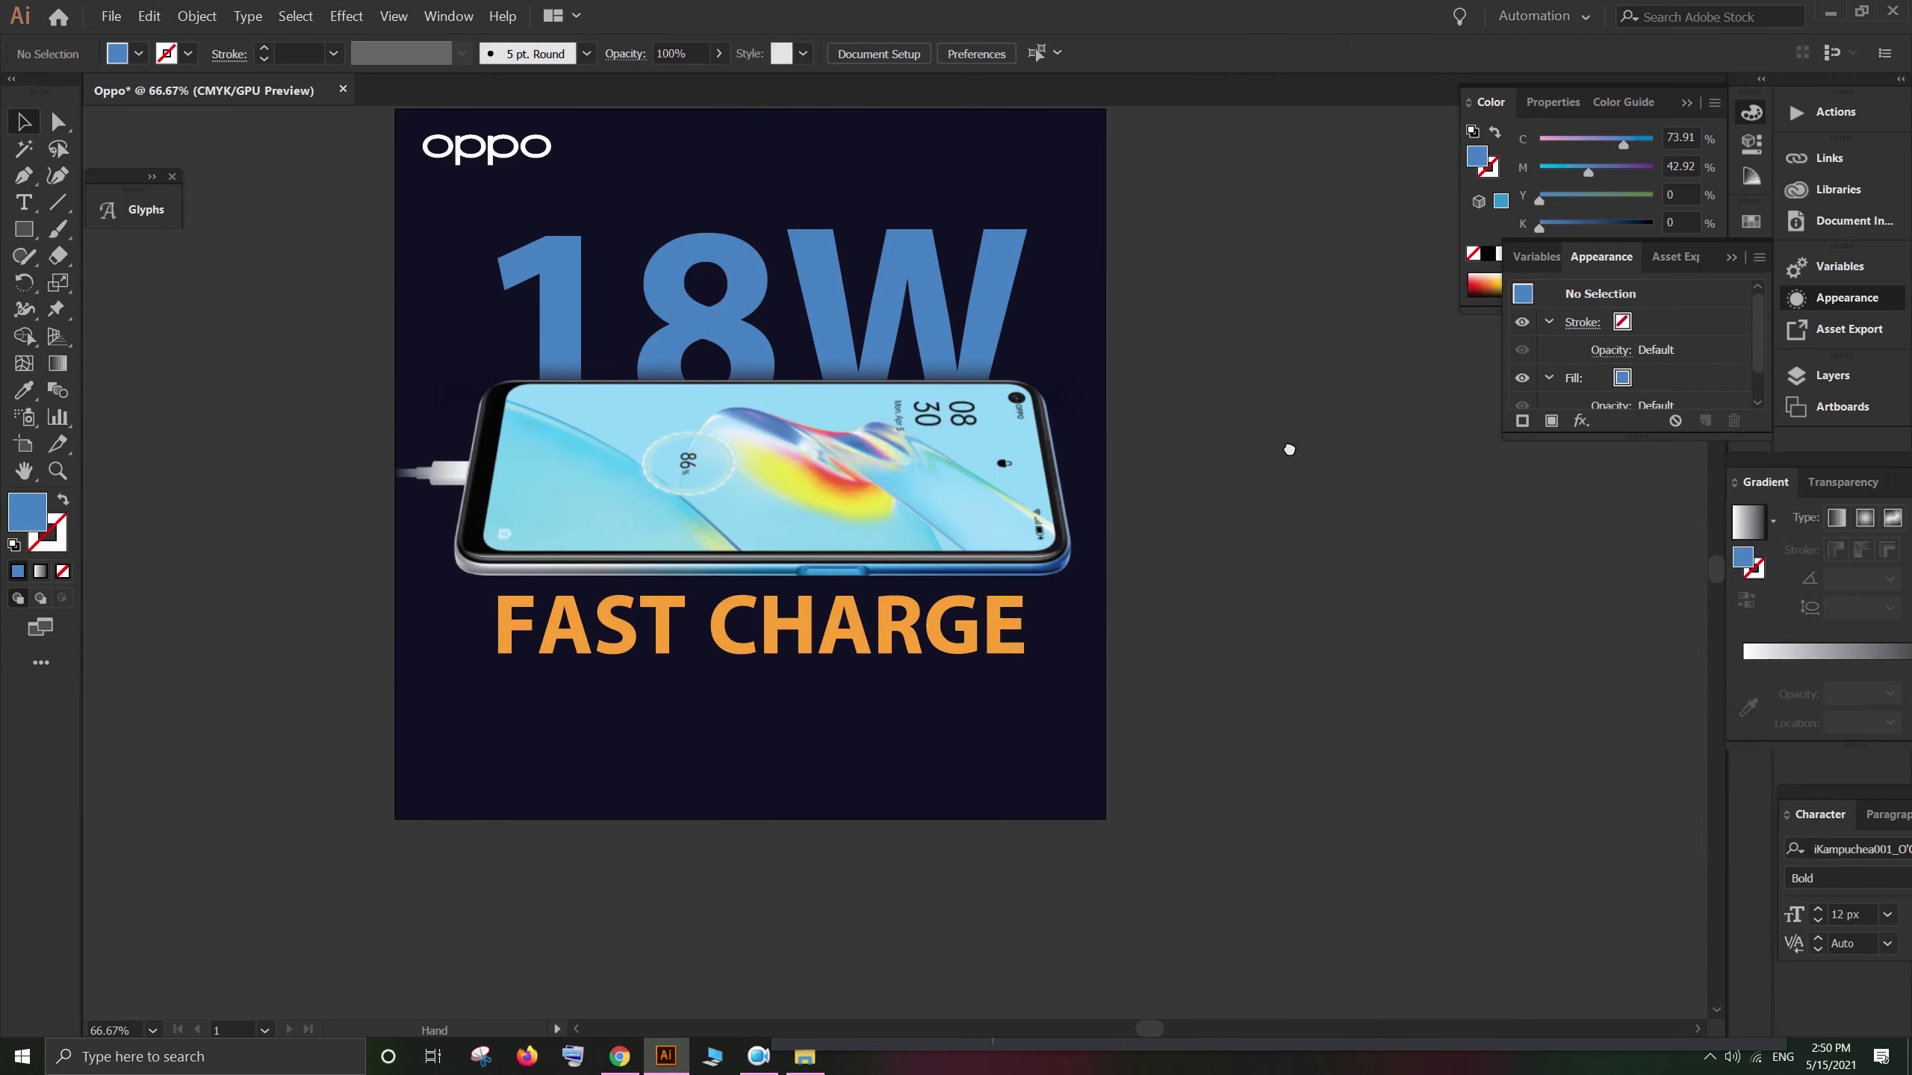
# Step: Set the 18W text's fill to a lighter blue of about 63% cyan and 22% magenta
pyautogui.click(851, 277)
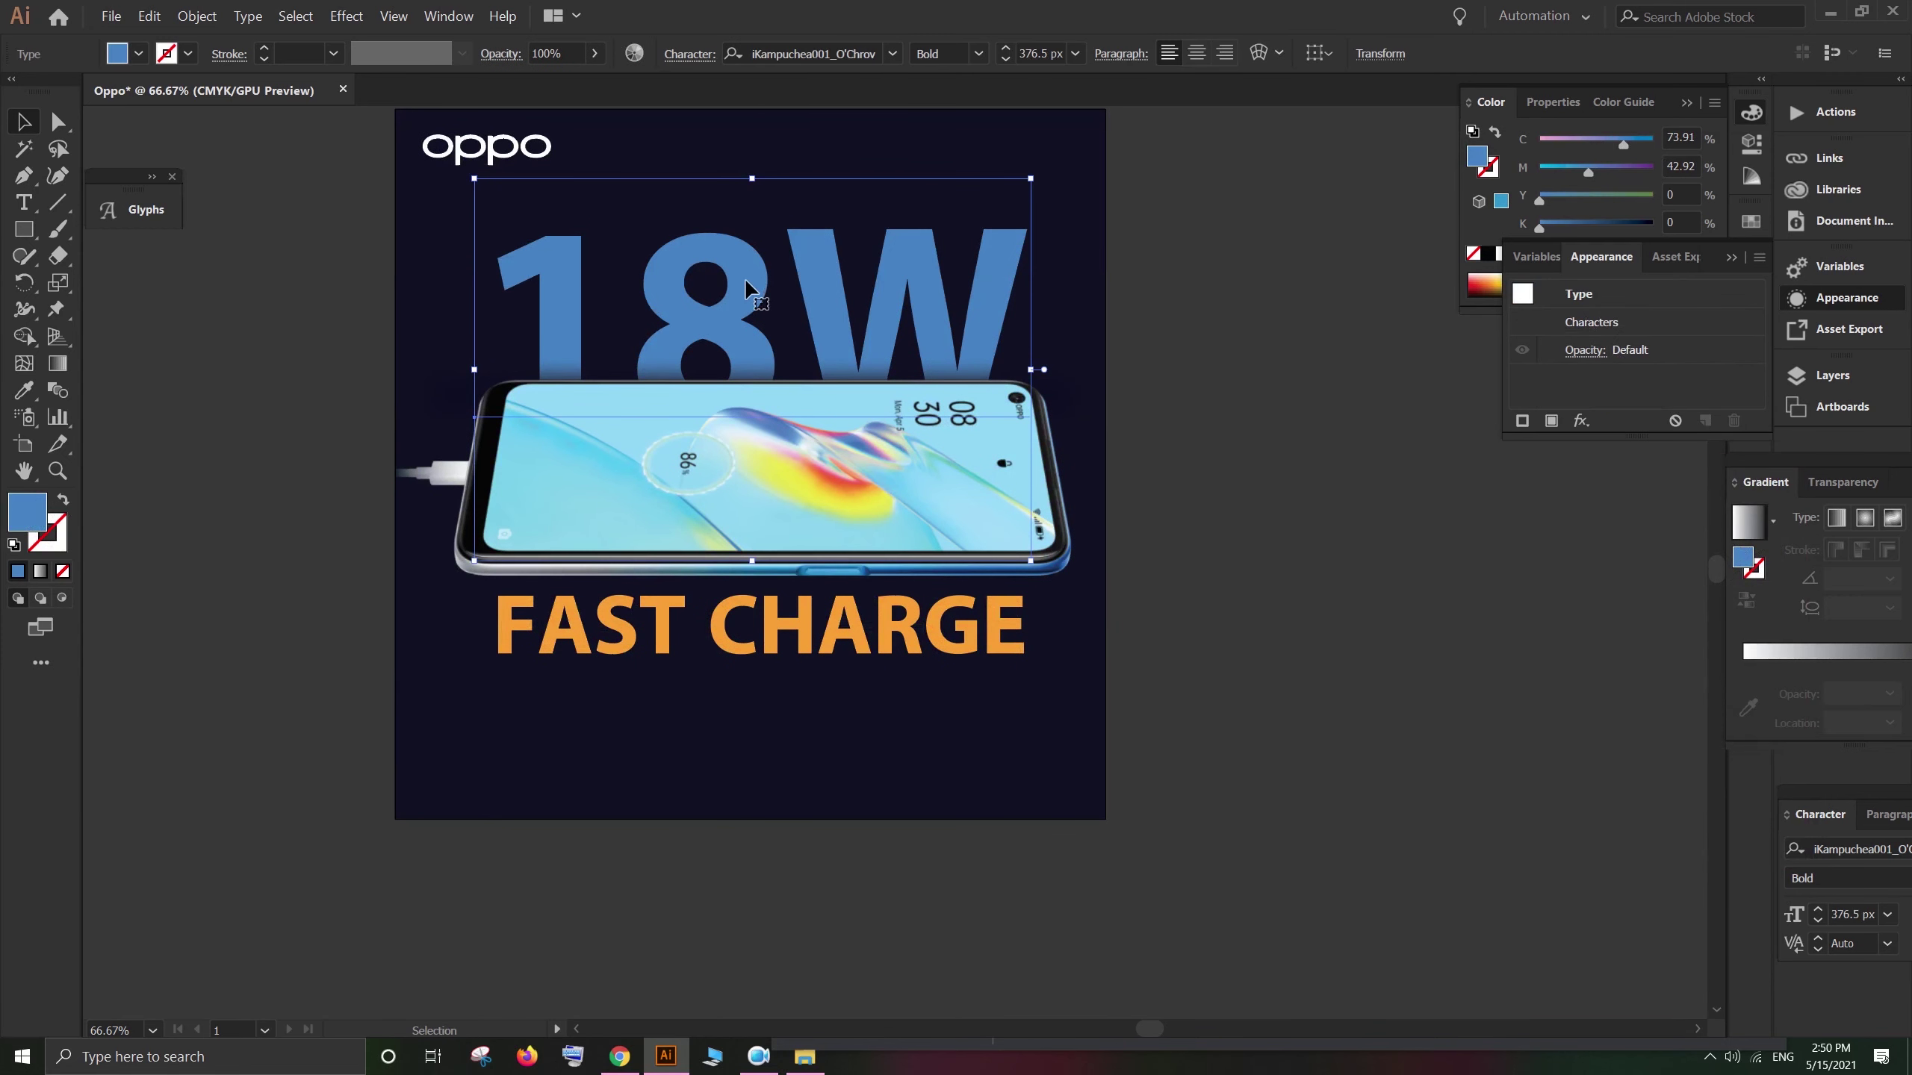
pyautogui.doubleClick(22, 517)
pyautogui.moveTo(1379, 557); pyautogui.dragTo(1410, 520)
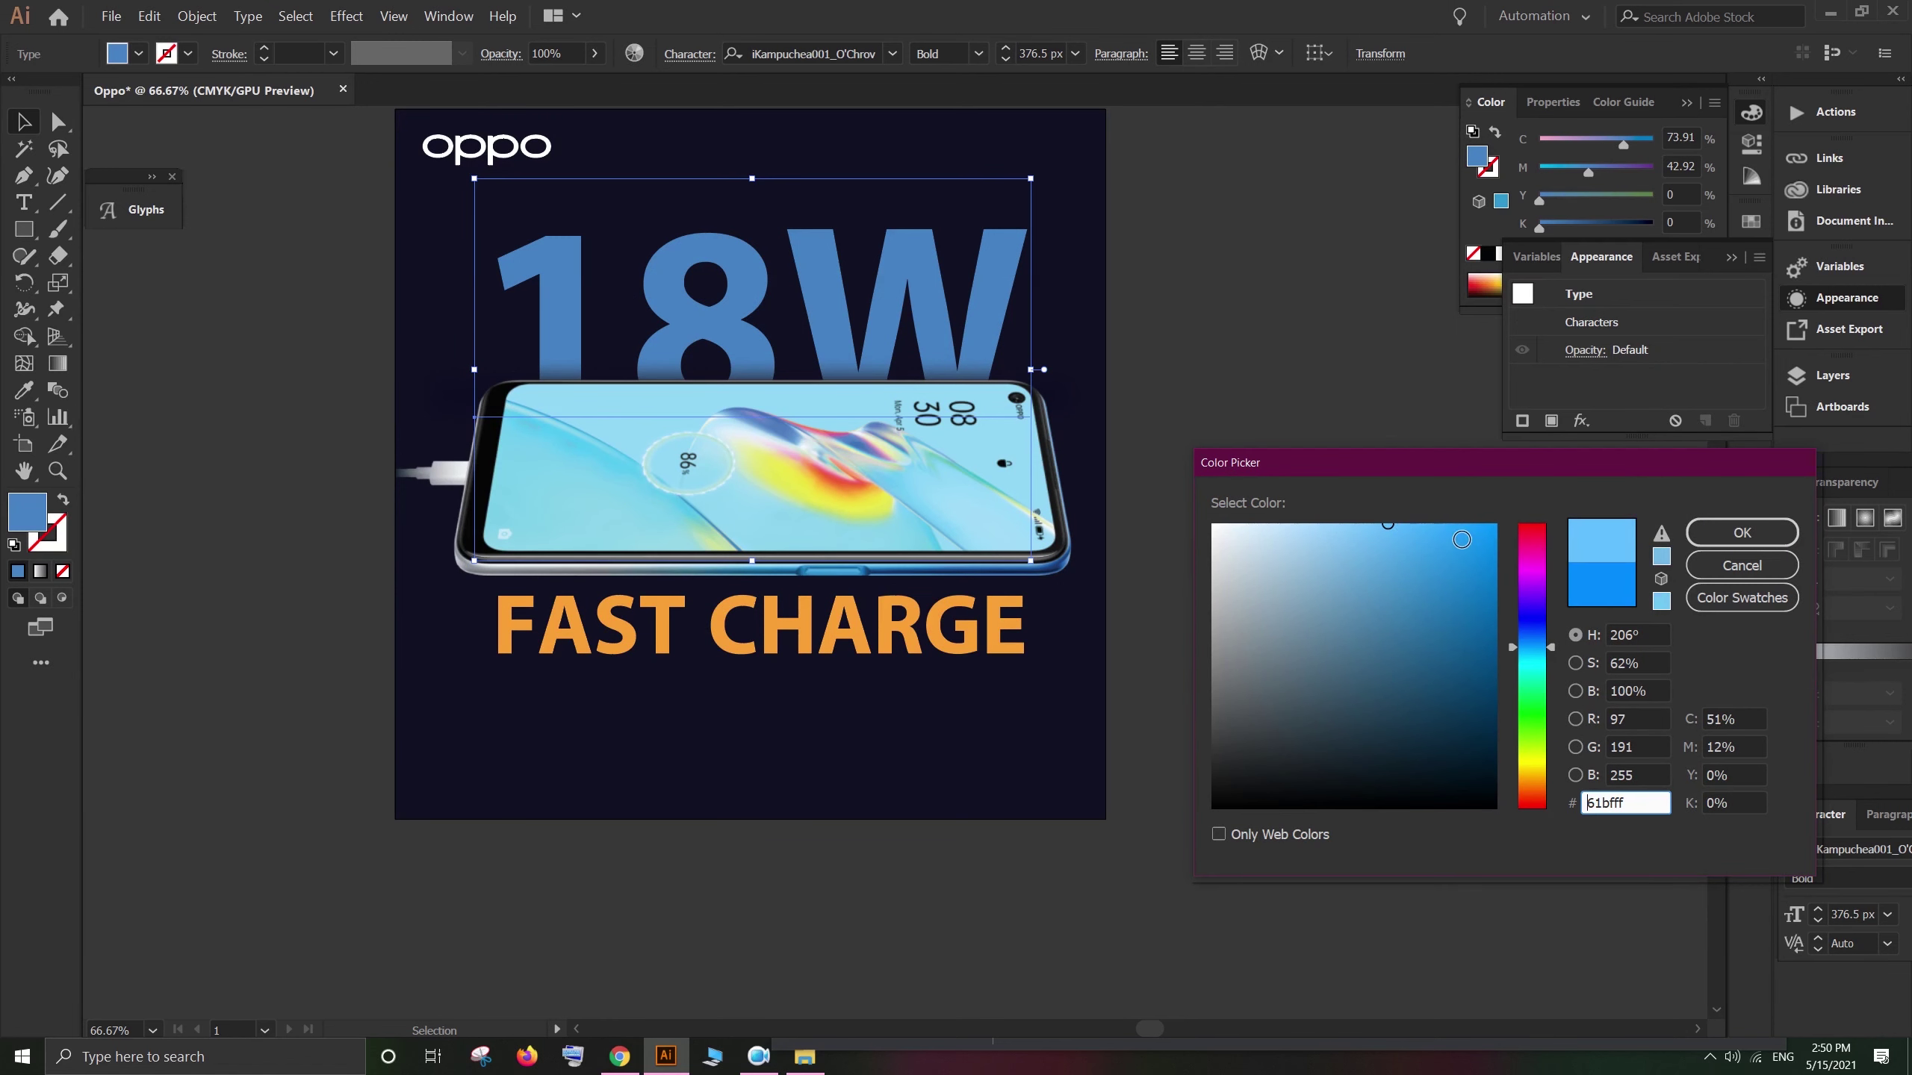
pyautogui.click(1742, 532)
pyautogui.click(1247, 423)
pyautogui.moveTo(1257, 435); pyautogui.dragTo(1277, 516)
# Step: Nudge the 18W text left about 10 px
pyautogui.click(878, 381)
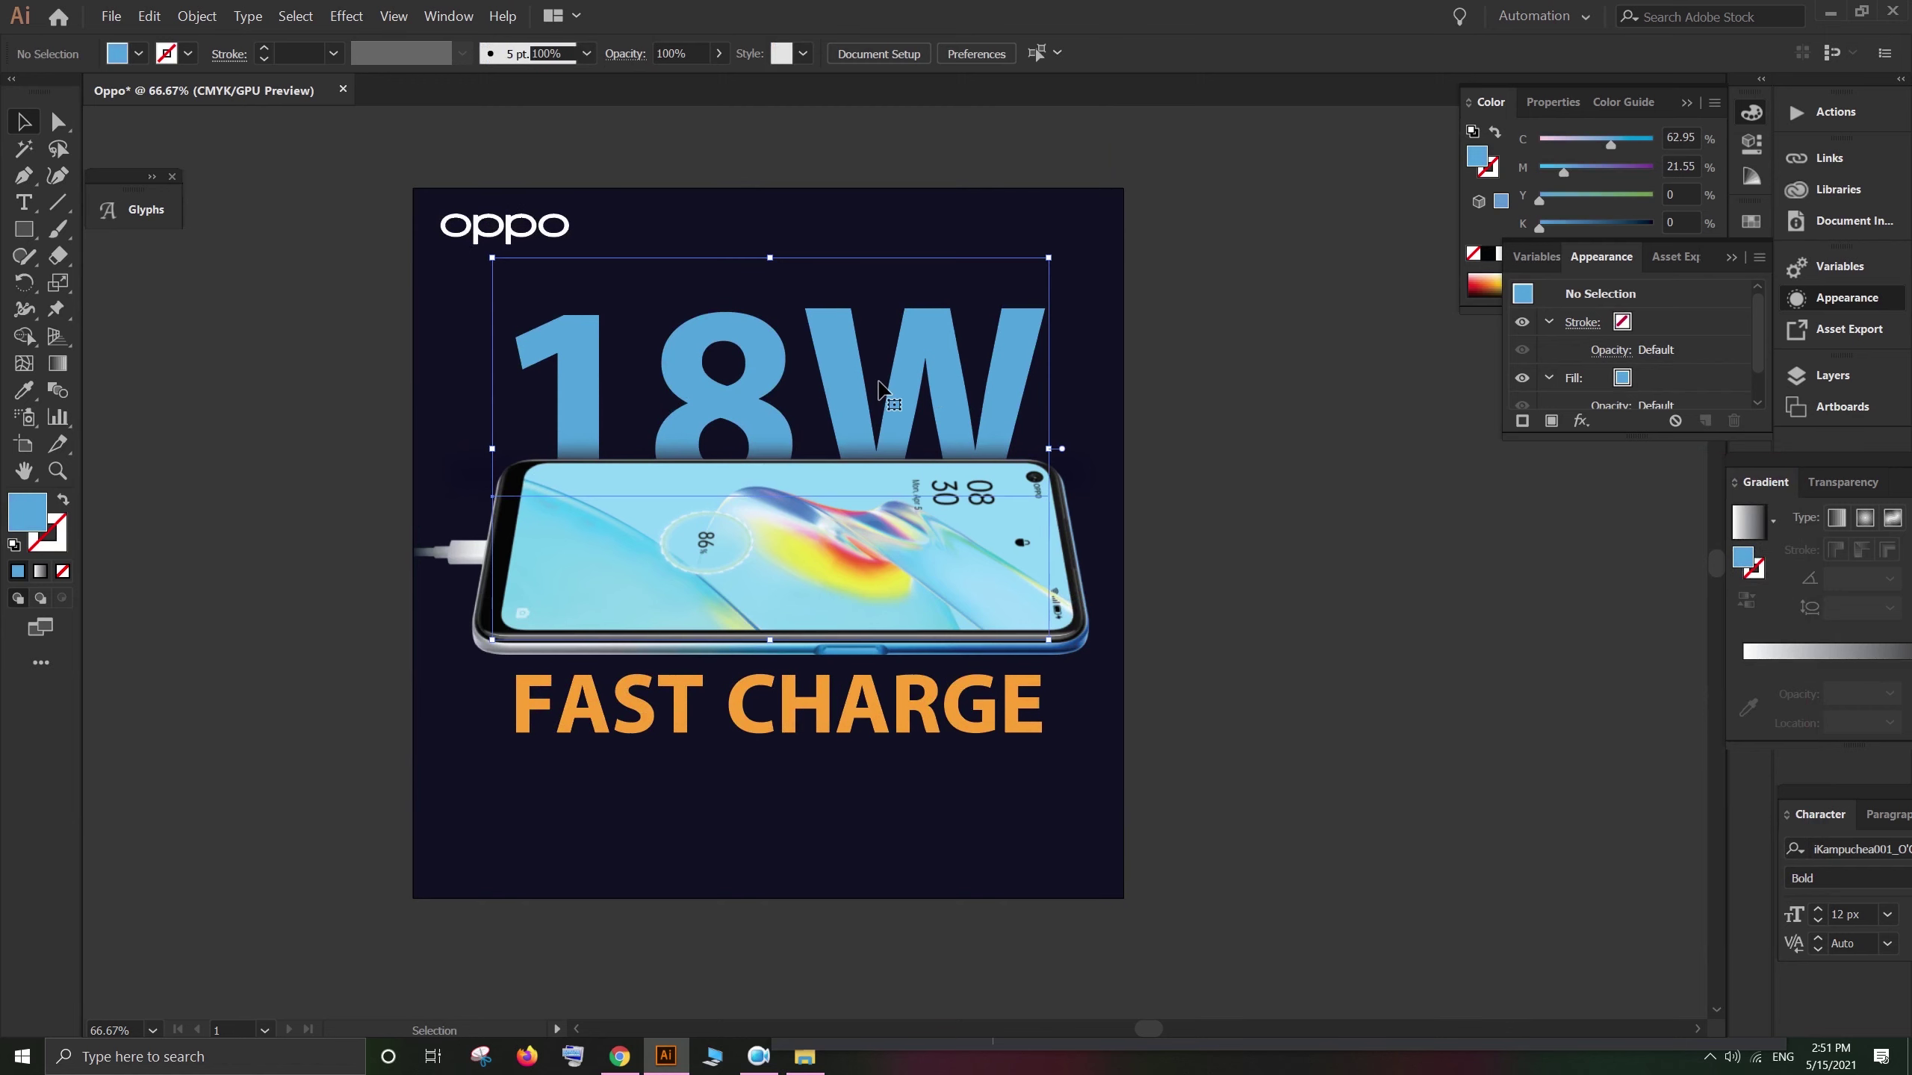
pyautogui.hotkey('shift', 'Left')
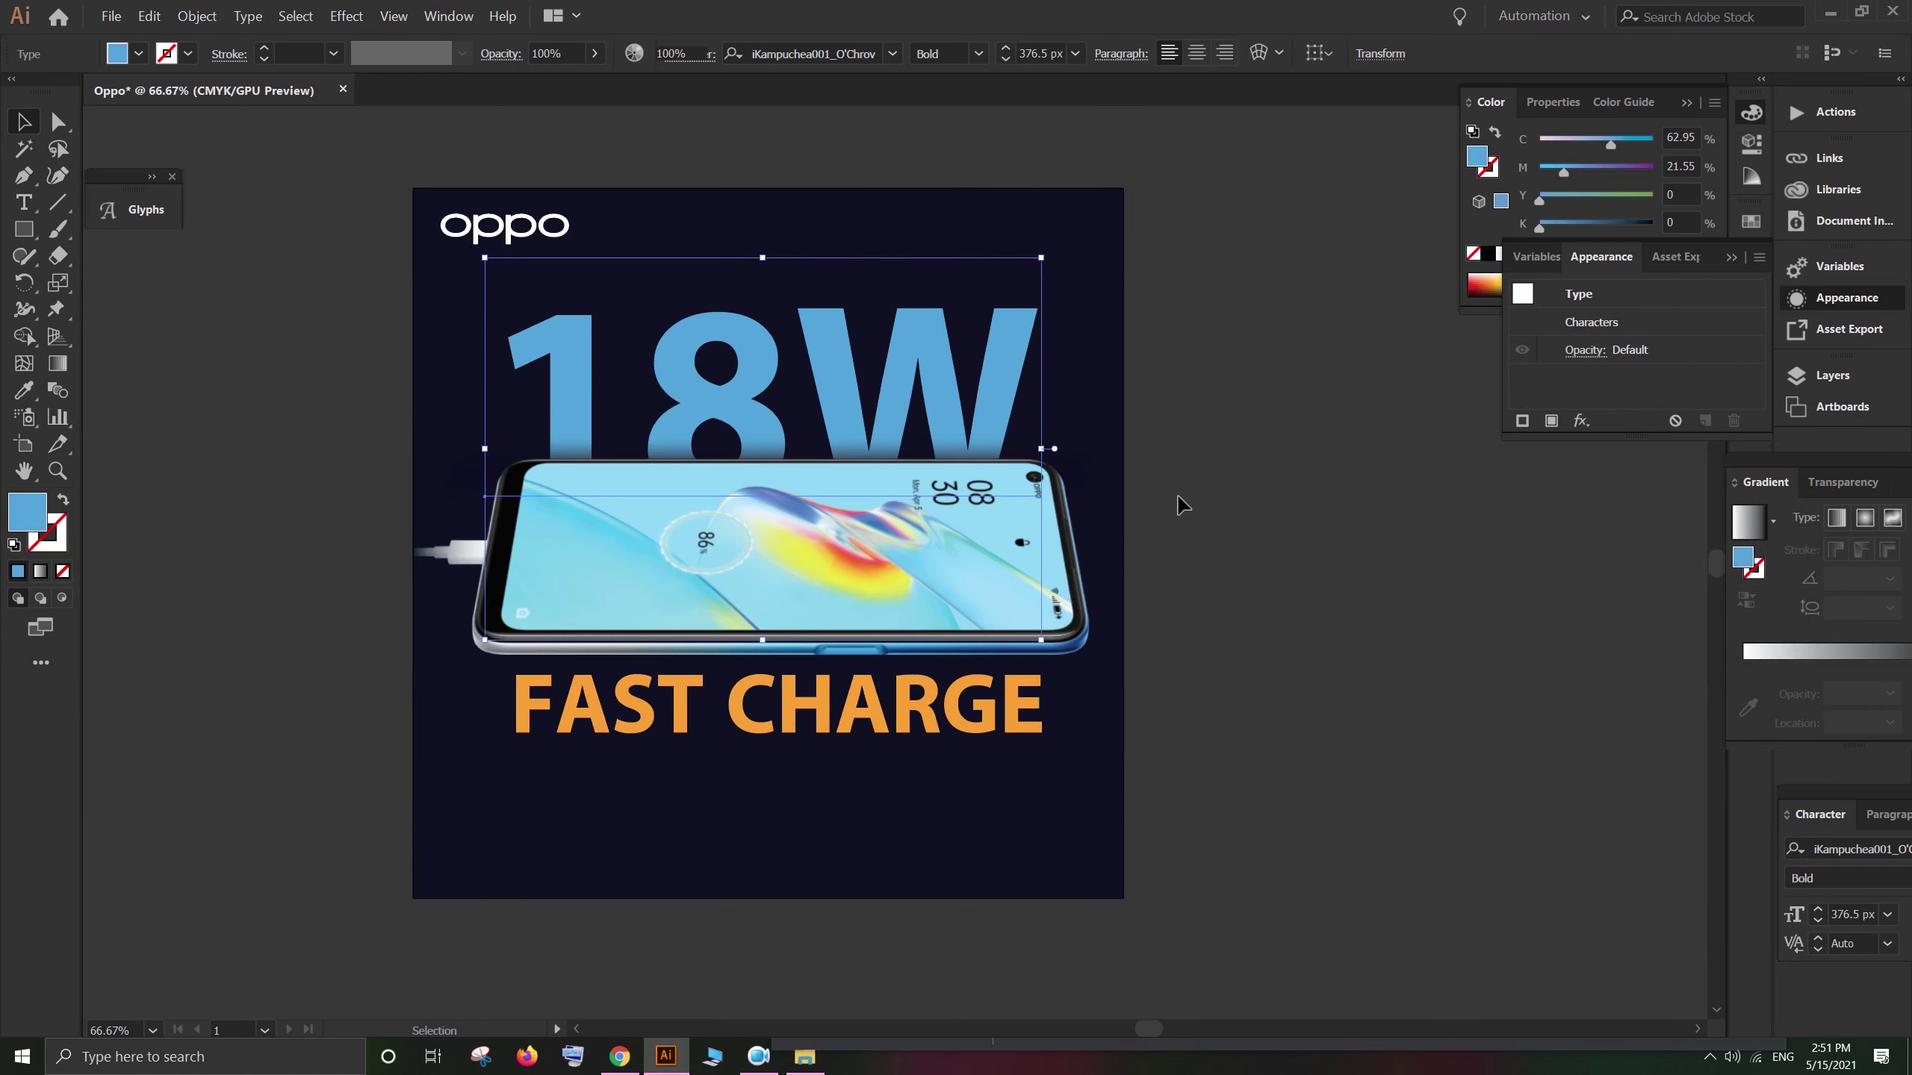
pyautogui.click(1182, 505)
pyautogui.scroll(1, 1205, 557)
# Step: Nudge the FAST CHARGE text up about 10 px and right about 7 px beneath the phone
pyautogui.click(941, 772)
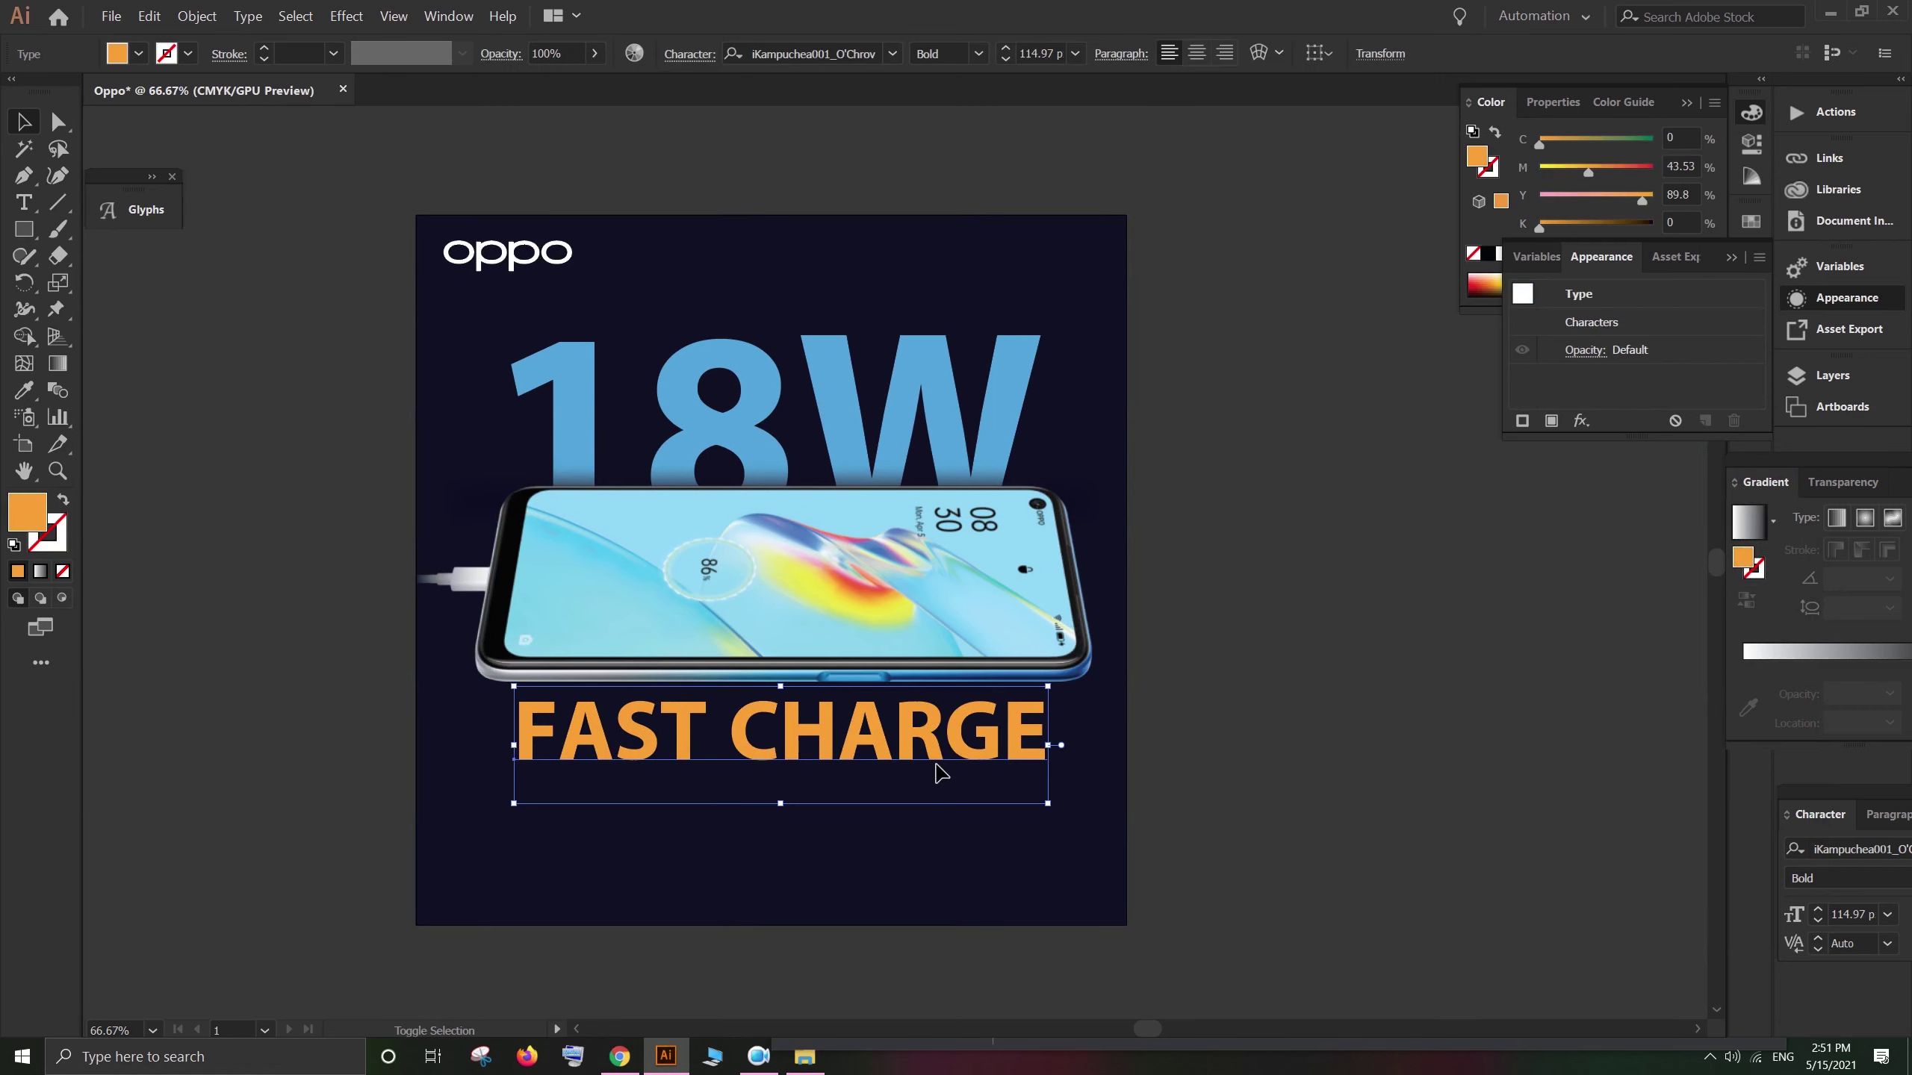
pyautogui.hotkey('shift', 'Up')
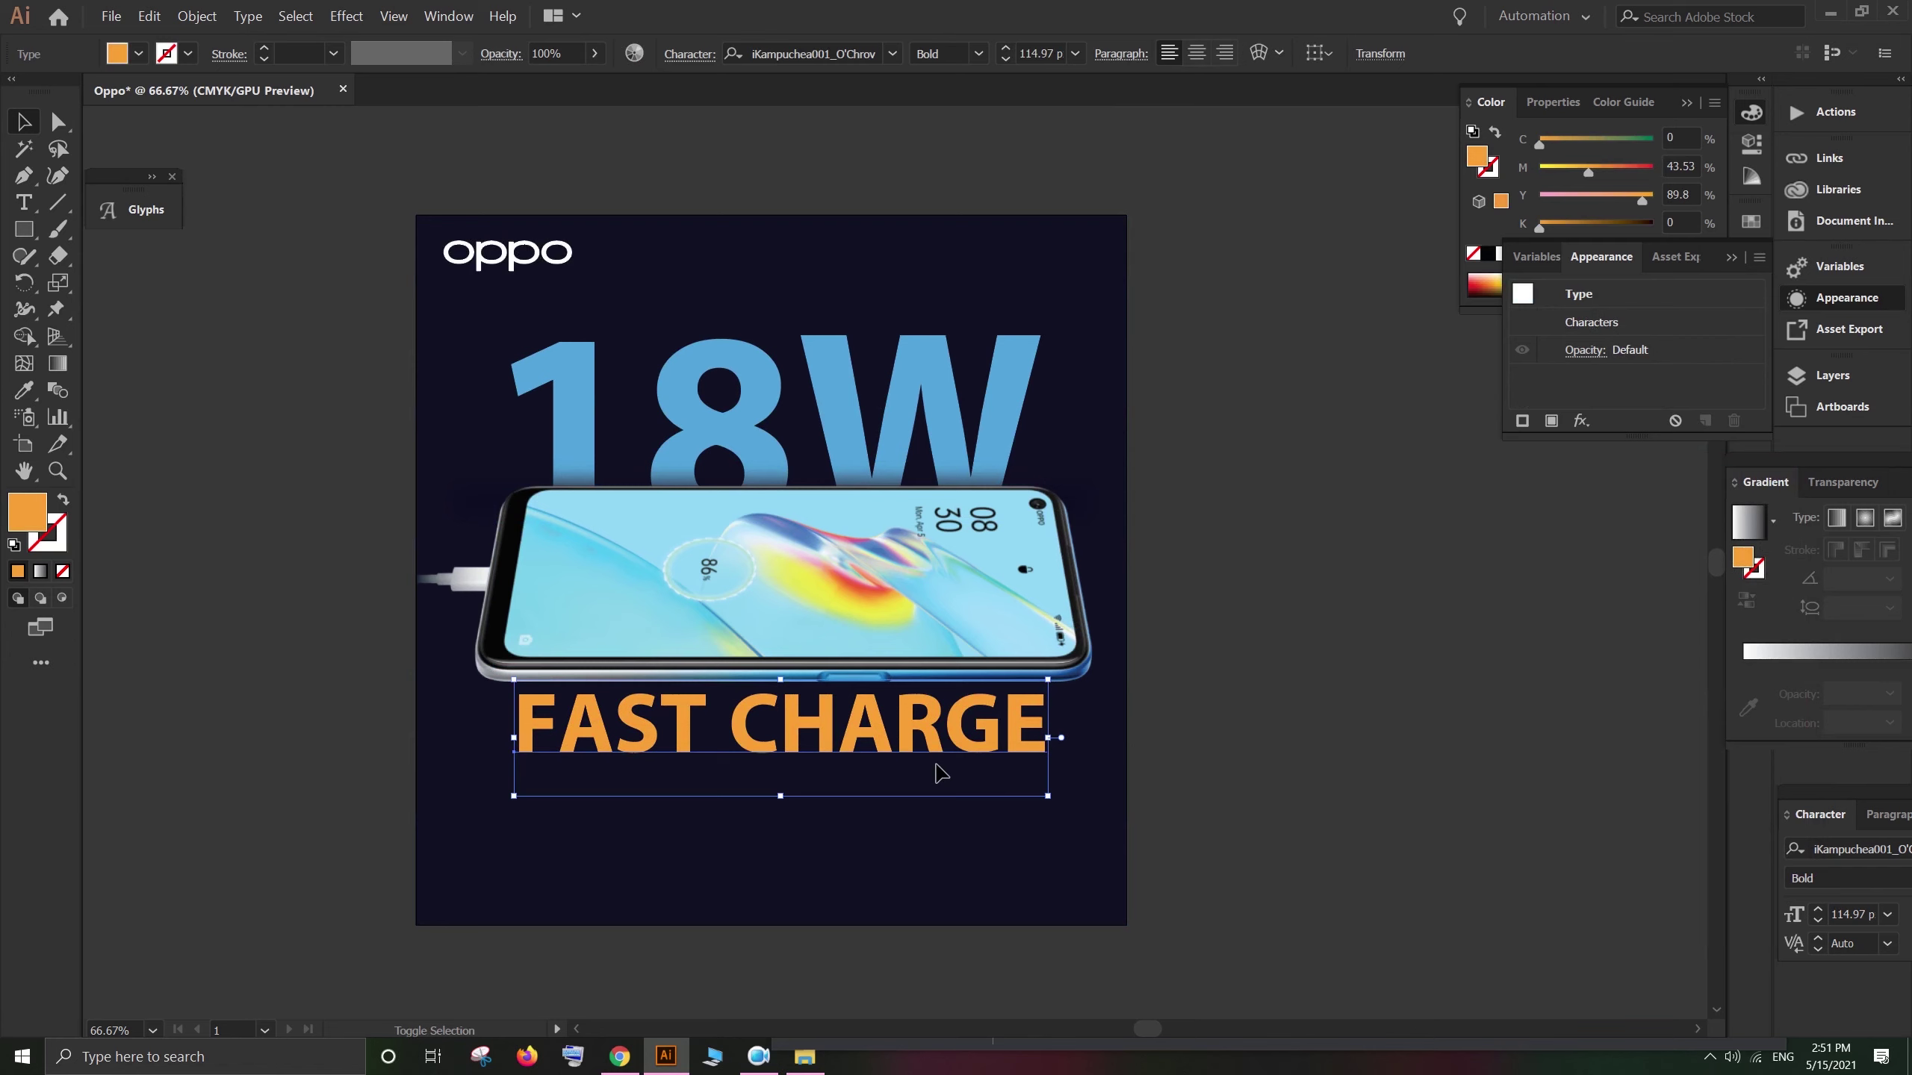
pyautogui.press('Right')
pyautogui.press('Right')
pyautogui.press('Right')
pyautogui.press('Right')
pyautogui.press('Right')
pyautogui.press('Right')
pyautogui.press('Right')
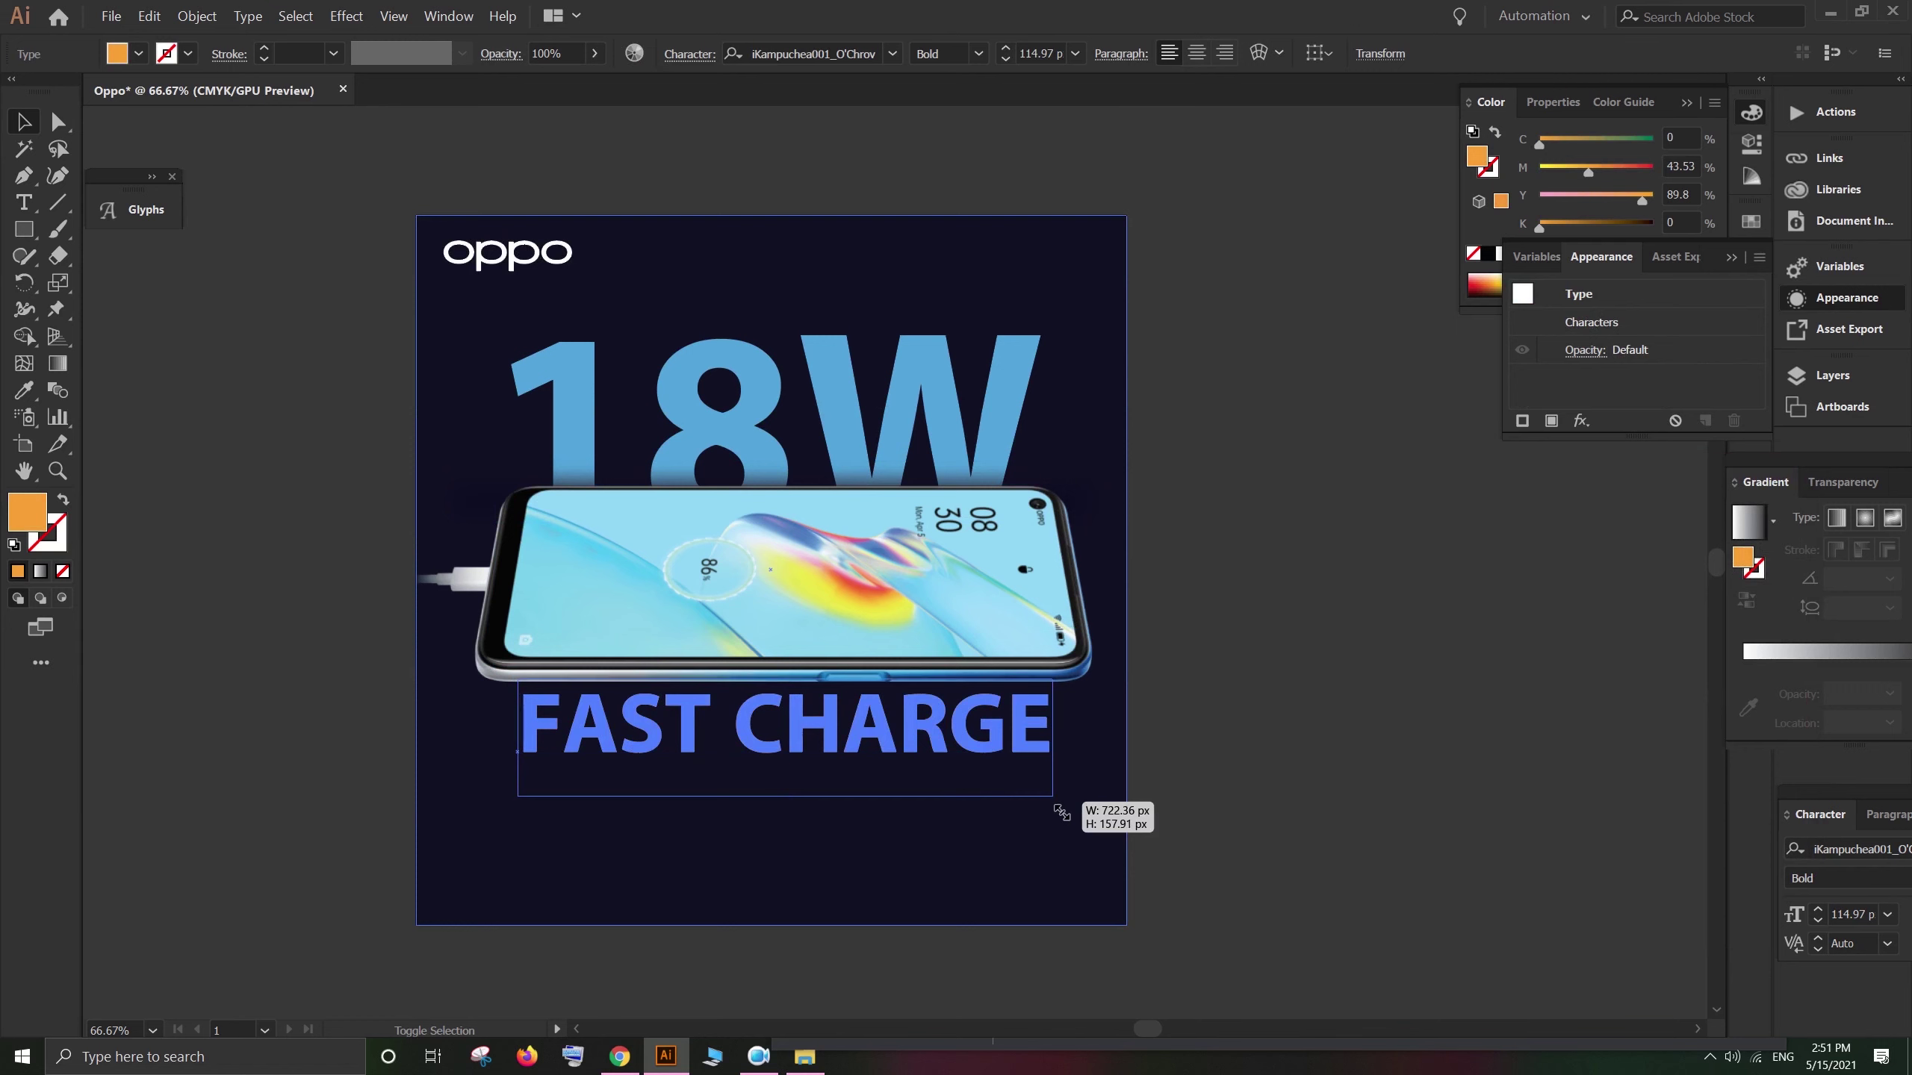
pyautogui.click(1259, 811)
pyautogui.moveTo(967, 756); pyautogui.dragTo(969, 878)
pyautogui.tripleClick(969, 878)
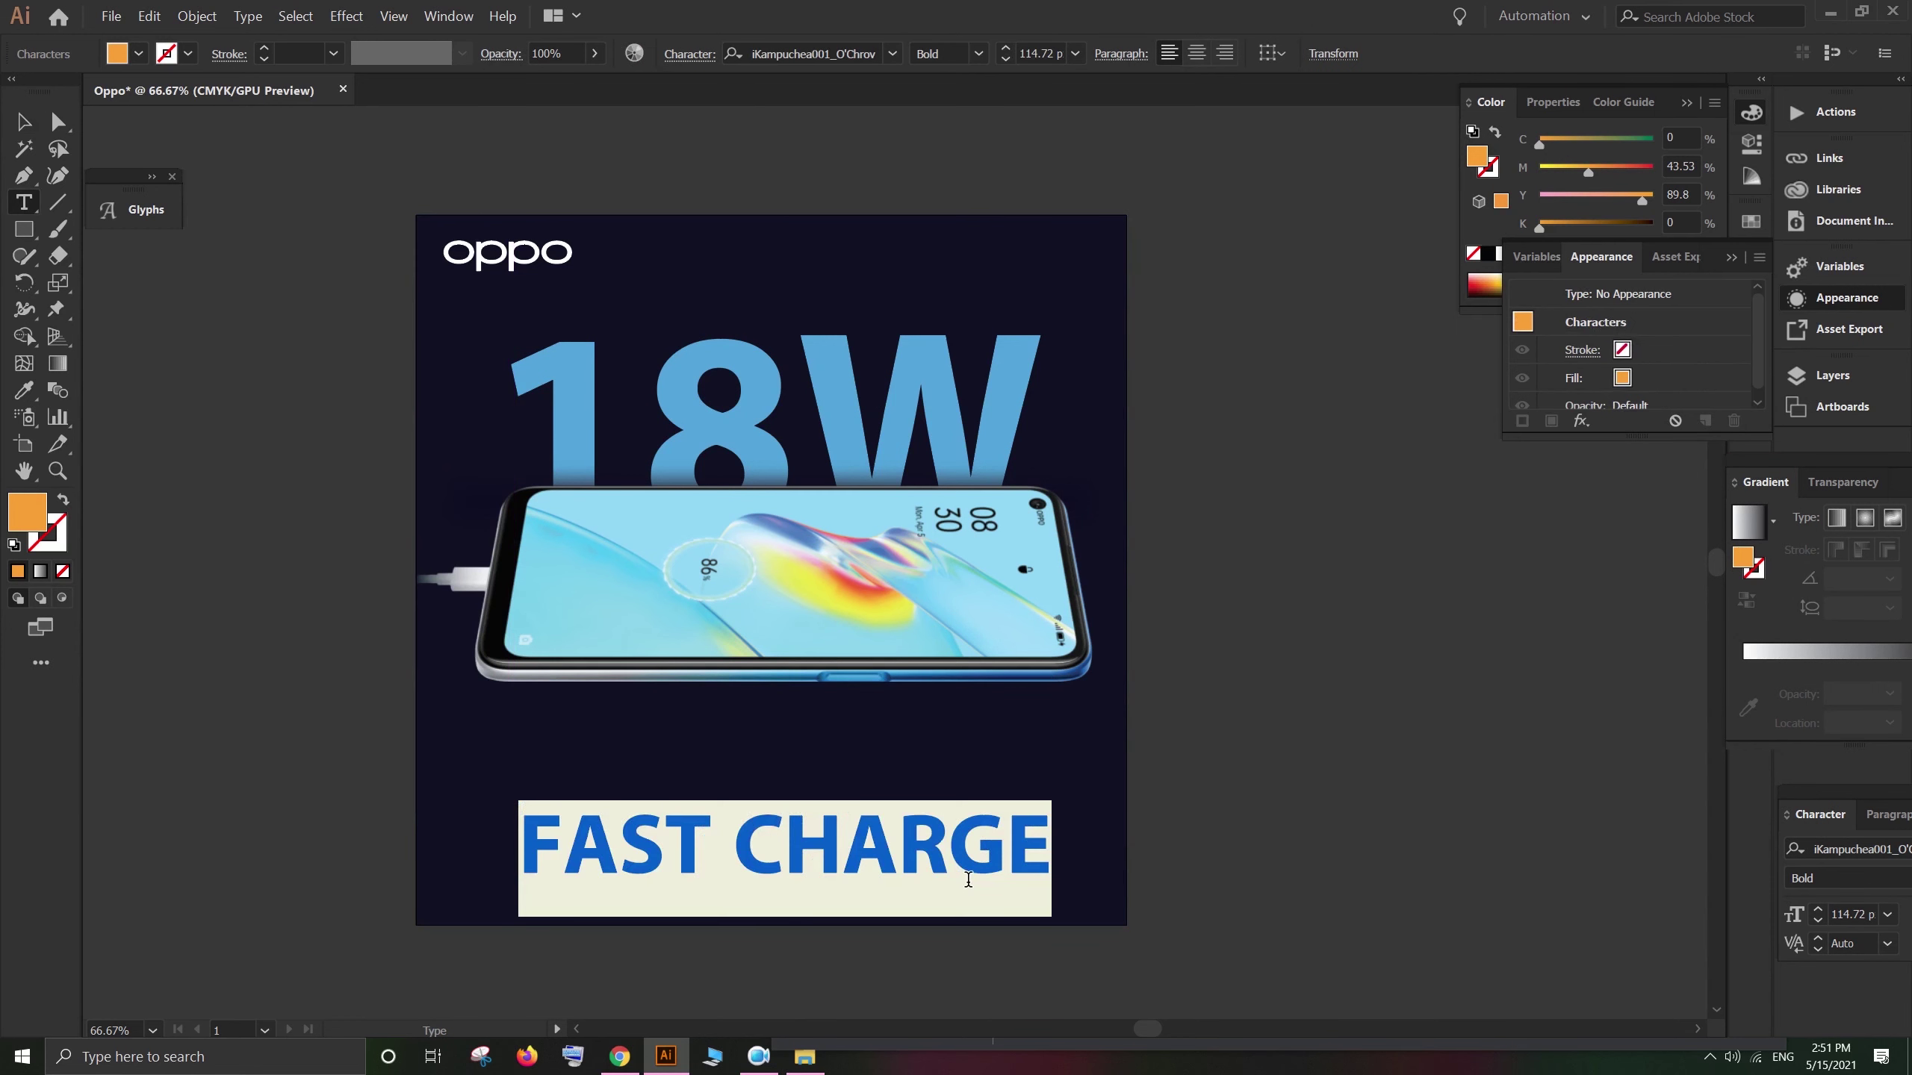
pyautogui.press('Escape')
pyautogui.hotkey('ctrl', 'z')
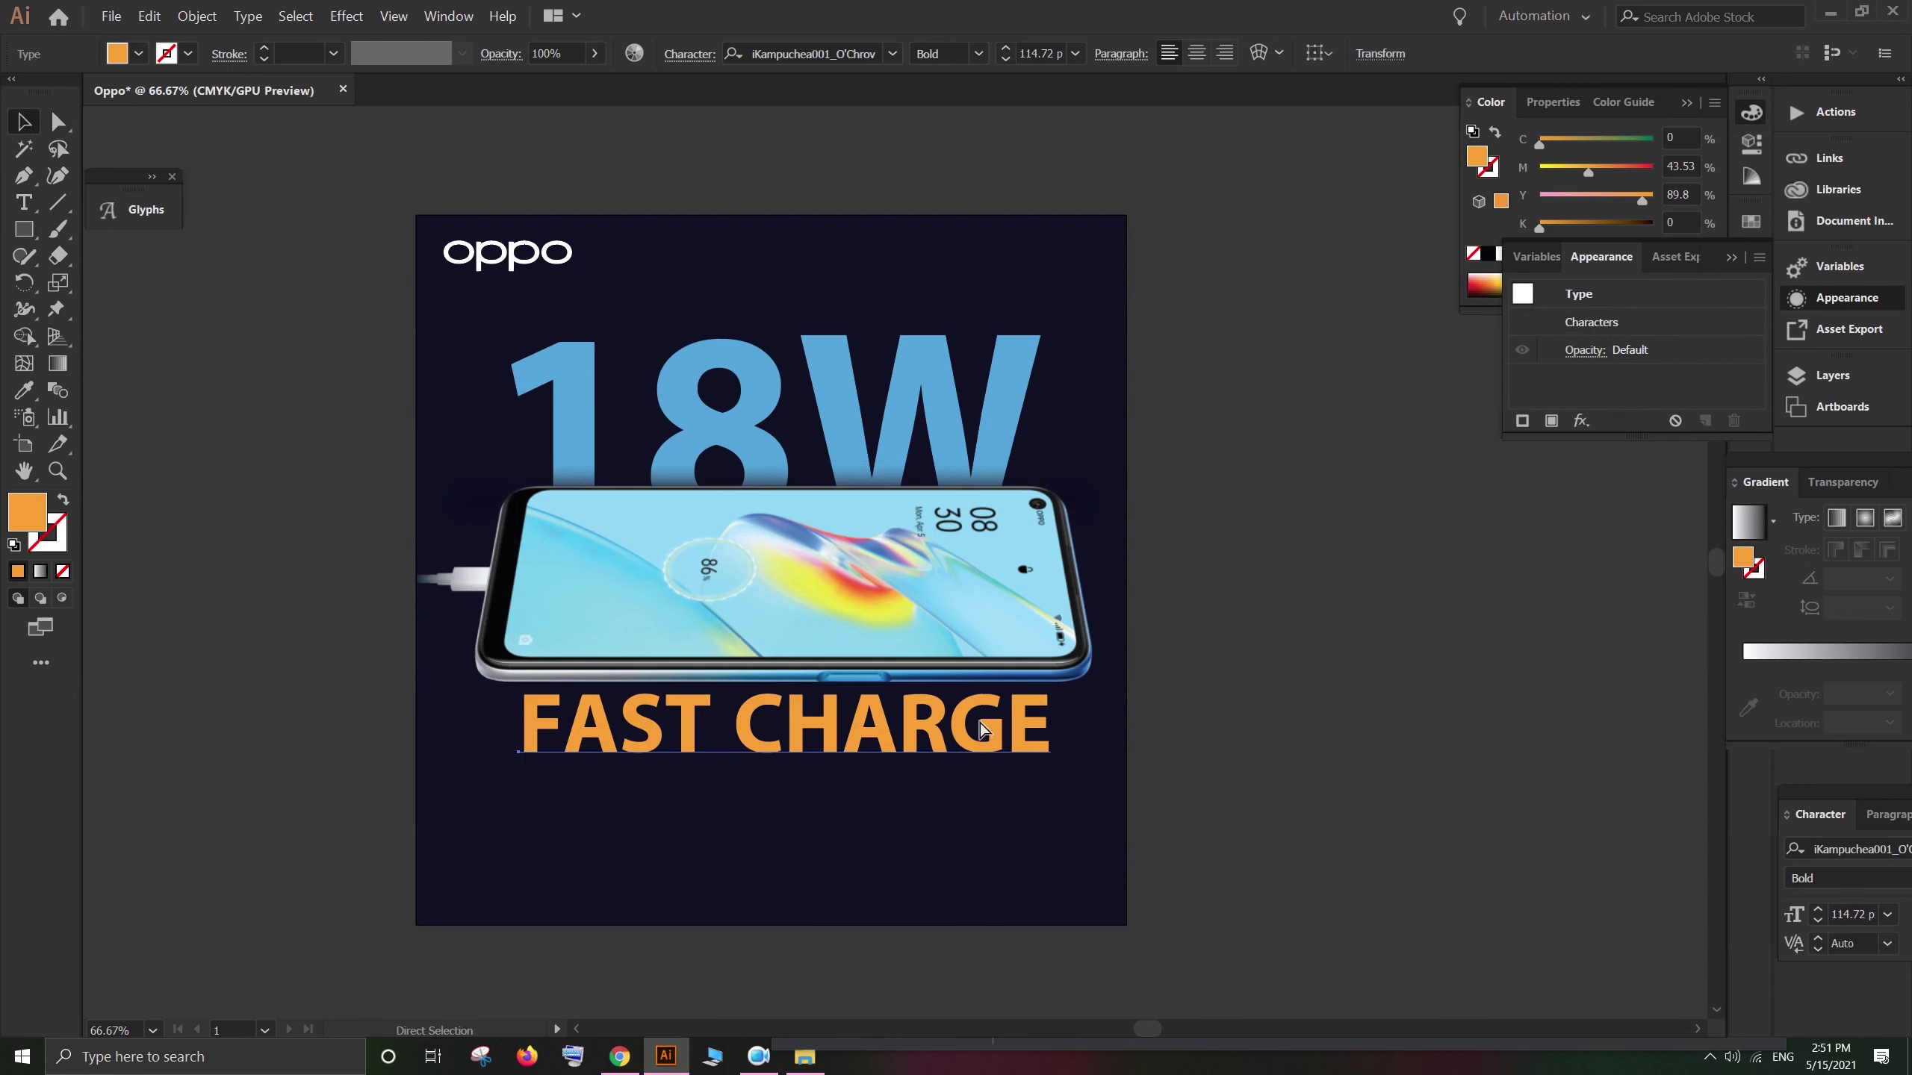
pyautogui.press('super')
pyautogui.press('super')
# Step: Duplicate the FAST CHARGE text directly below the original and change the copy's wording to "OPPO A45"
pyautogui.moveTo(937, 747); pyautogui.dragTo(937, 847)
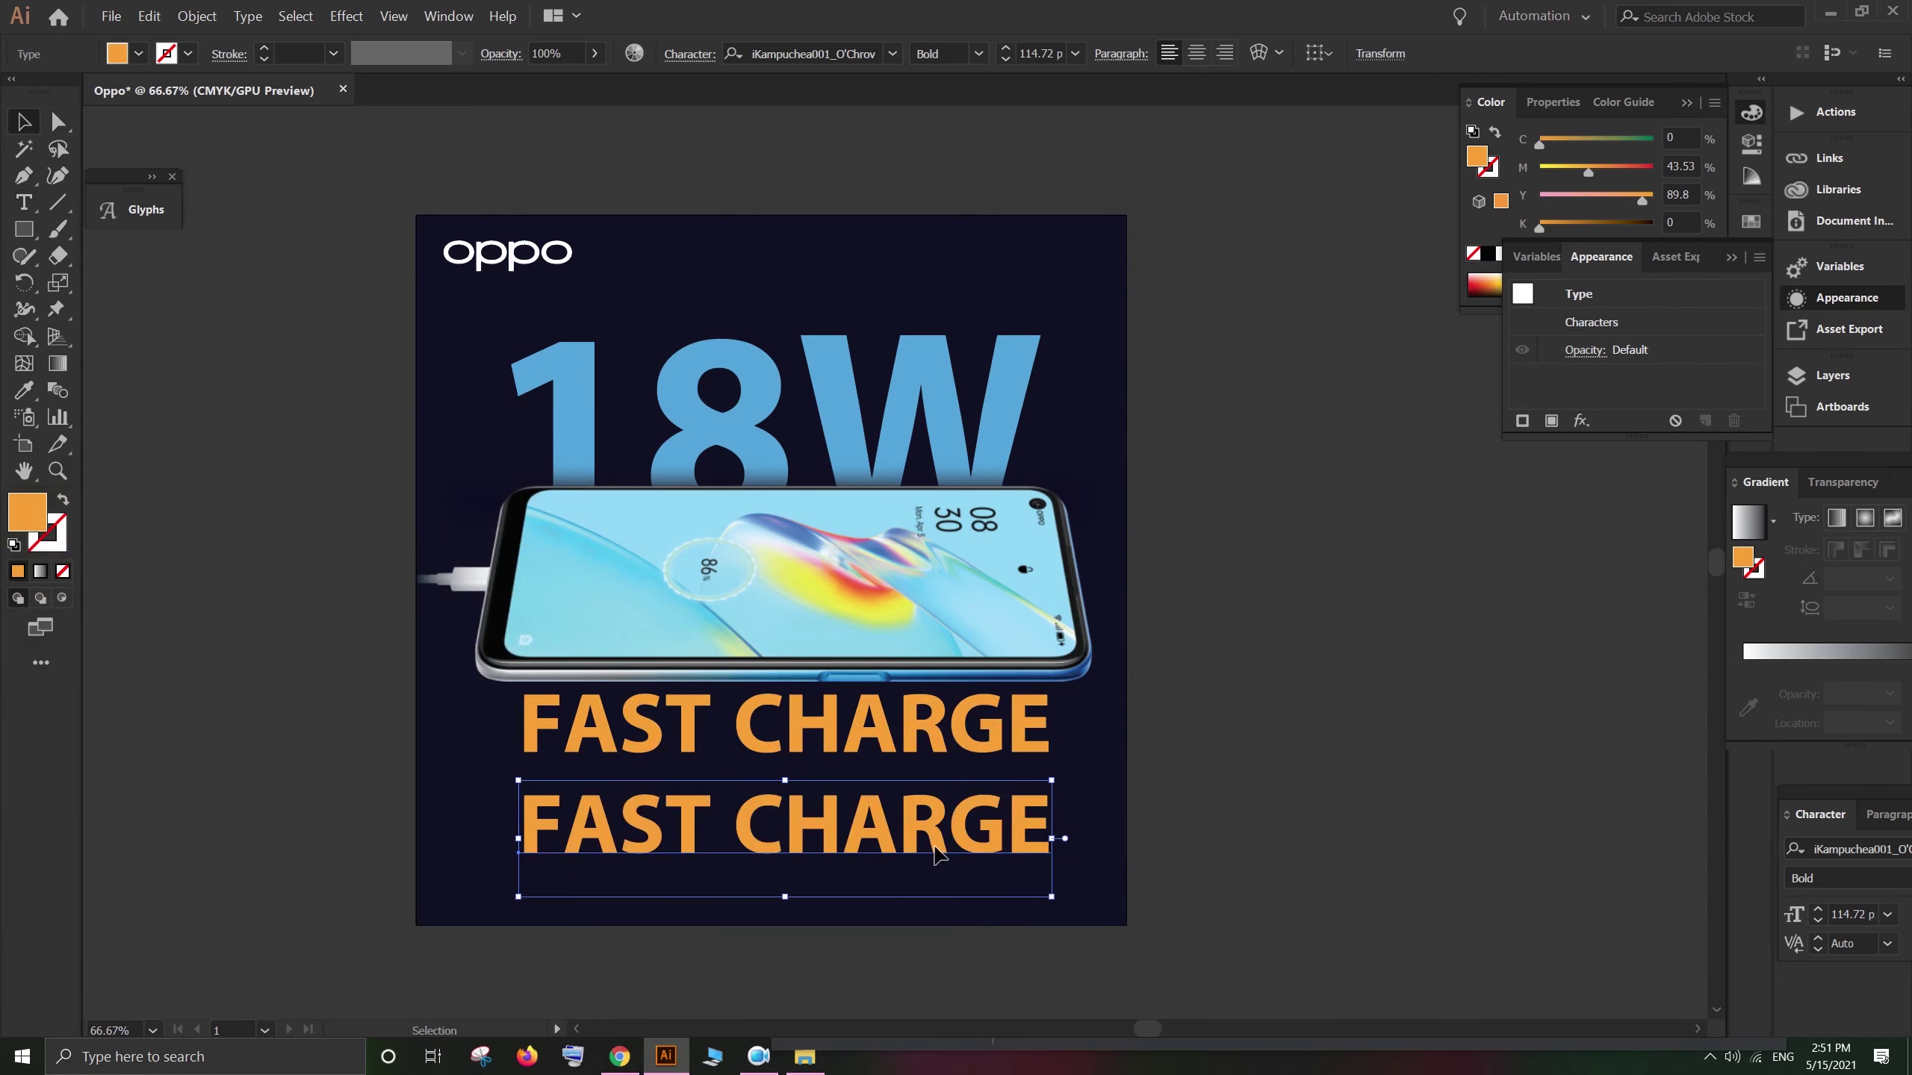
pyautogui.tripleClick(937, 848)
pyautogui.write('OPPO')
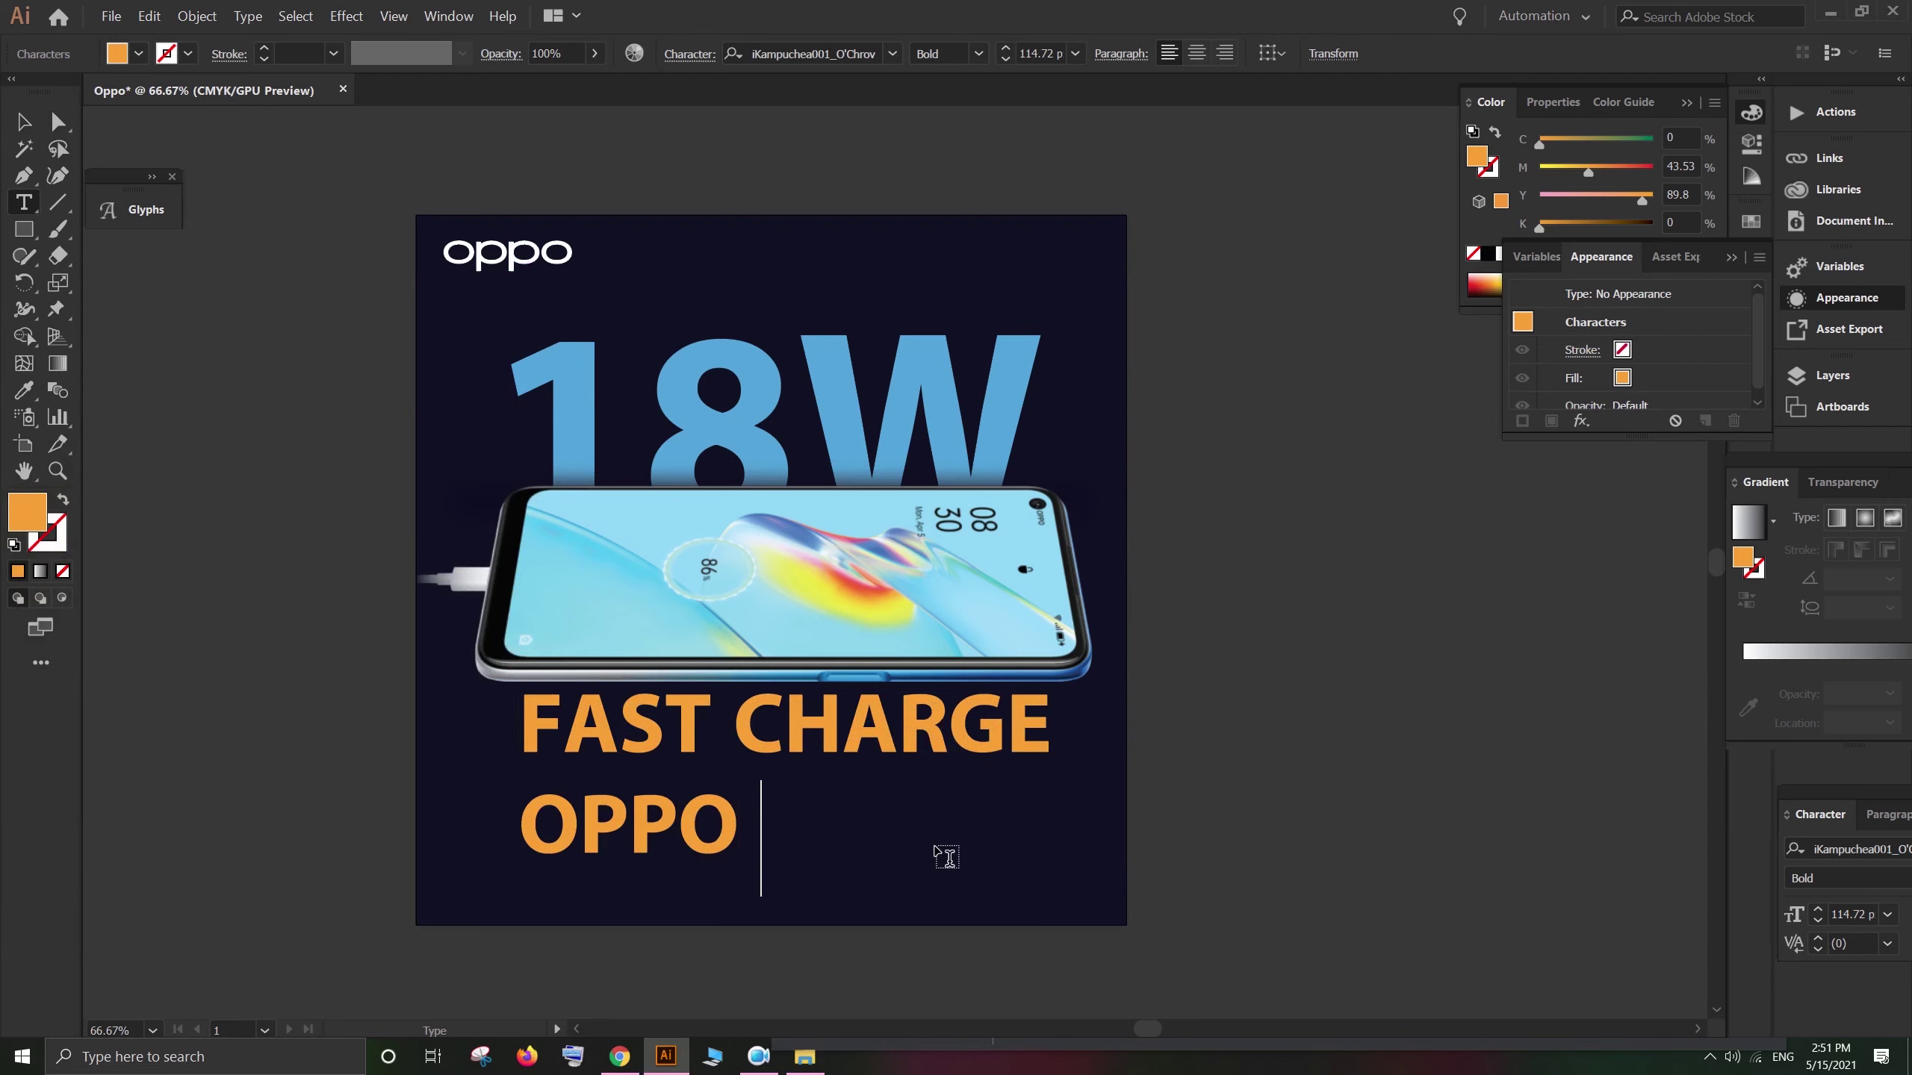
pyautogui.write(' A')
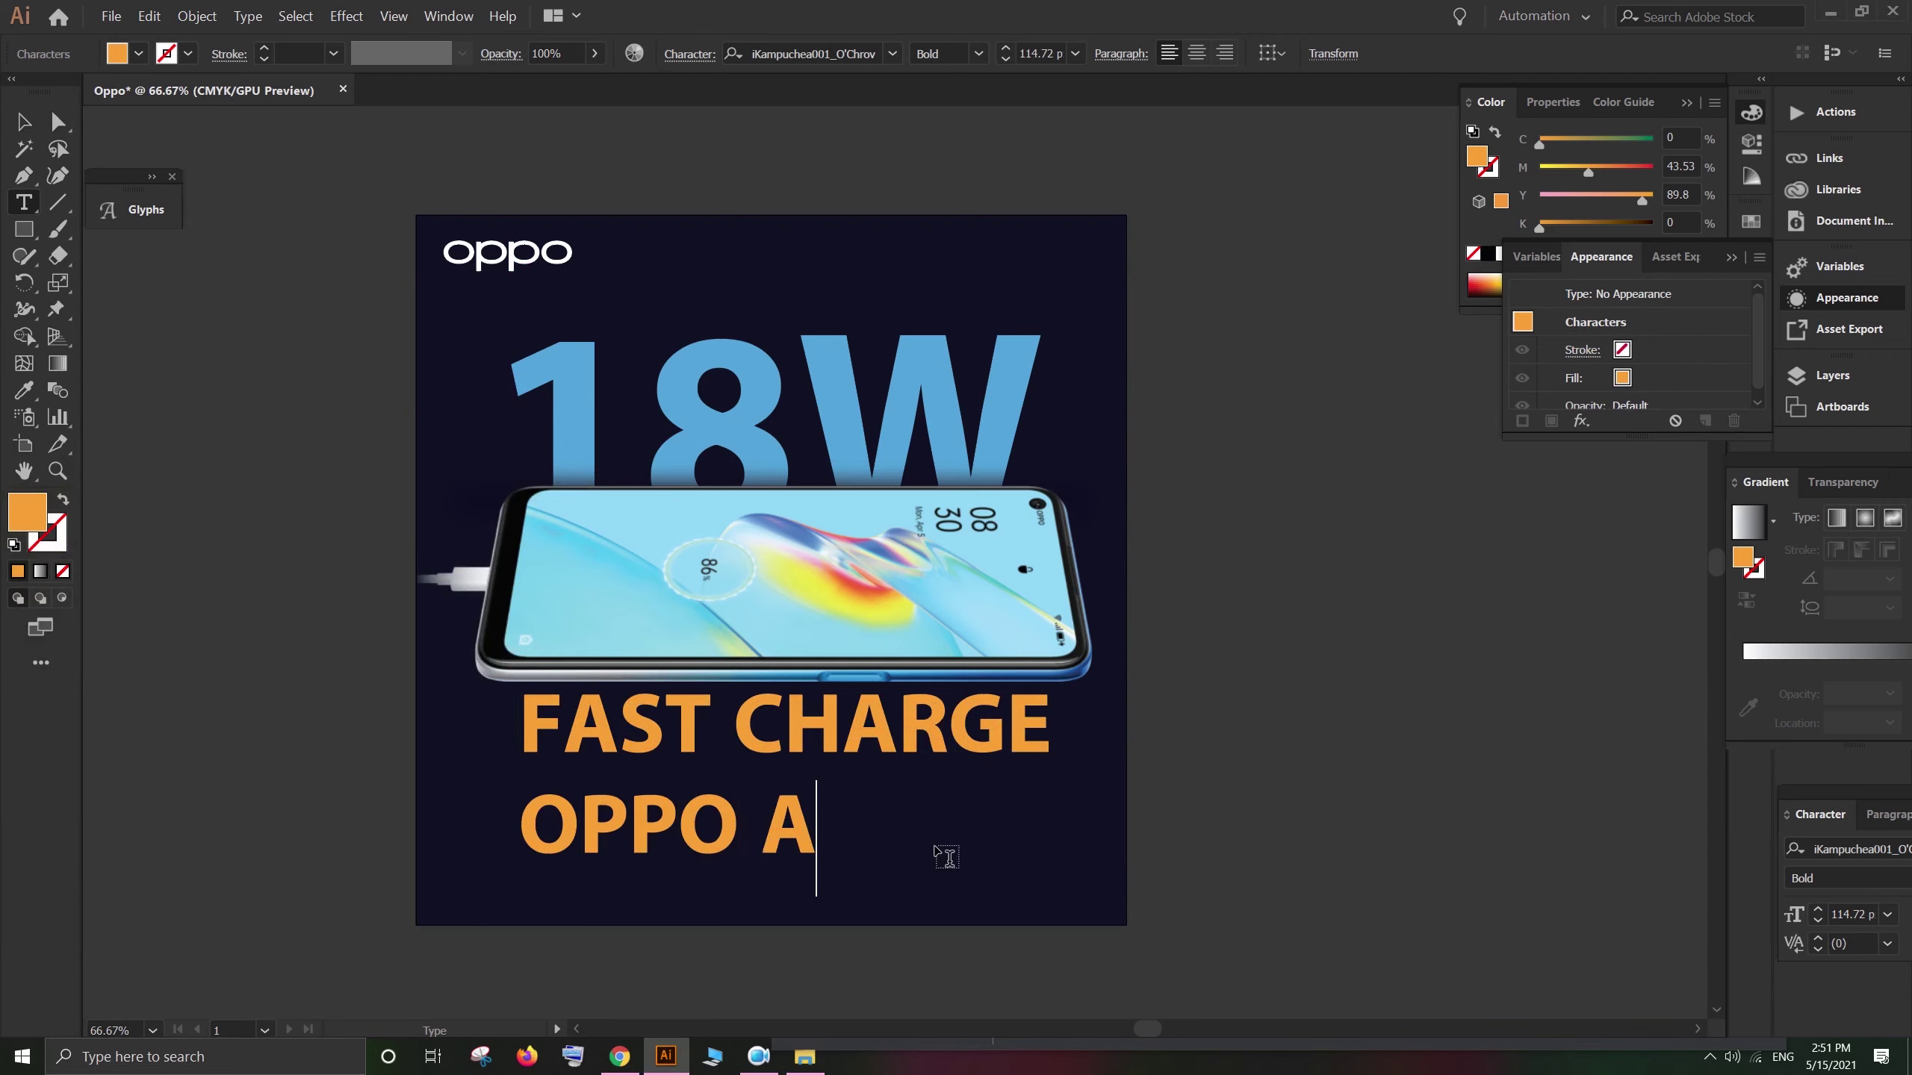
pyautogui.write('45')
pyautogui.press('Escape')
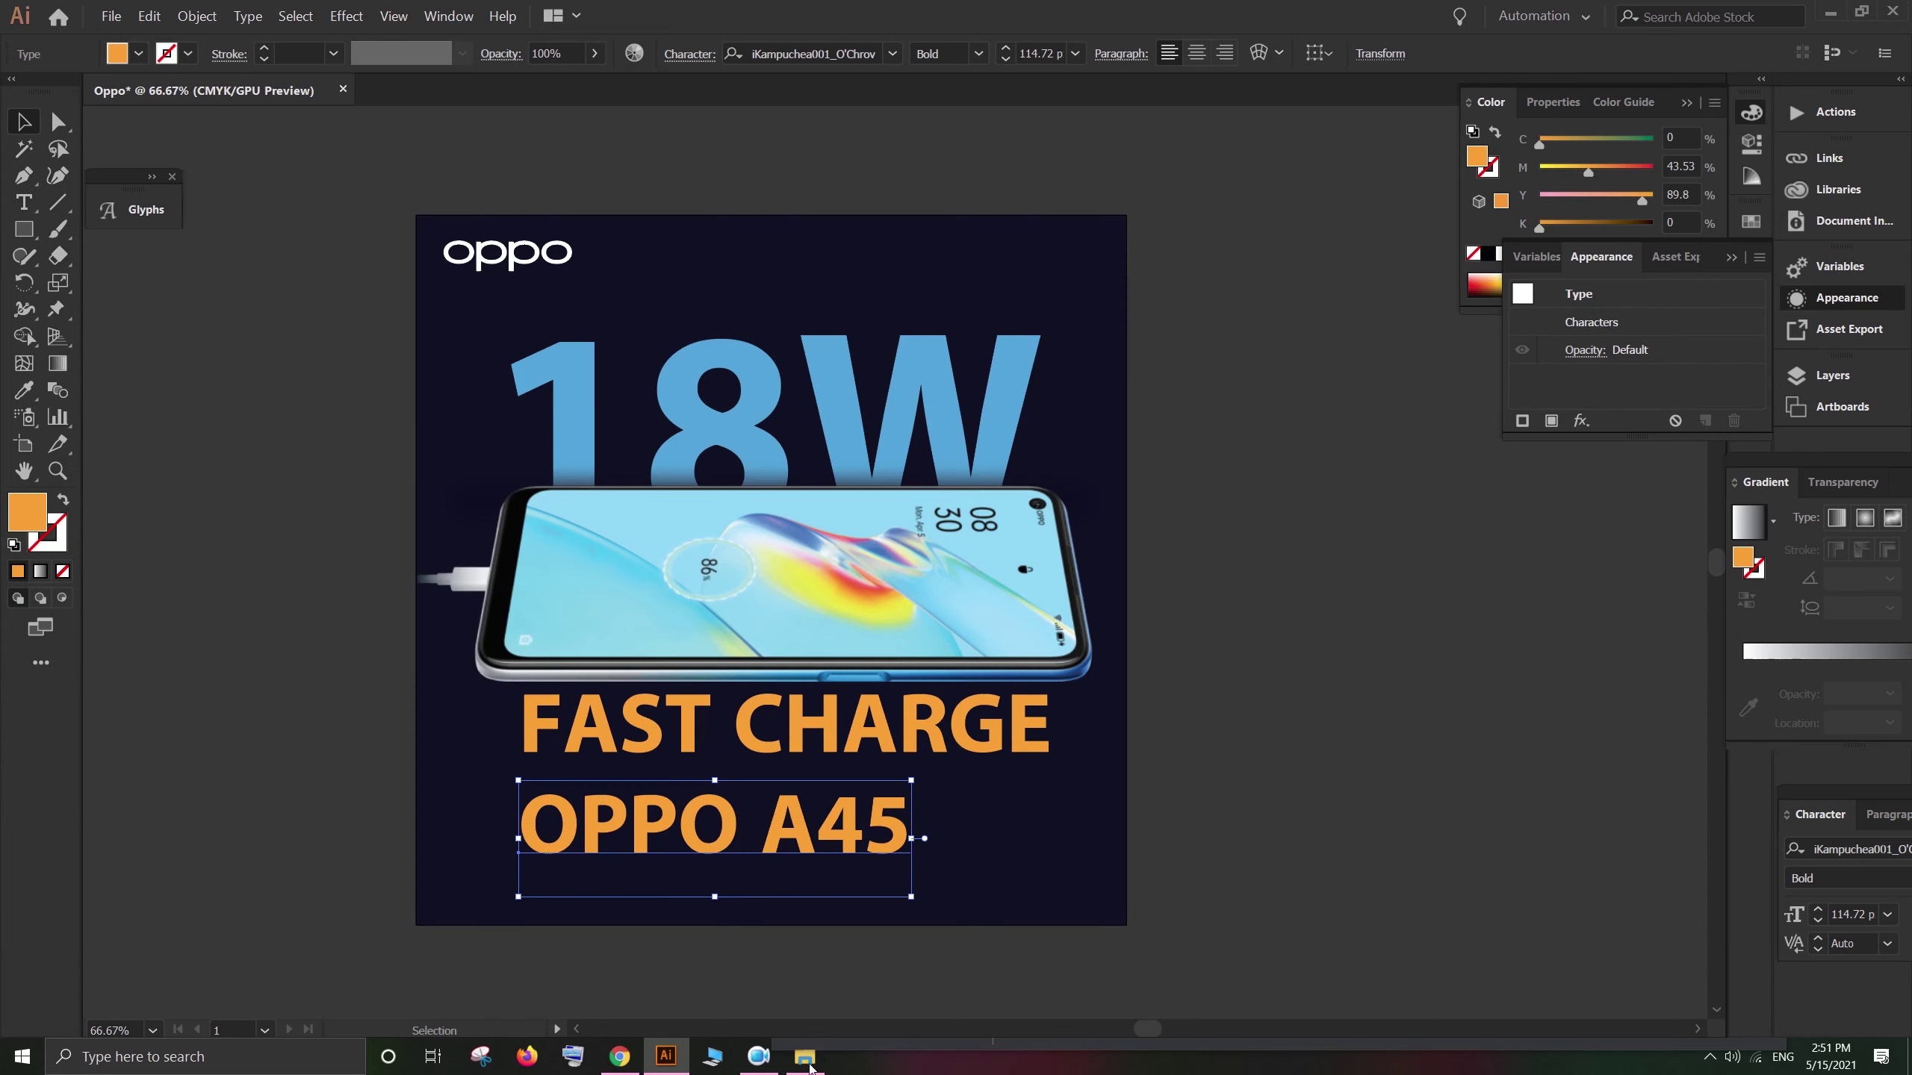
# Step: Scale the OPPO A45 text down to a font size of about 64 px and fill it with the logo's white
pyautogui.moveTo(832, 825); pyautogui.dragTo(888, 815)
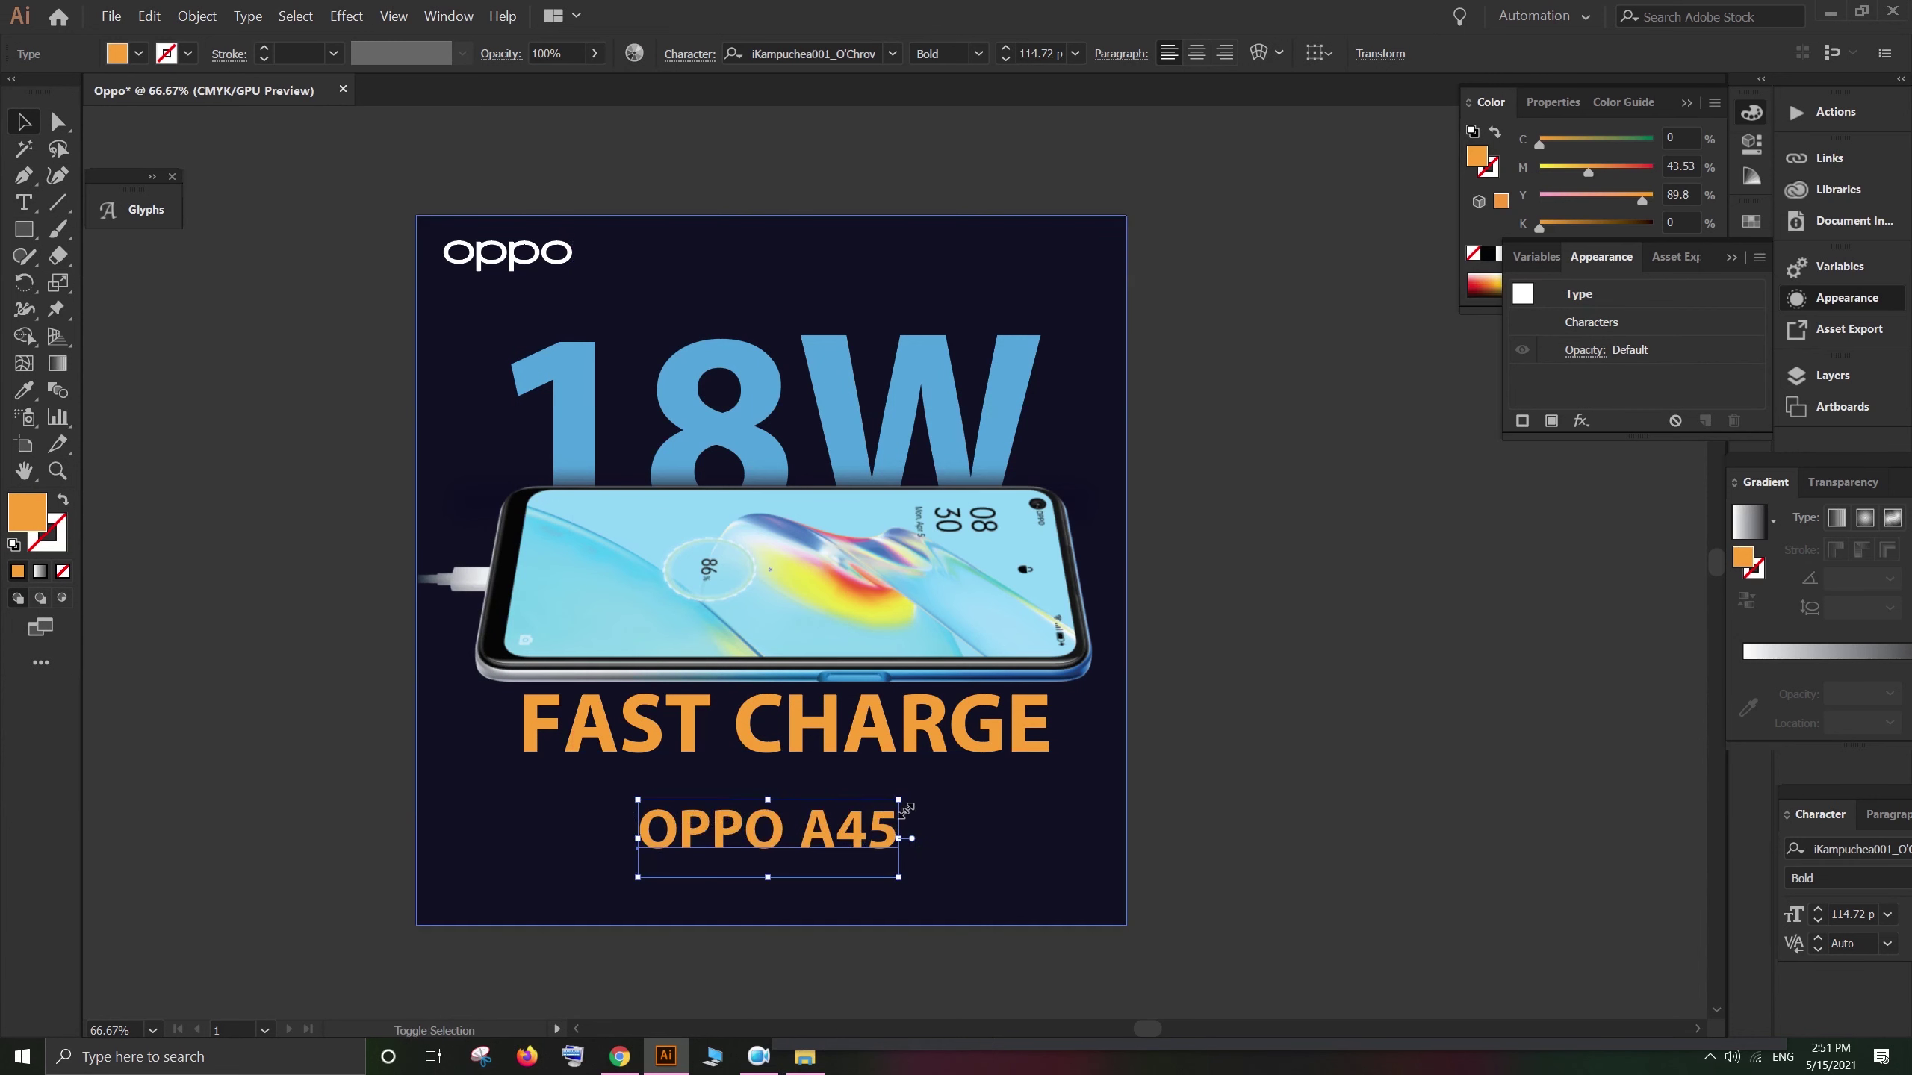
pyautogui.press('i')
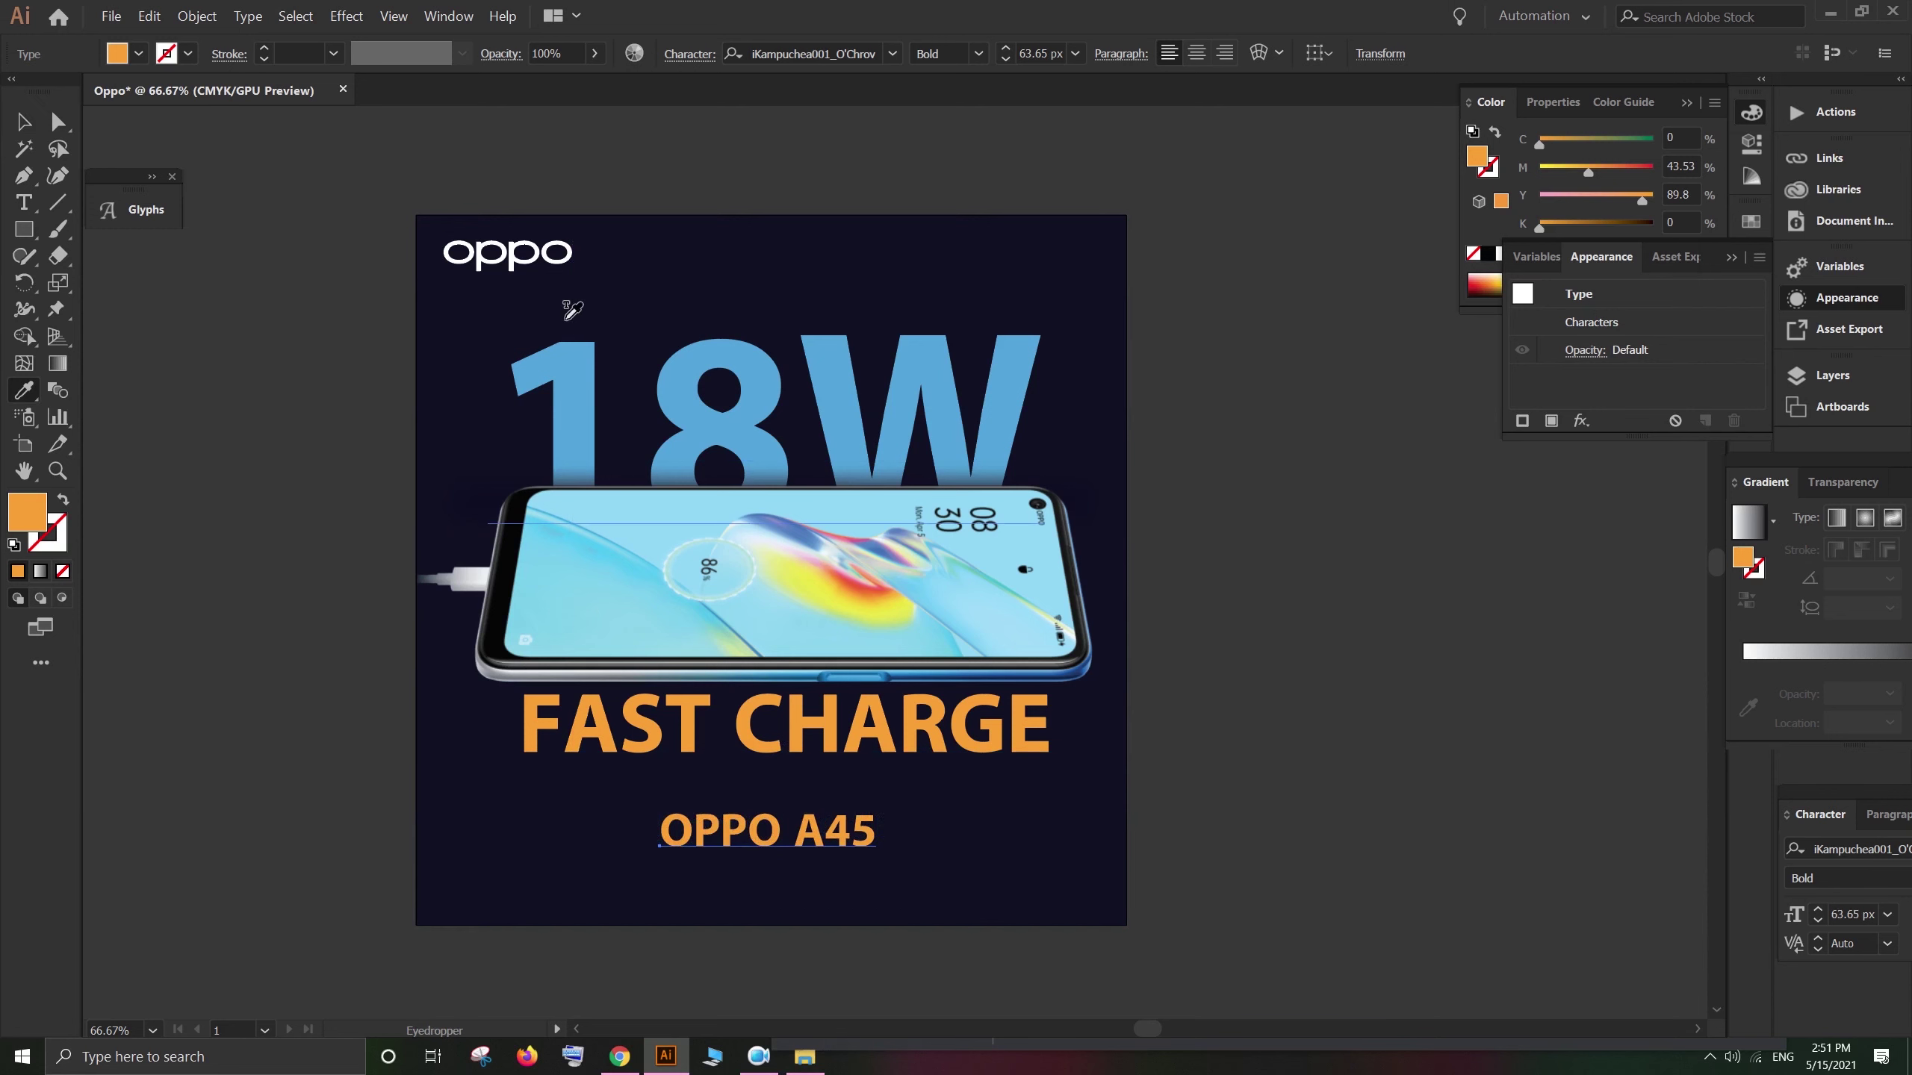
pyautogui.click(555, 265)
pyautogui.press('v')
pyautogui.click(887, 951)
# Step: Nudge the OPPO A45 text right and down about 10 px each
pyautogui.scroll(-2, 886, 952)
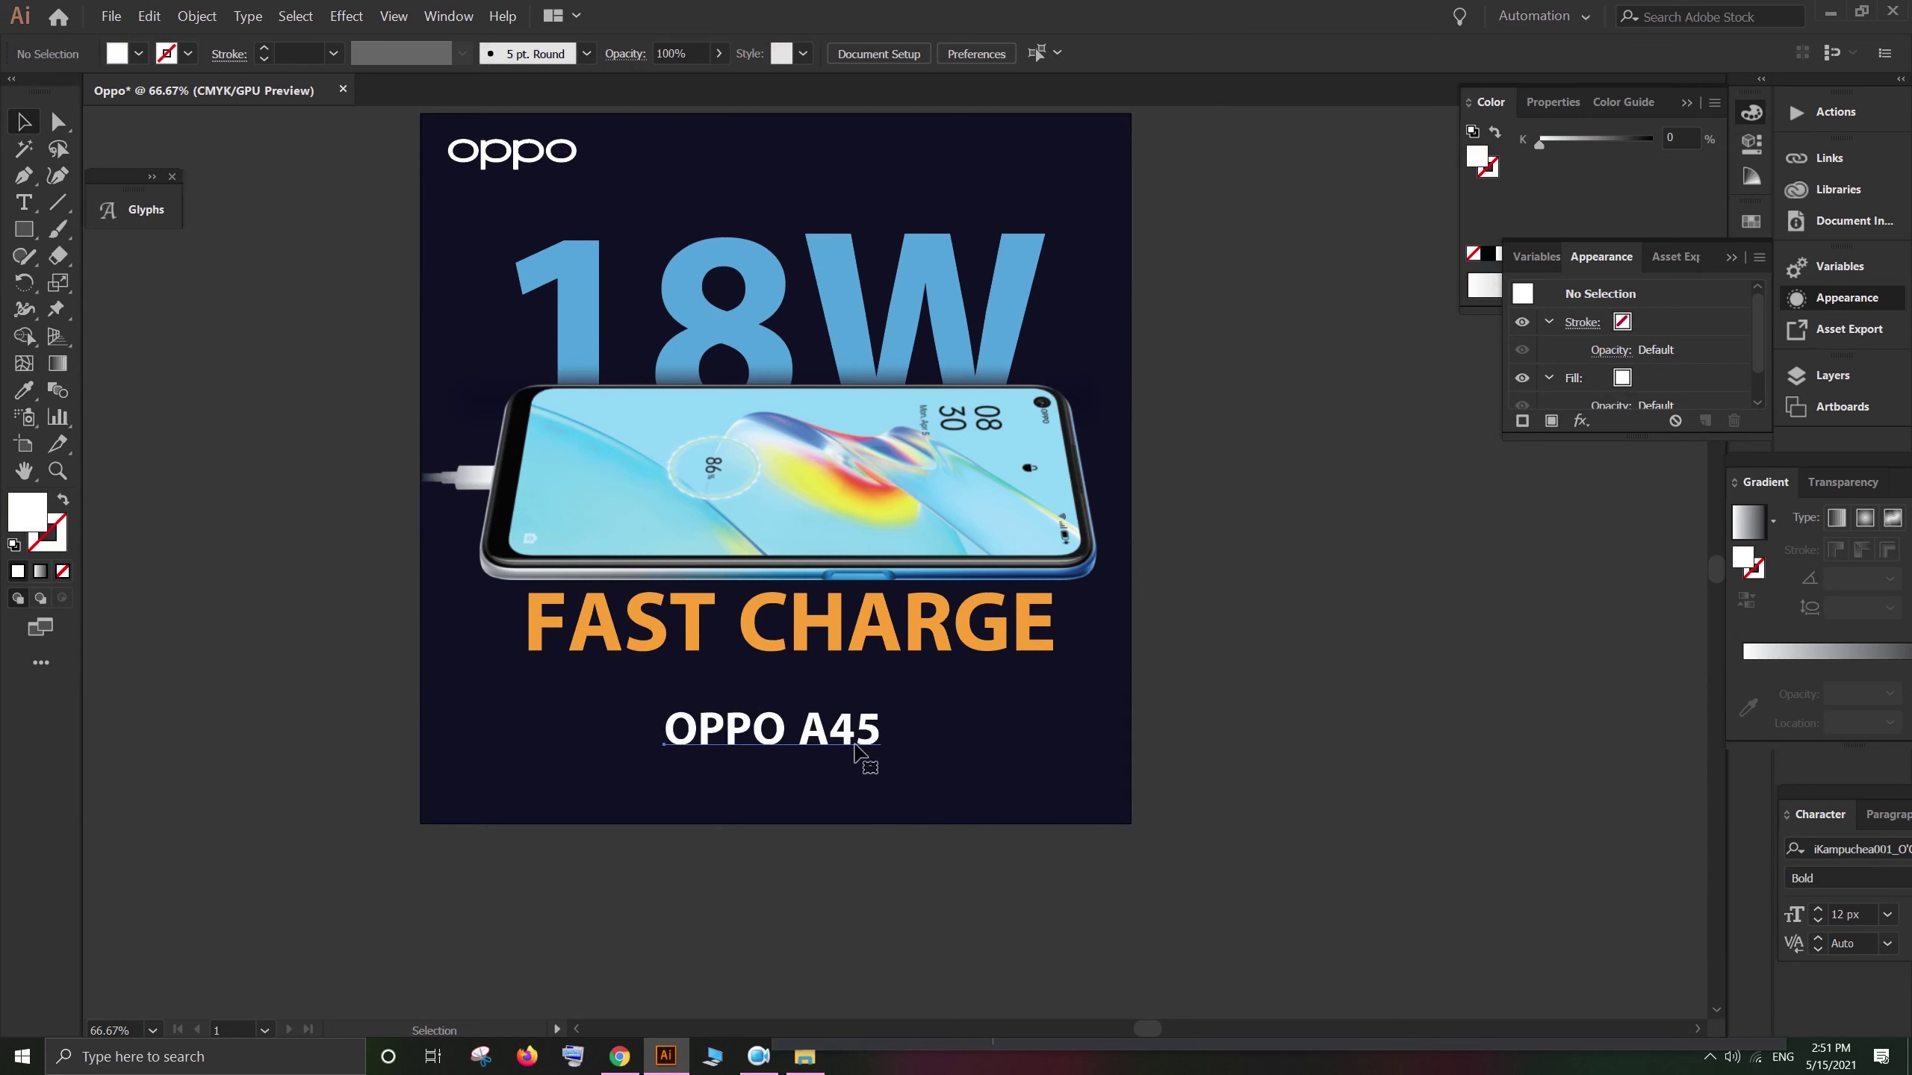
pyautogui.click(866, 745)
pyautogui.hotkey('shift', 'Right')
pyautogui.hotkey('shift', 'Down')
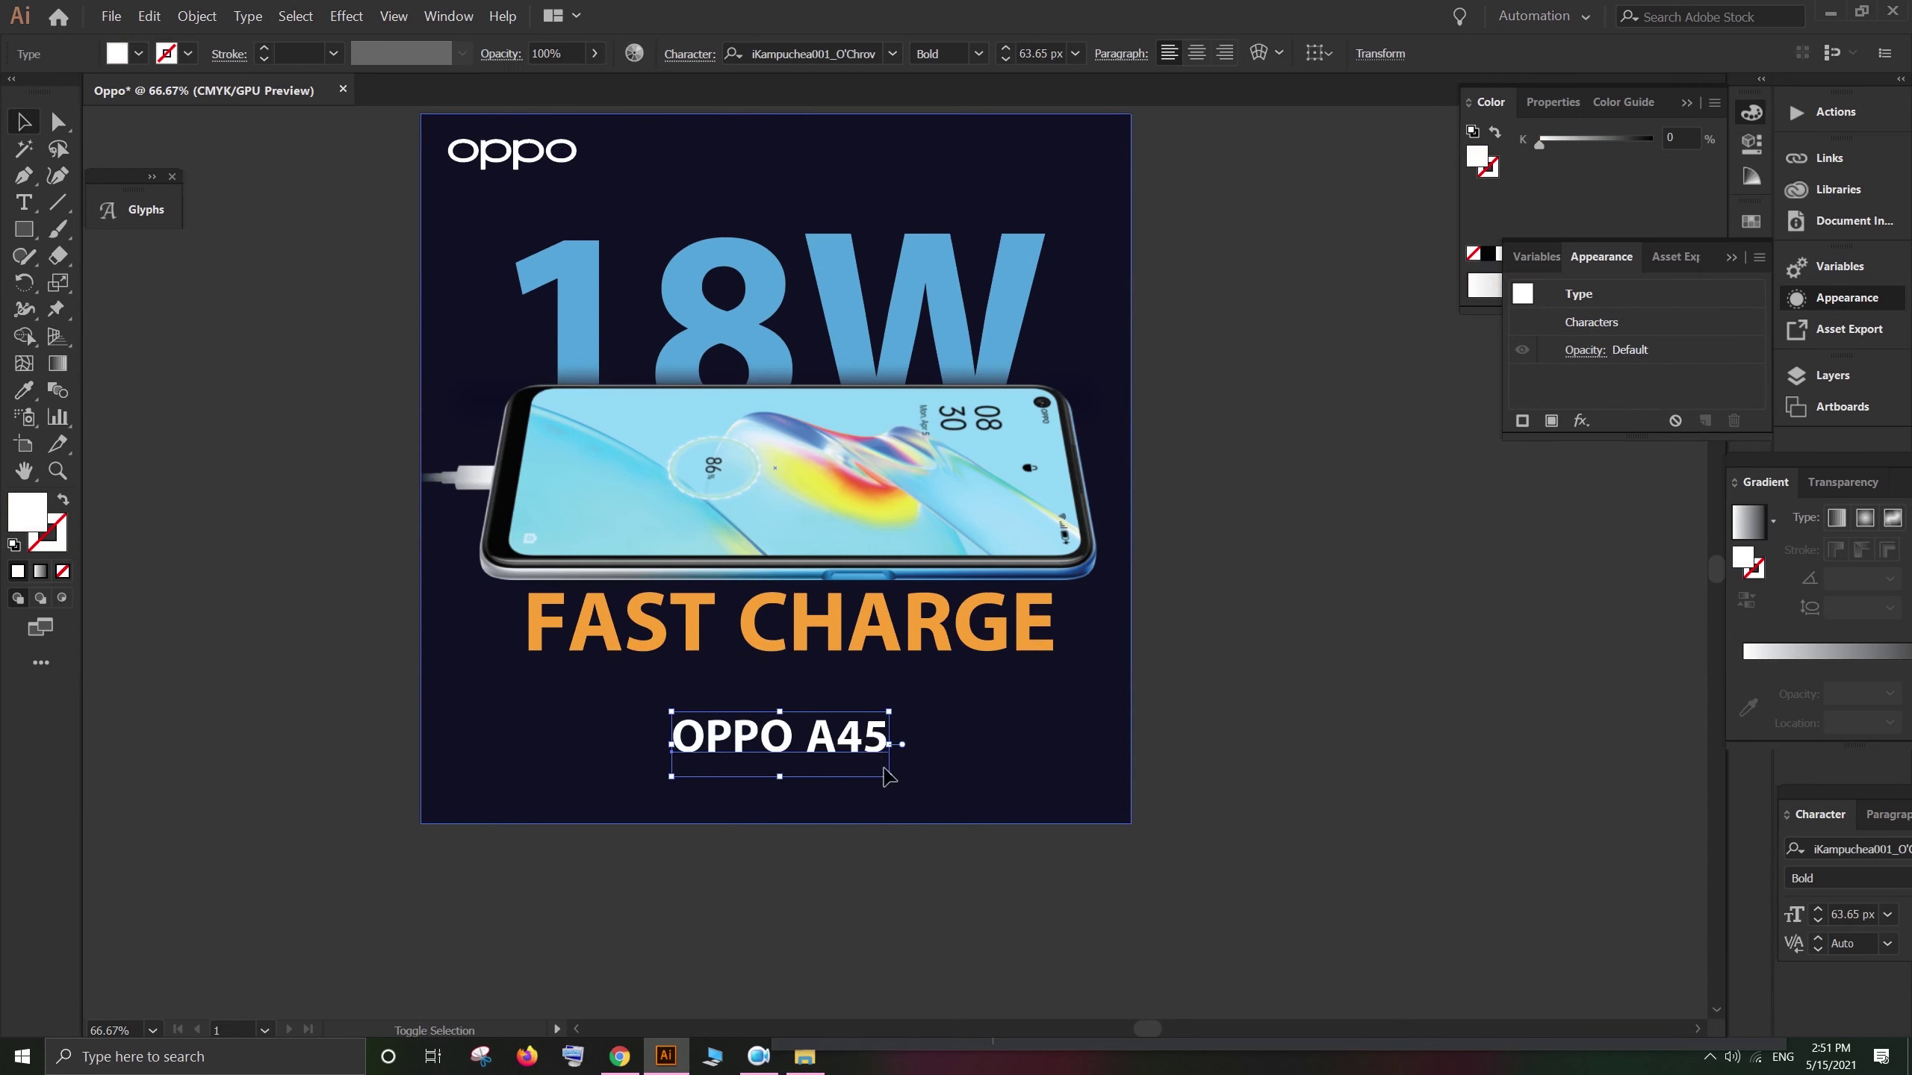
# Step: Show the rulers and place a vertical guide through the navy background's centre, at about X 472 px
pyautogui.click(1027, 750)
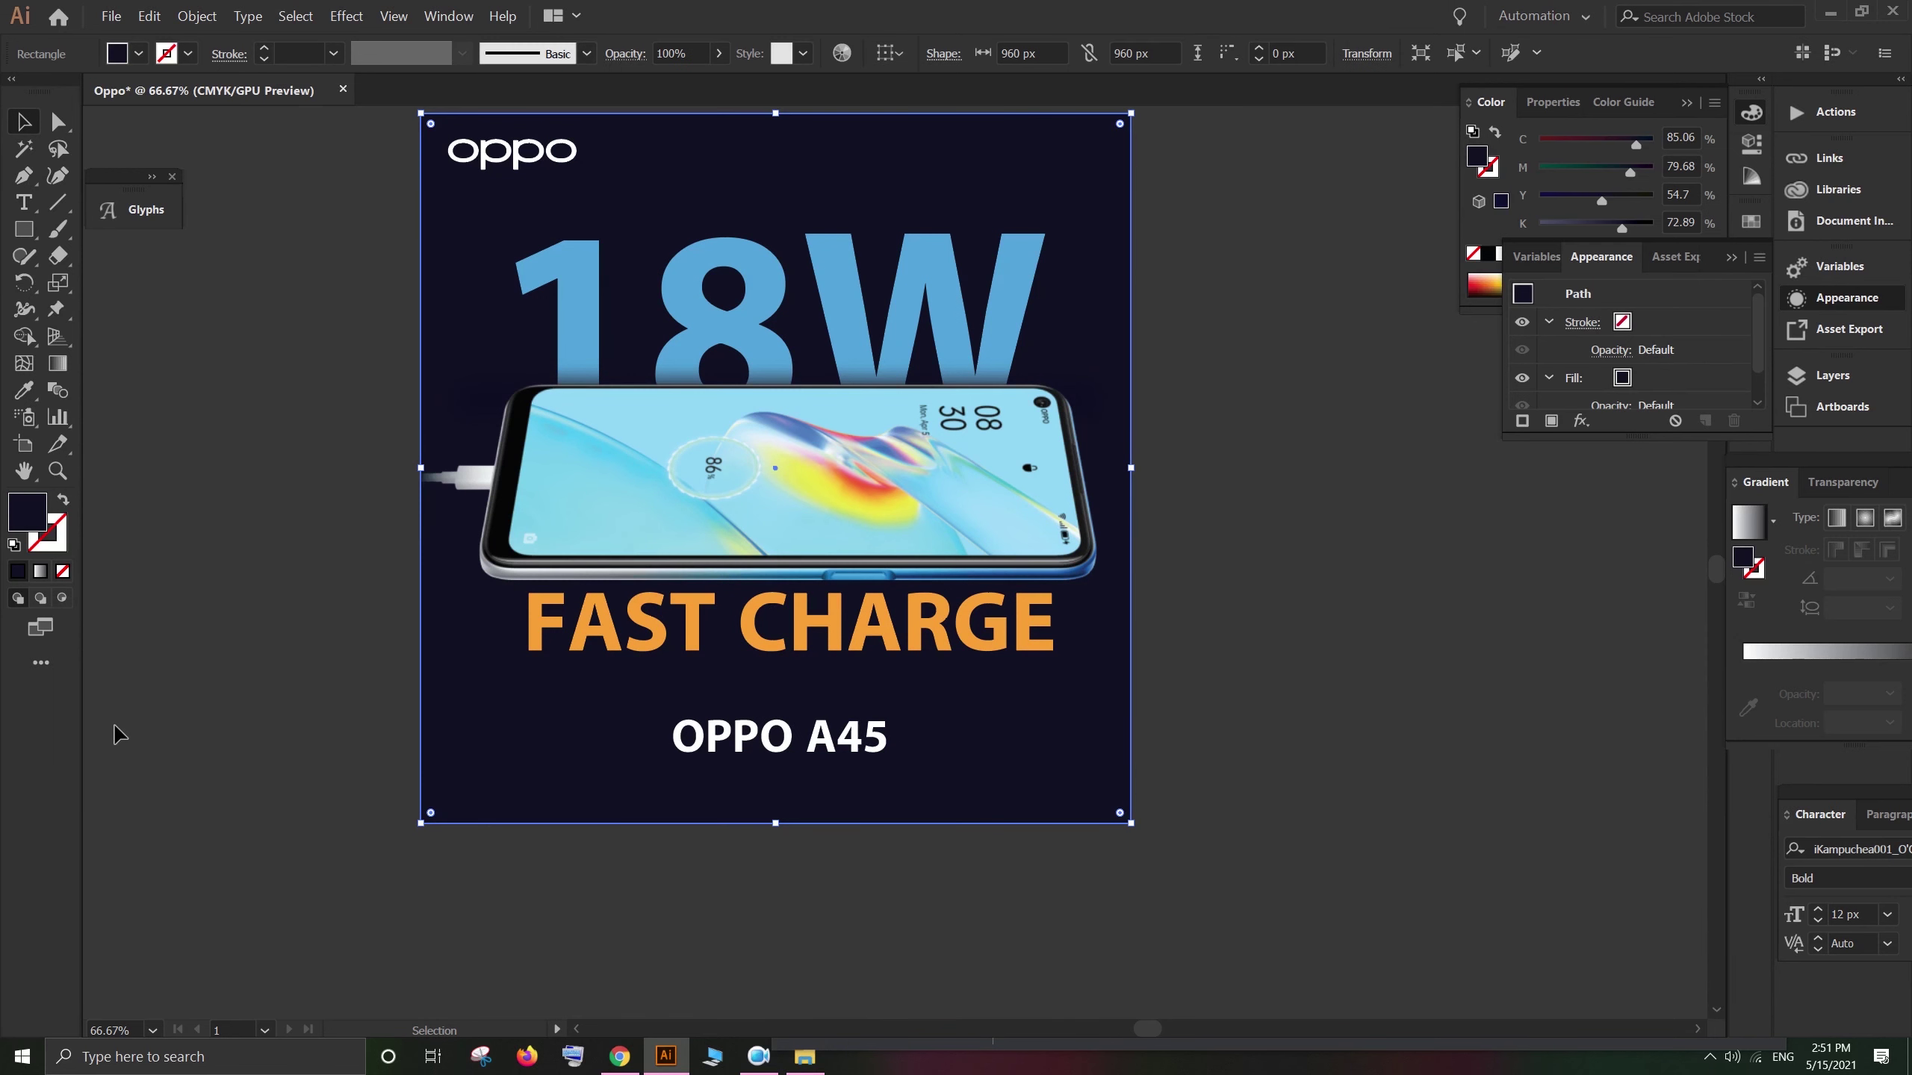
pyautogui.hotkey('ctrl', 'r')
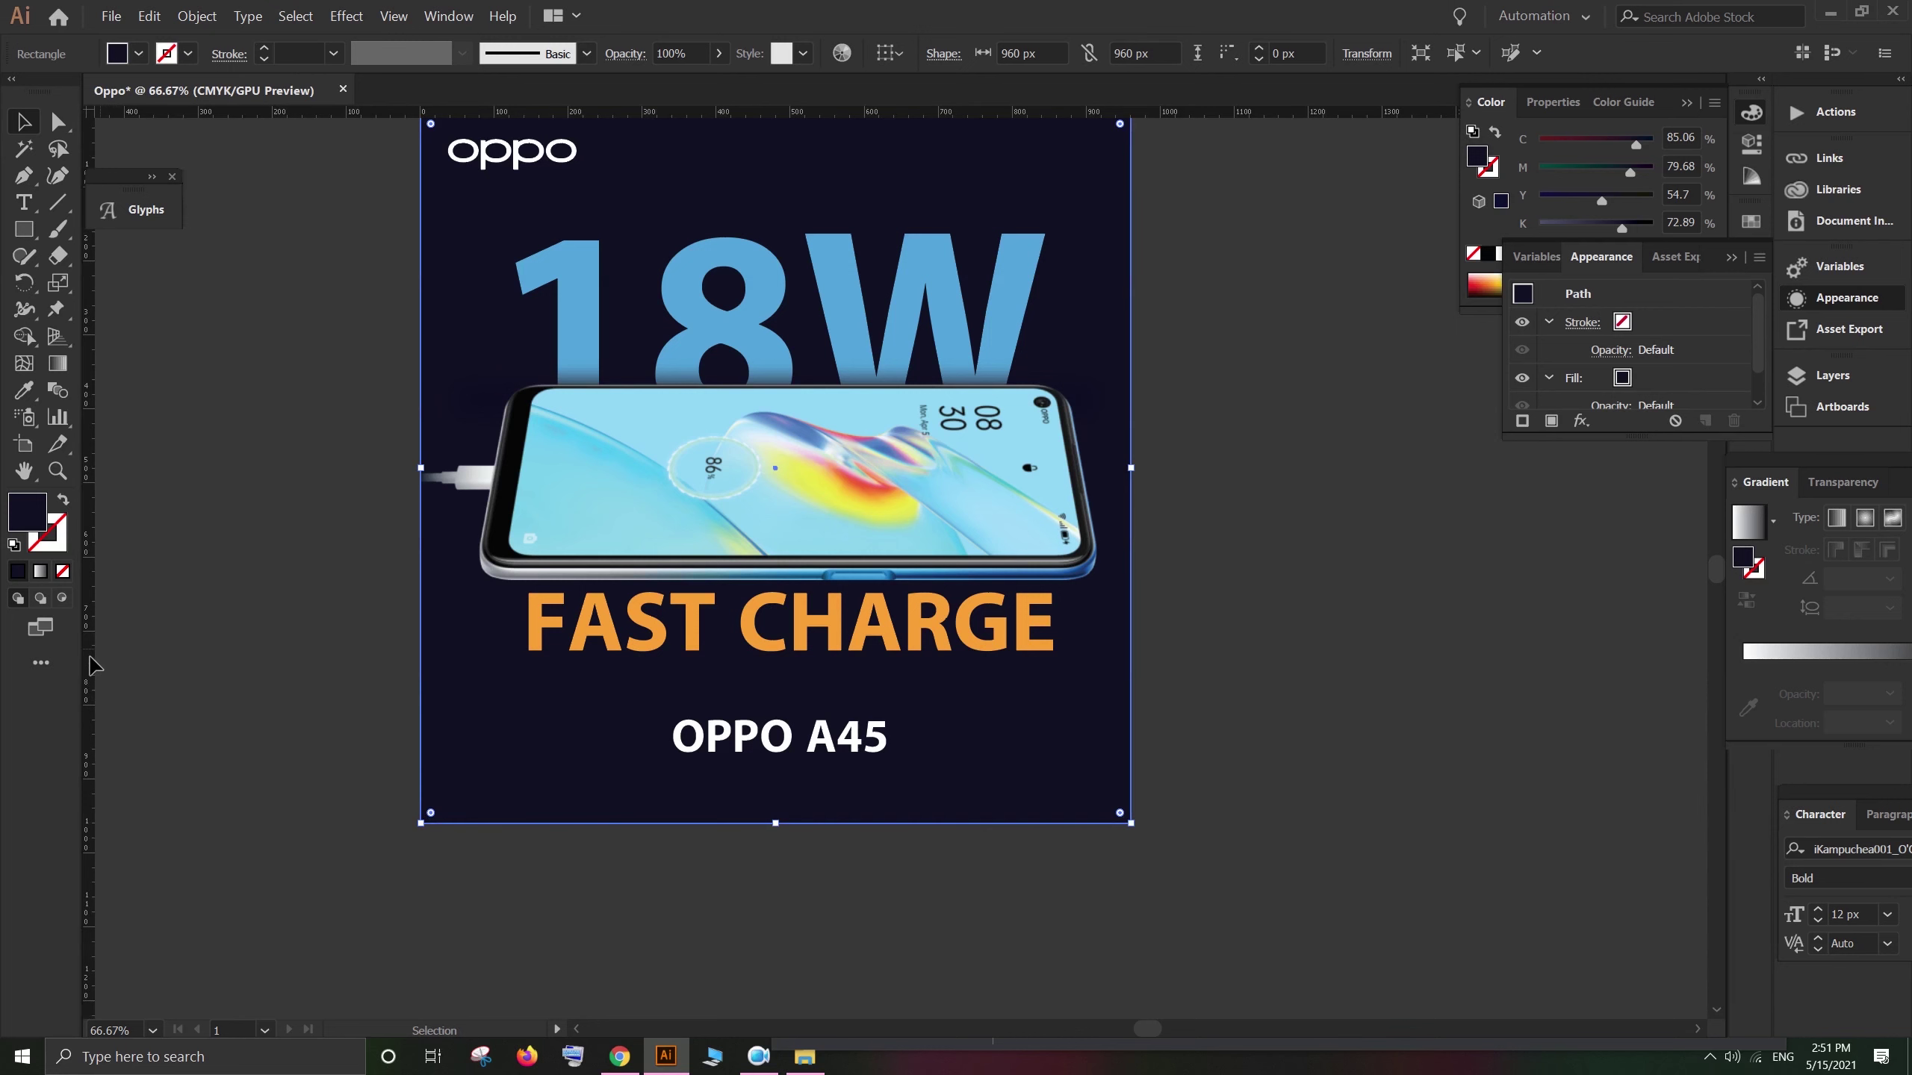
pyautogui.moveTo(91, 652); pyautogui.dragTo(784, 859)
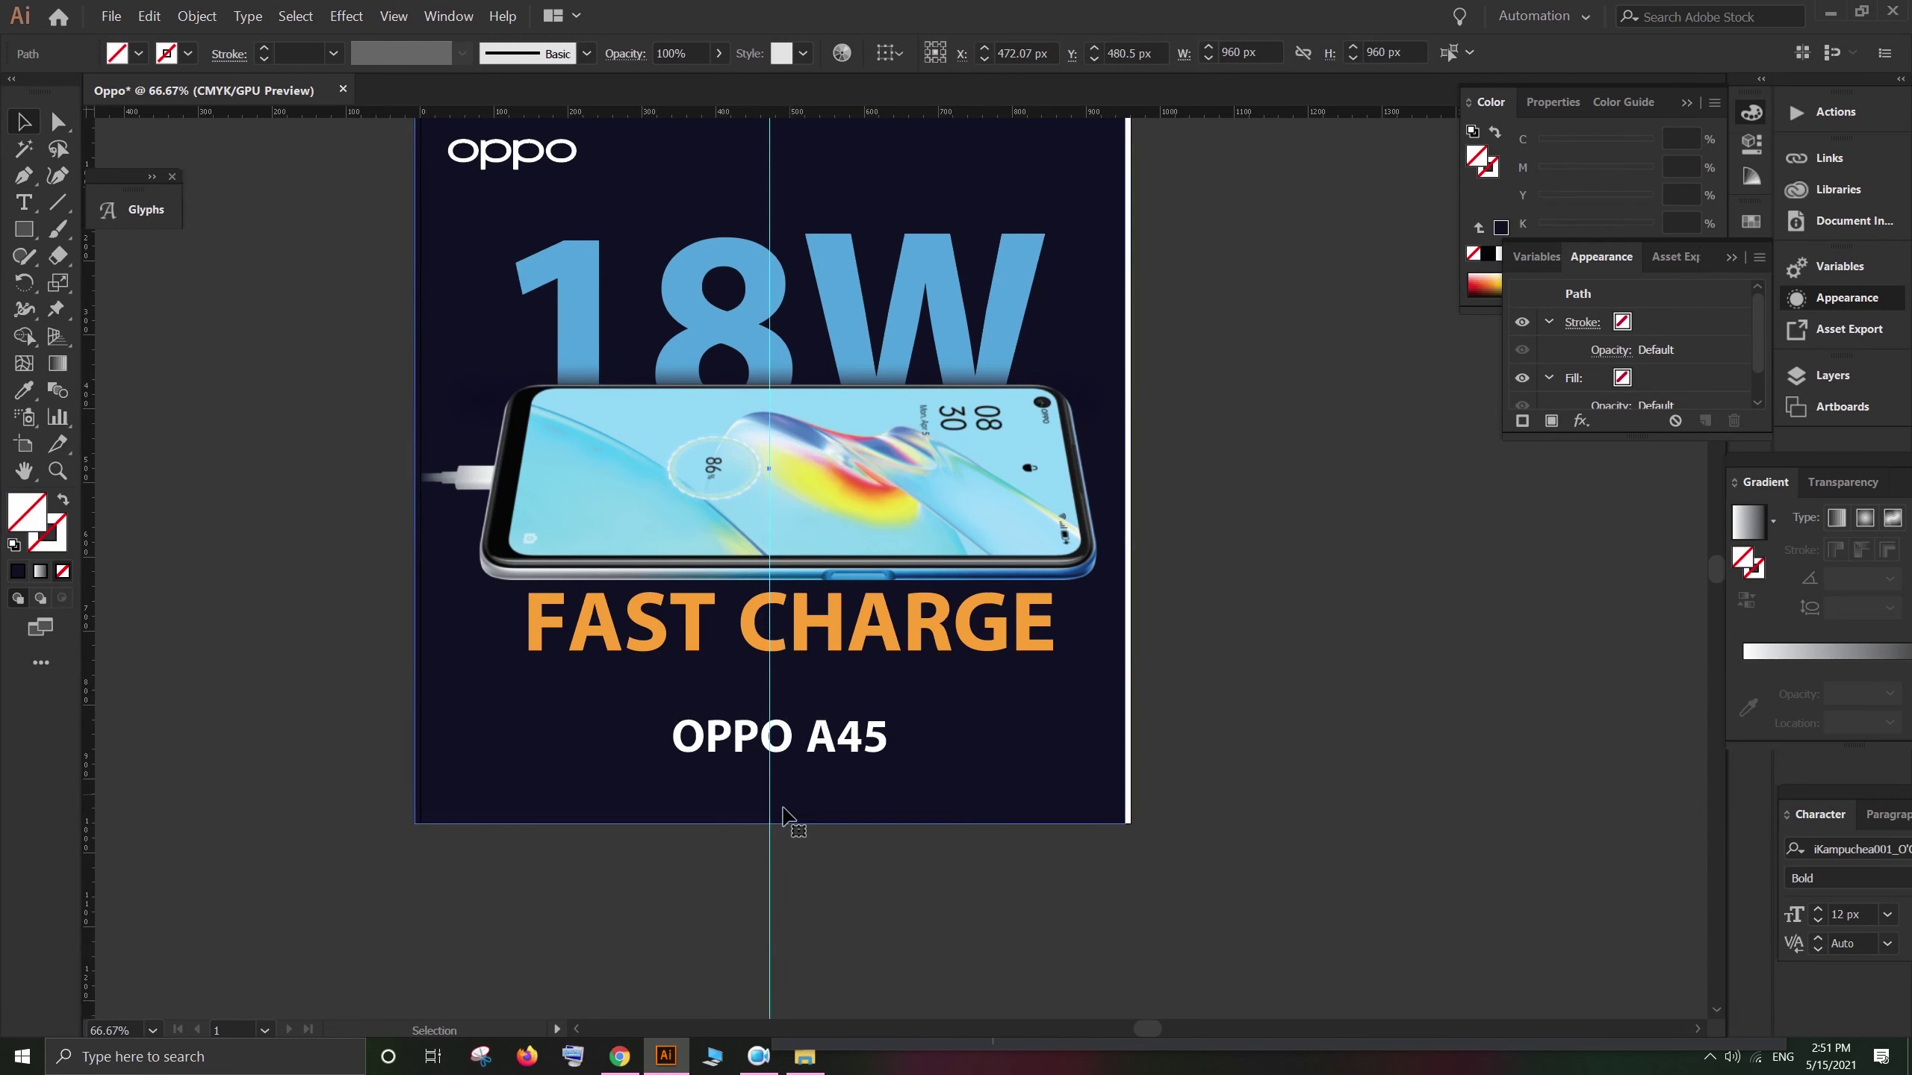
# Step: Move the OPPO A45 text left about 14 px to centre it on the guide, and down about 10 px
pyautogui.click(804, 750)
pyautogui.hotkey('shift', 'Left')
pyautogui.press('Left')
pyautogui.press('Left')
pyautogui.press('Left')
pyautogui.press('Left')
pyautogui.hotkey('shift', 'Down')
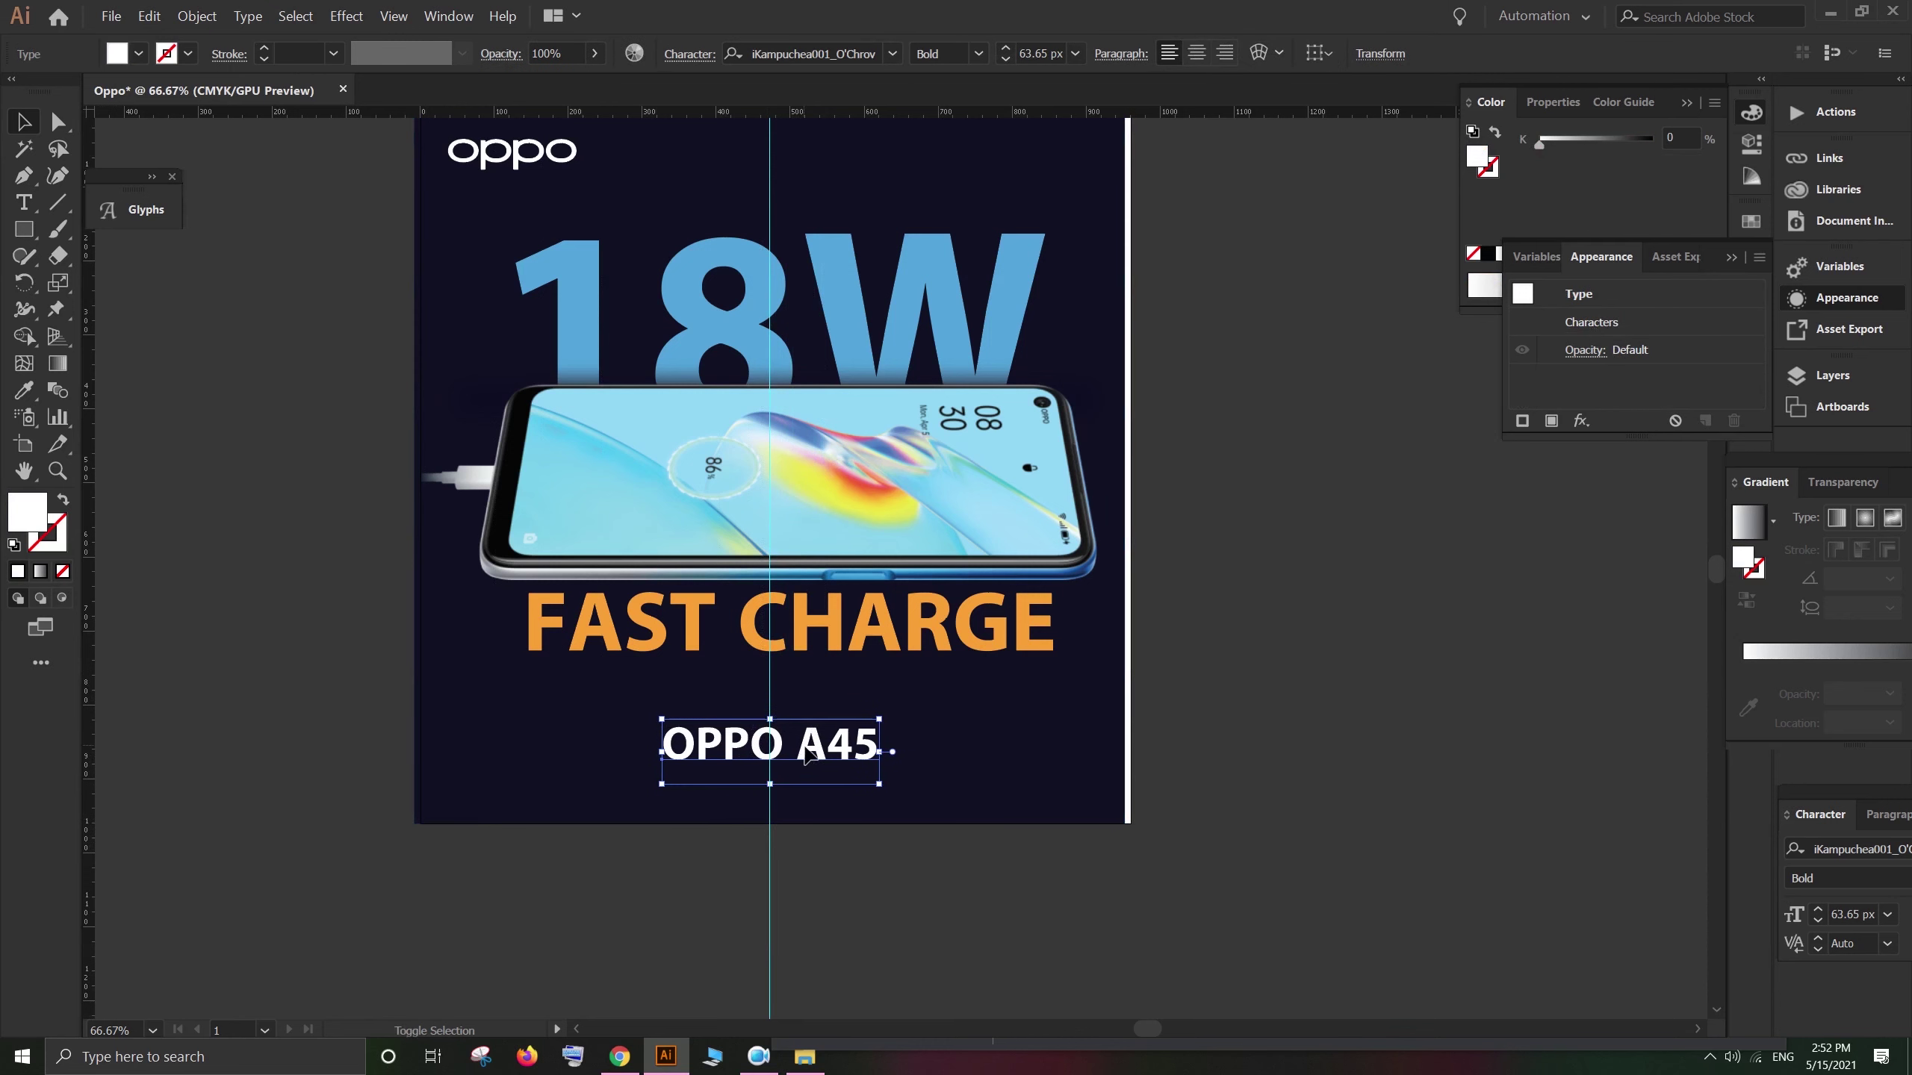
# Step: Move the navy background rectangle back to the right so it covers the whole artboard
pyautogui.click(1098, 787)
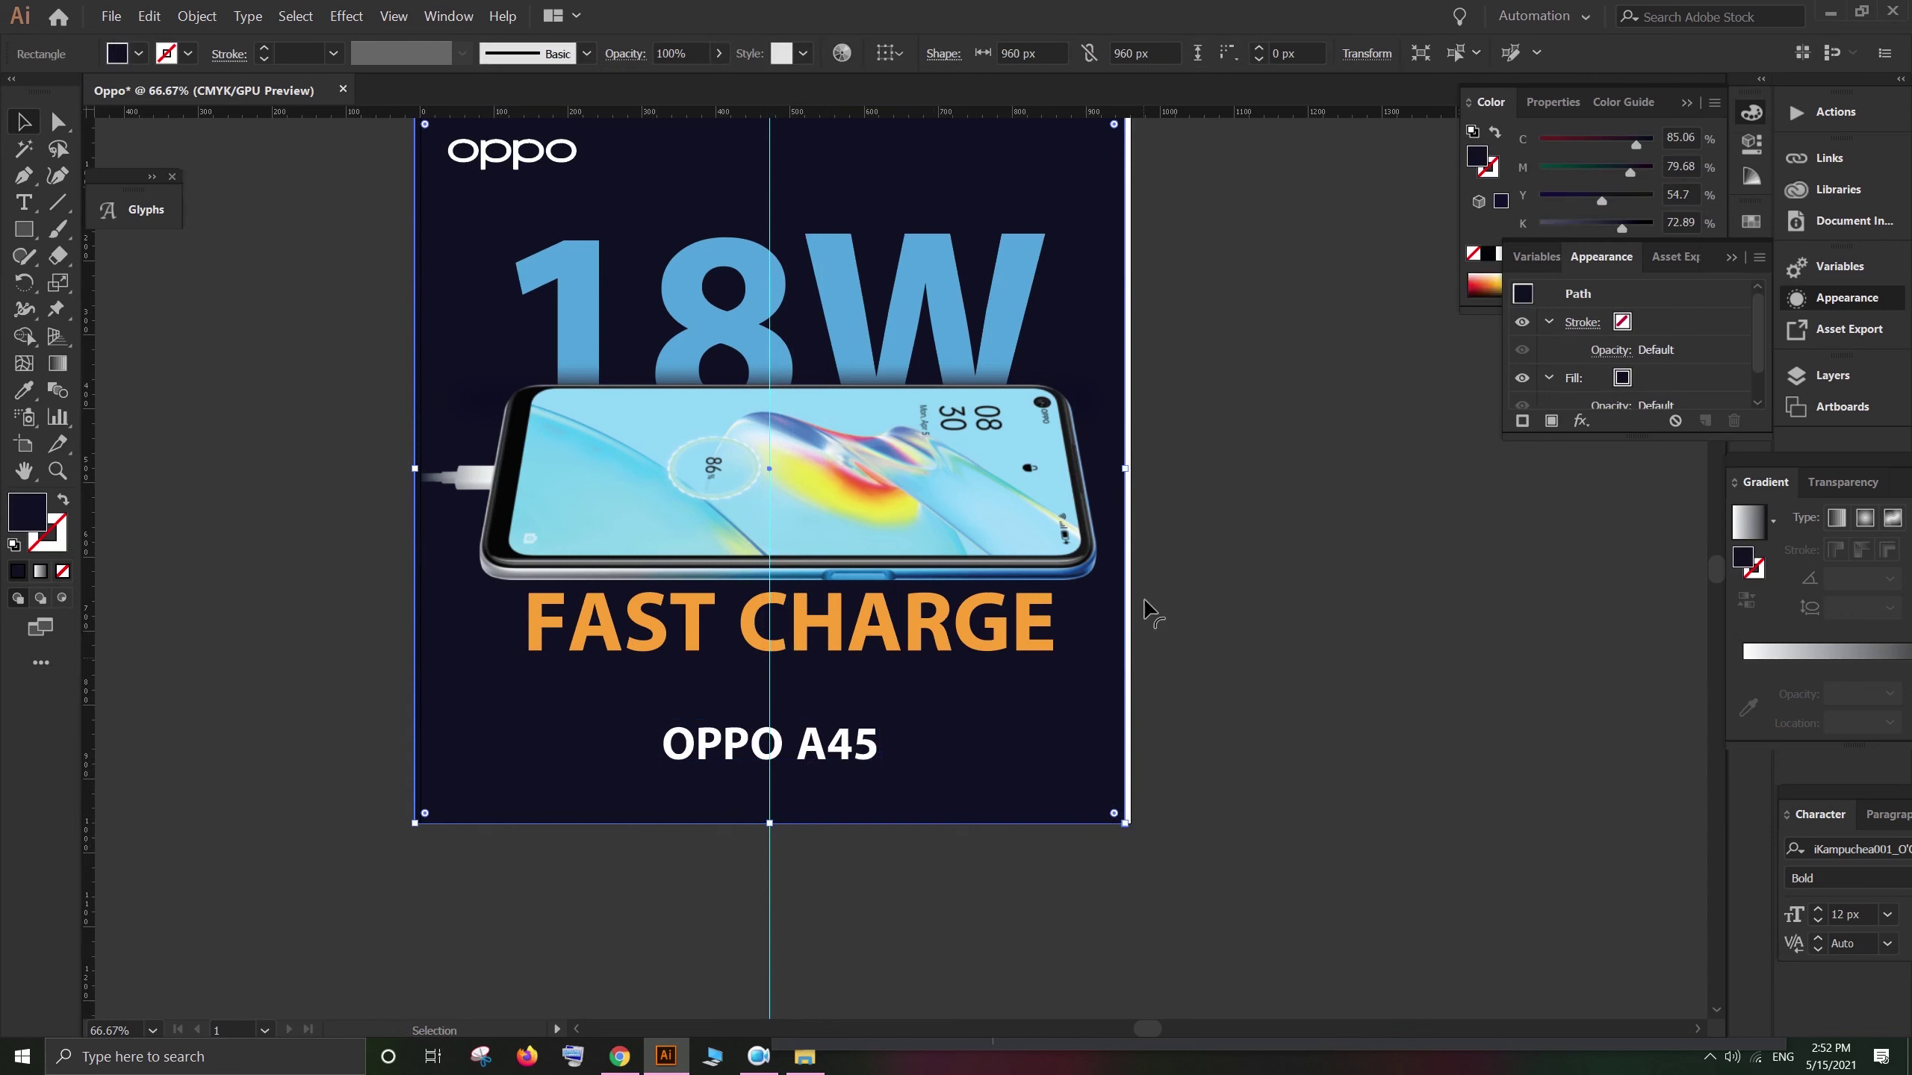
pyautogui.moveTo(1127, 569); pyautogui.dragTo(1127, 558)
pyautogui.hotkey('ctrl', 'z')
pyautogui.moveTo(1106, 708); pyautogui.dragTo(1112, 708)
pyautogui.click(1370, 712)
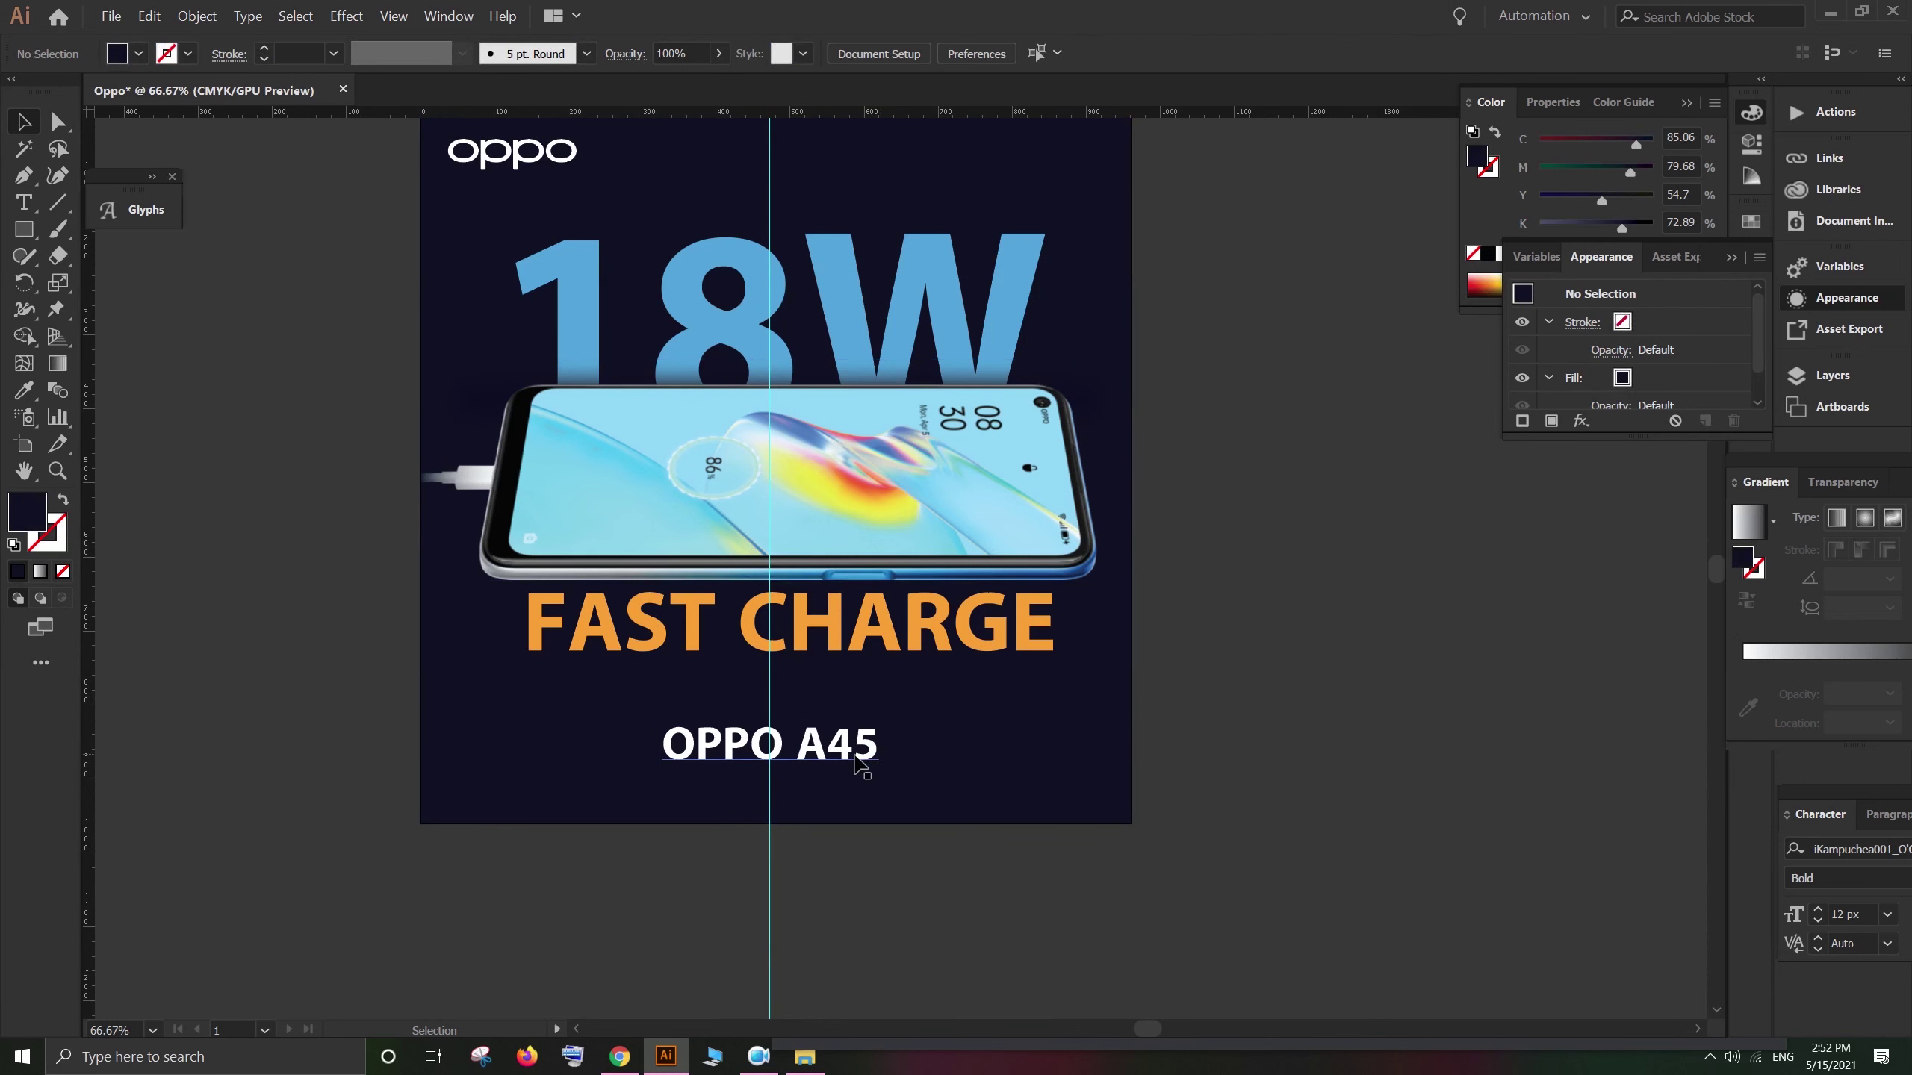
# Step: Nudge the FAST CHARGE text left until it is centred on the vertical guide
pyautogui.click(858, 762)
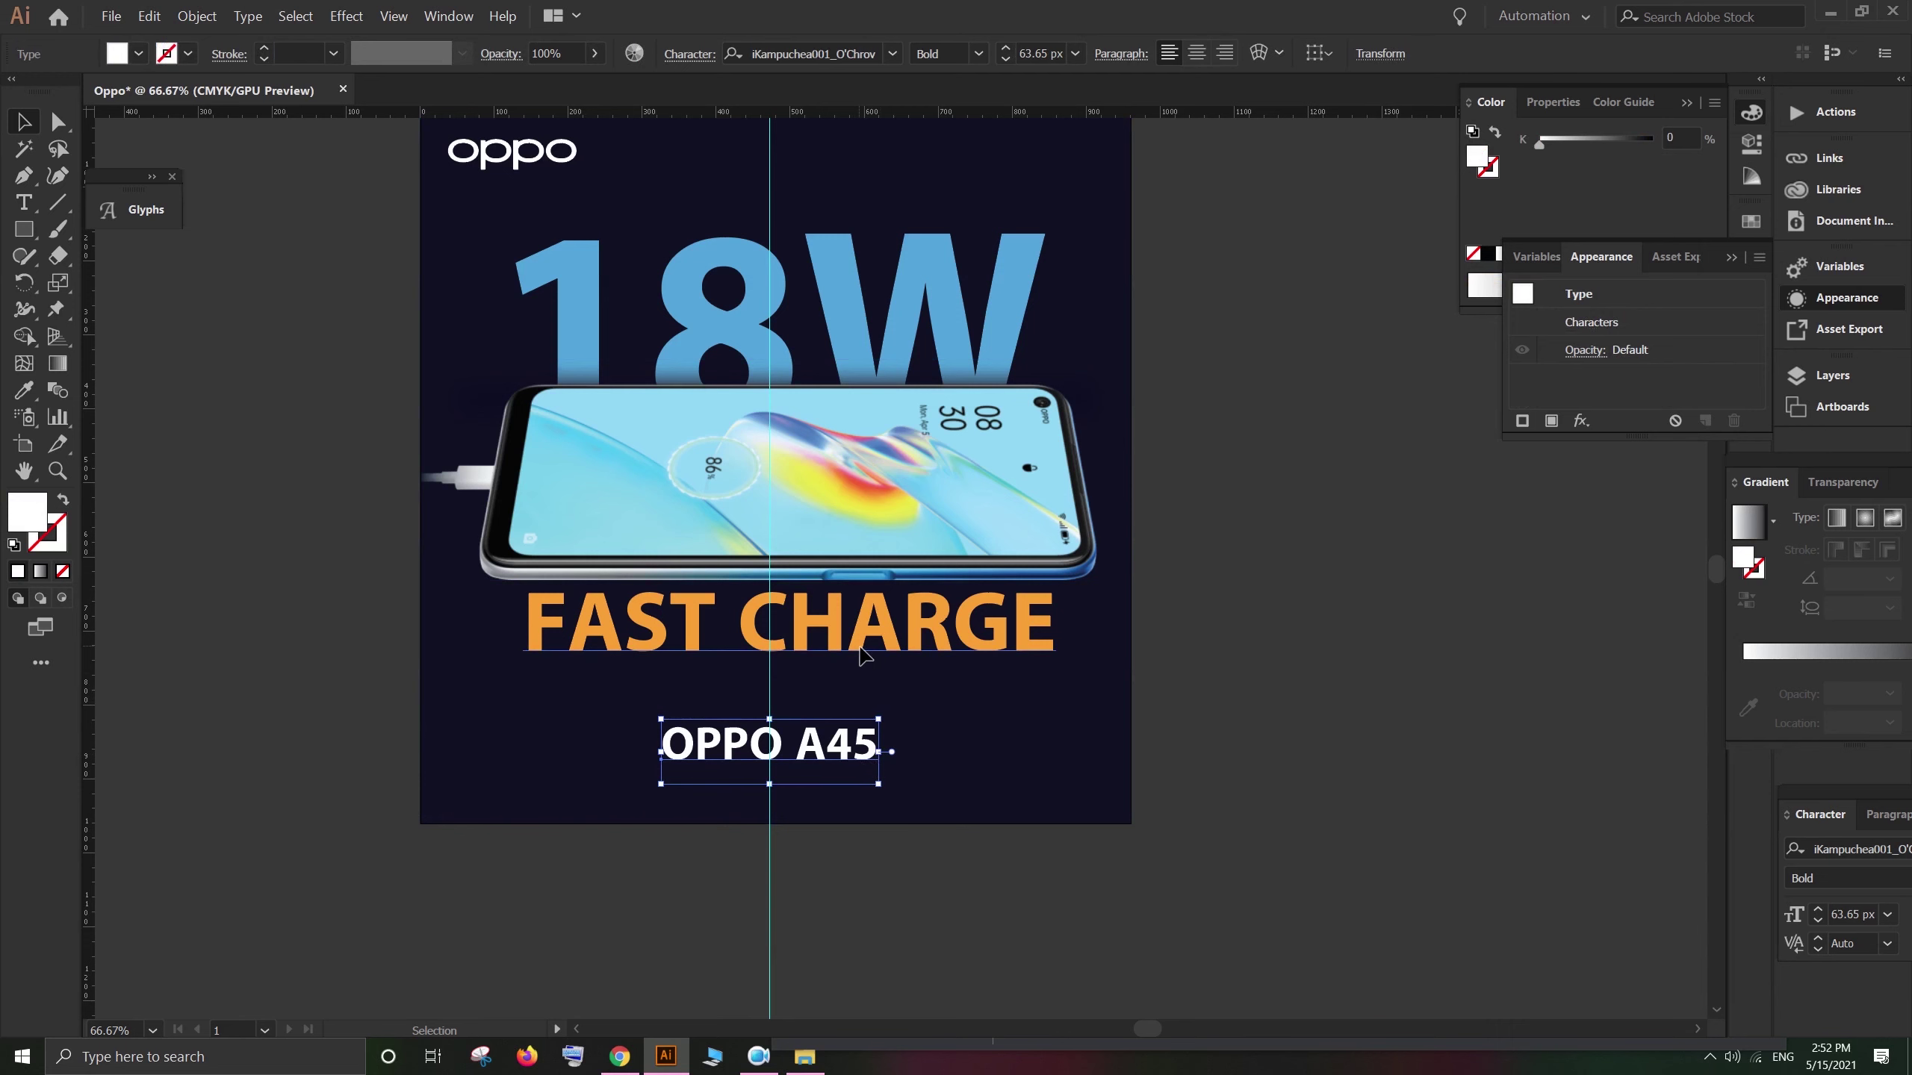
pyautogui.click(865, 665)
pyautogui.hotkey('shift', 'Left')
pyautogui.hotkey('shift', 'Left')
pyautogui.hotkey('shift', 'Left')
pyautogui.hotkey('shift', 'Left')
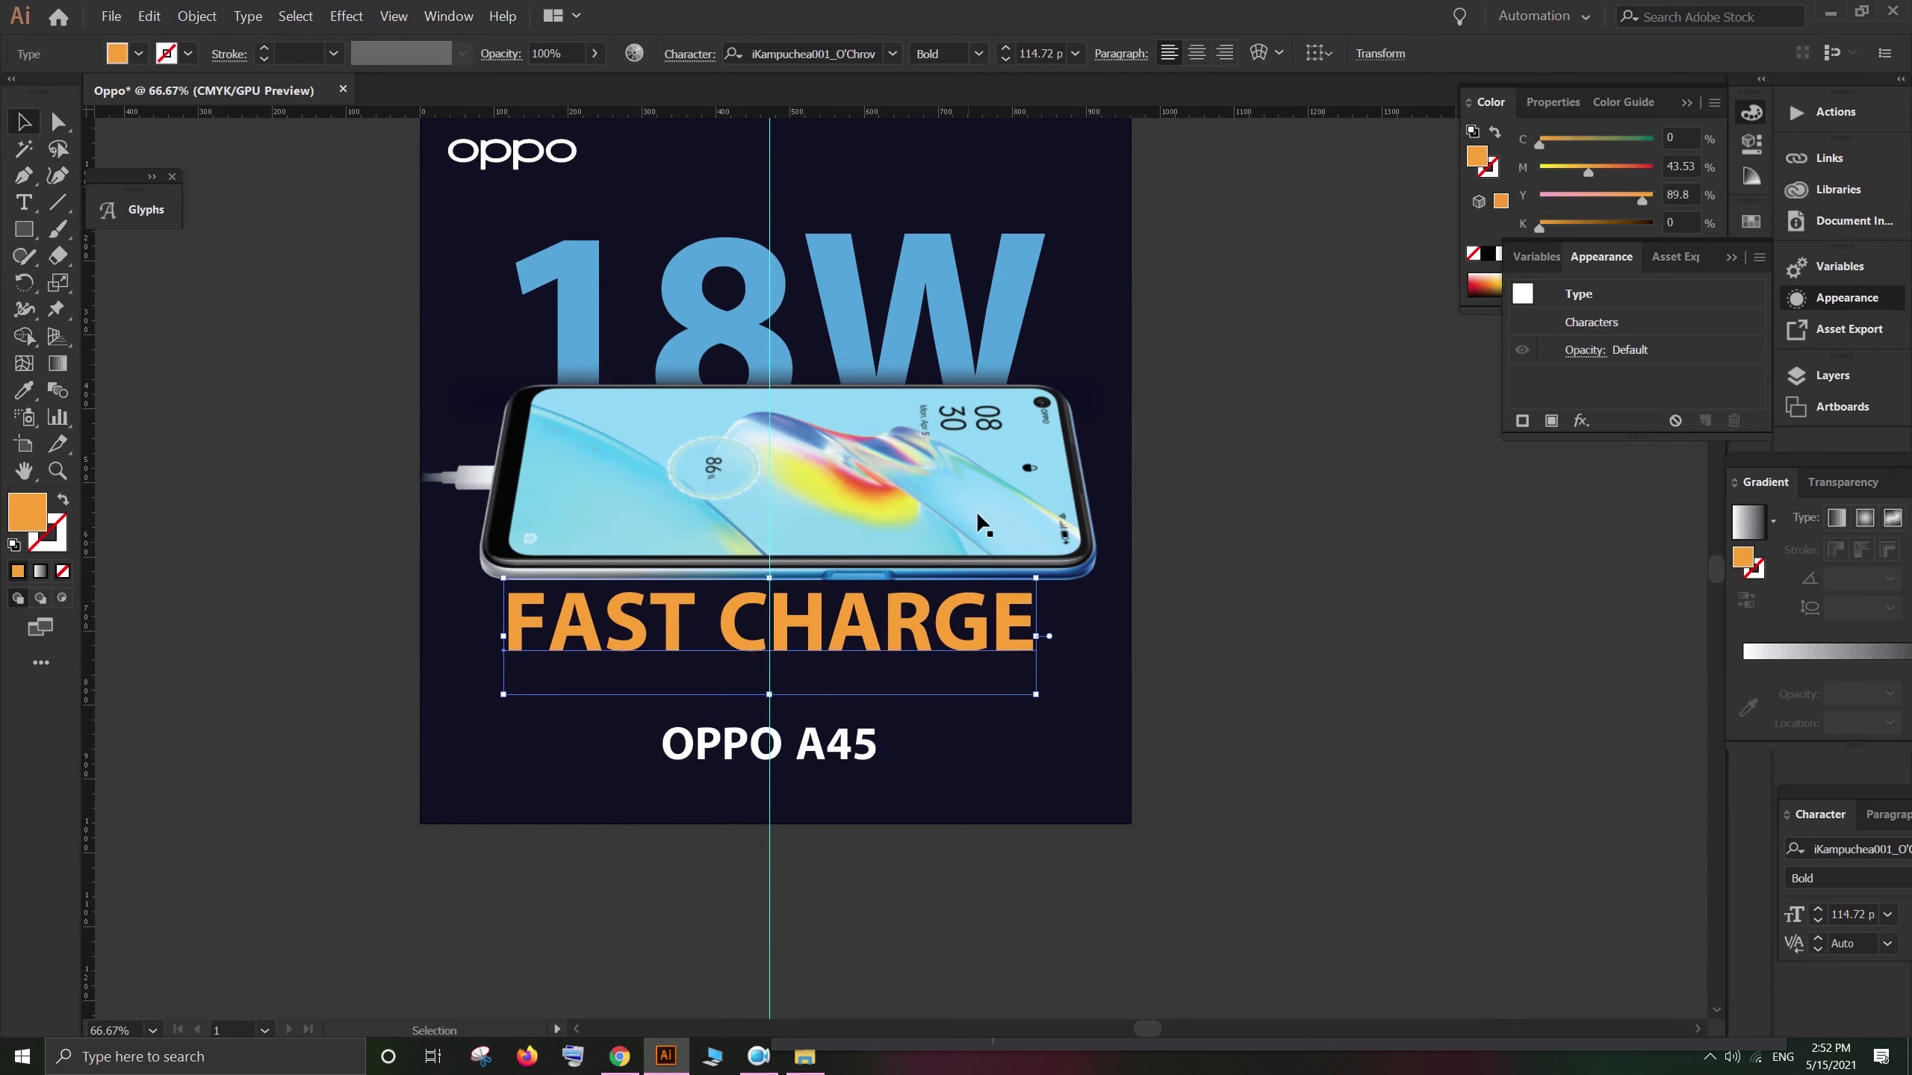
# Step: Nudge the phone image left about 3 px
pyautogui.click(989, 481)
pyautogui.press('Left')
pyautogui.press('Left')
pyautogui.press('Left')
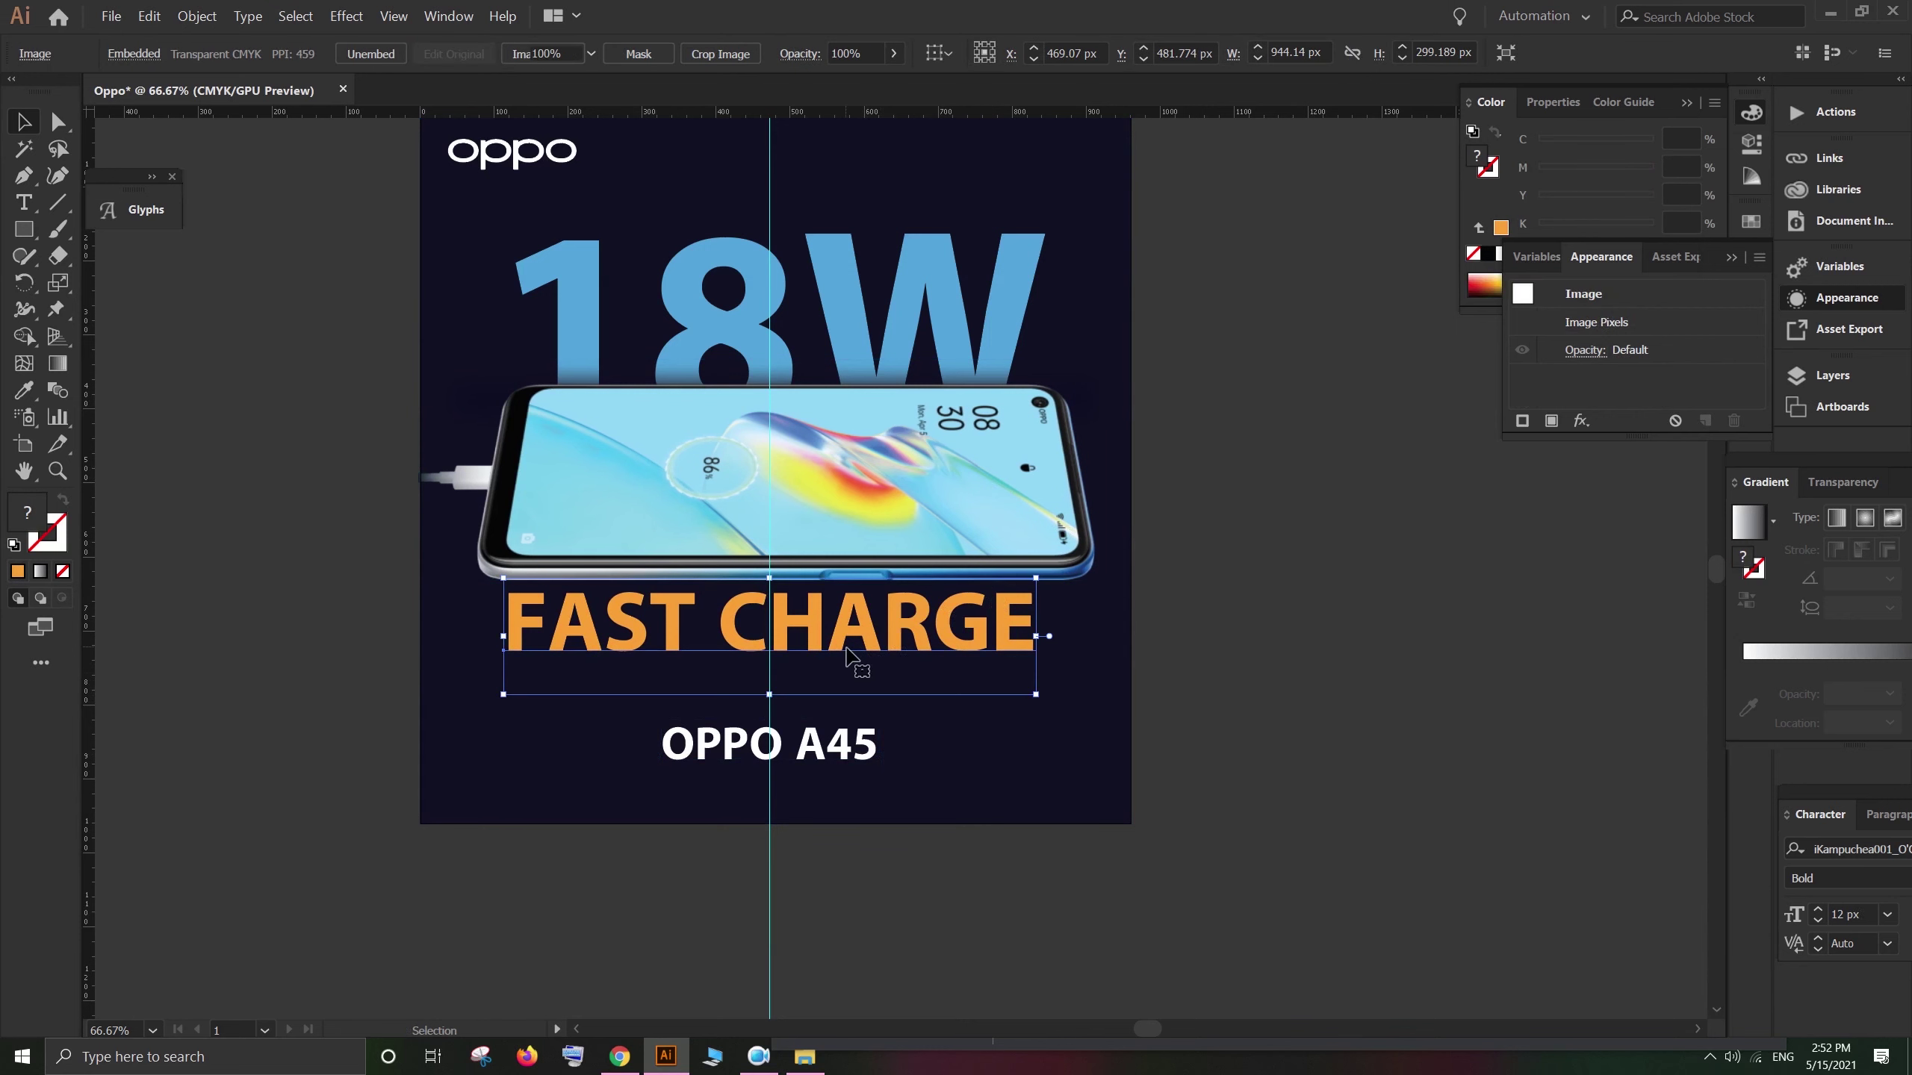
# Step: Nudge the FAST CHARGE text back right about 22 px to line it up under the phone
pyautogui.click(847, 649)
pyautogui.hotkey('shift', 'Right')
pyautogui.hotkey('shift', 'Right')
pyautogui.hotkey('shift', 'Right')
pyautogui.press('Right')
pyautogui.click(946, 477)
pyautogui.click(848, 648)
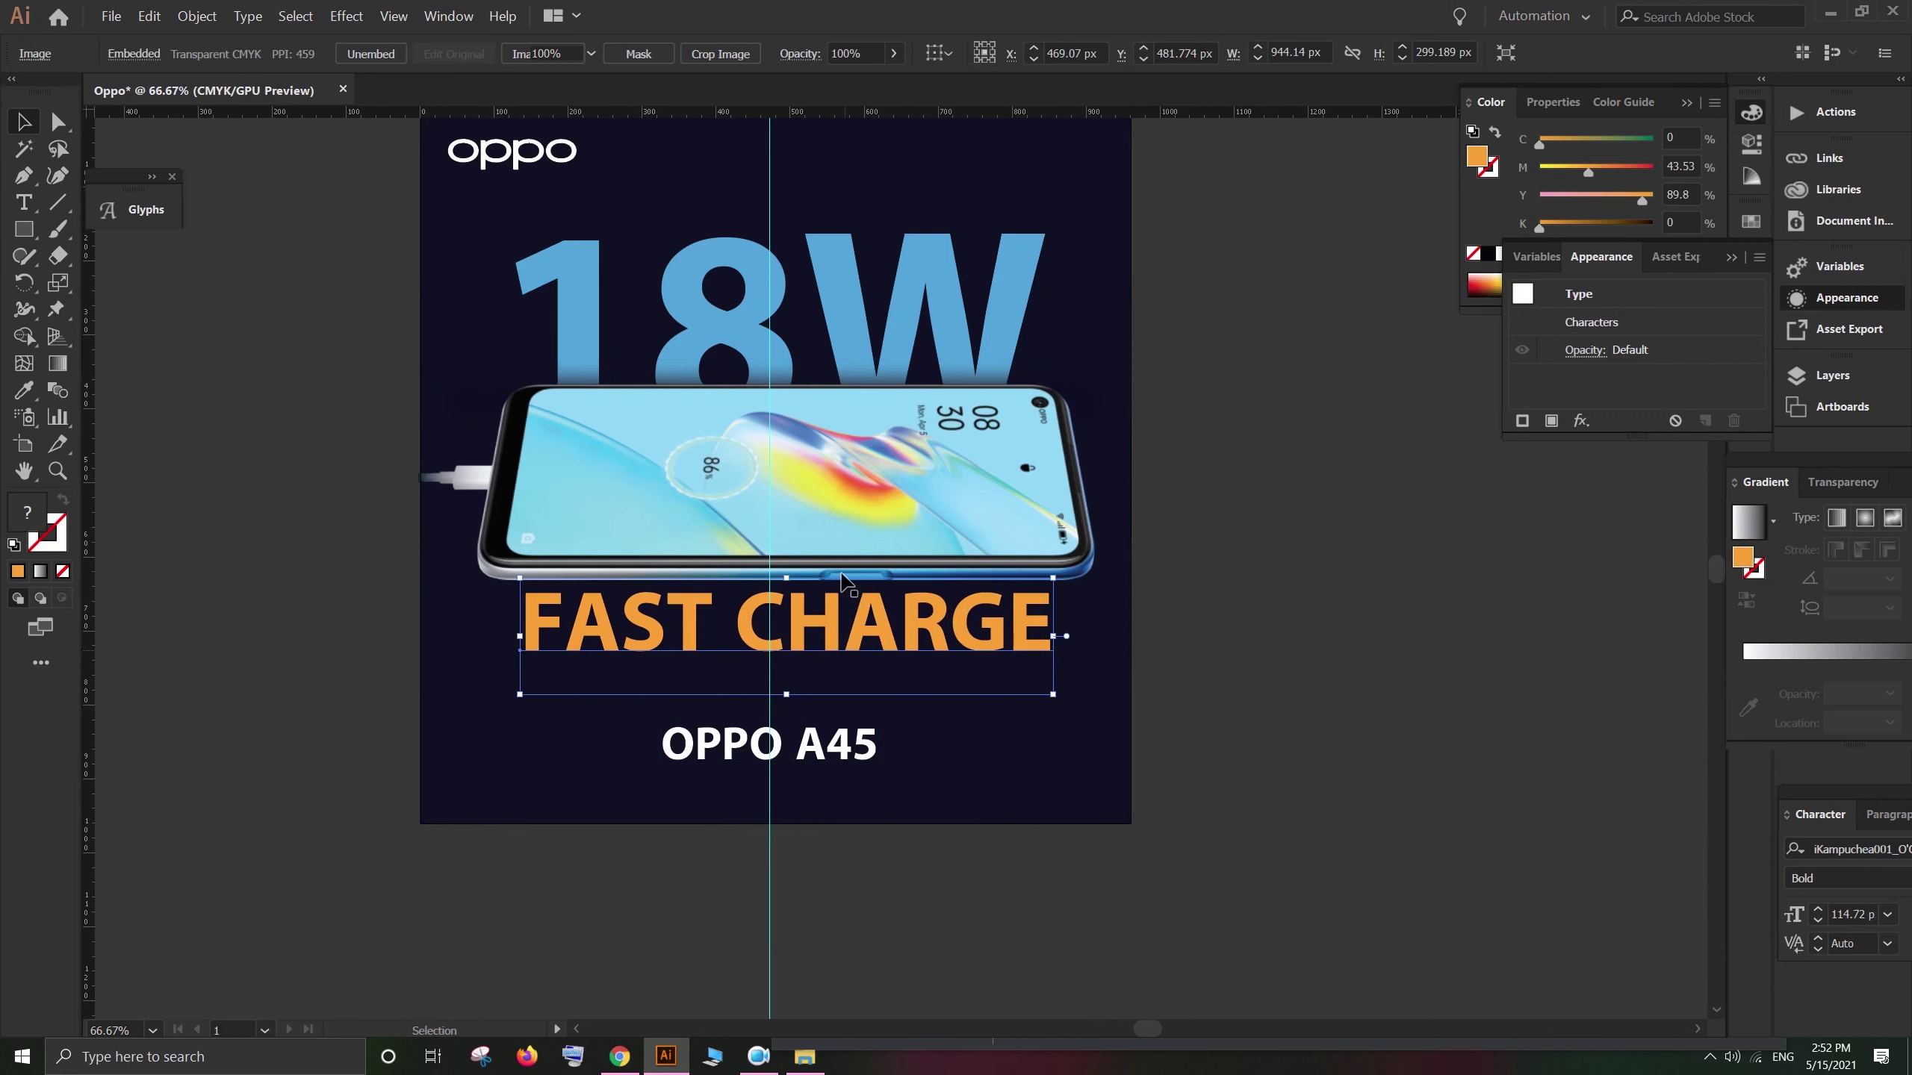
# Step: Nudge the 18W text right 1 px
pyautogui.click(958, 485)
pyautogui.click(928, 269)
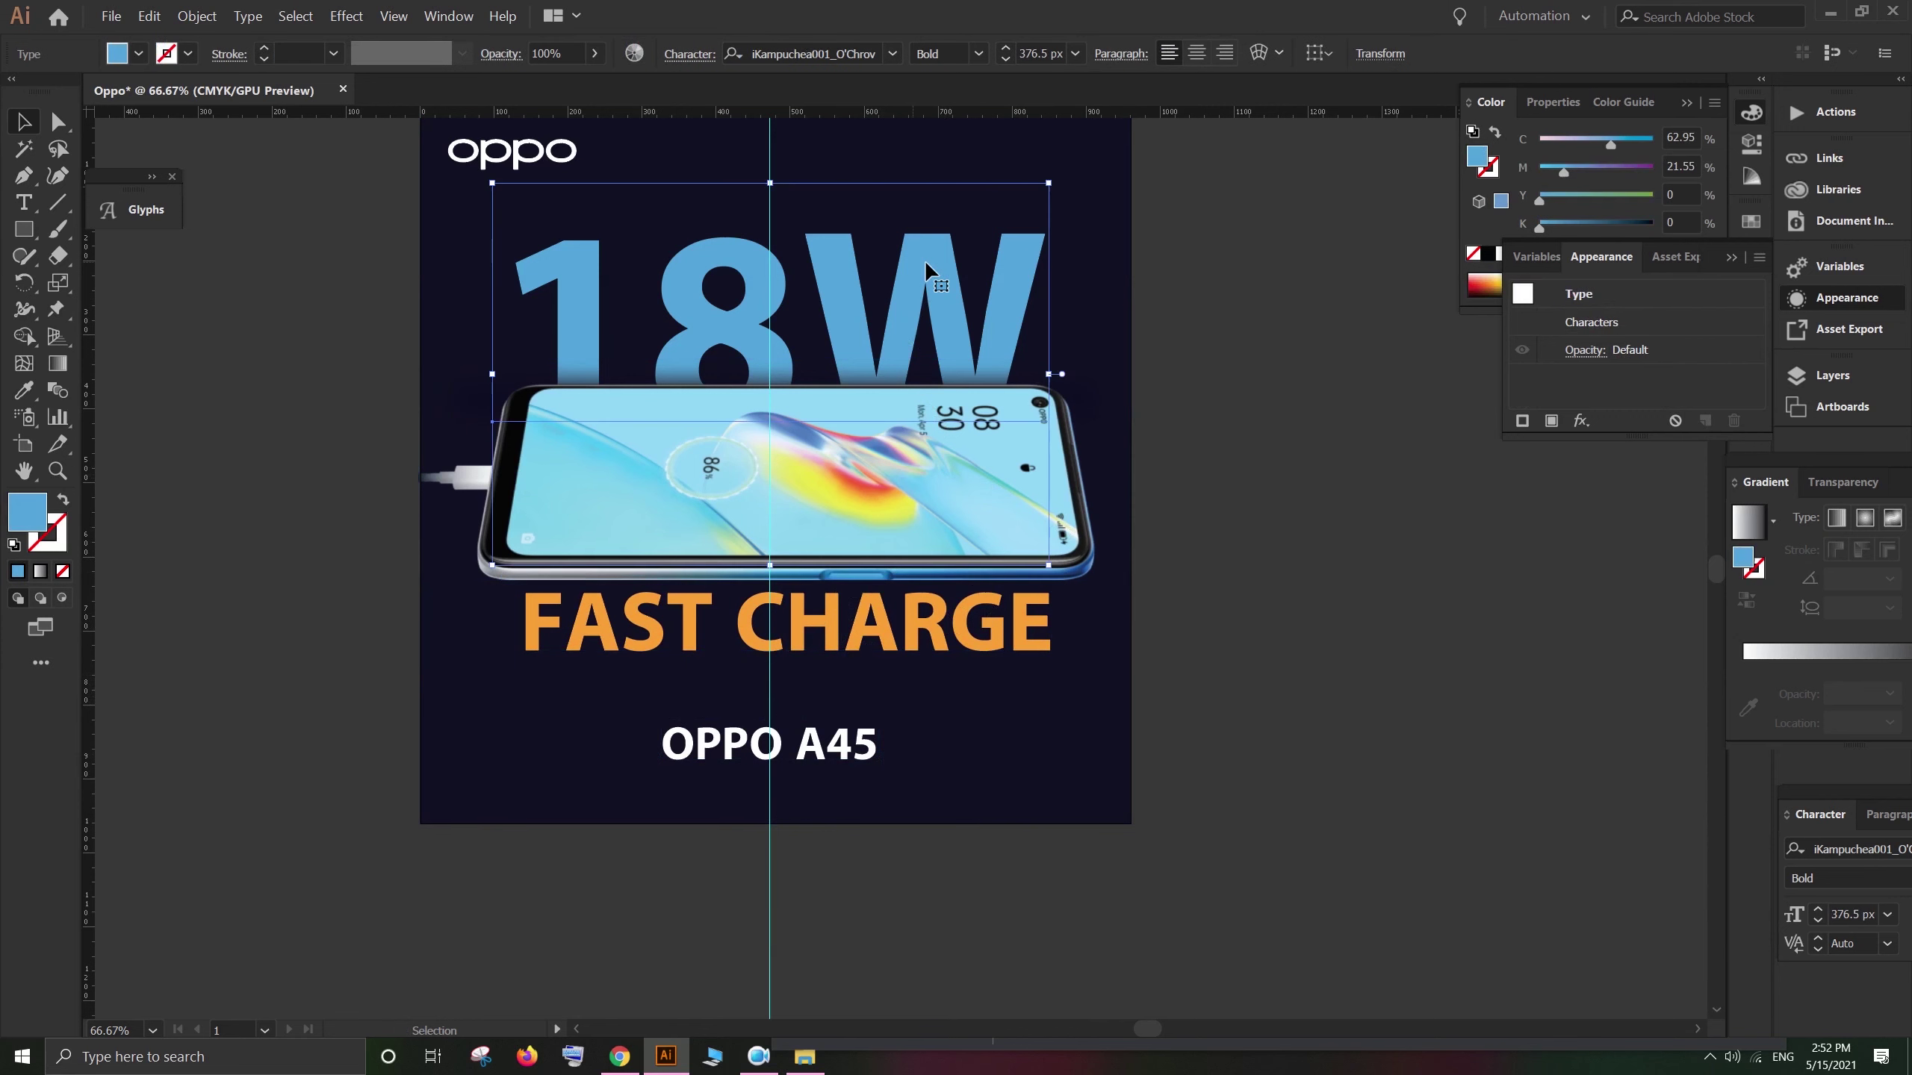
pyautogui.press('Right')
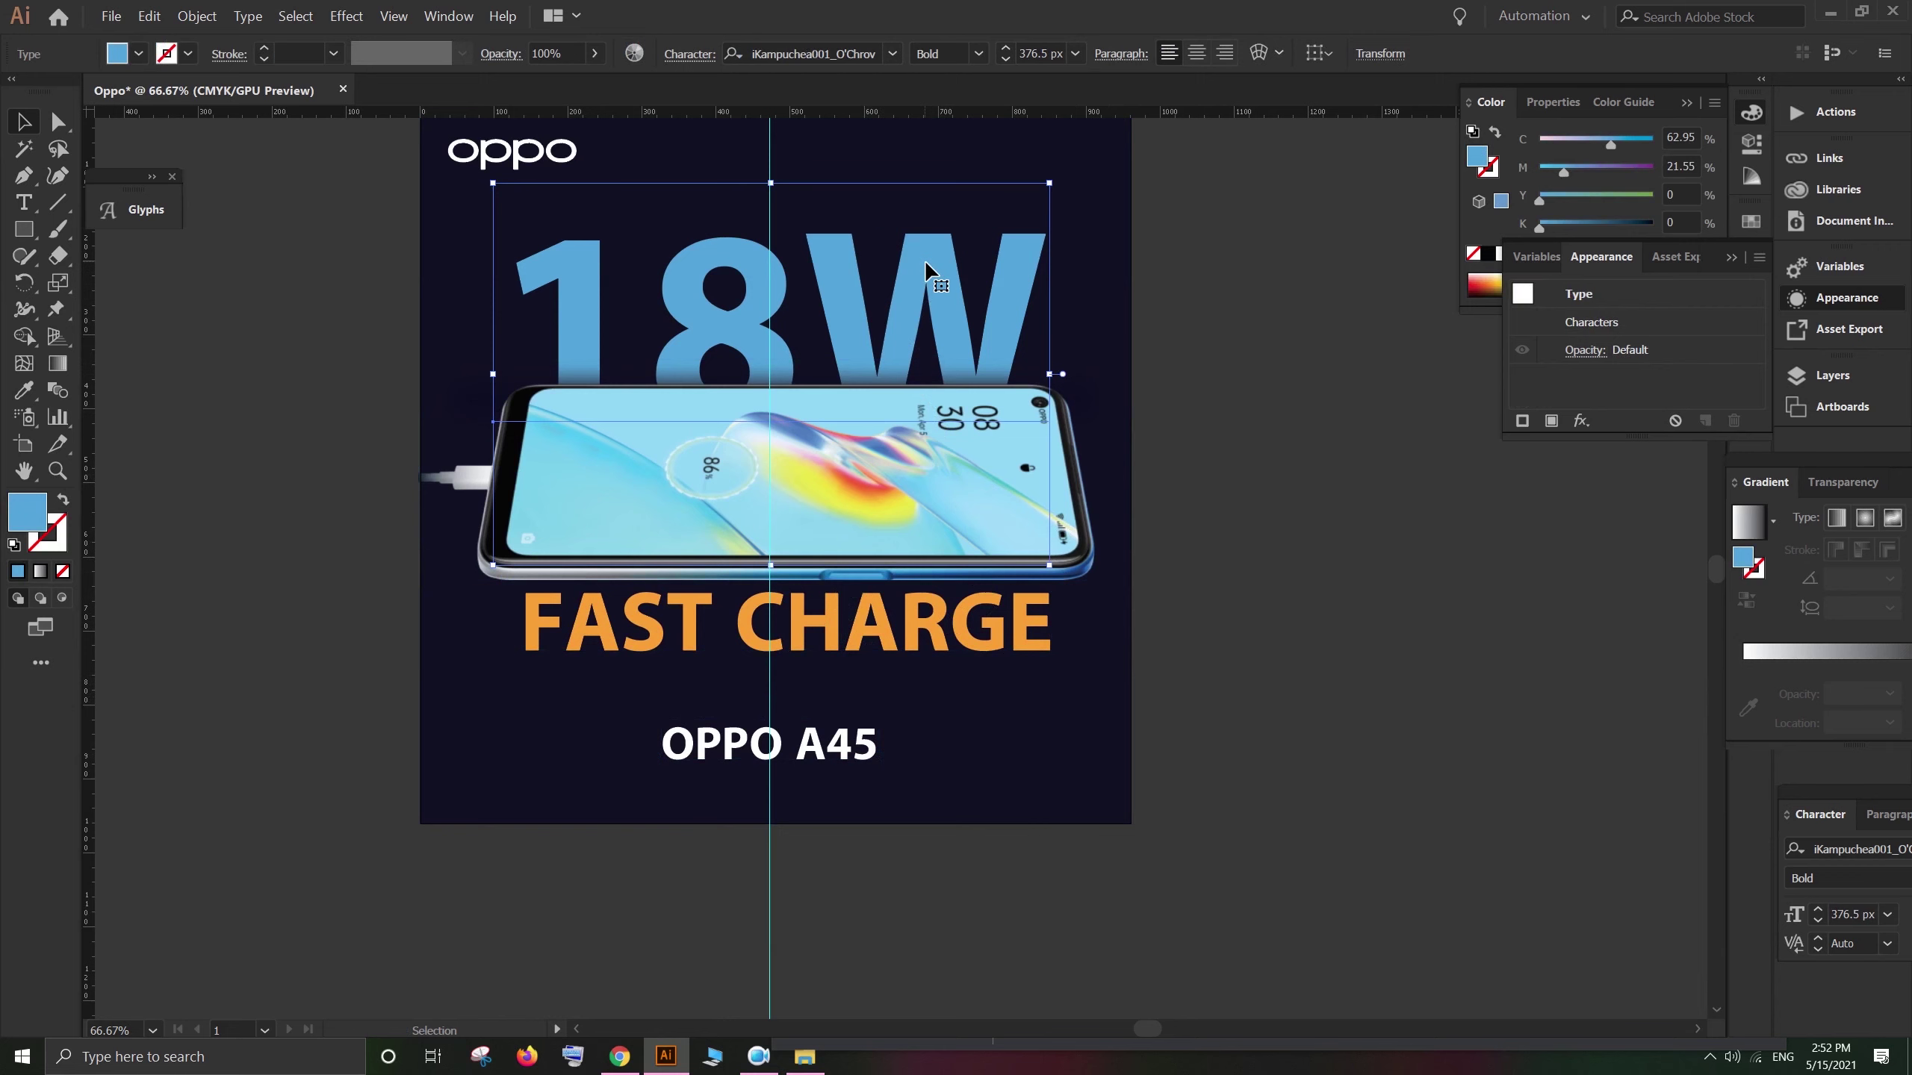
# Step: Delete the vertical centre guide from the artwork
pyautogui.hotkey('ctrl', '-')
pyautogui.moveTo(1395, 642); pyautogui.dragTo(1300, 515)
pyautogui.click(798, 942)
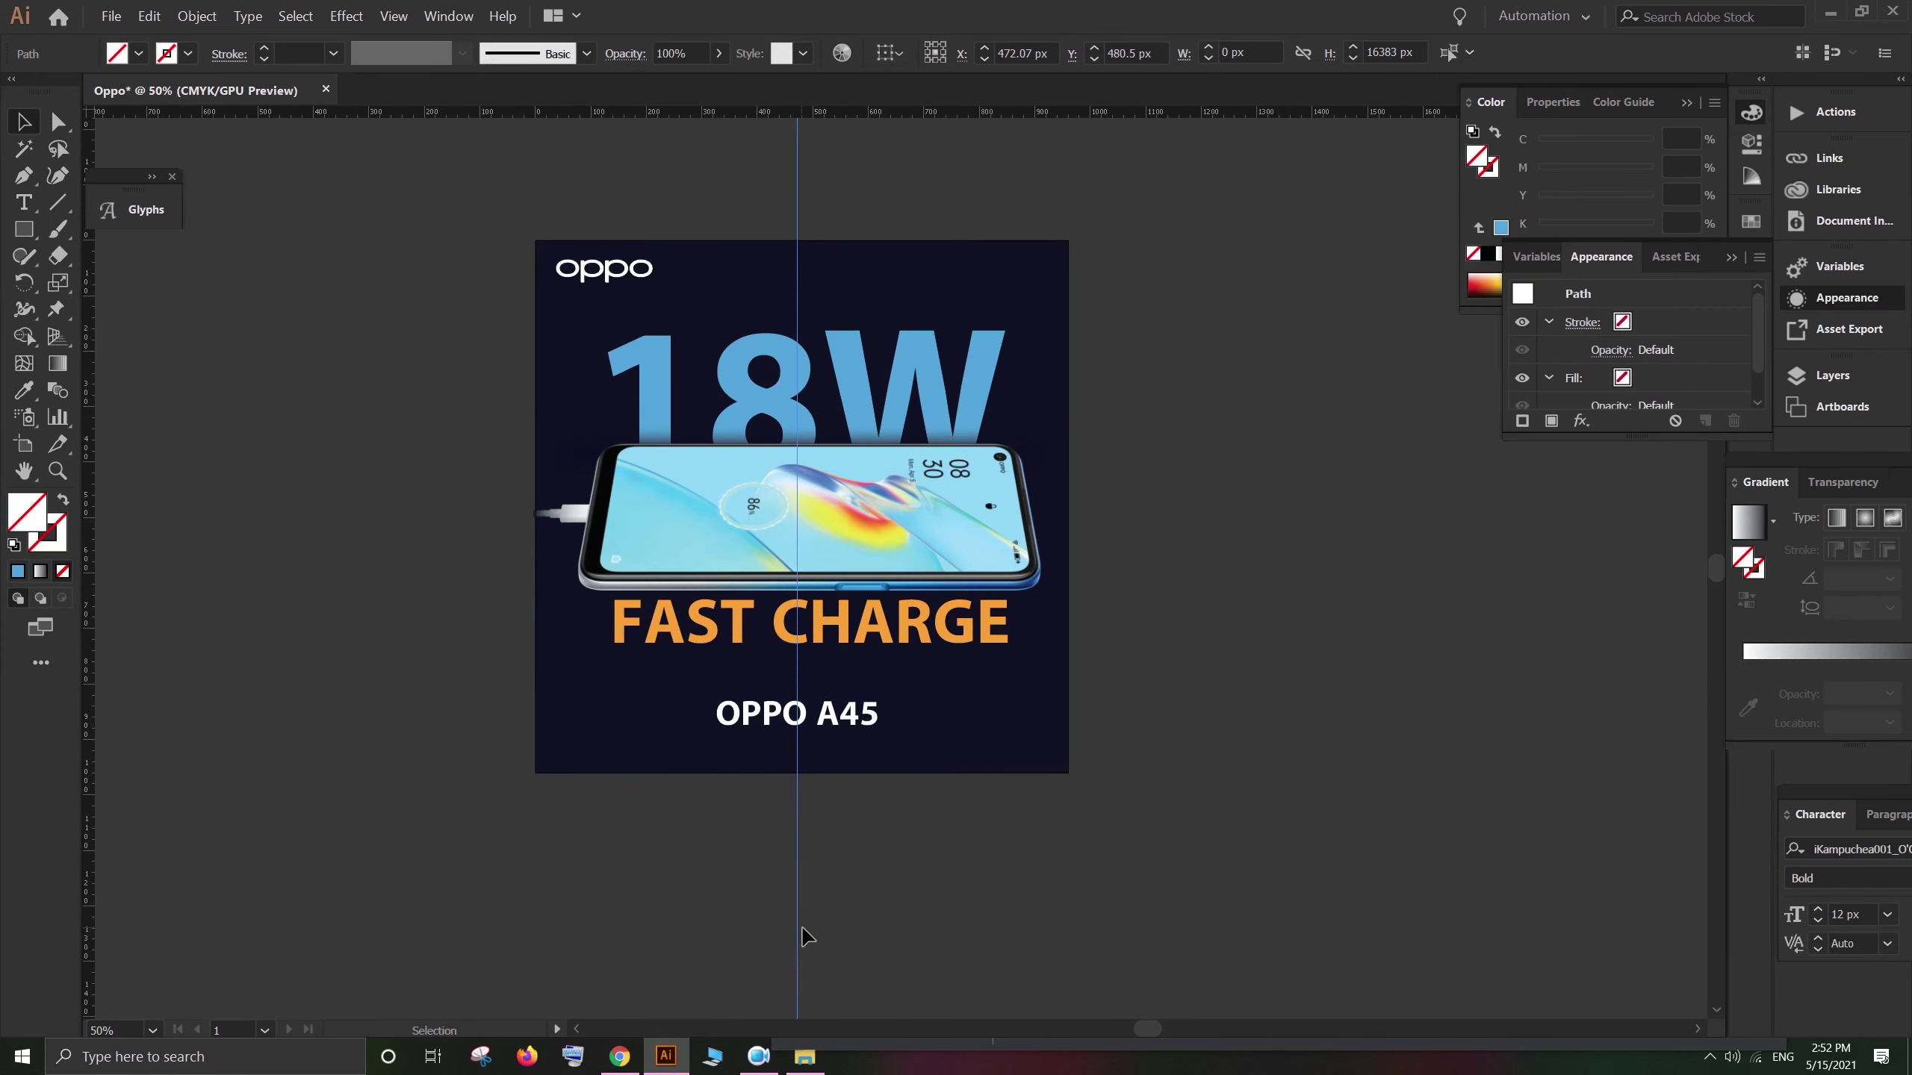
pyautogui.moveTo(799, 904); pyautogui.dragTo(1122, 889)
pyautogui.press('Delete')
pyautogui.moveTo(1131, 824); pyautogui.dragTo(1084, 827)
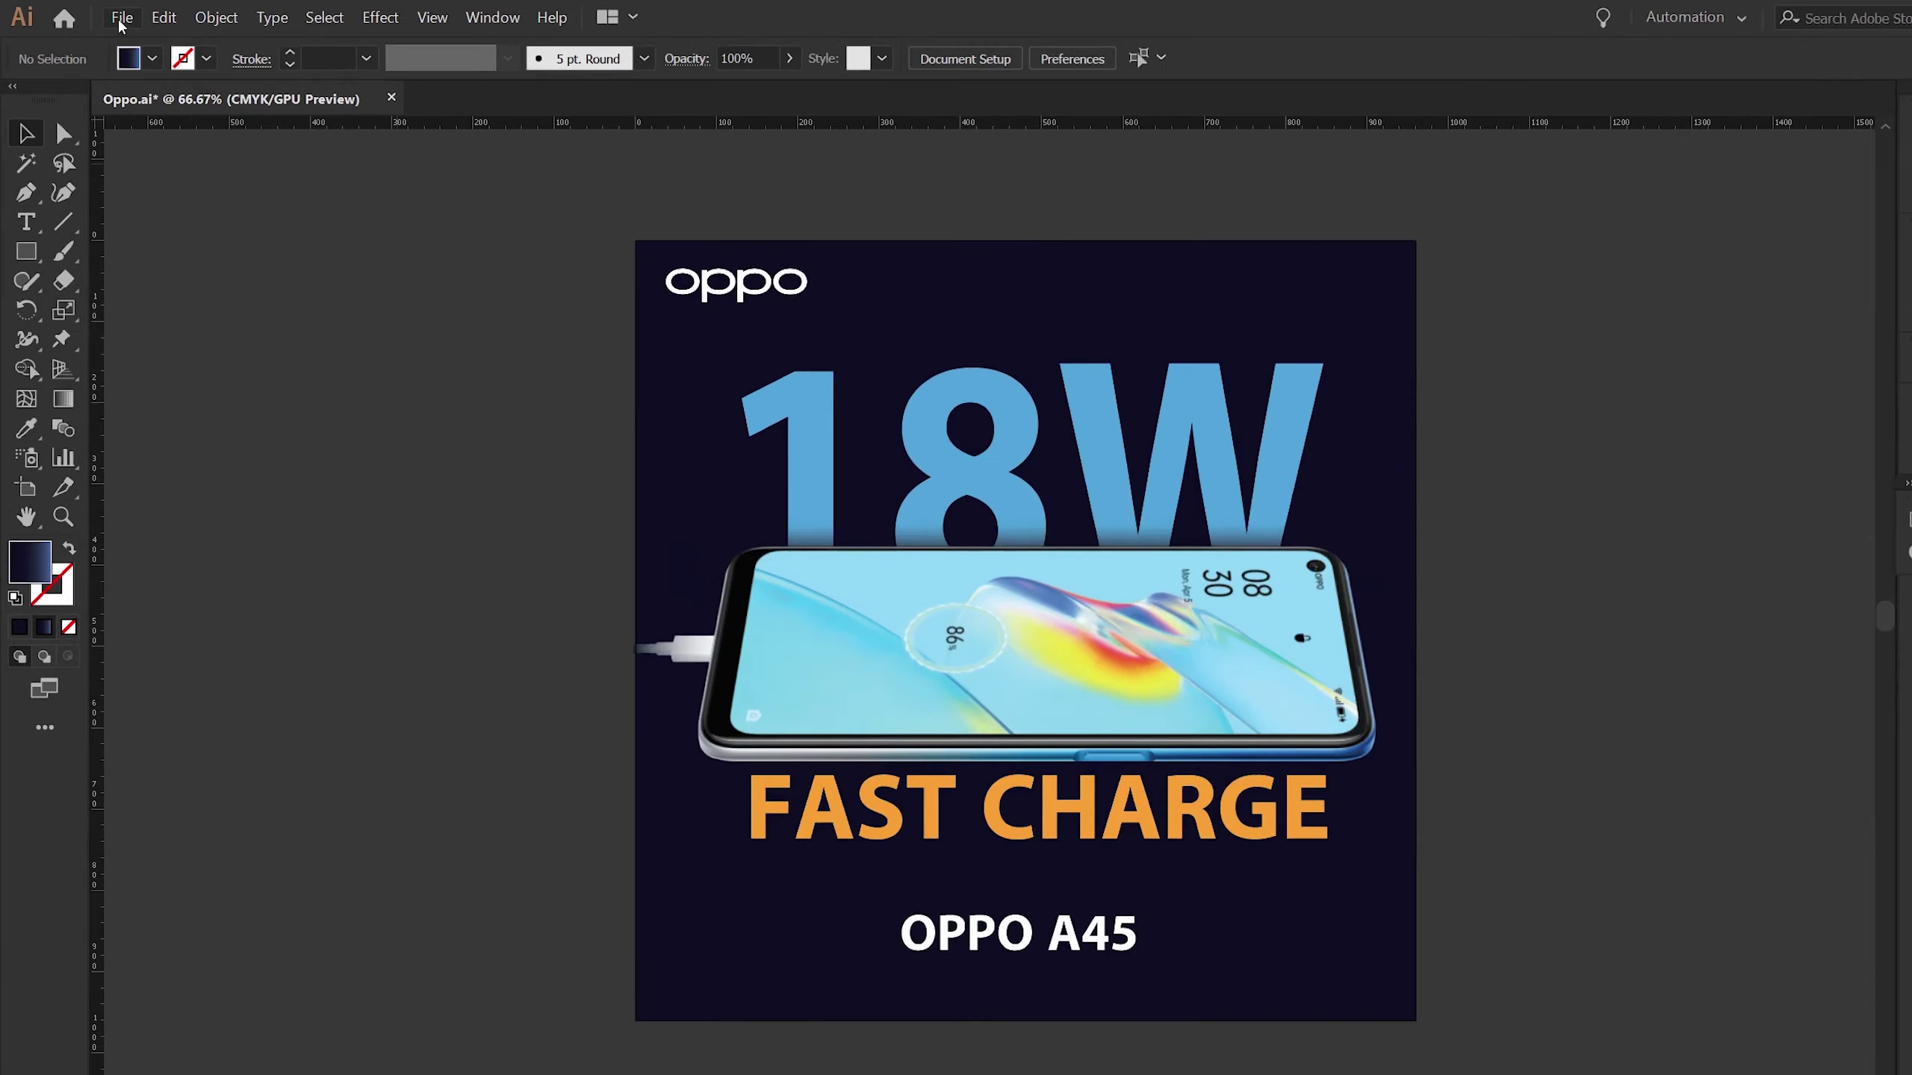
# Step: Start exporting the design as a JPEG named "Oppo final" in the Oppo project's Save folder
pyautogui.click(111, 16)
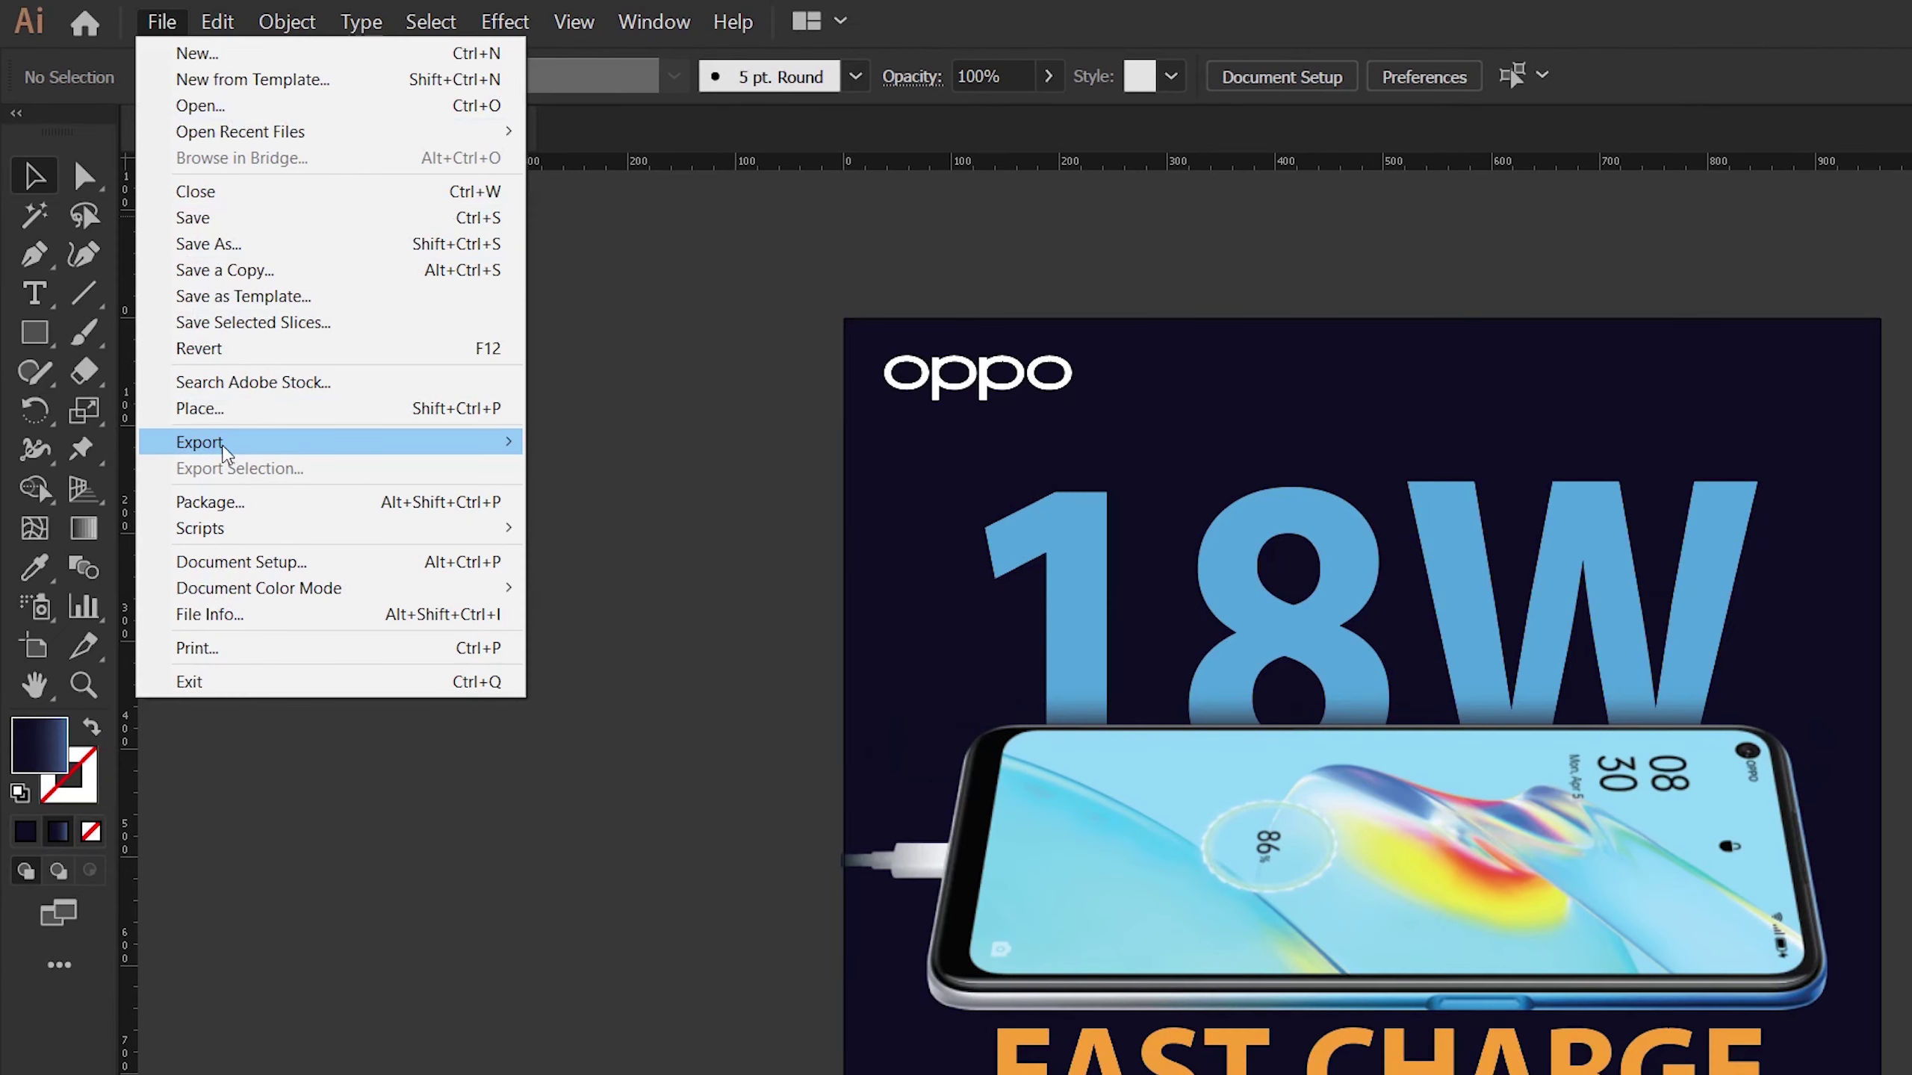
pyautogui.moveTo(226, 450)
pyautogui.click(602, 469)
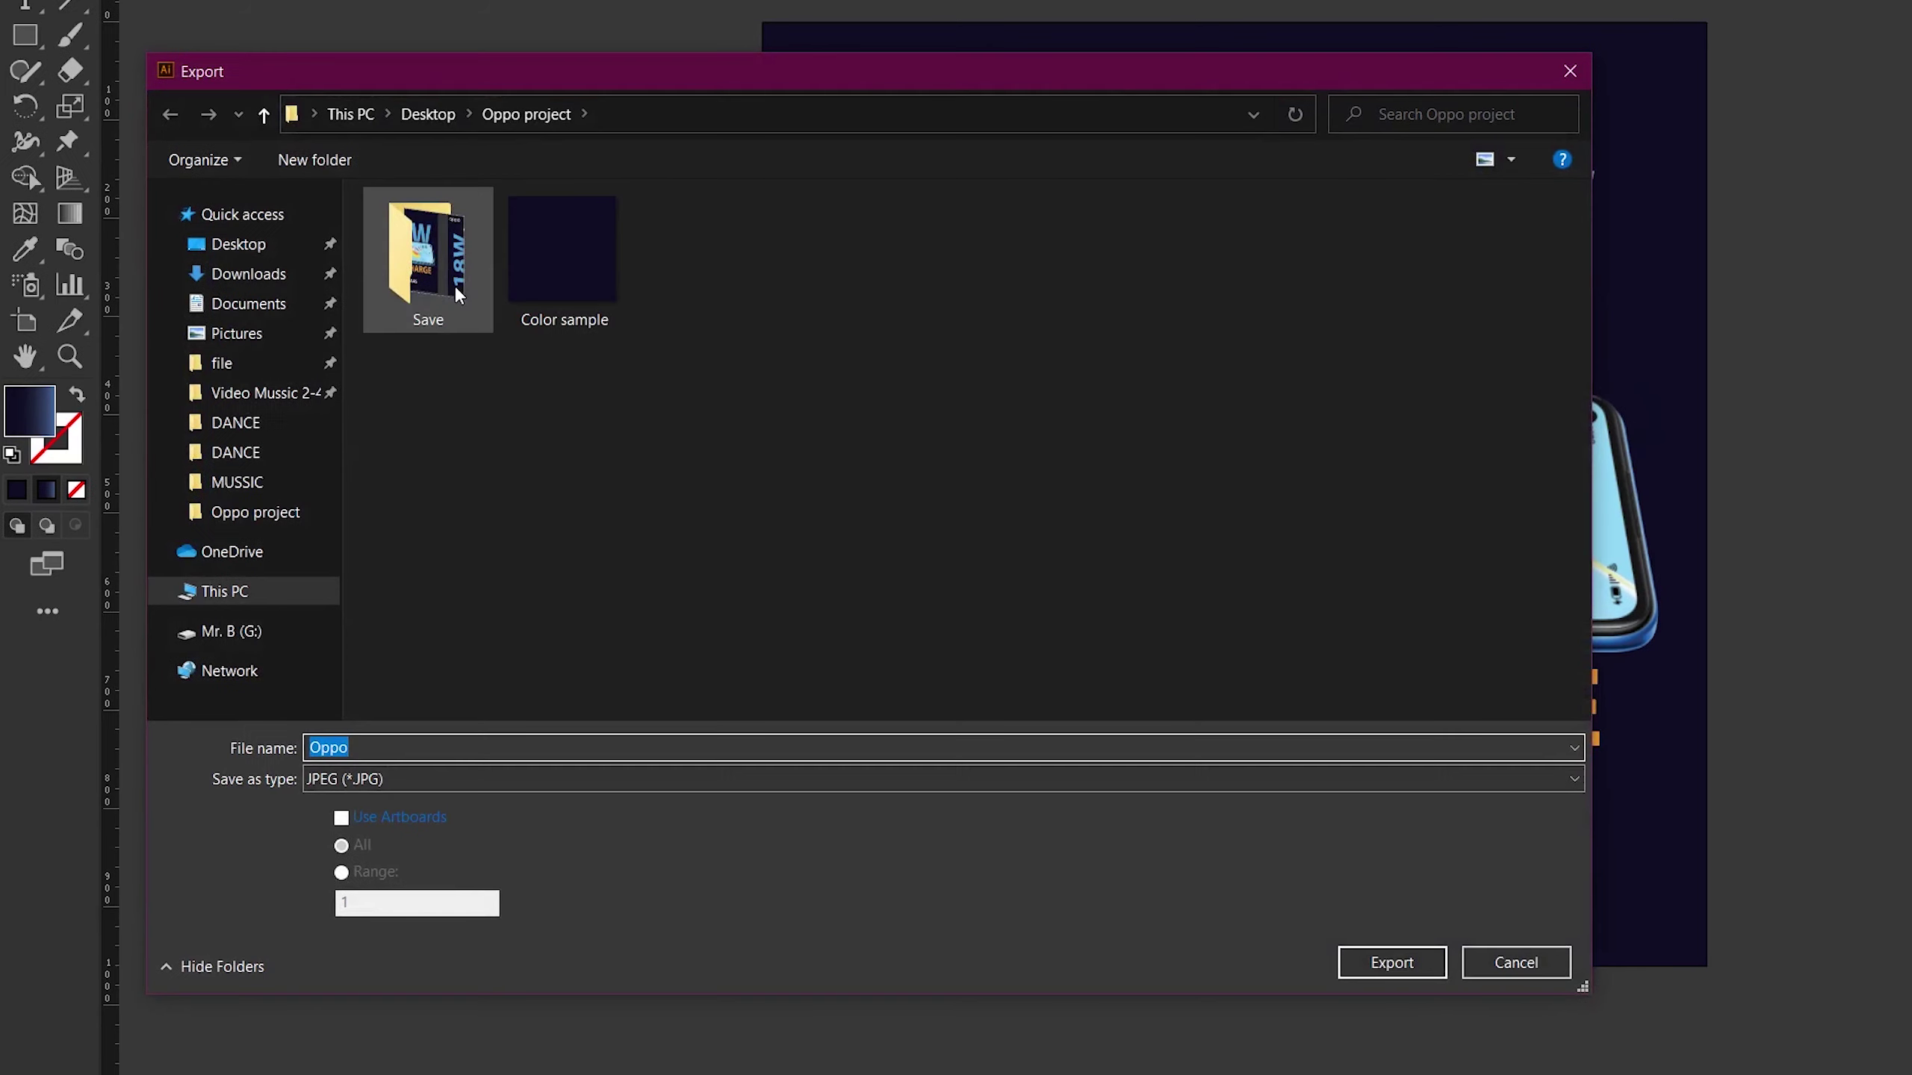
pyautogui.doubleClick(454, 284)
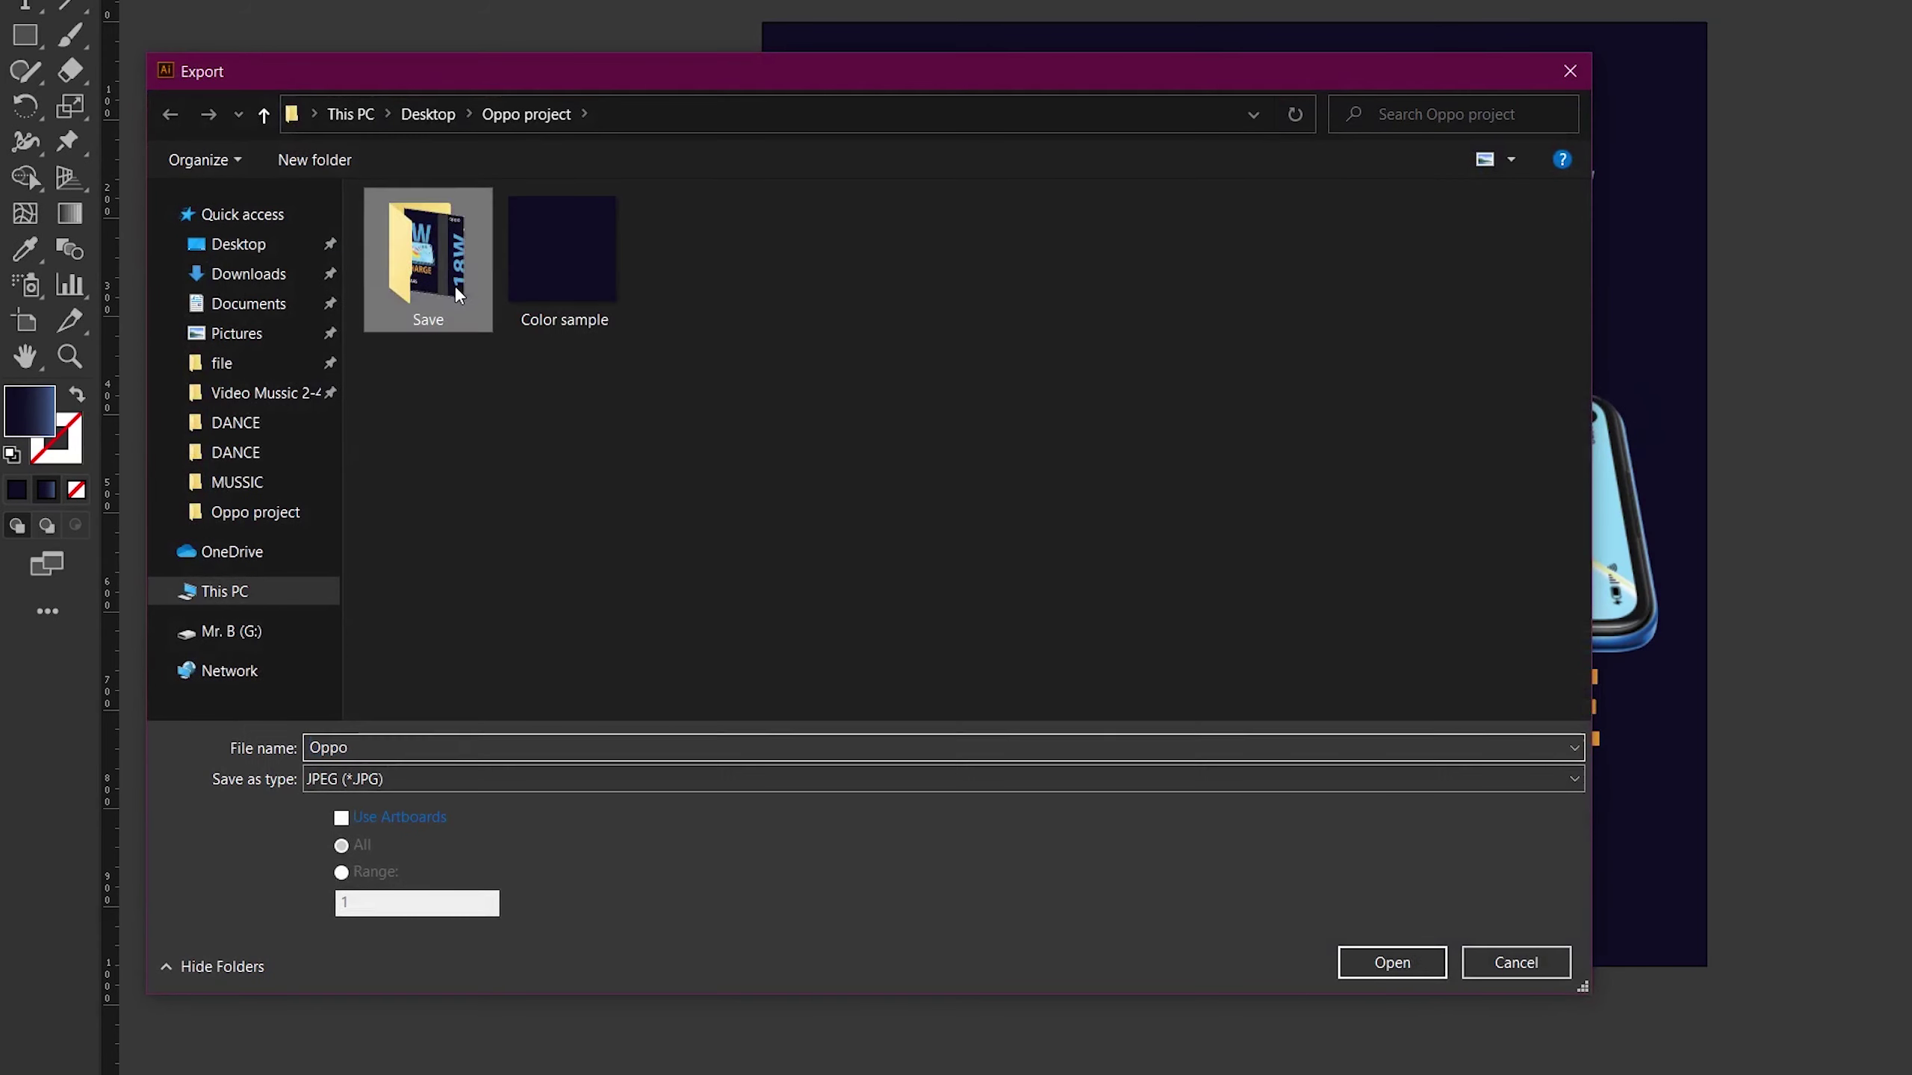
pyautogui.click(371, 753)
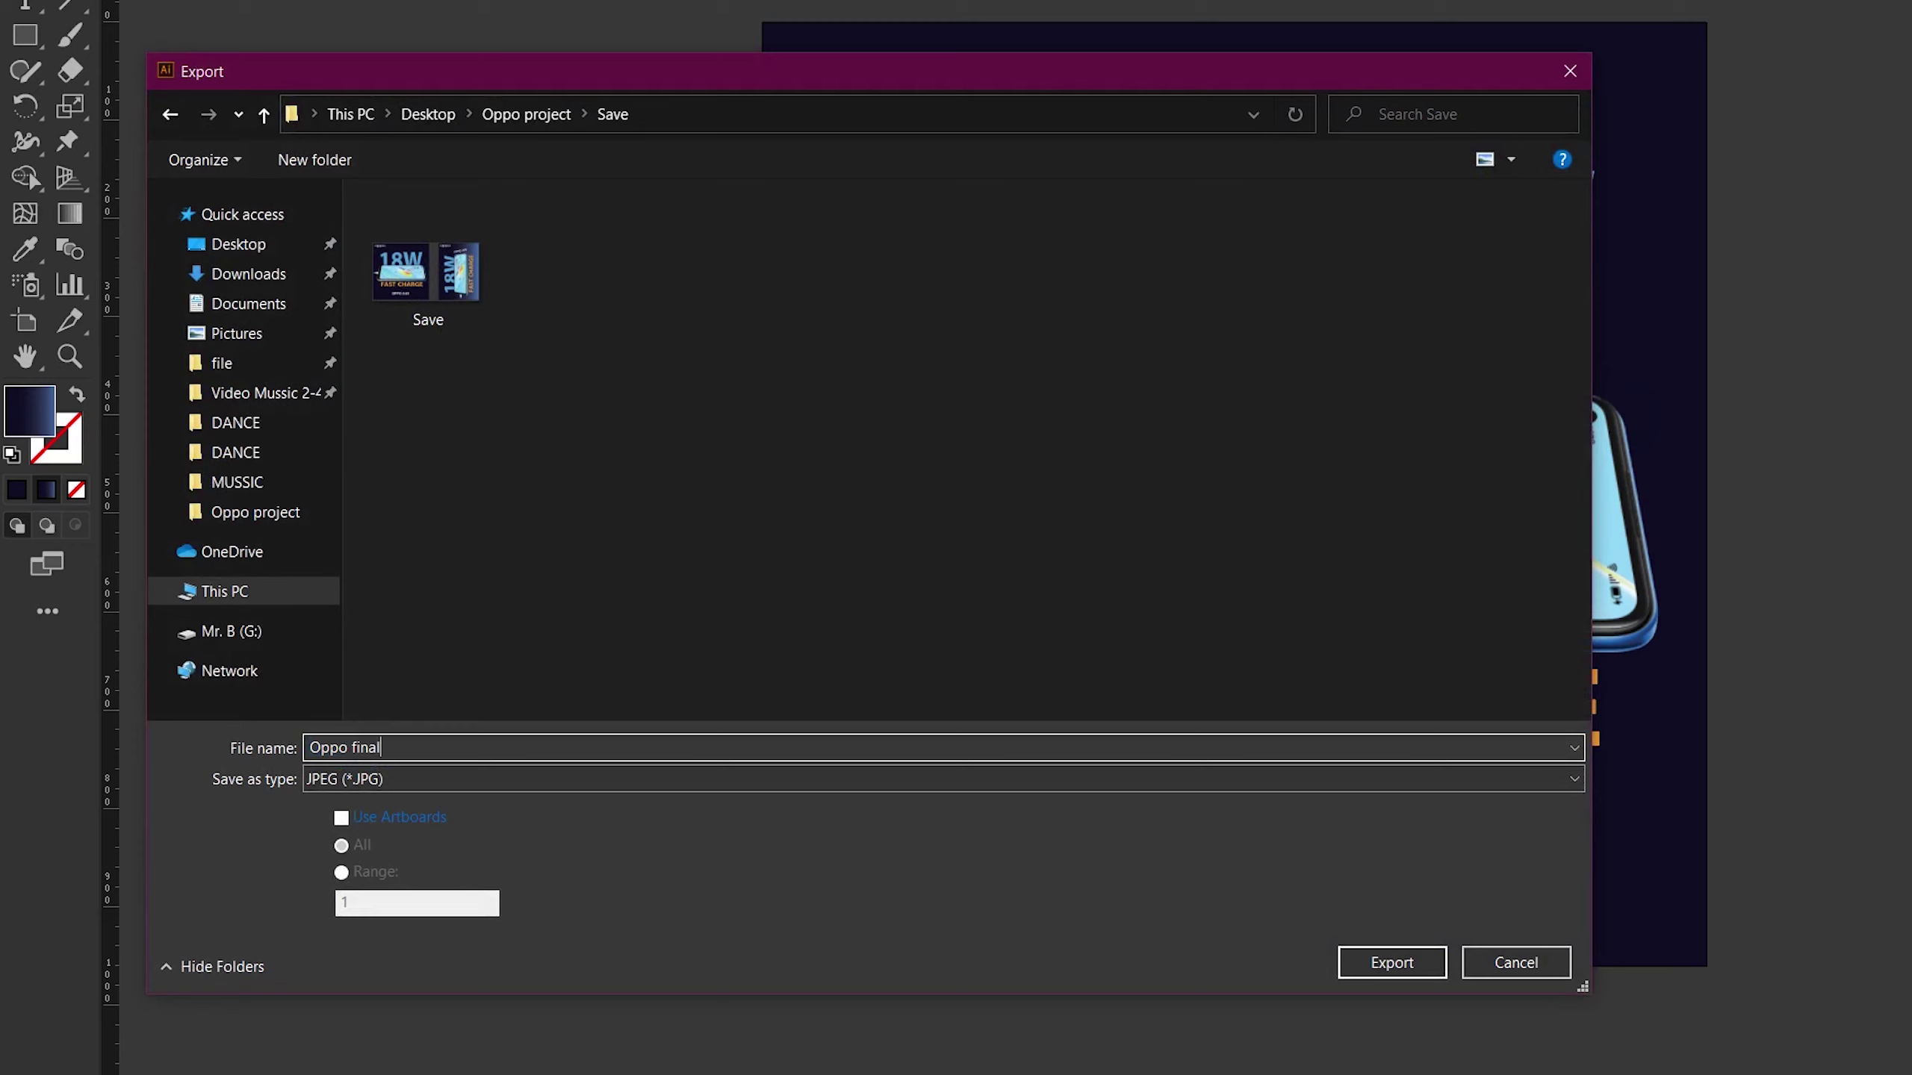
# Step: Set the JPEG export to use artboards and include all of them
pyautogui.click(347, 819)
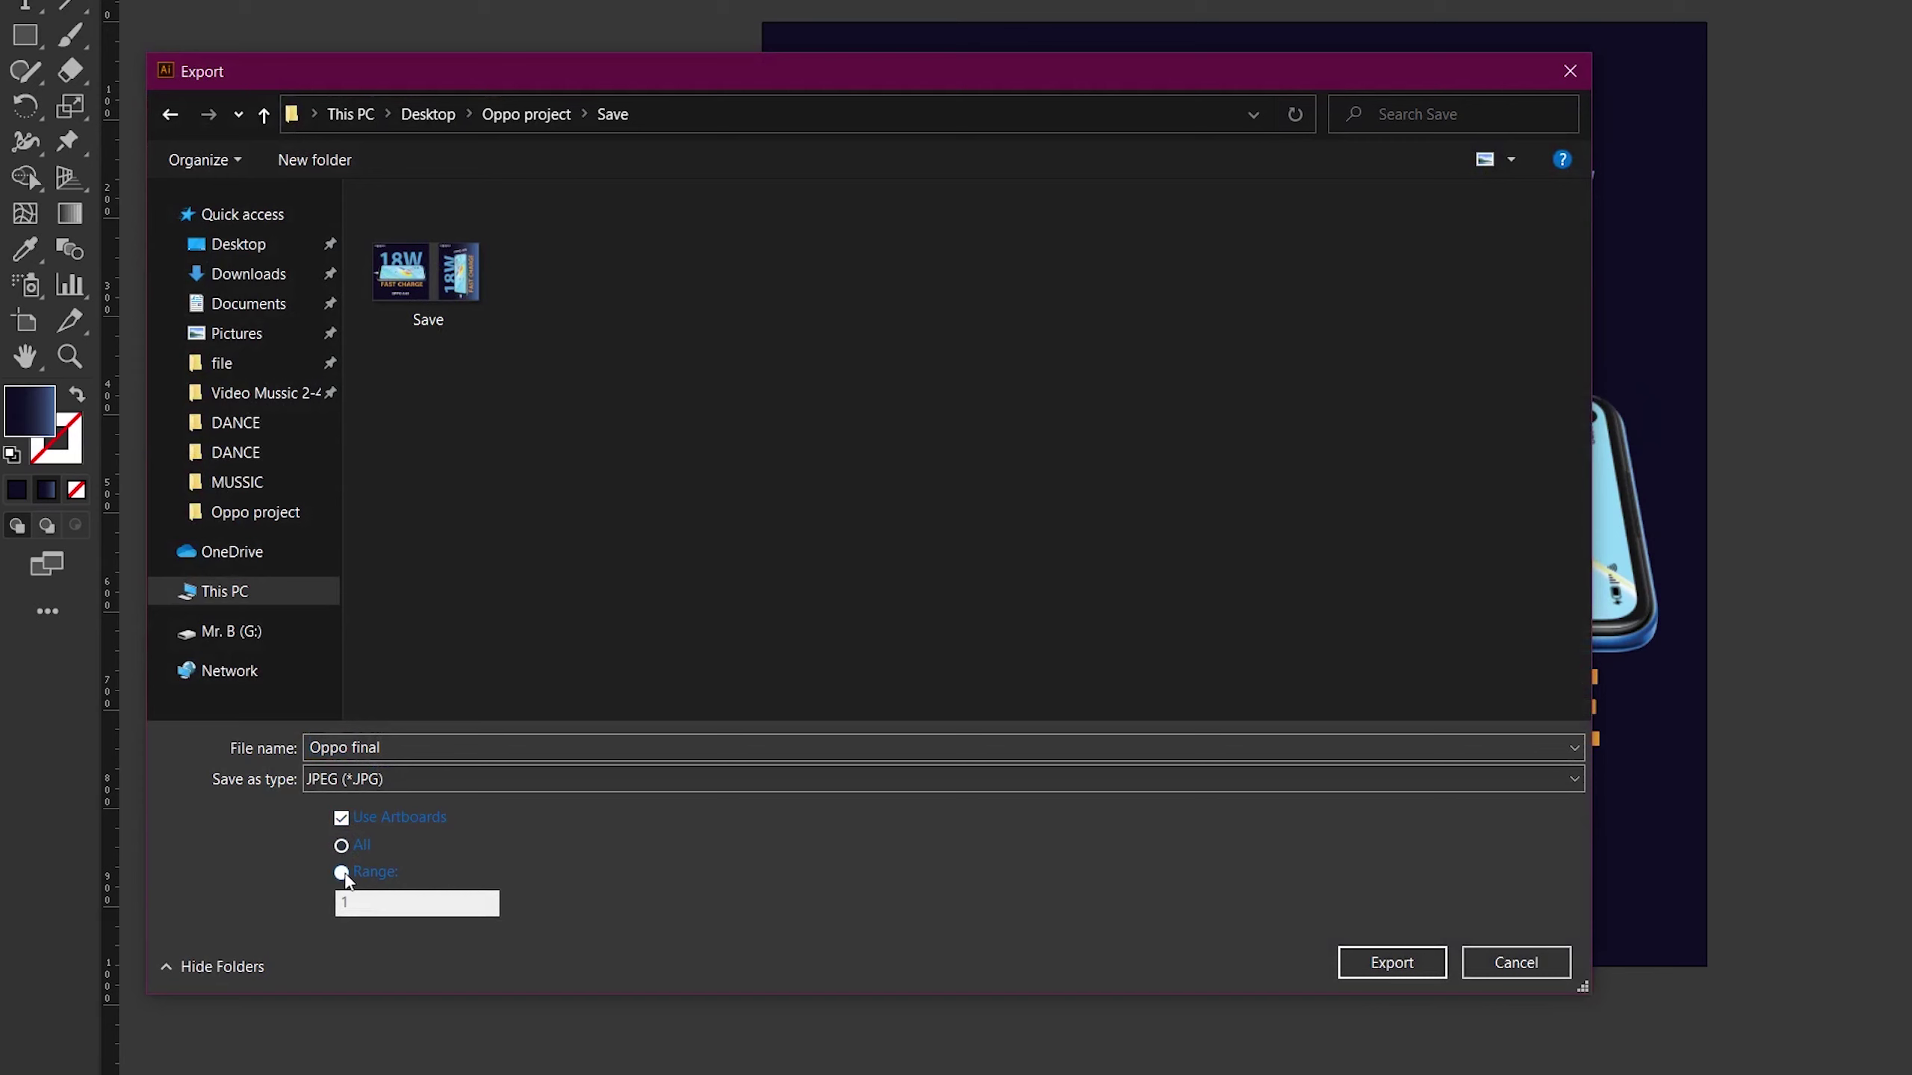
pyautogui.click(348, 846)
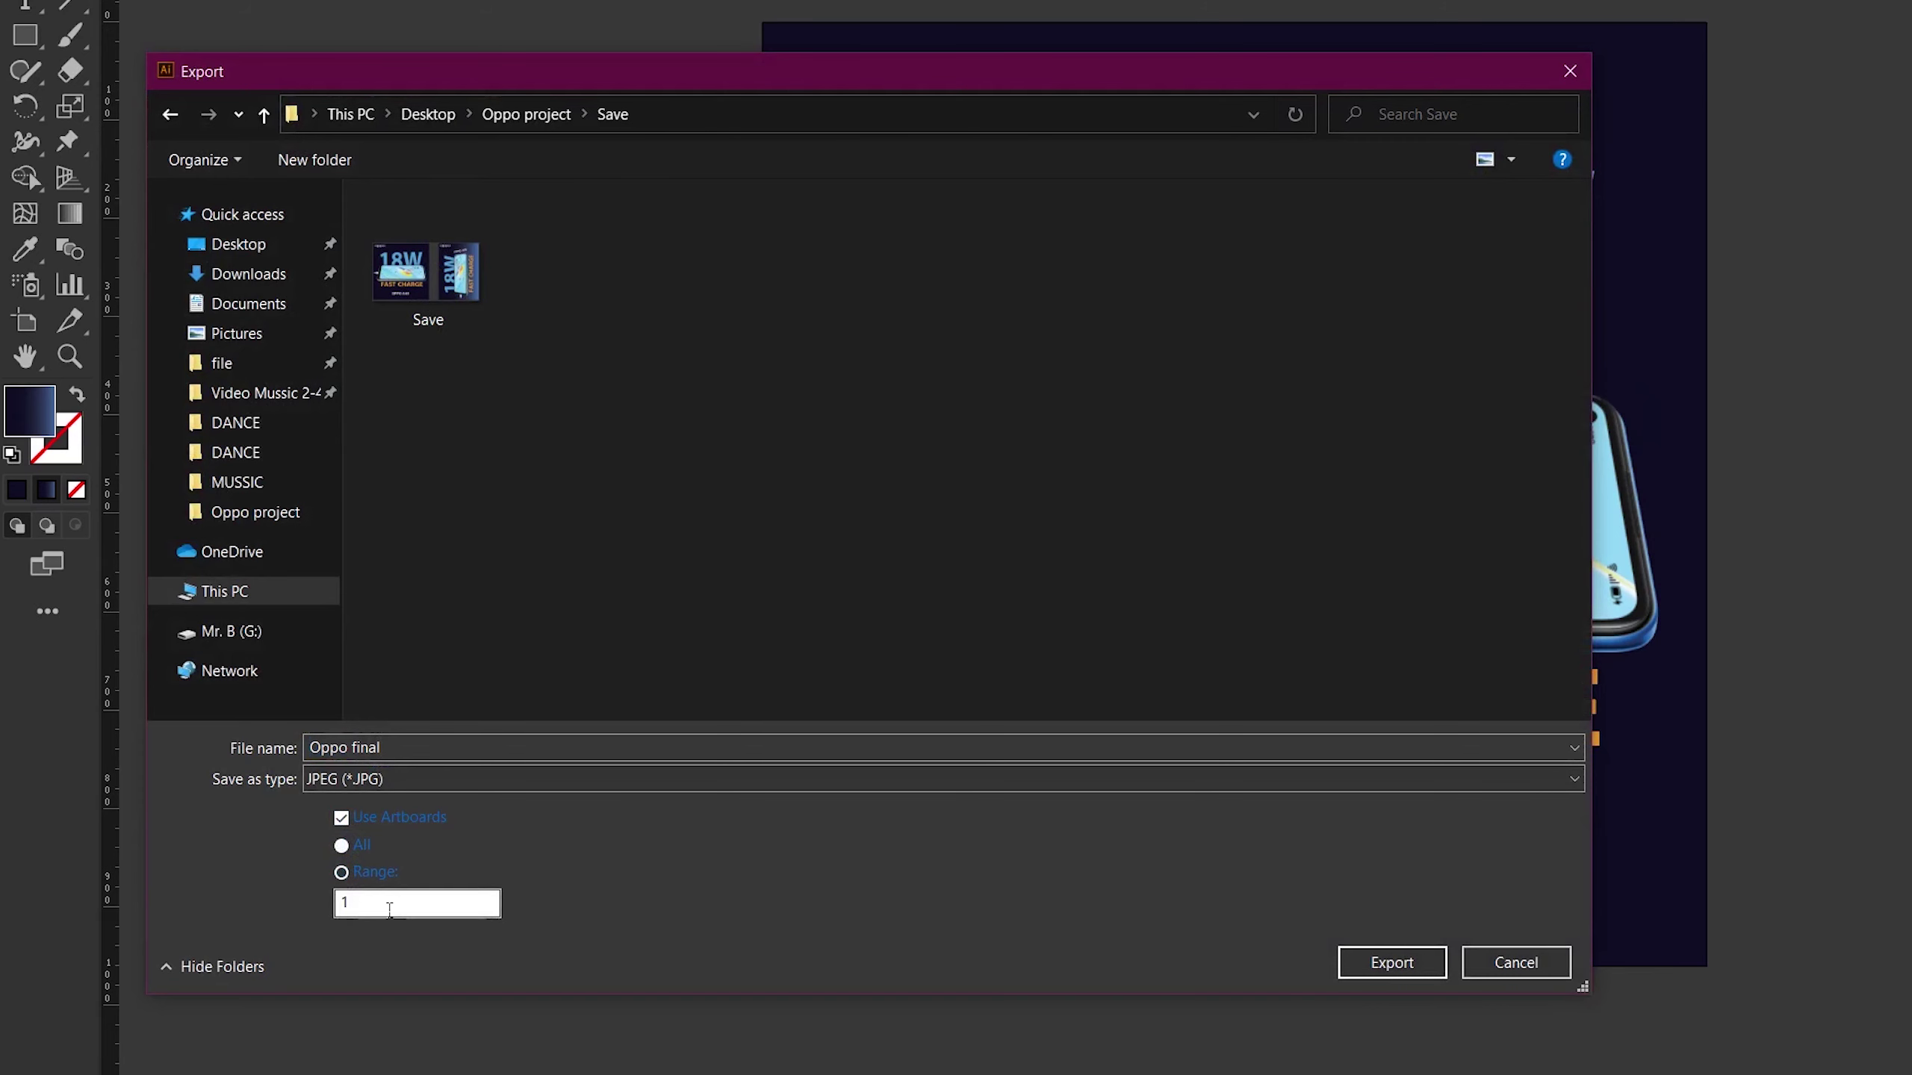
pyautogui.moveTo(655, 71); pyautogui.dragTo(1491, 16)
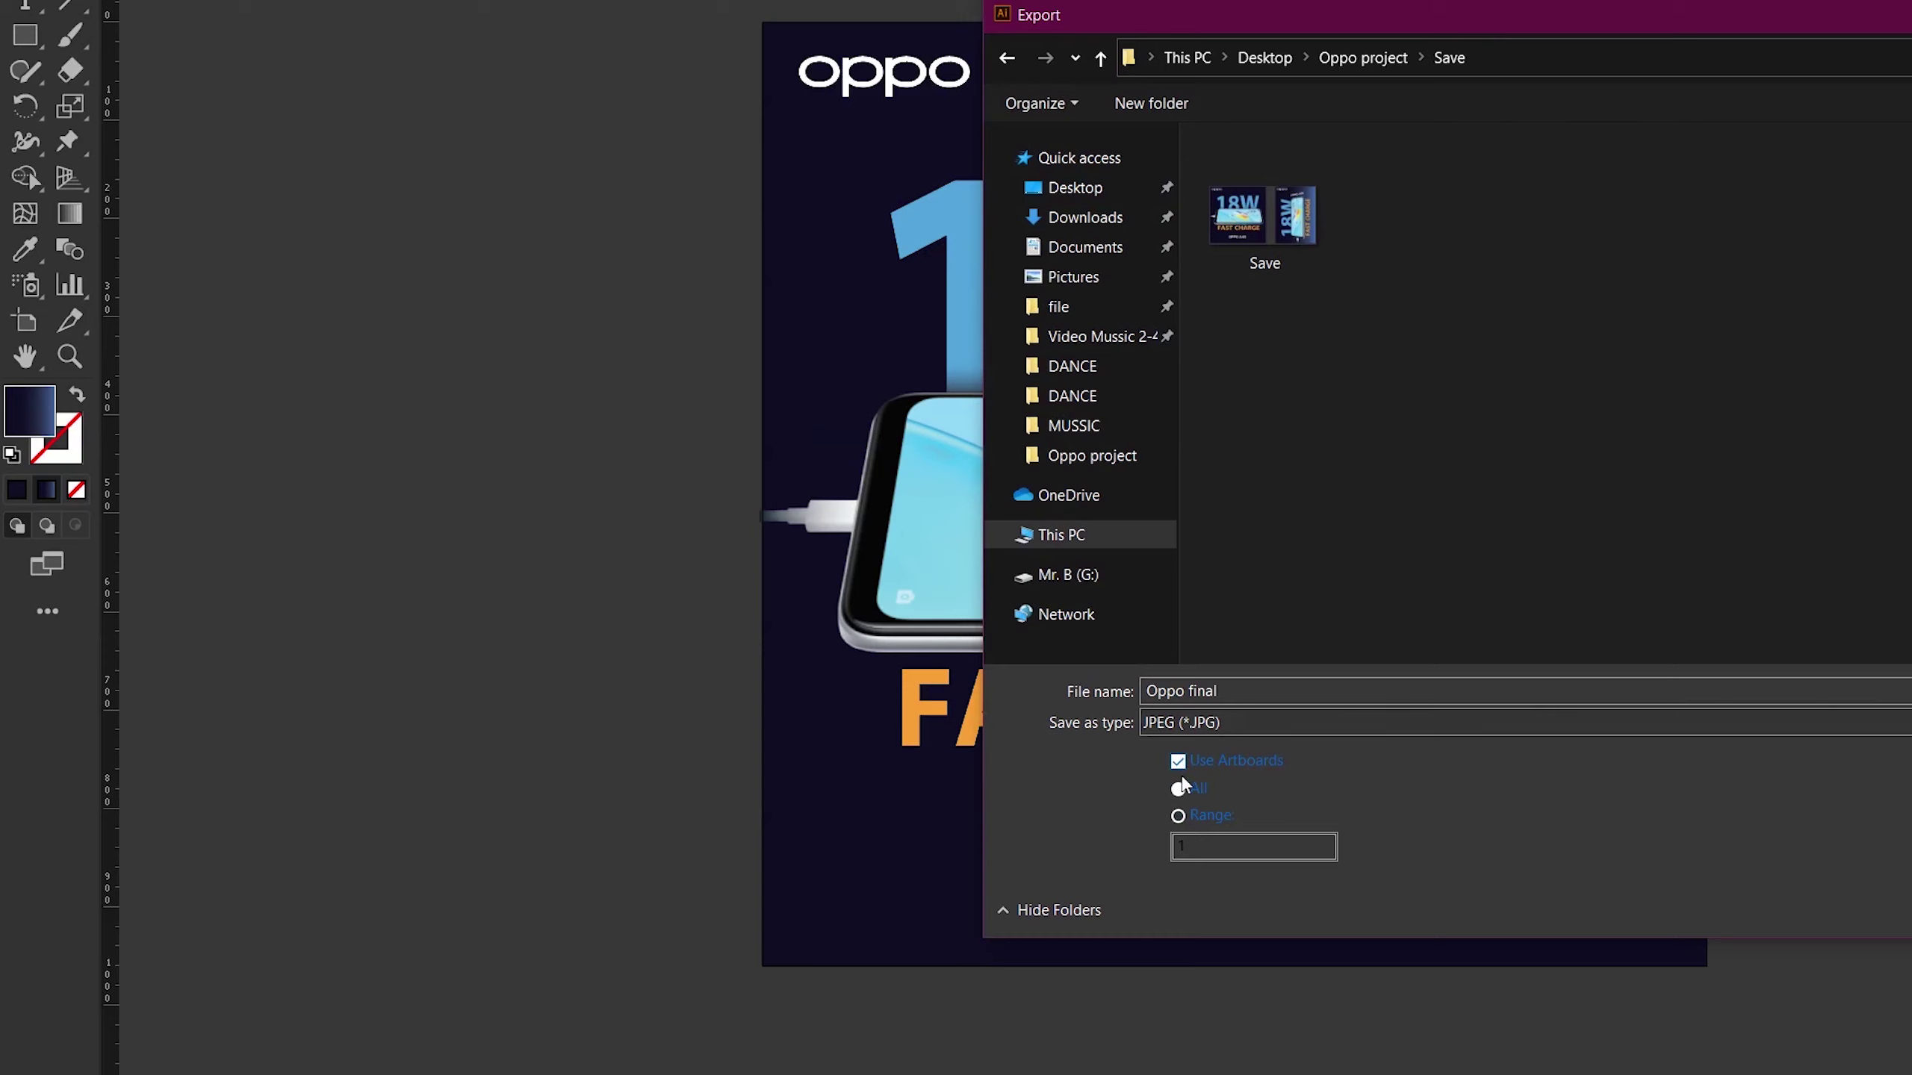
pyautogui.click(1178, 794)
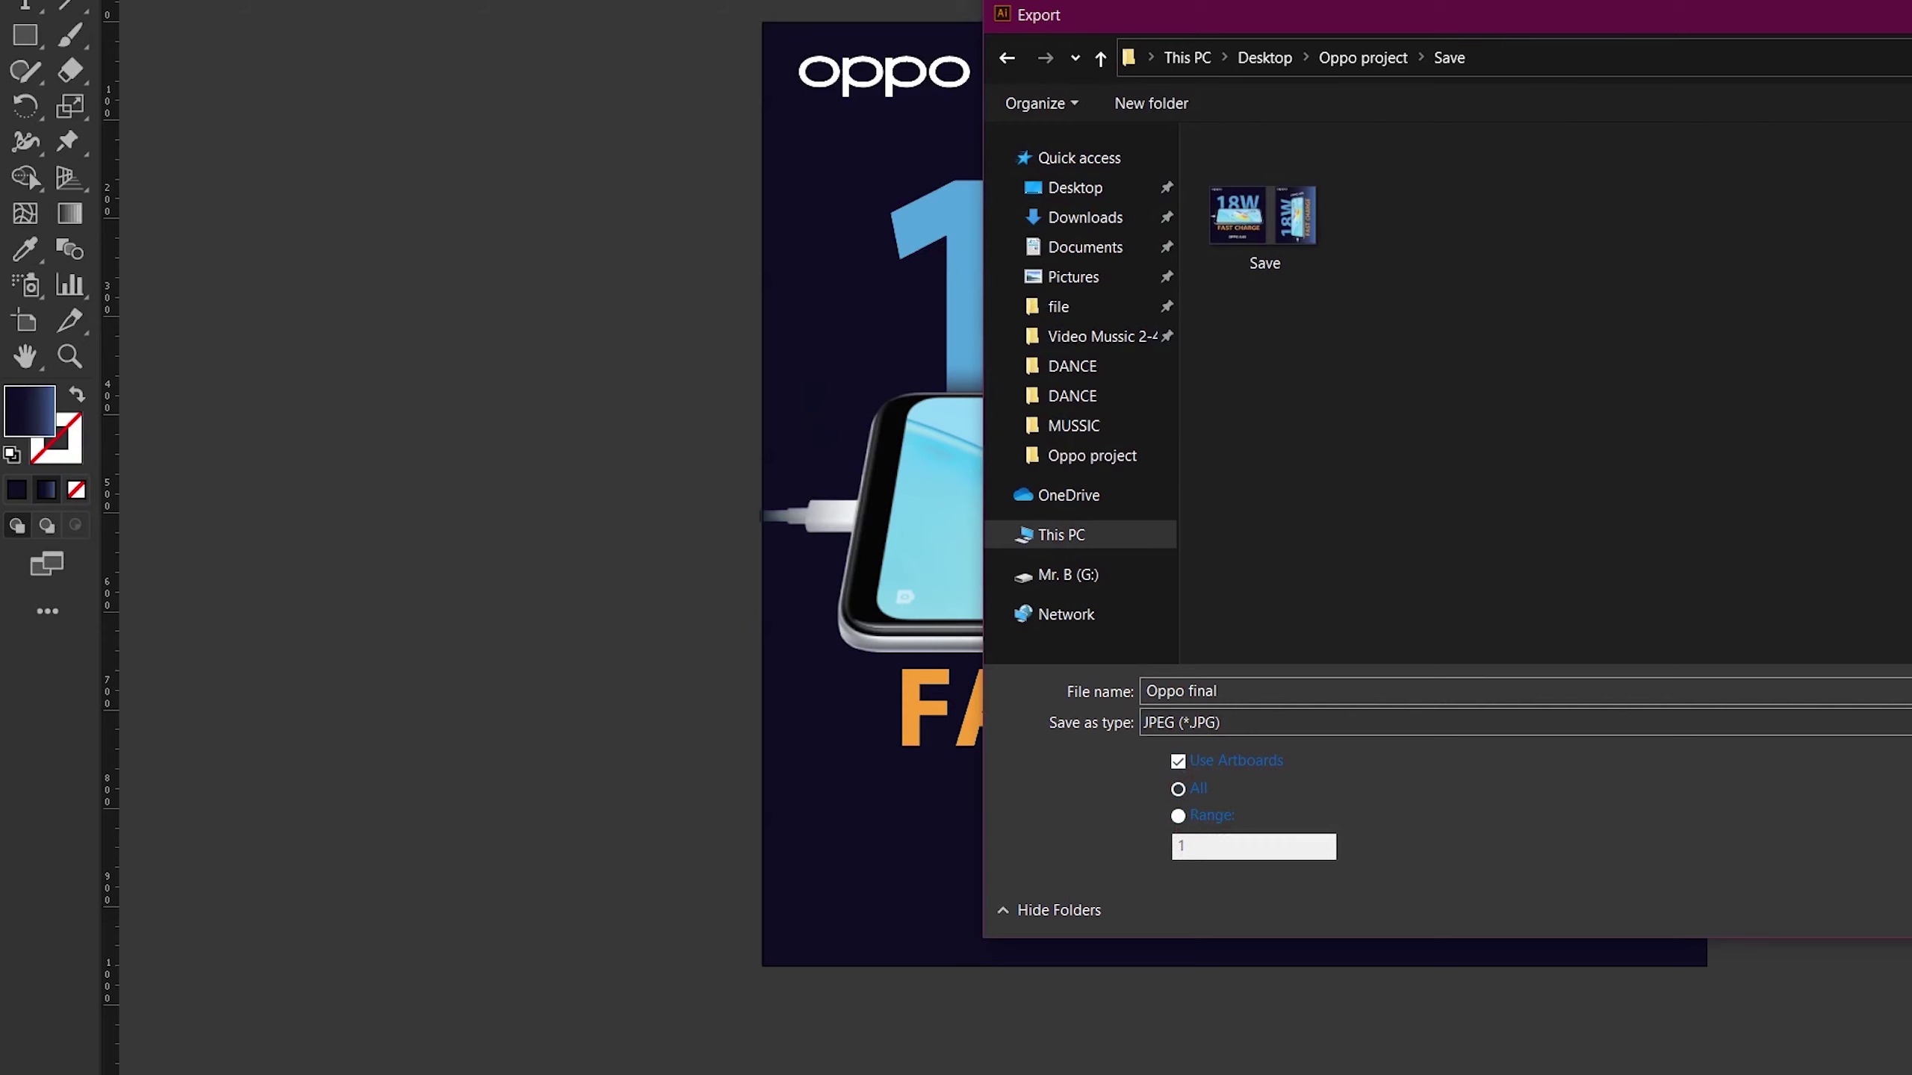
# Step: Export the JPEG with the RGB color model, 300 ppi resolution and the embedded sRGB ICC profile
pyautogui.press('Return')
pyautogui.click(1289, 427)
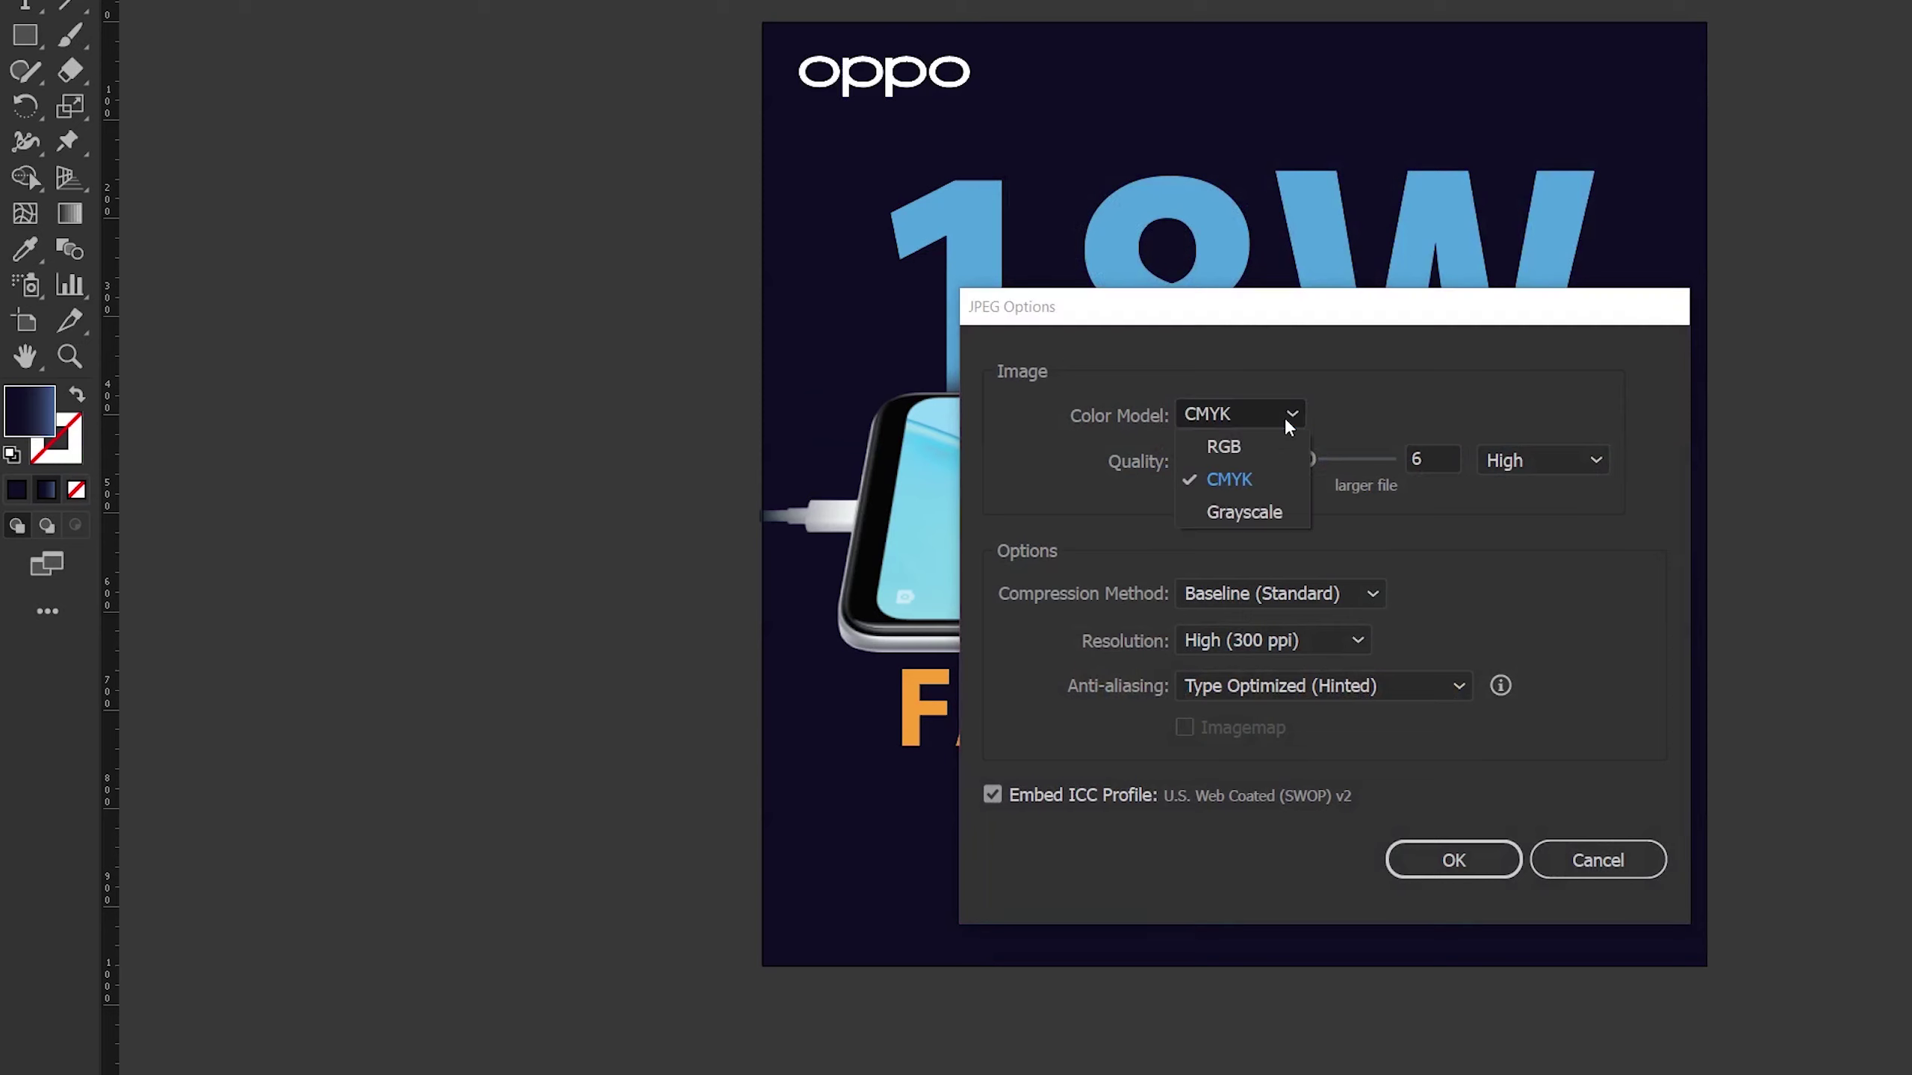
pyautogui.click(1238, 447)
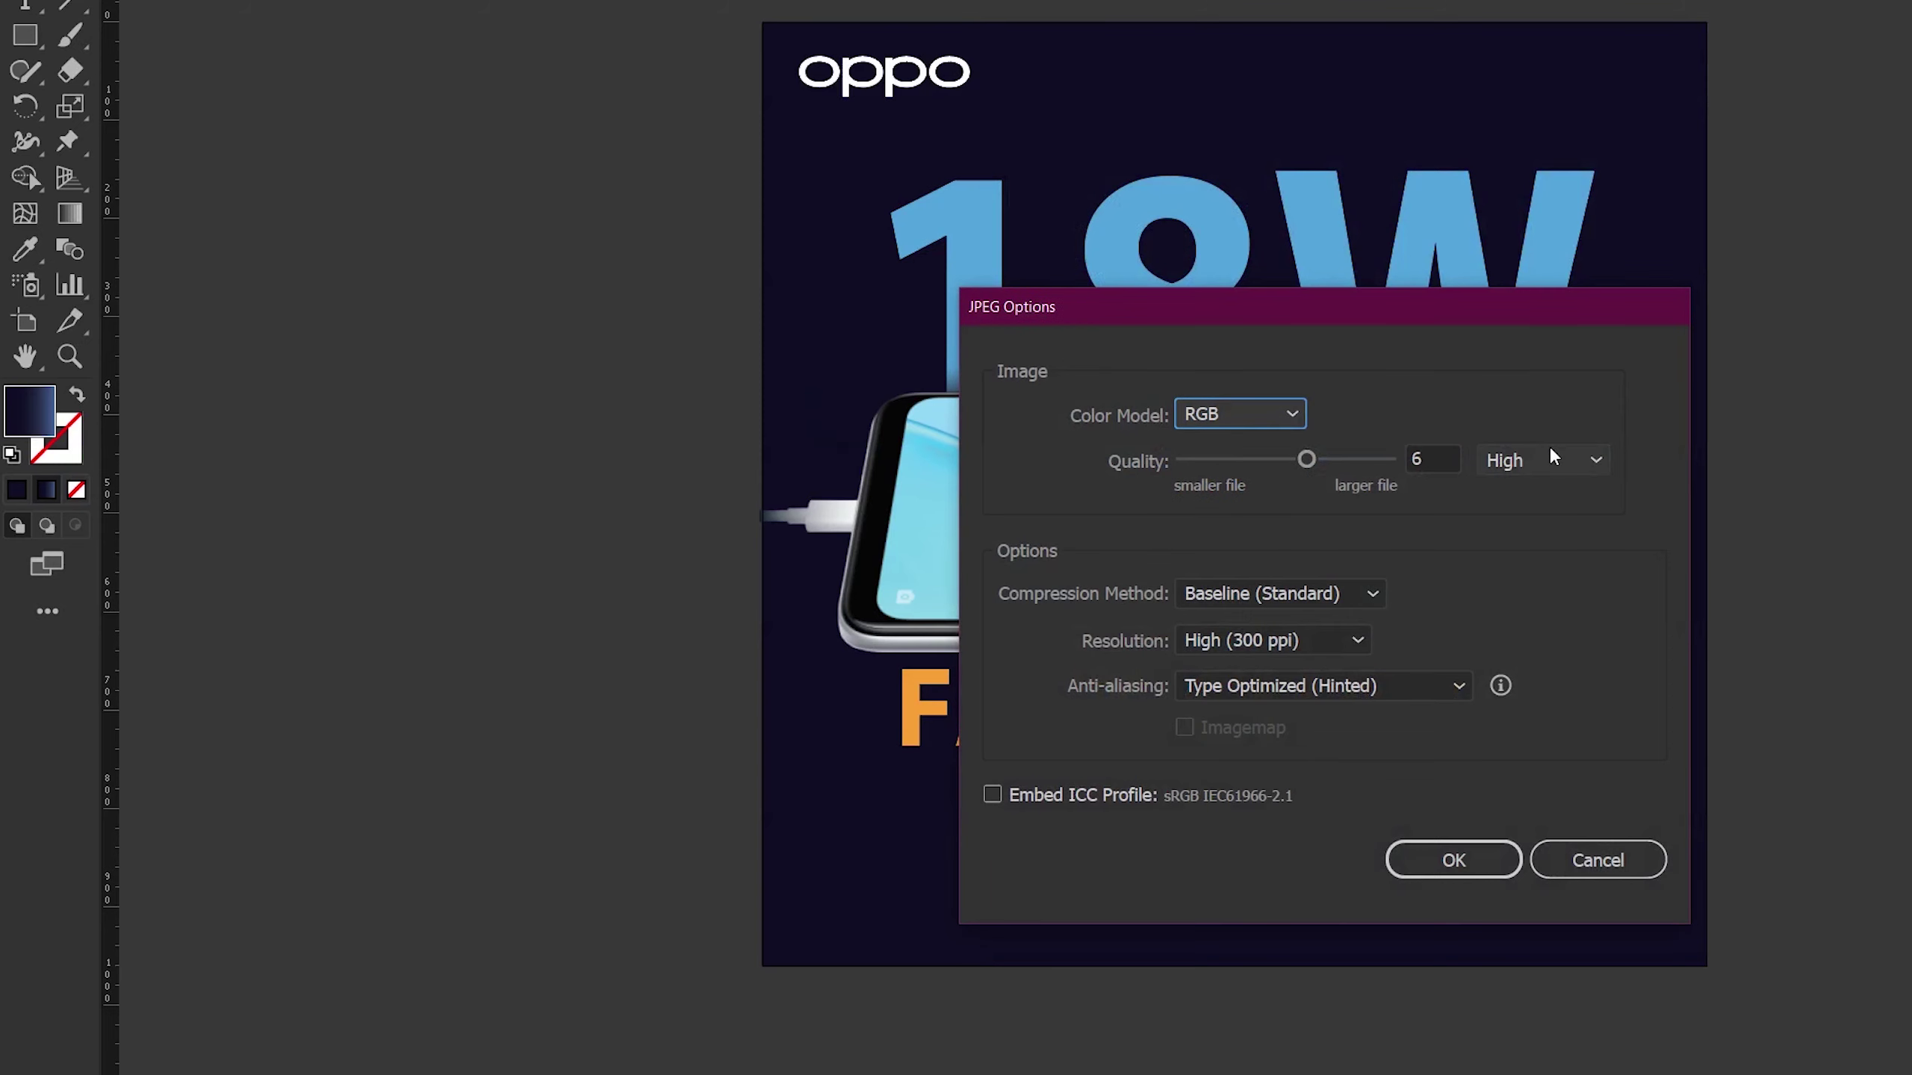
pyautogui.click(992, 795)
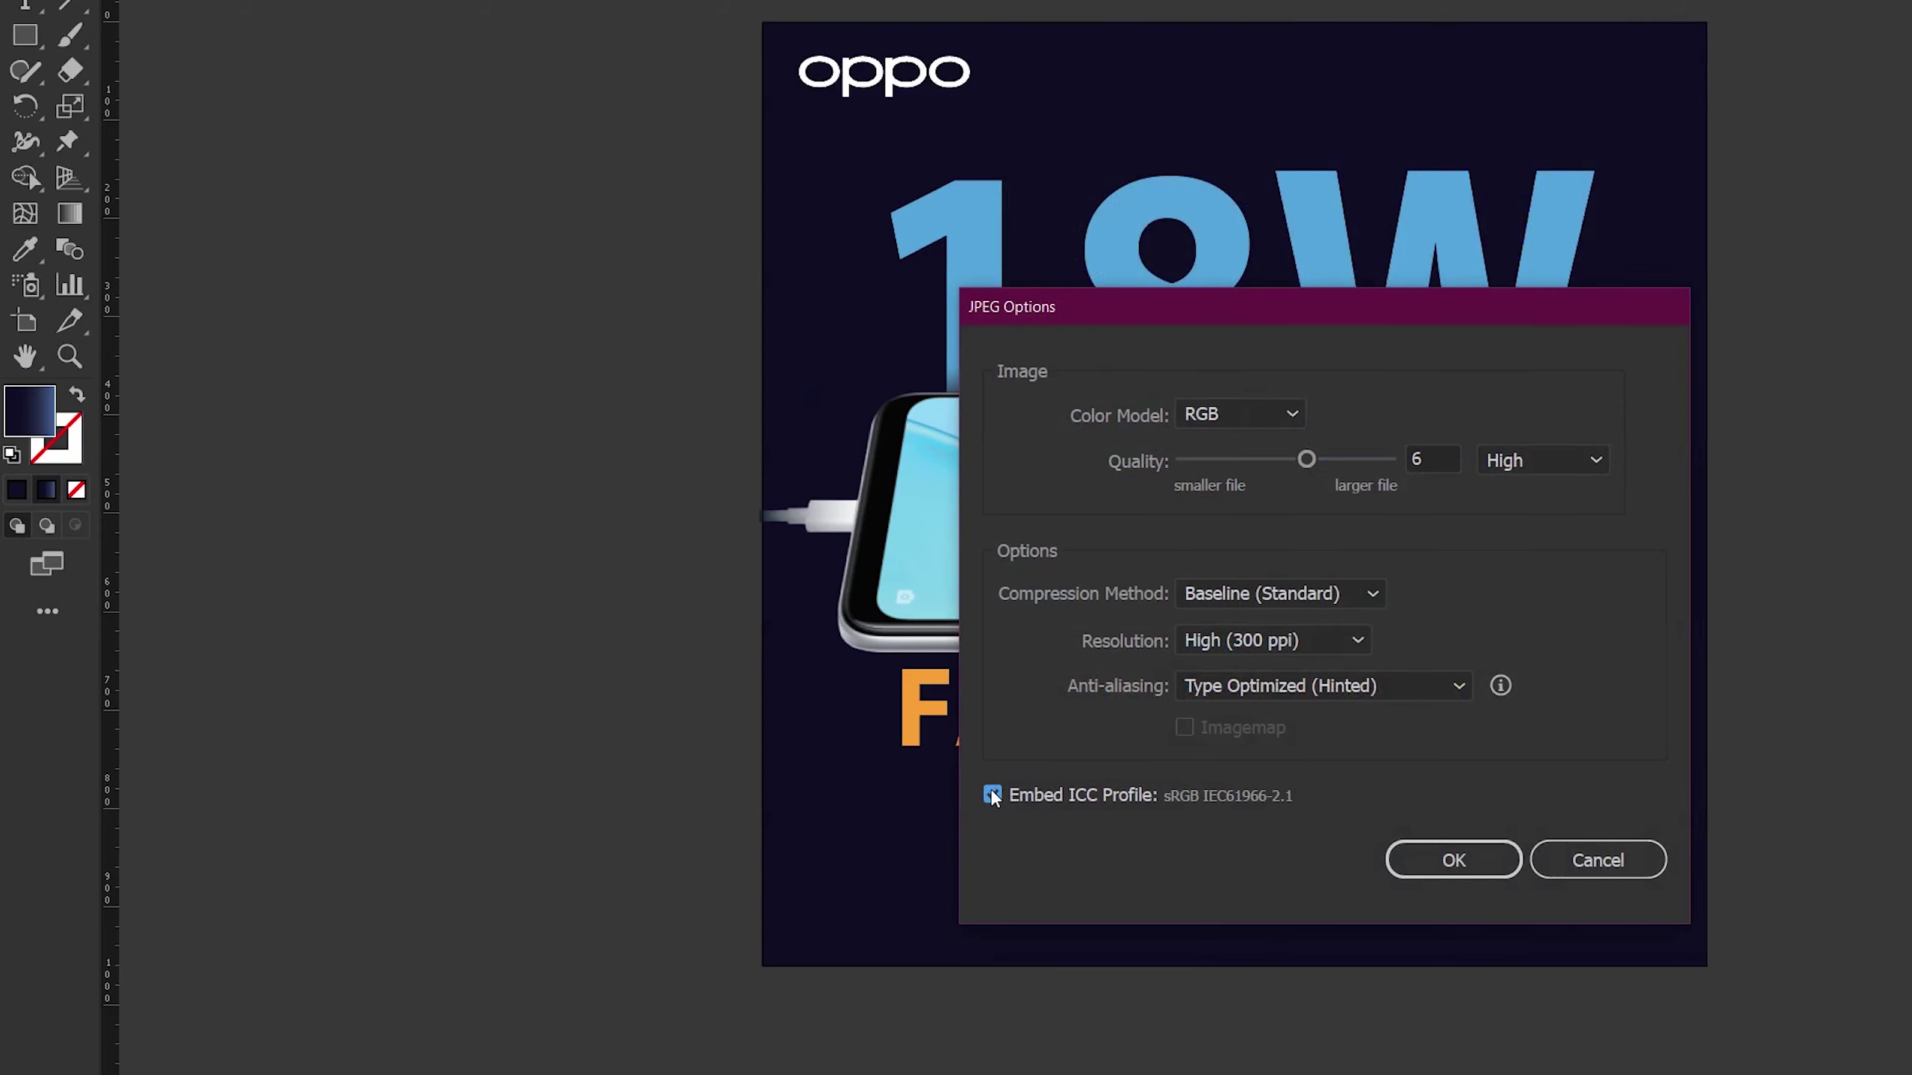
pyautogui.click(1346, 642)
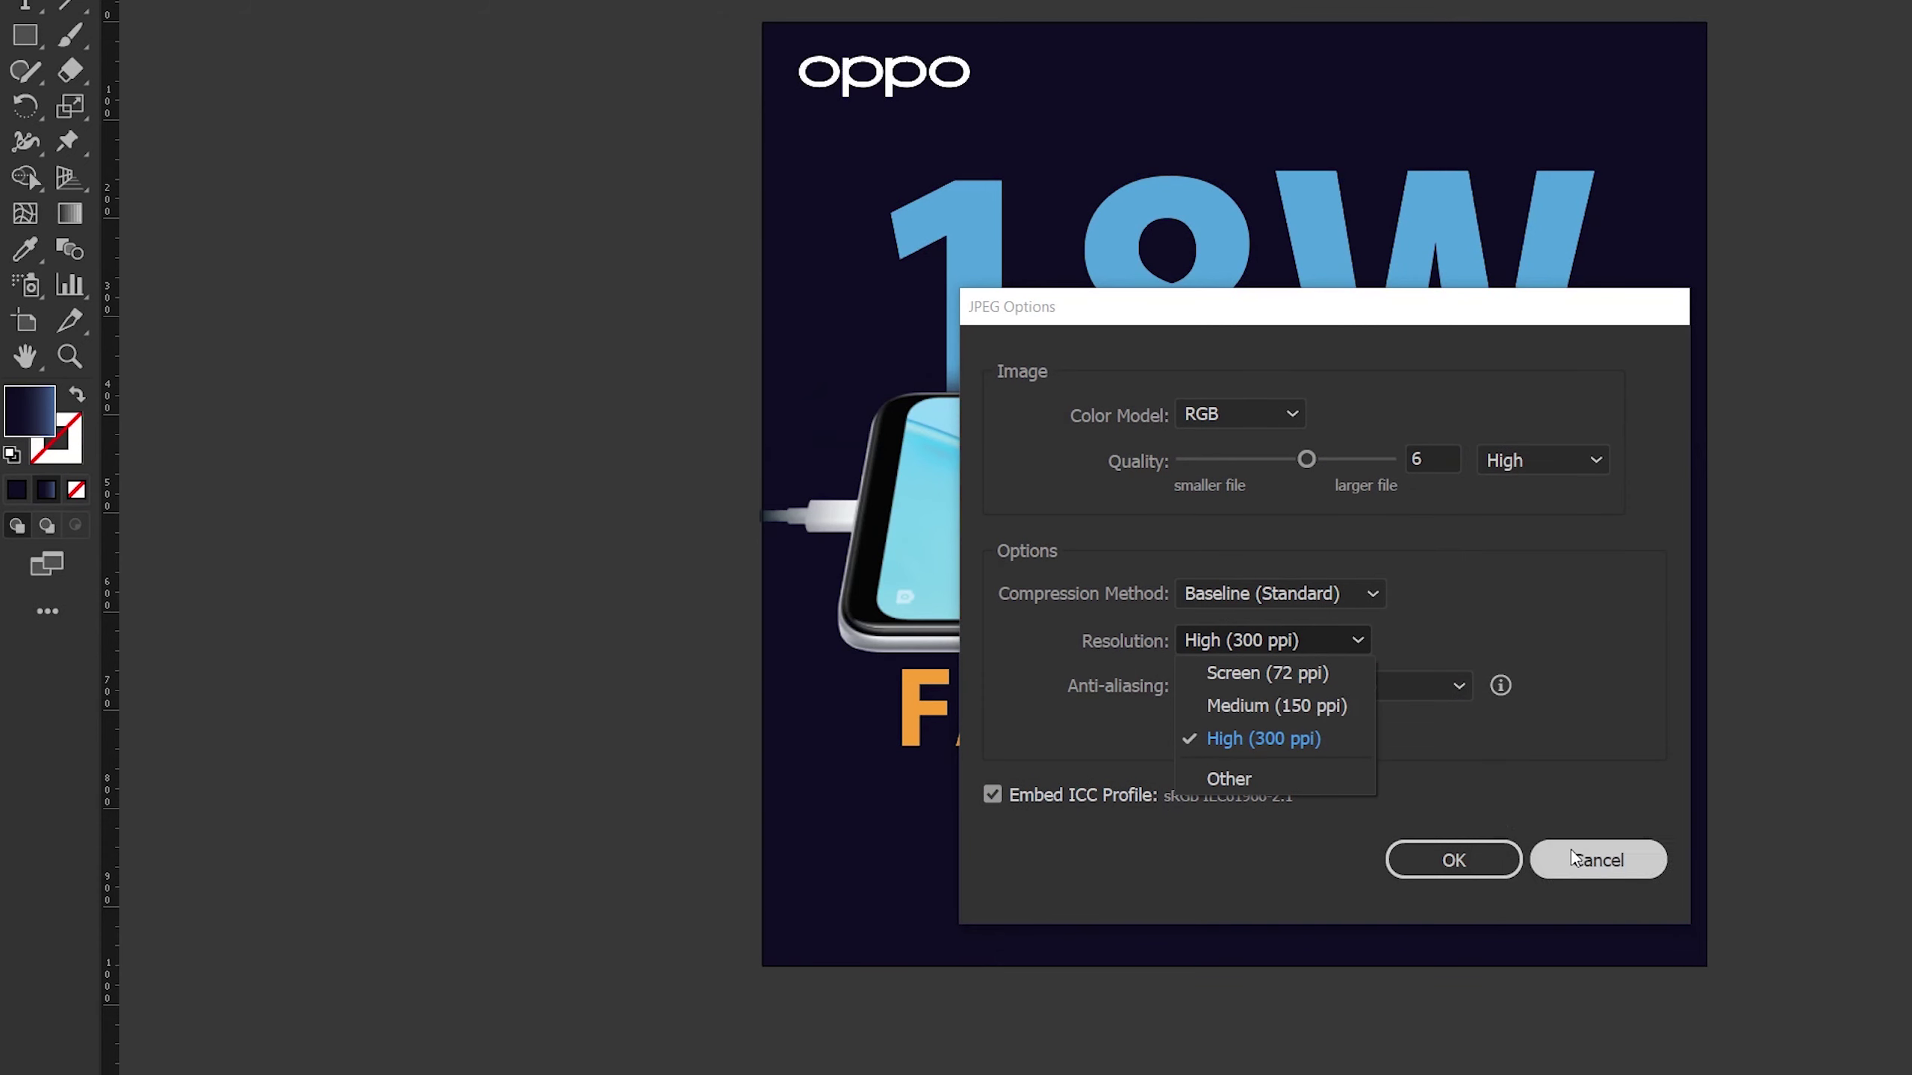
pyautogui.click(1456, 859)
pyautogui.click(1457, 856)
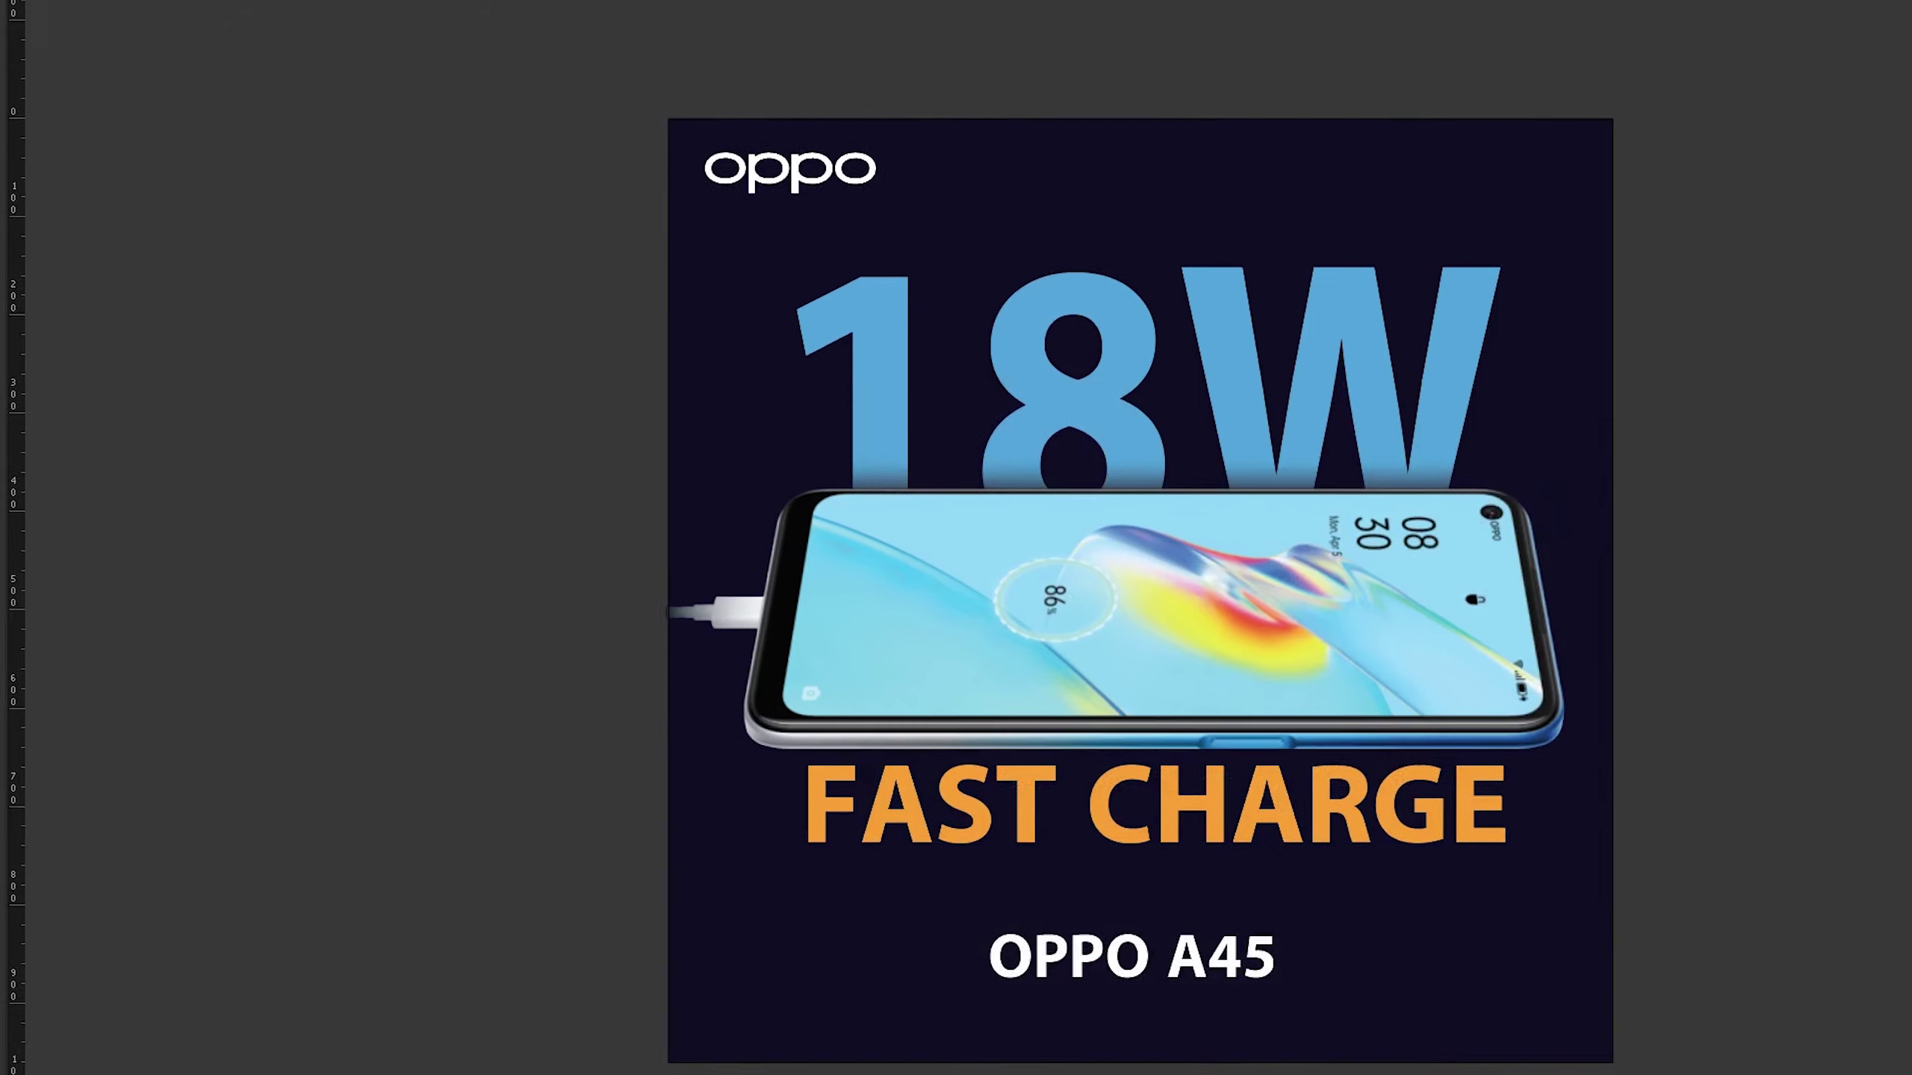
# Step: Switch to File Explorer and open the exported "Oppo final-01" image from the Oppo project's Save folder
pyautogui.hotkey('alt', 'Tab')
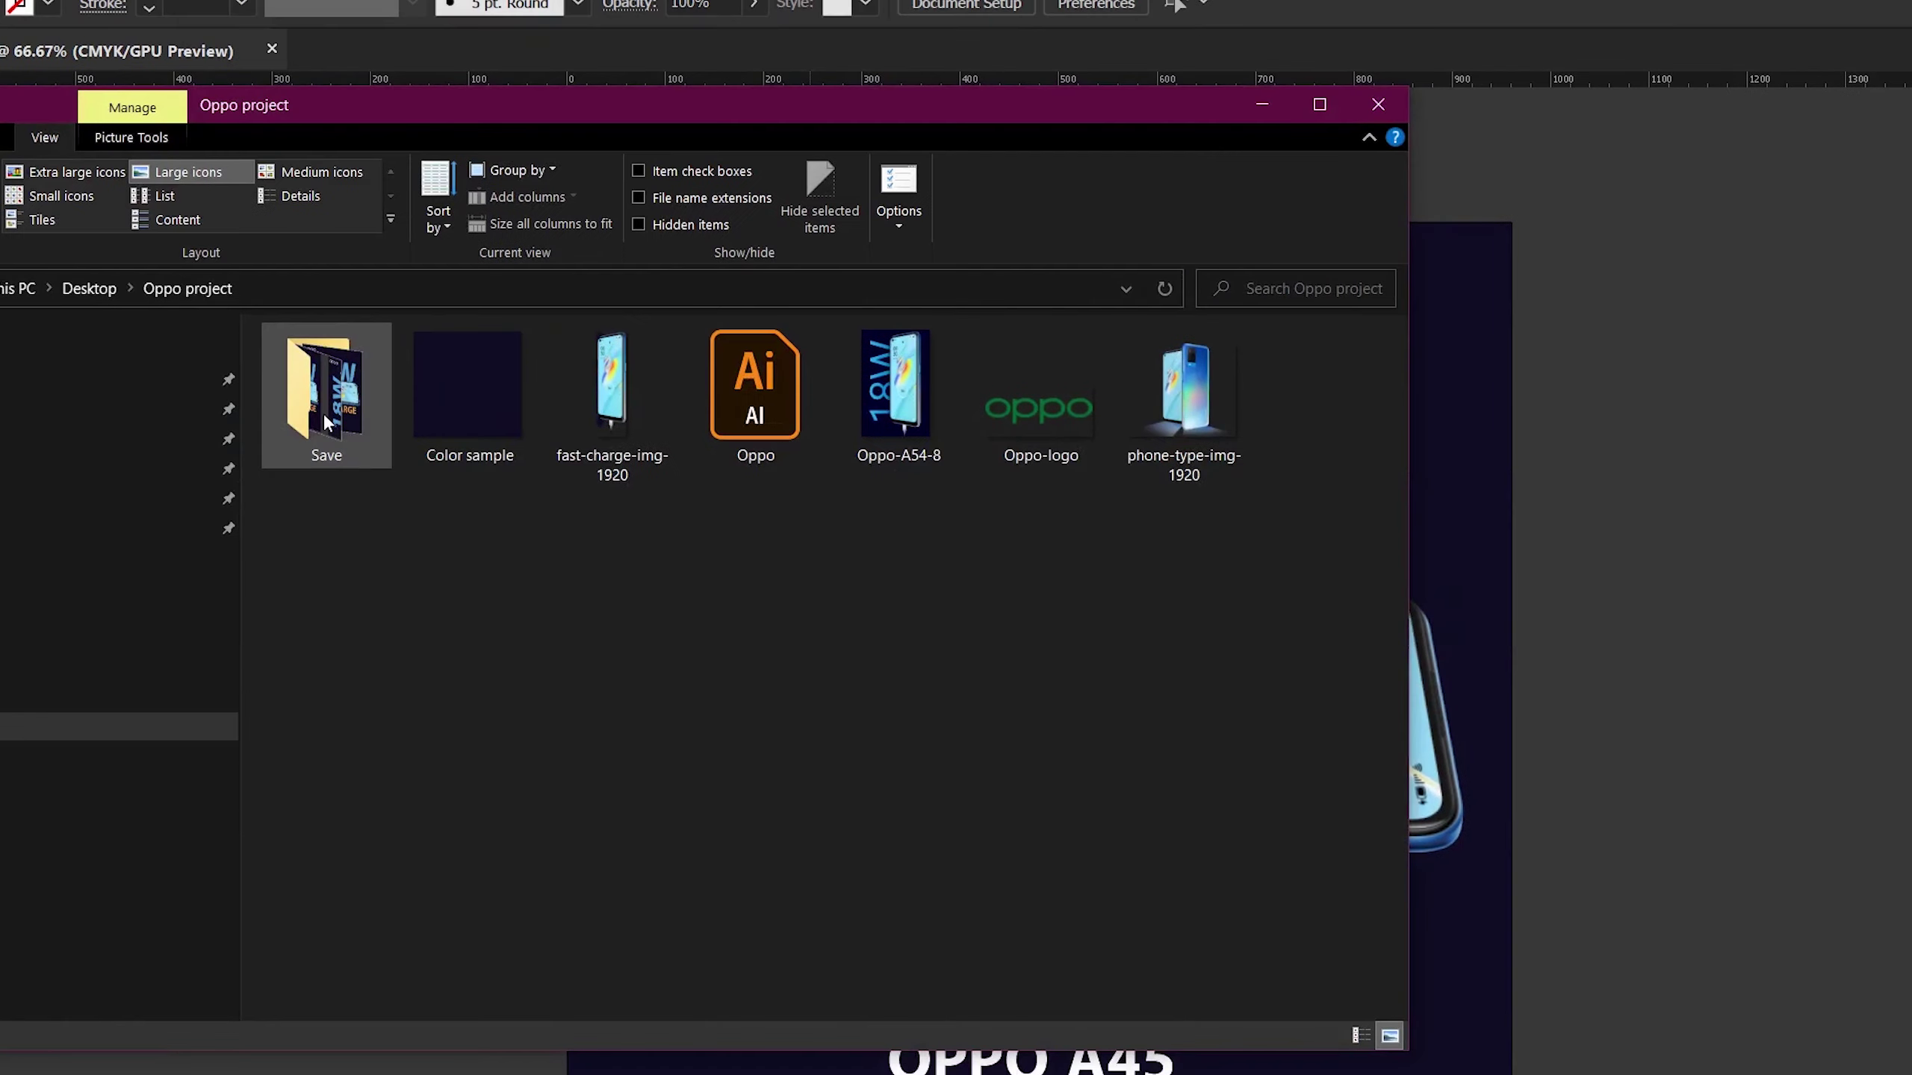
pyautogui.doubleClick(323, 418)
pyautogui.click(324, 393)
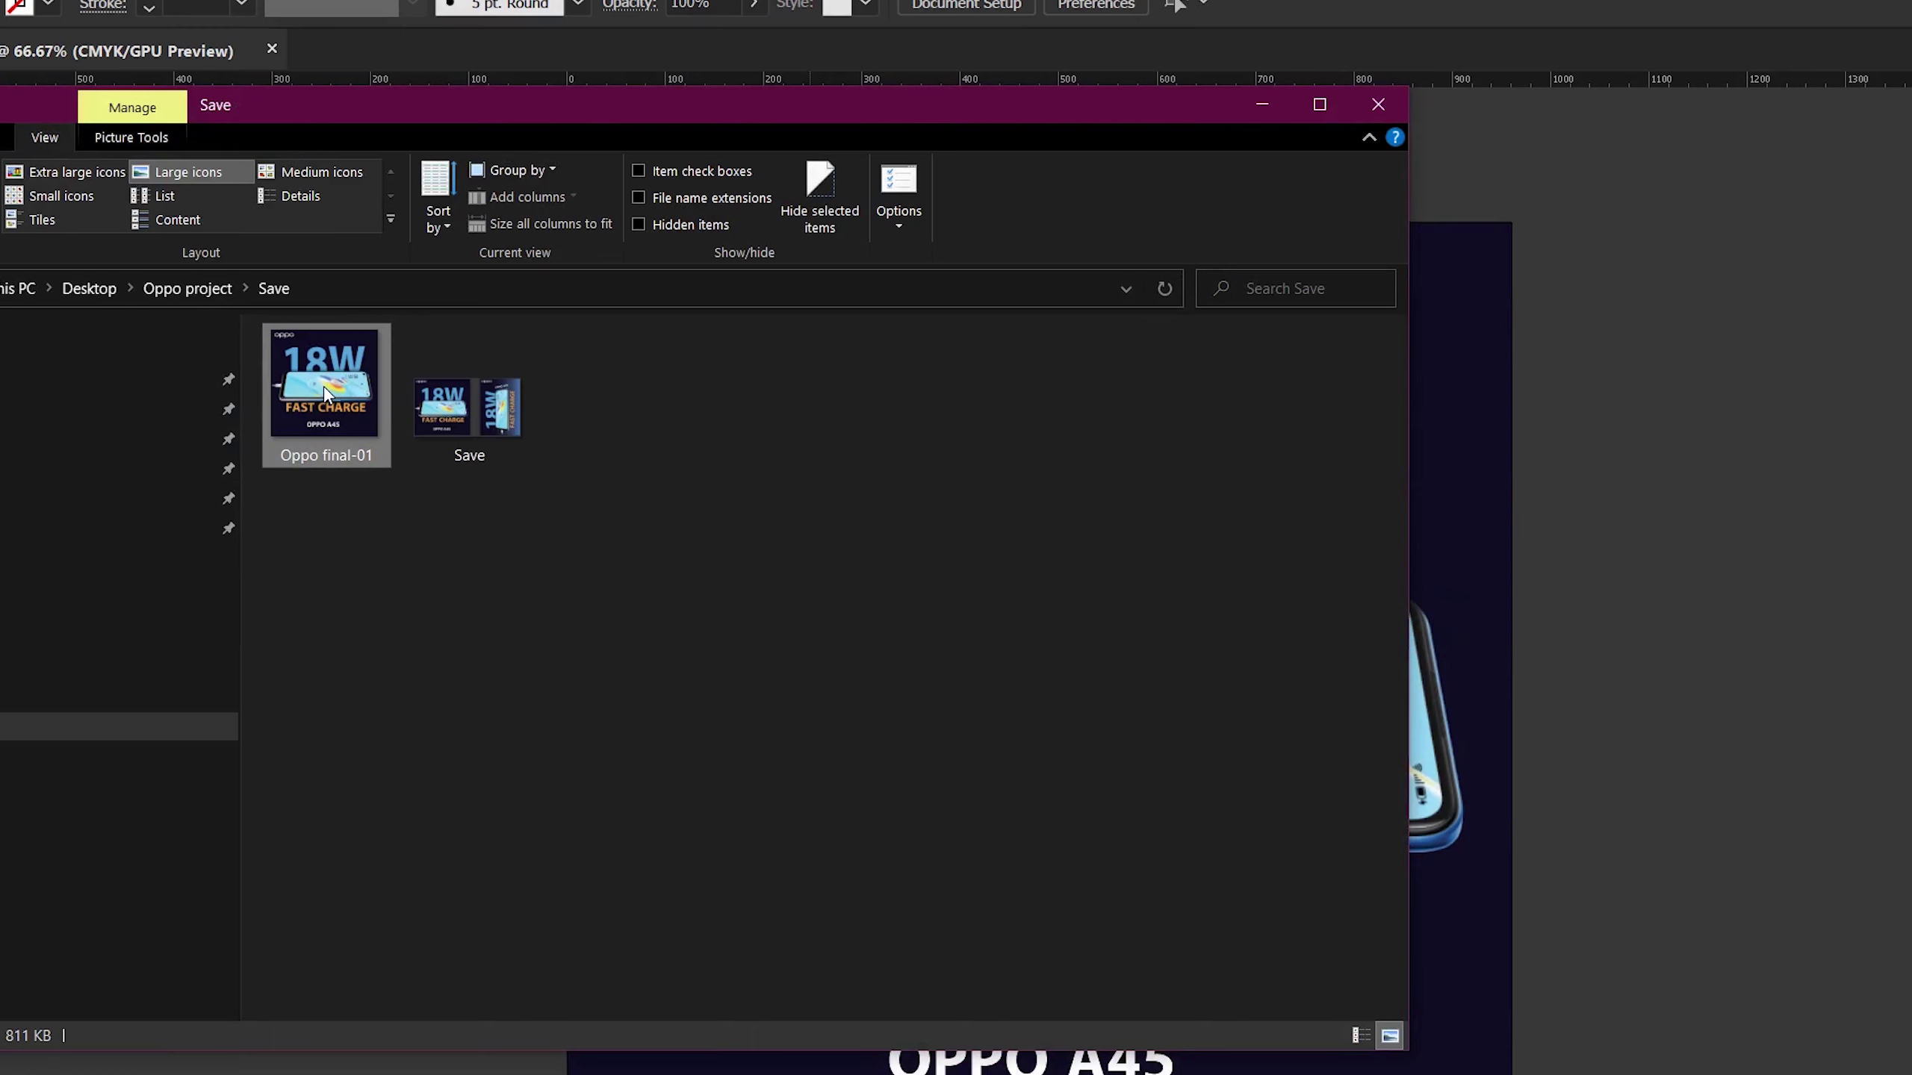
pyautogui.doubleClick(325, 394)
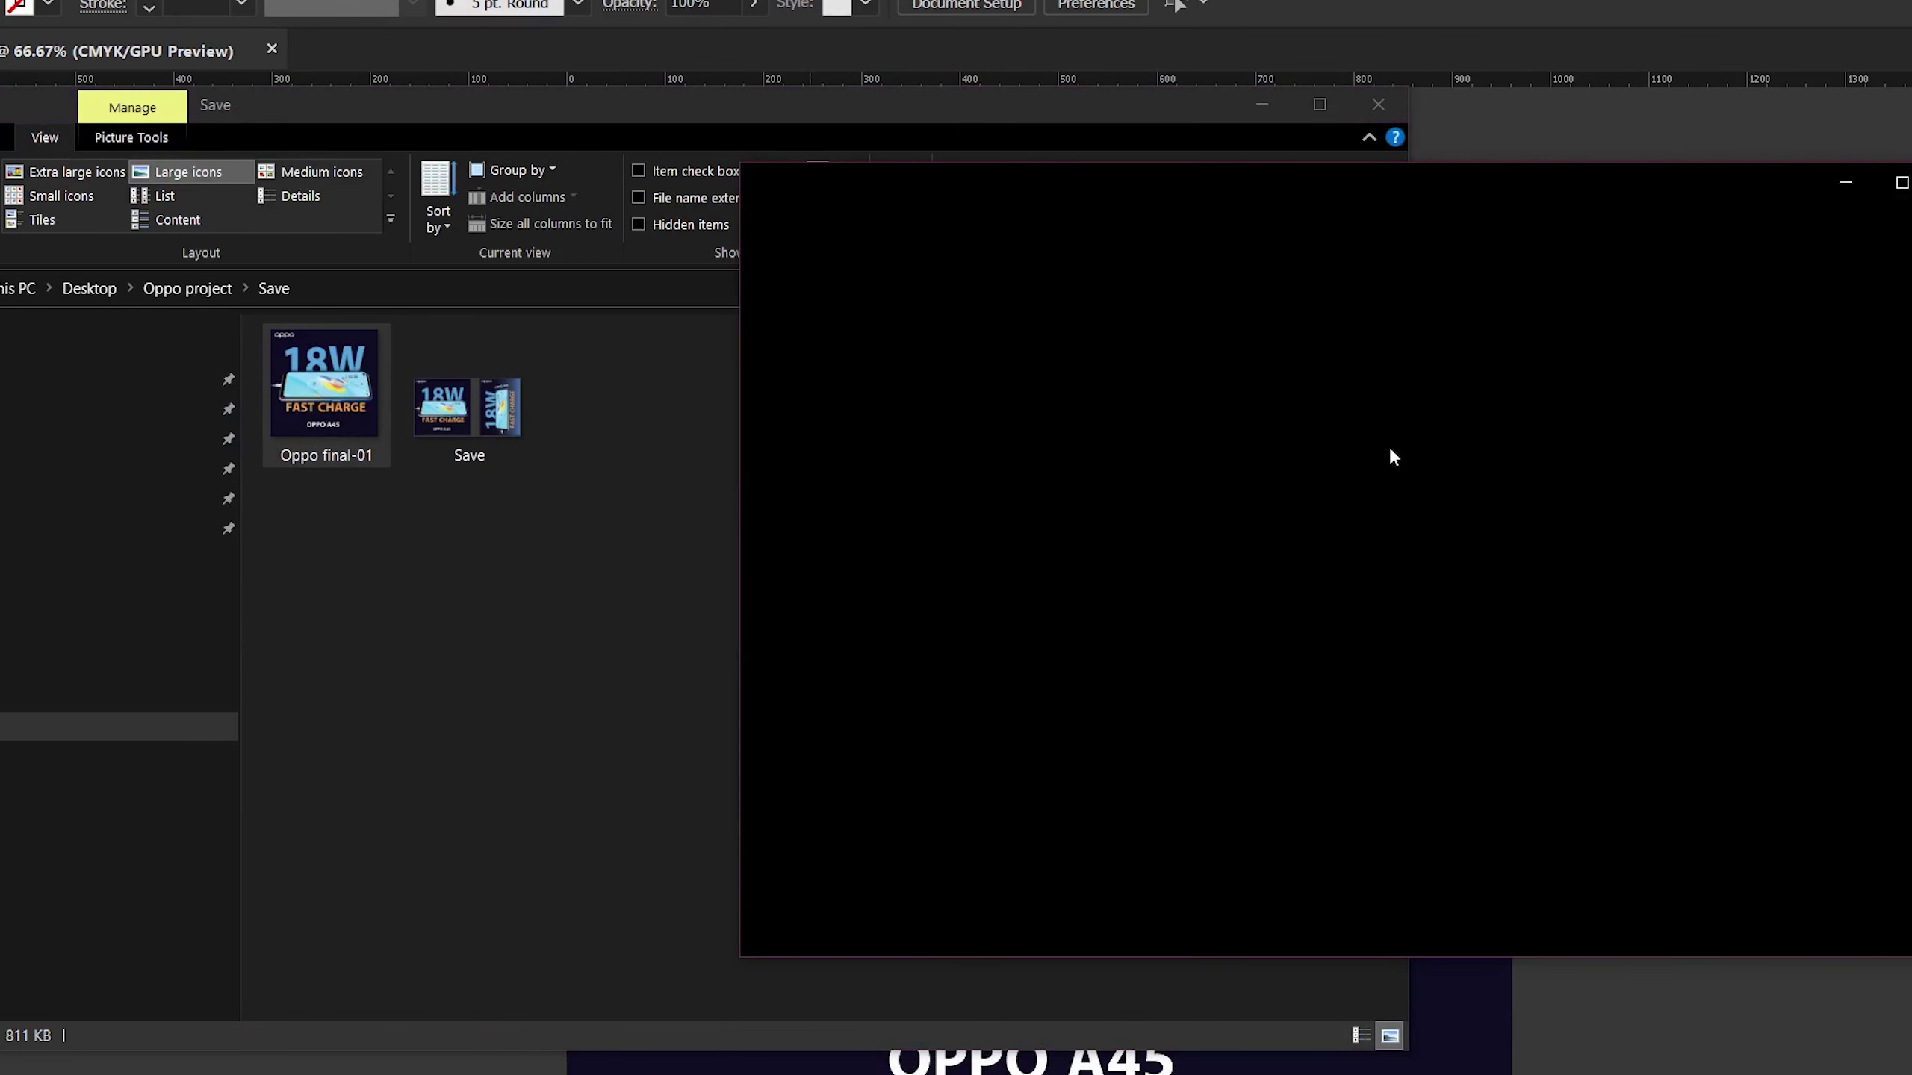